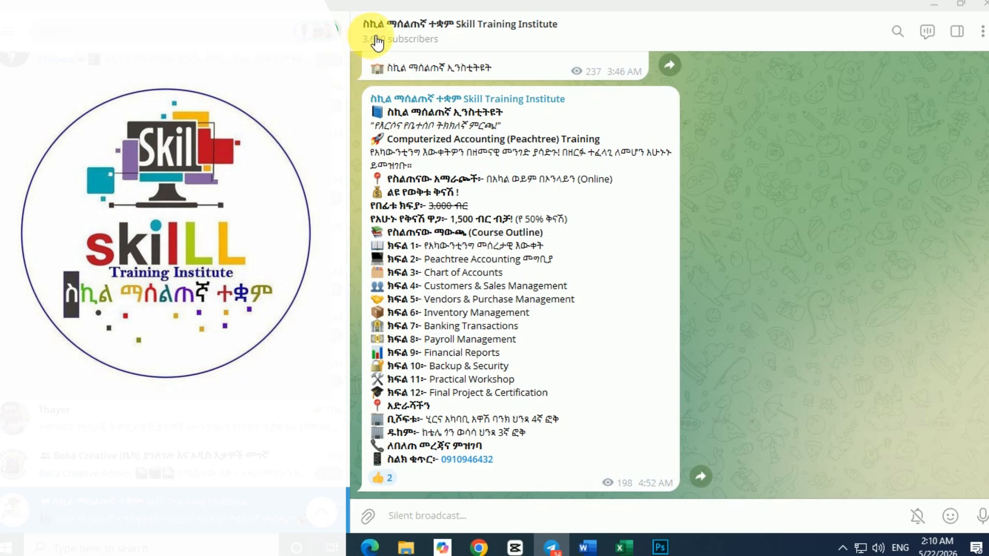
# Step: Open the list of files shared in the Skill Training Institute channel from its channel info
pyautogui.click(452, 27)
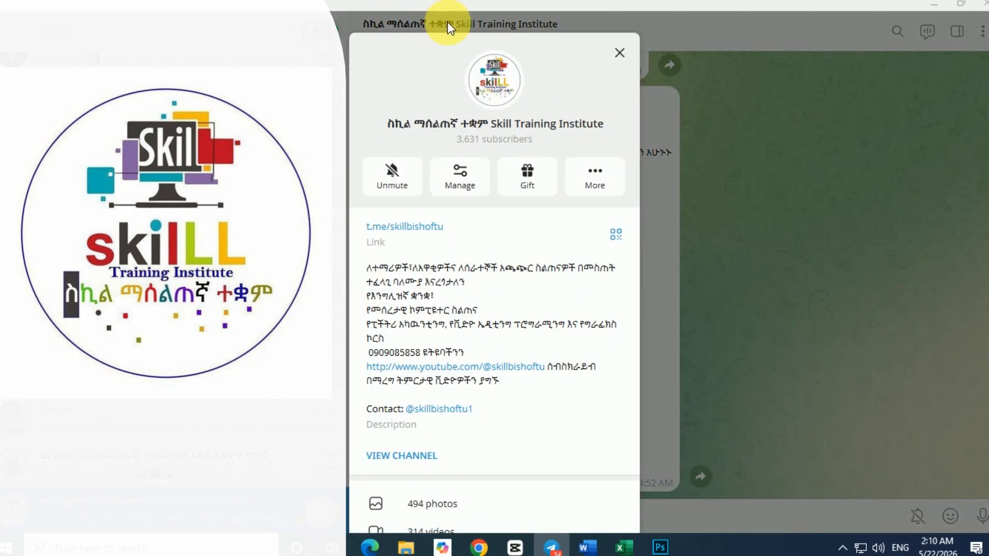
pyautogui.scroll(-3, 458, 412)
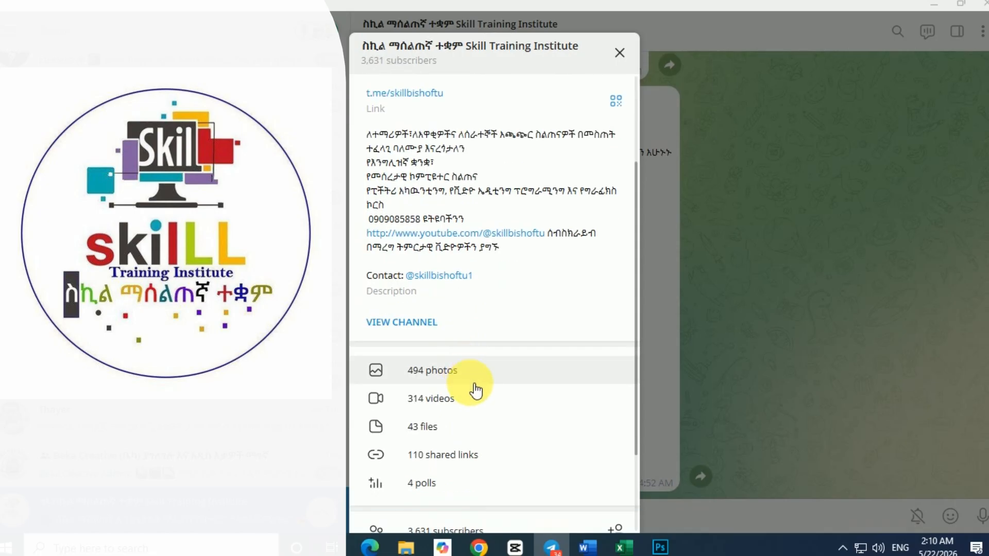
pyautogui.scroll(-2, 462, 409)
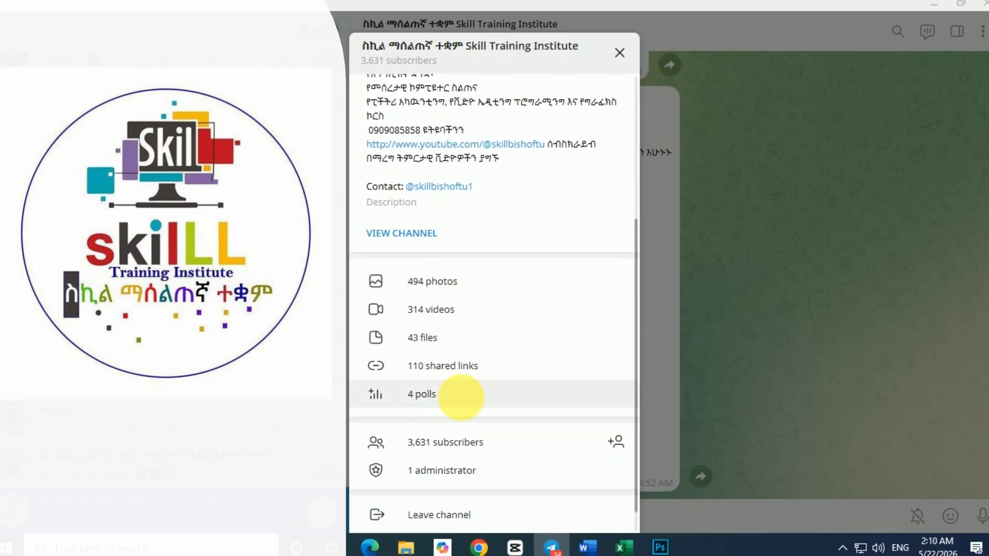
pyautogui.click(440, 339)
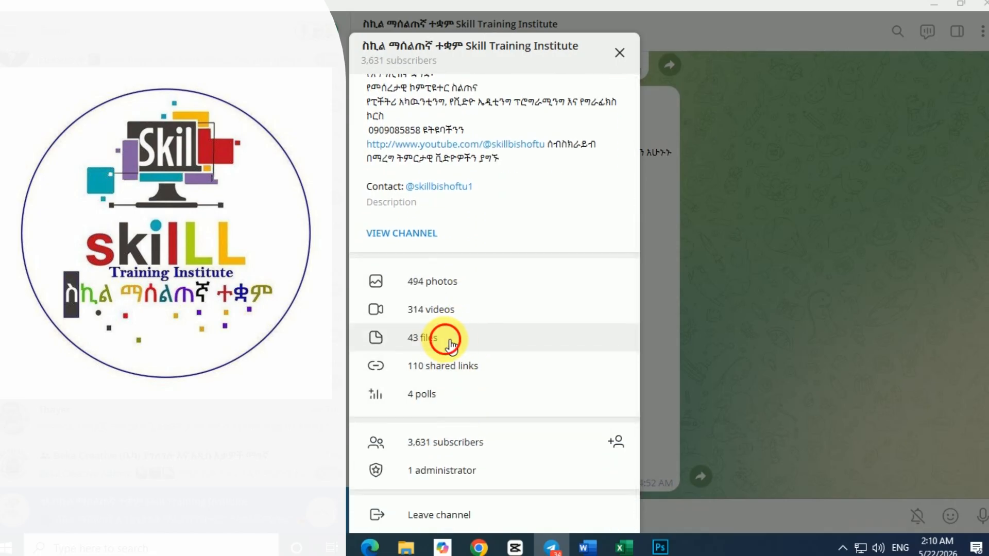
# Step: Look through the channel's shared files for the winrar-x64-560 skill.exe and Peachtree 2010.zip downloads
pyautogui.scroll(-5, 445, 339)
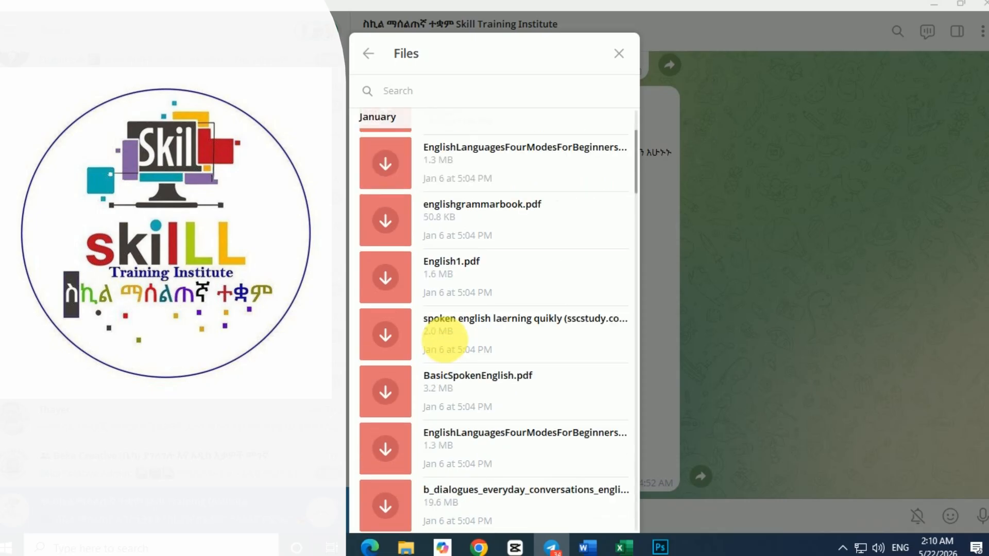
pyautogui.scroll(-6, 445, 339)
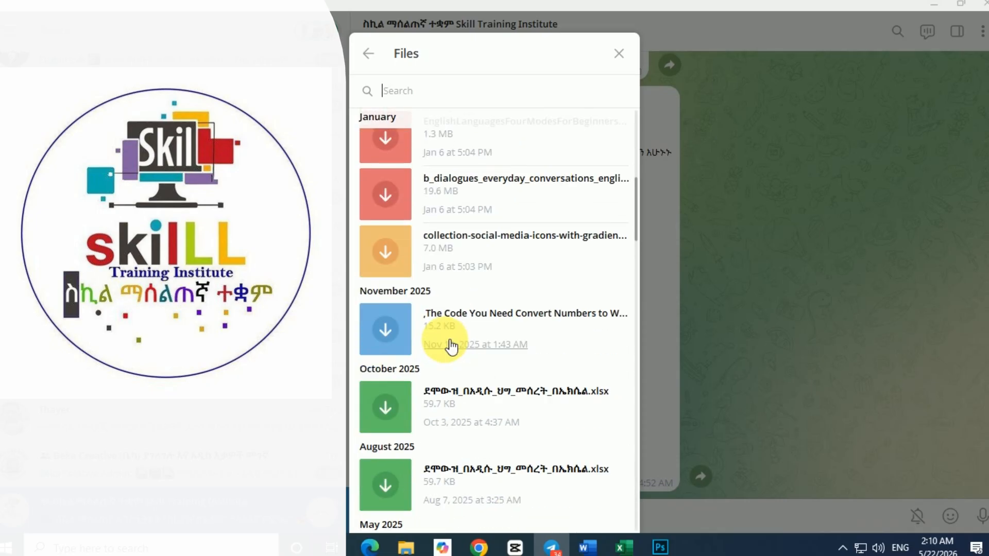
pyautogui.scroll(-2, 446, 341)
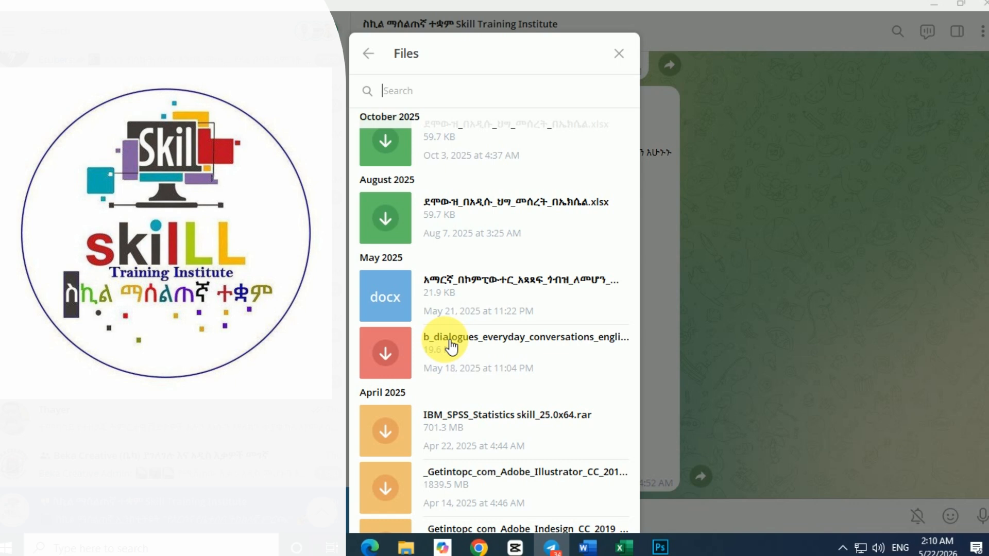
pyautogui.scroll(-3, 451, 346)
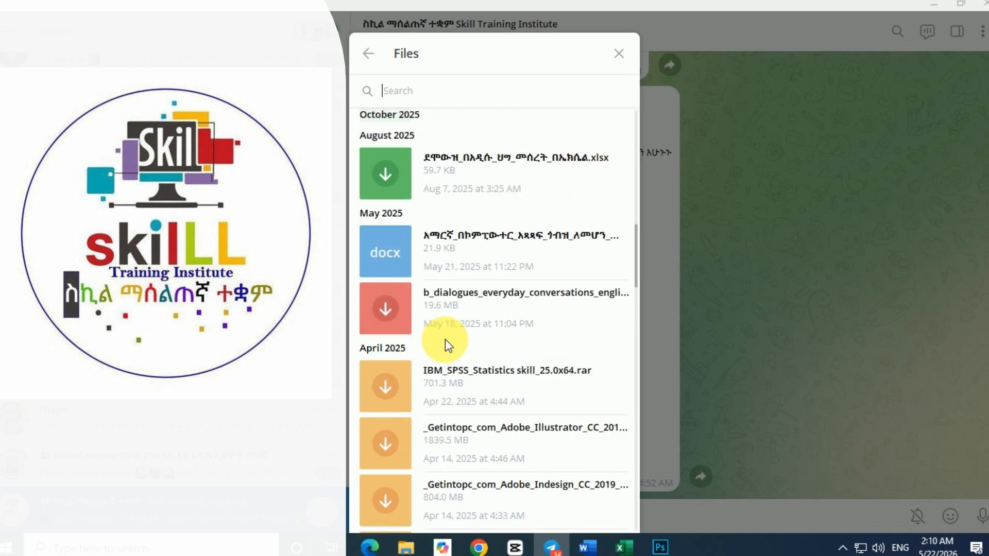
pyautogui.scroll(-3, 448, 343)
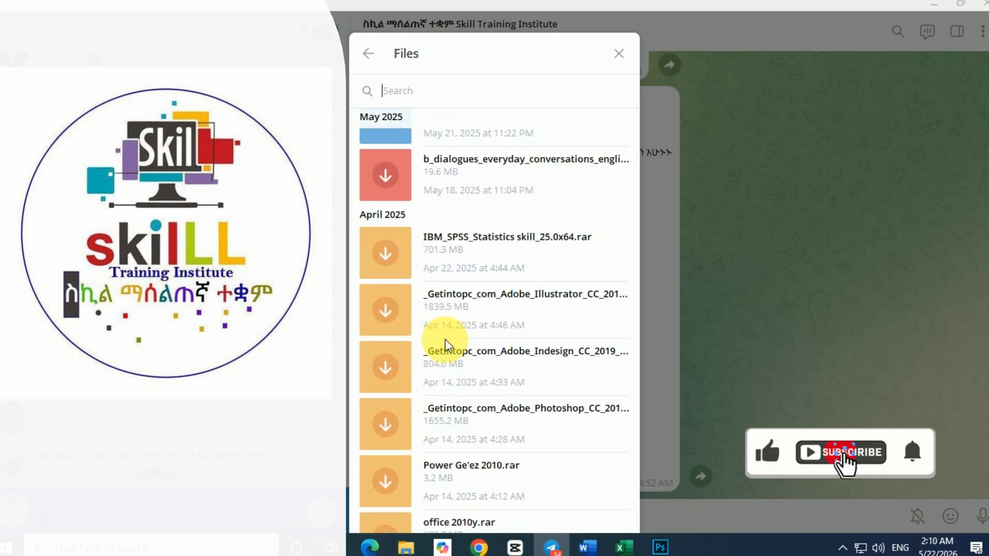
pyautogui.scroll(-5, 446, 340)
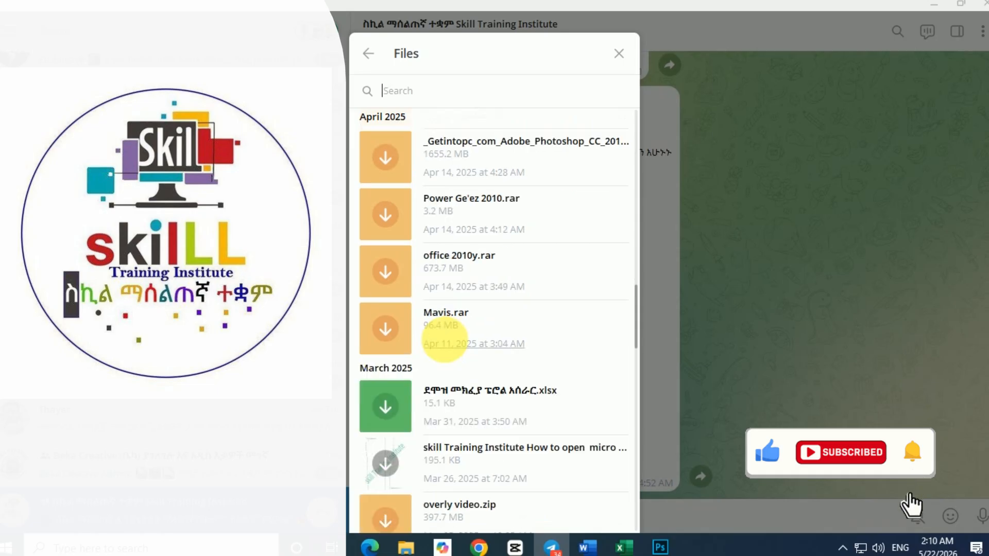
pyautogui.scroll(-5, 452, 346)
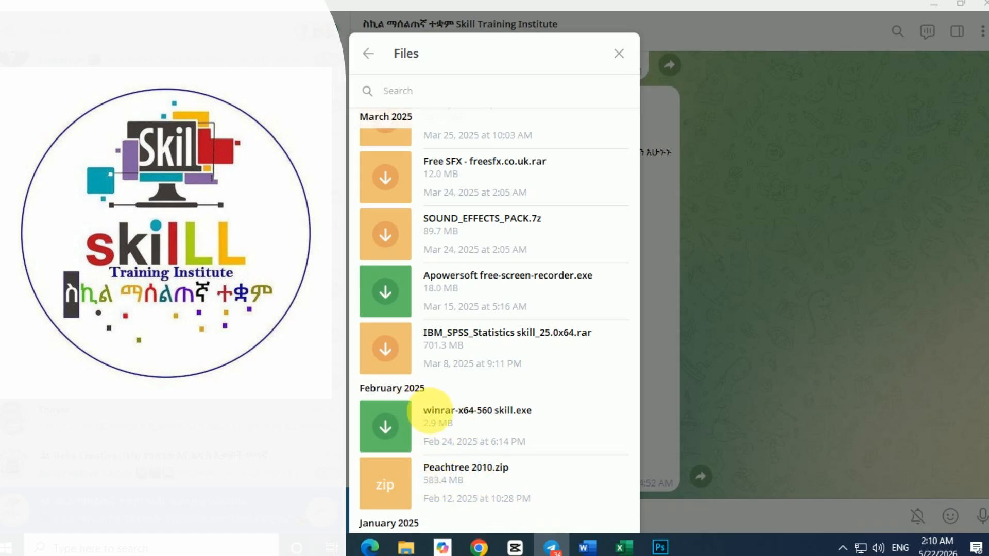
pyautogui.click(396, 434)
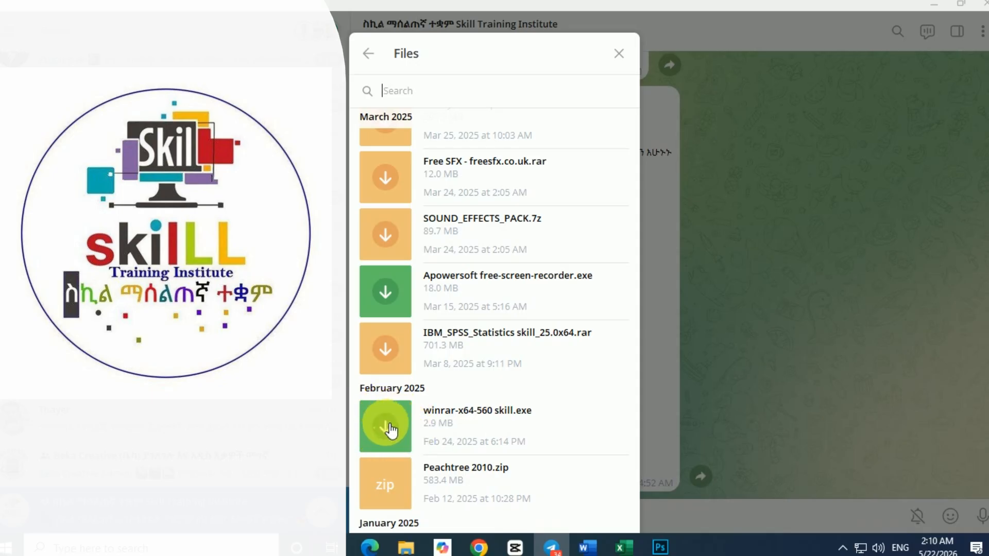
pyautogui.click(391, 428)
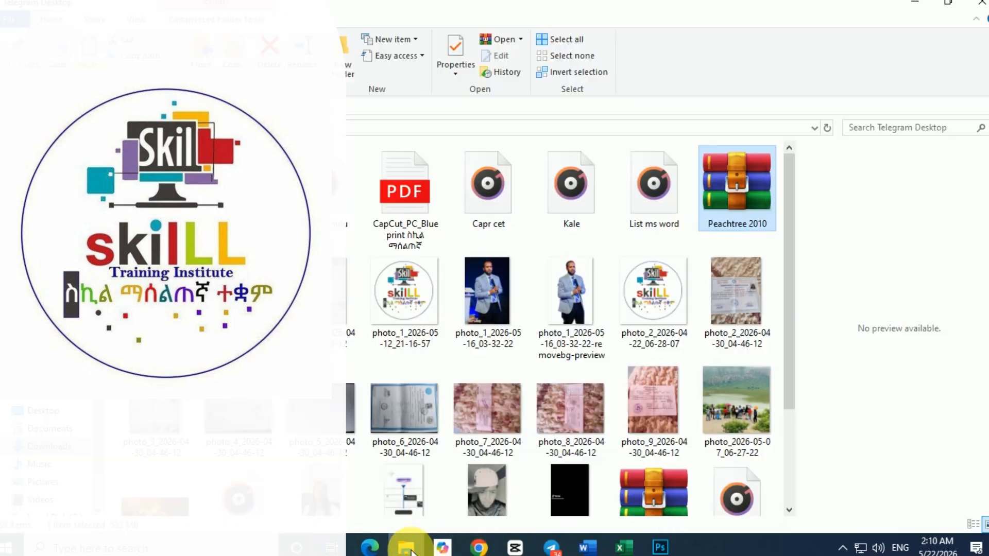
# Step: Switch to File Explorer, open the downloaded Peachtree 2010 archive in WinRAR, and dismiss the licence purchase notice
pyautogui.click(407, 547)
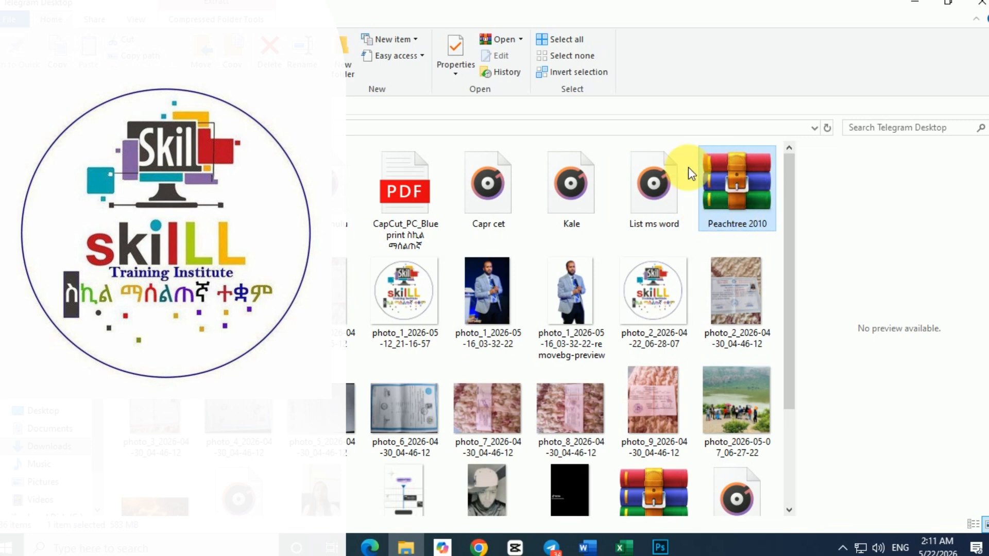
pyautogui.rightClick(719, 187)
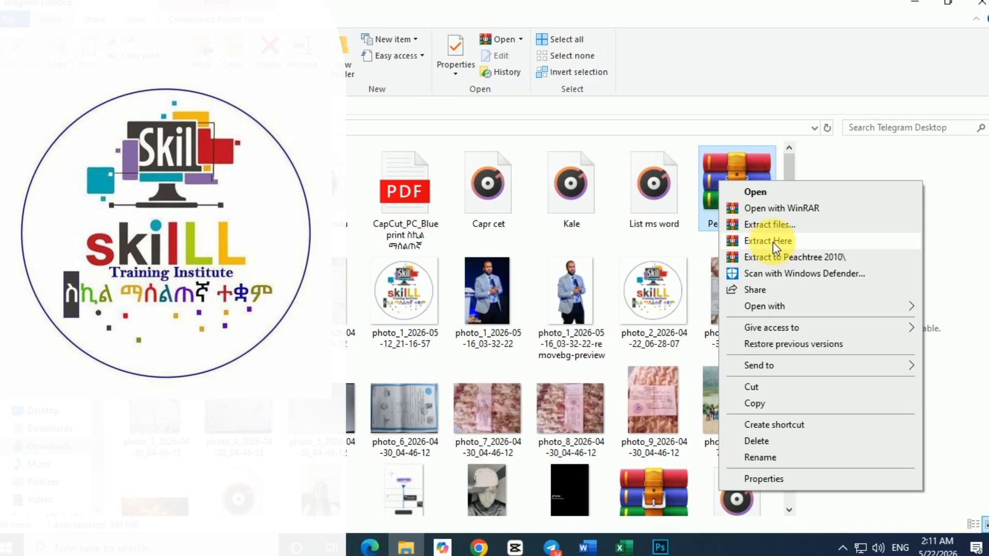
pyautogui.click(753, 194)
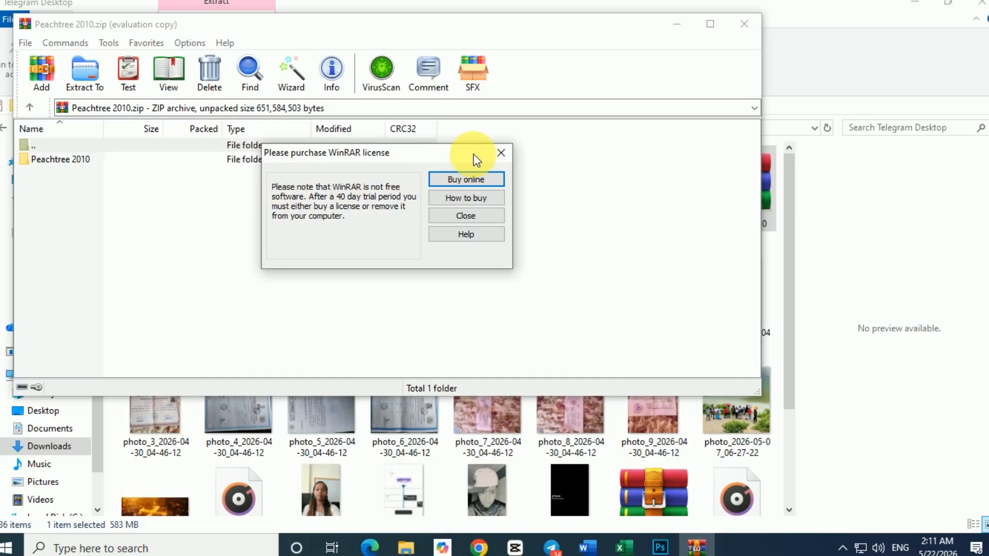
pyautogui.click(499, 153)
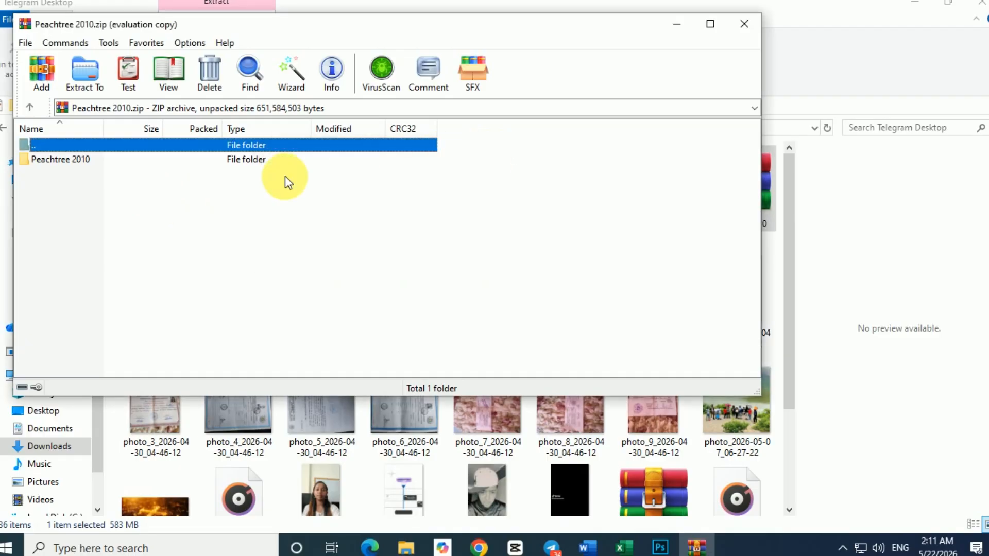
# Step: Open the Peachtree 2010 folder inside the archive and maximize the window to show all its files
pyautogui.click(59, 162)
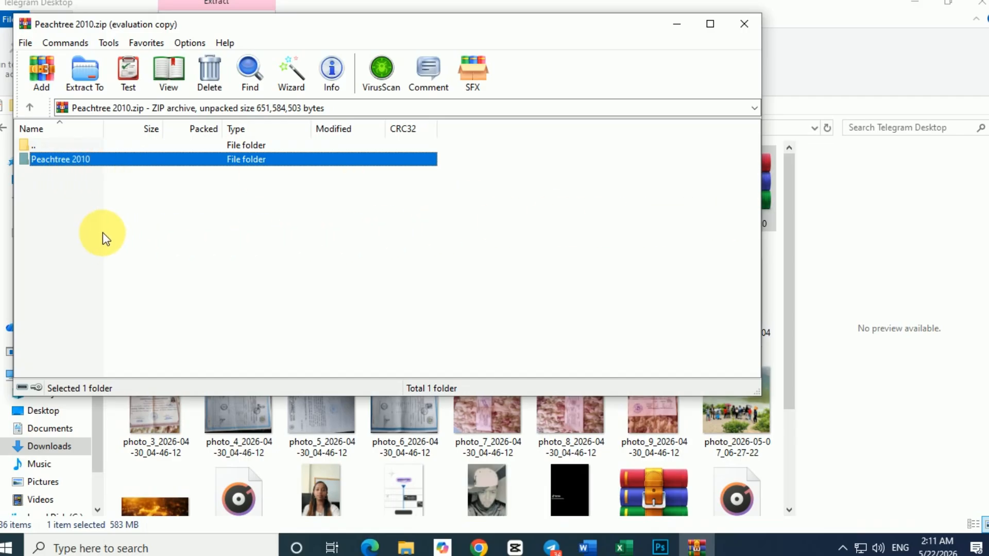
pyautogui.doubleClick(77, 159)
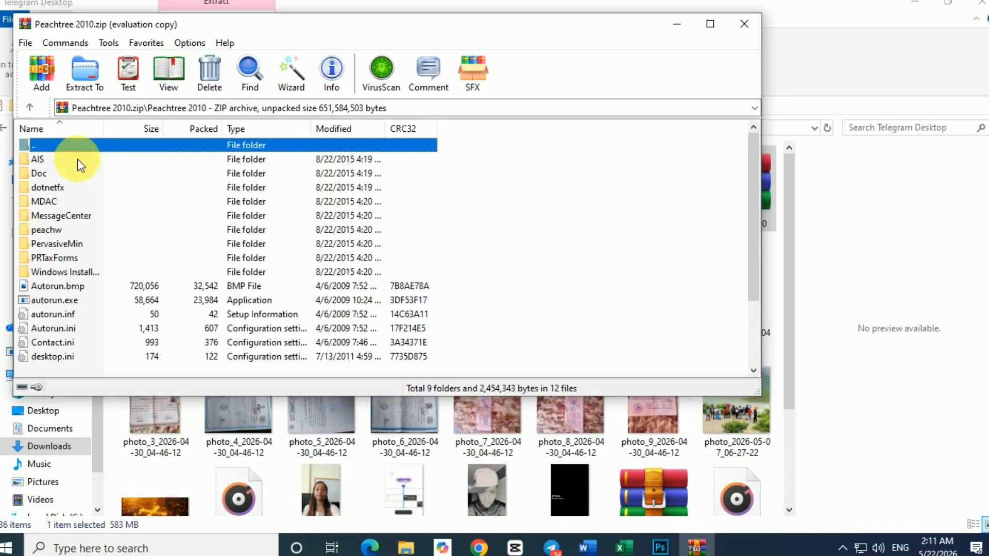
pyautogui.scroll(-1, 82, 242)
pyautogui.scroll(-1, 82, 247)
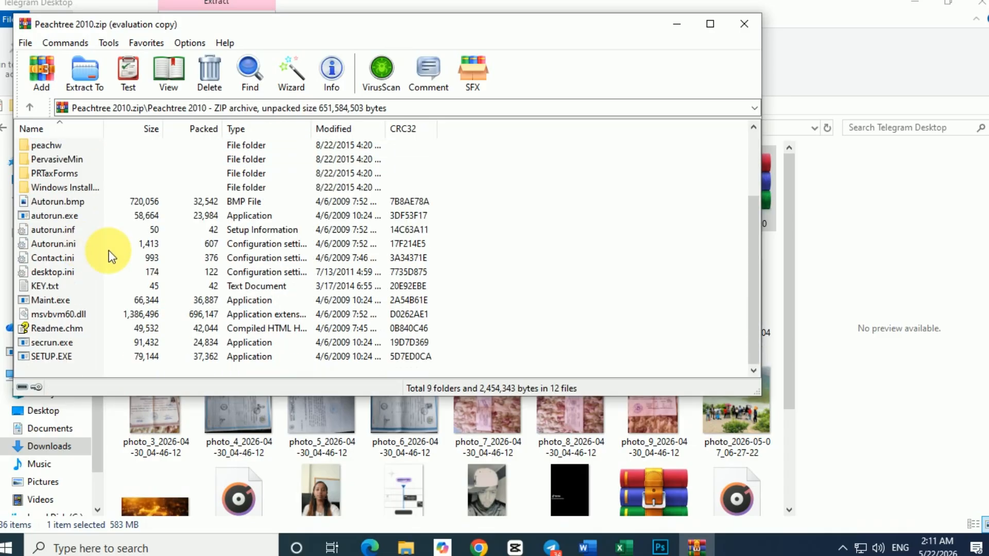
pyautogui.click(710, 24)
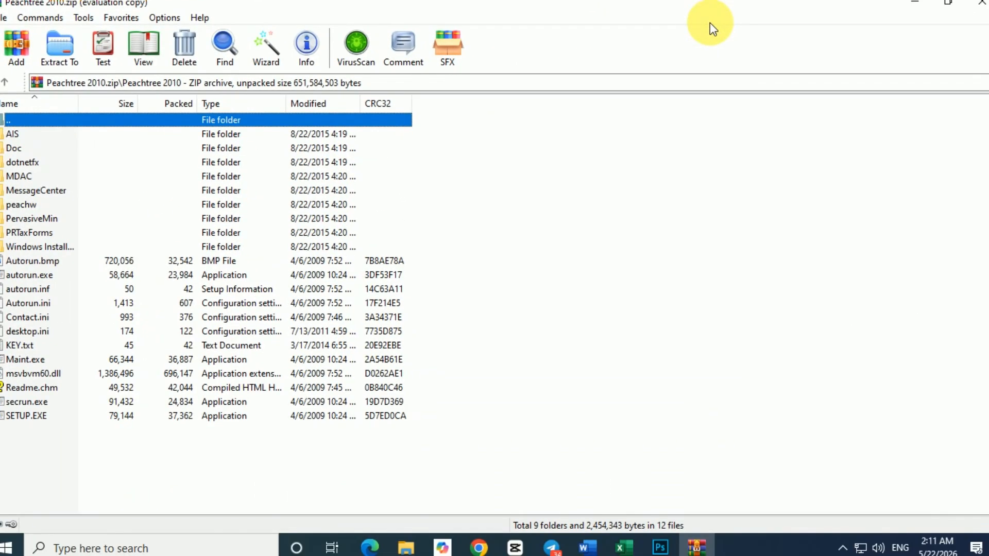
# Step: Open KEY.txt from the archive, copy the serial number, and close the text file
pyautogui.doubleClick(26, 346)
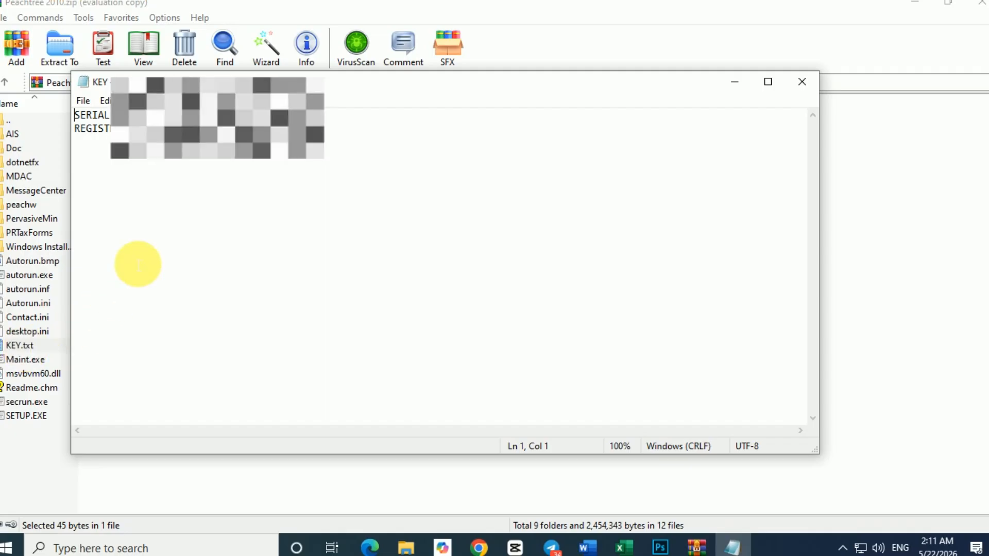
pyautogui.click(174, 116)
pyautogui.moveTo(174, 116); pyautogui.dragTo(134, 115)
pyautogui.rightClick(149, 133)
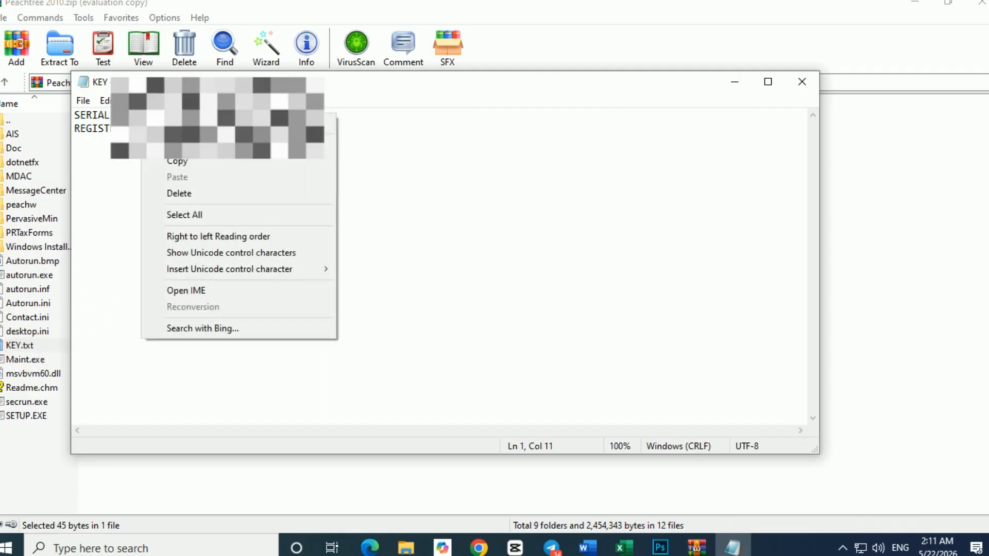
pyautogui.click(189, 163)
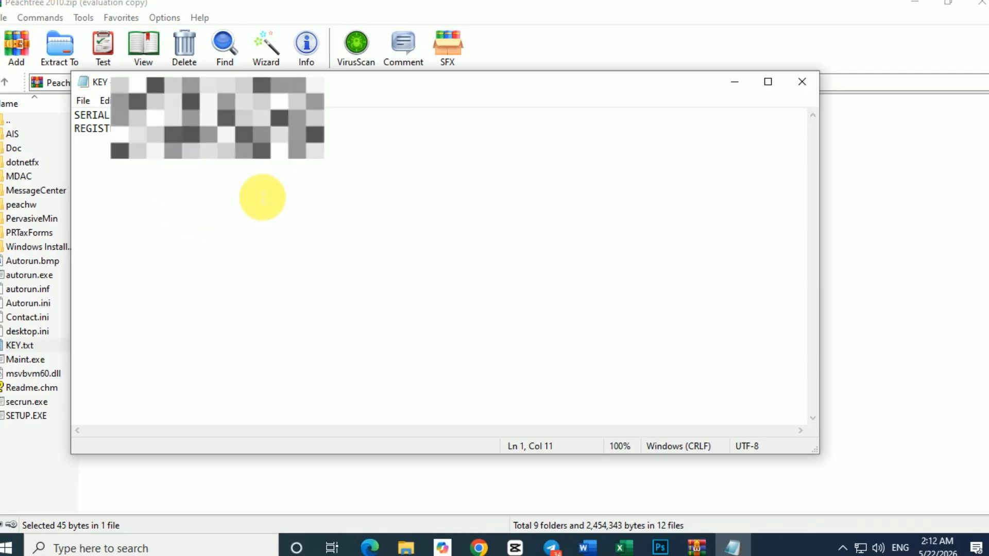
pyautogui.click(806, 82)
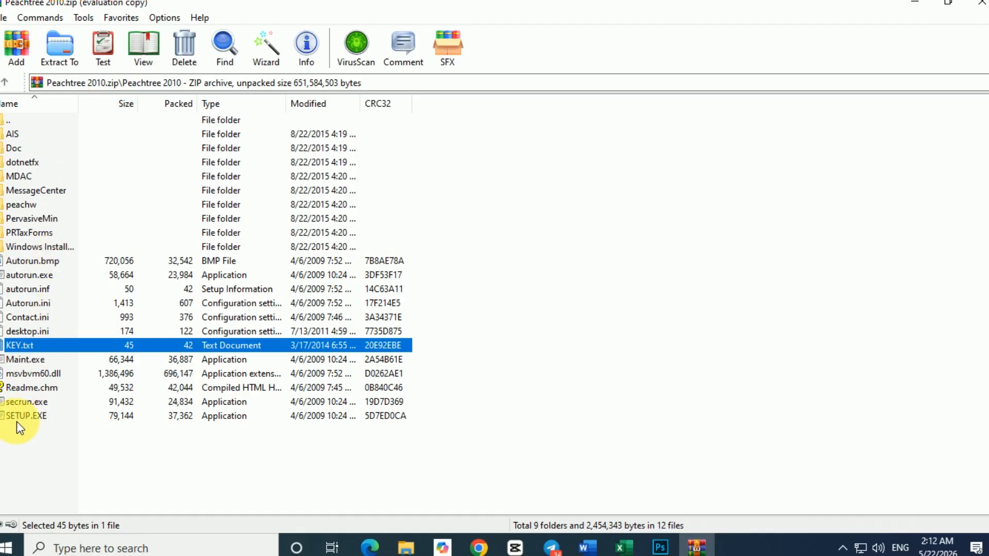
# Step: Restore the archive window to a smaller size and run SETUP.EXE to start the Peachtree Accounting 2010 installer
pyautogui.click(35, 444)
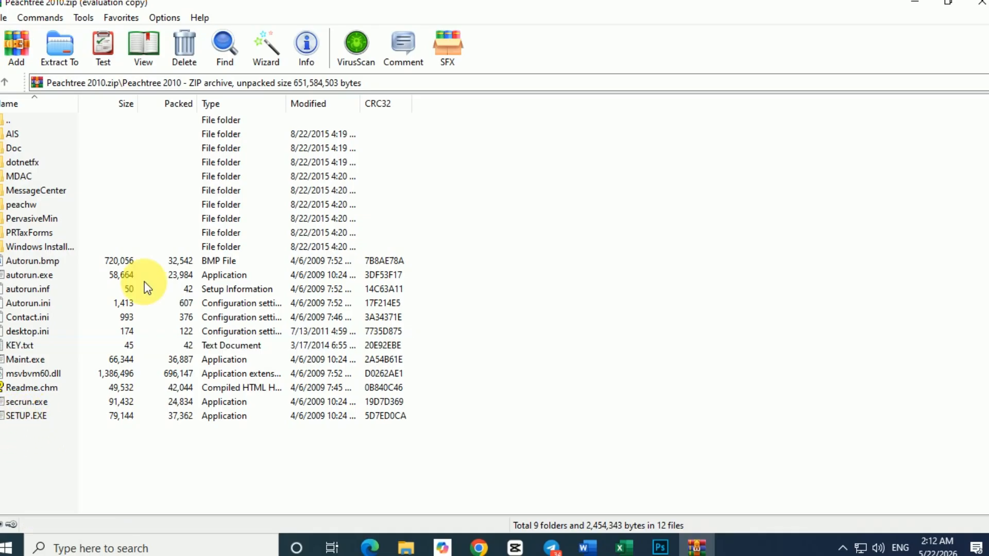
pyautogui.doubleClick(332, 10)
pyautogui.moveTo(345, 21); pyautogui.dragTo(375, 26)
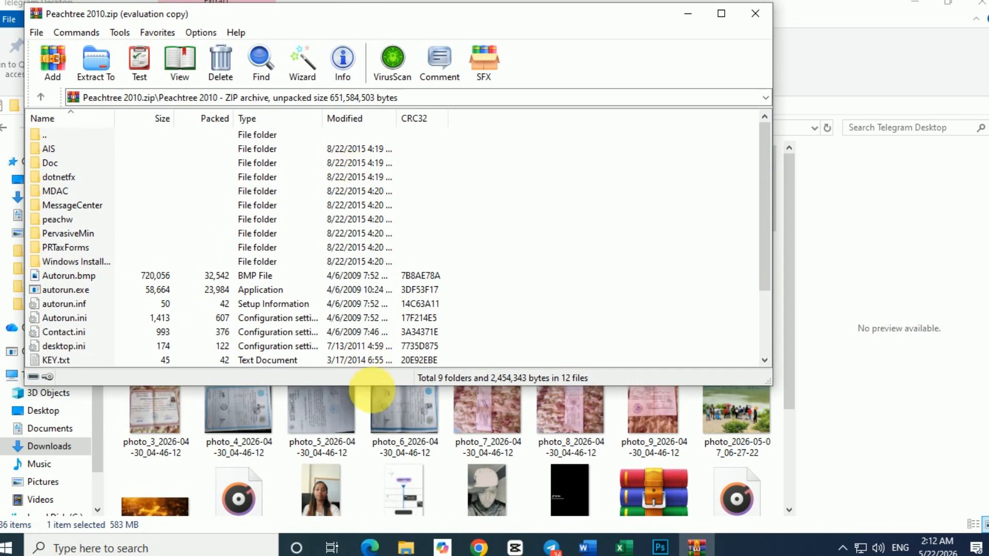
pyautogui.moveTo(376, 458); pyautogui.dragTo(370, 517)
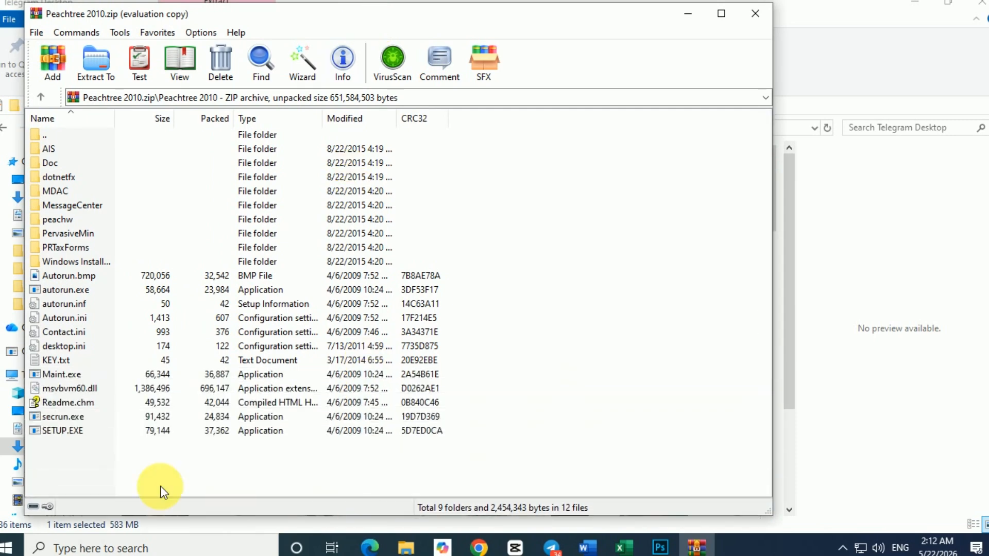
pyautogui.doubleClick(64, 430)
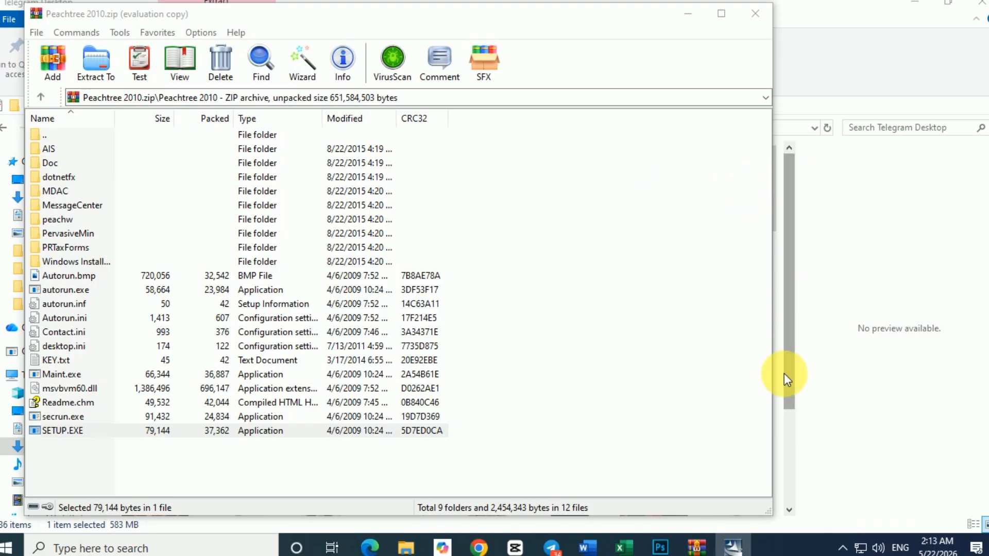
pyautogui.moveTo(734, 548)
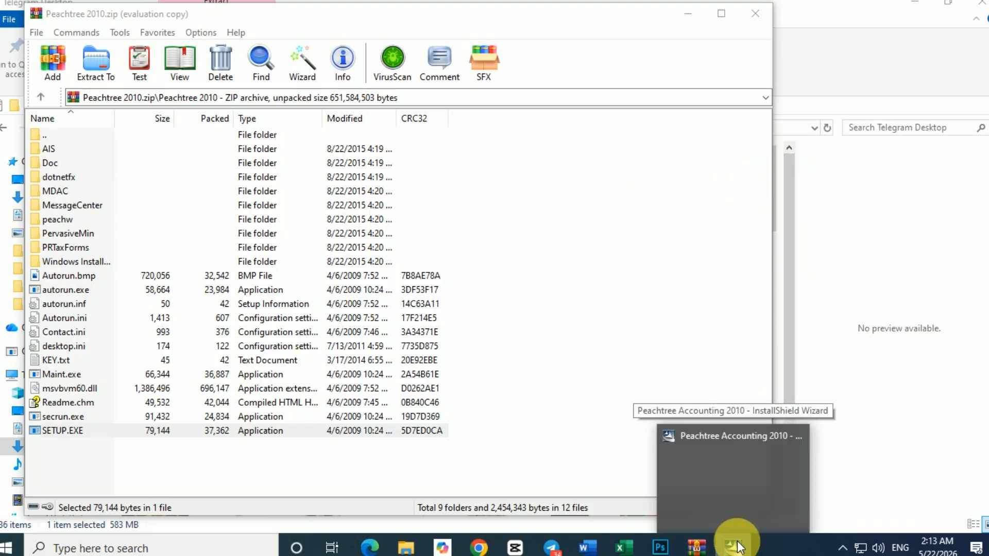
pyautogui.moveTo(719, 531)
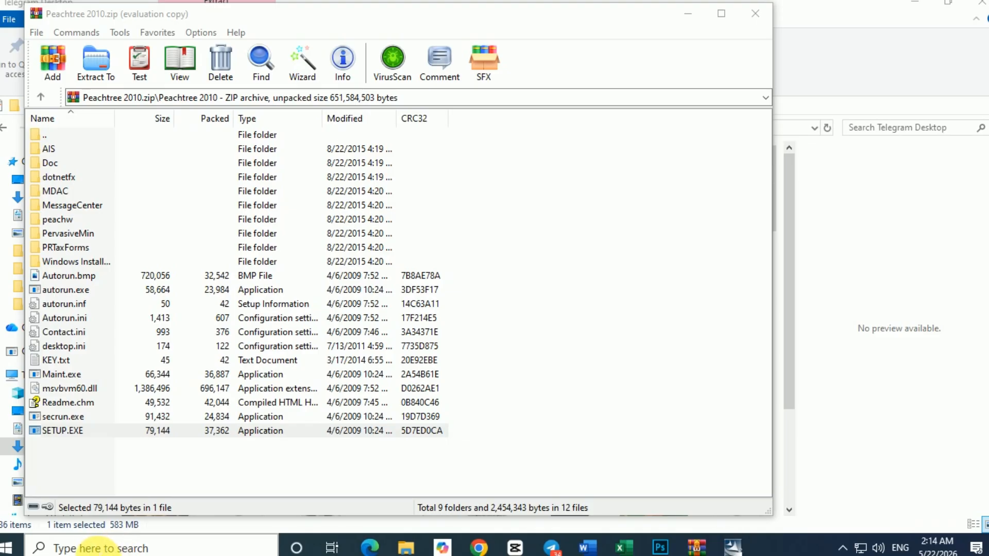
# Step: Search Windows for "con", open Control Panel, and bring up the Programs and Features list of installed programs
pyautogui.click(66, 549)
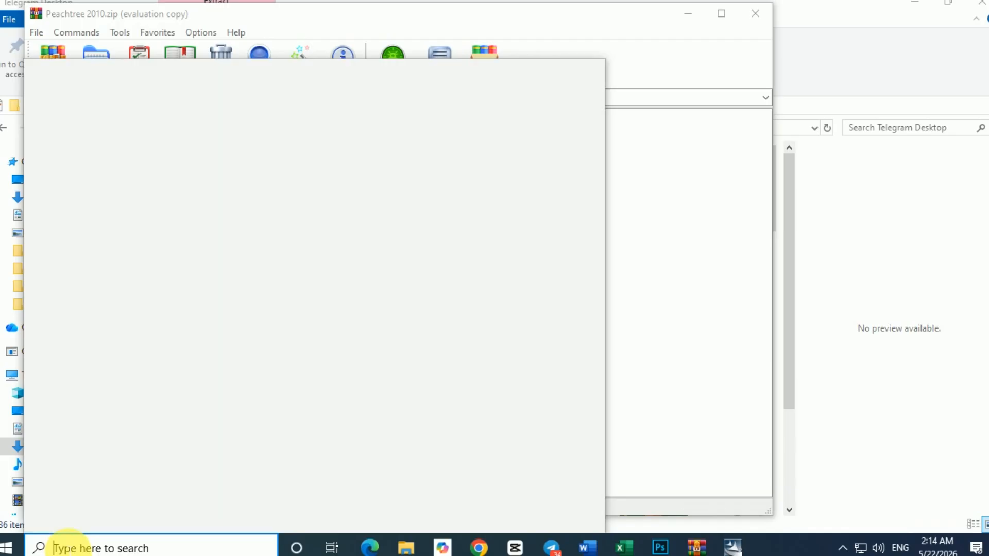
pyautogui.write('con')
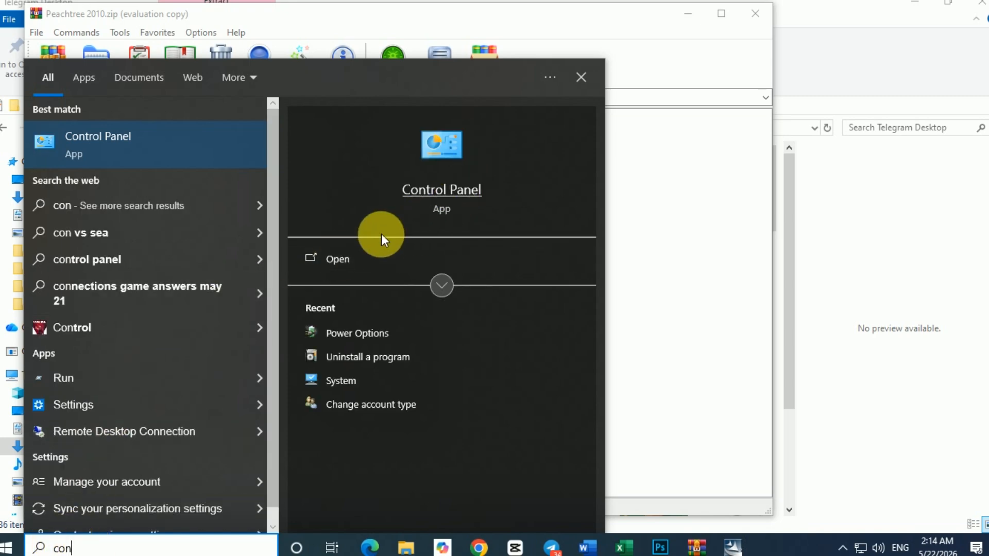
pyautogui.click(340, 255)
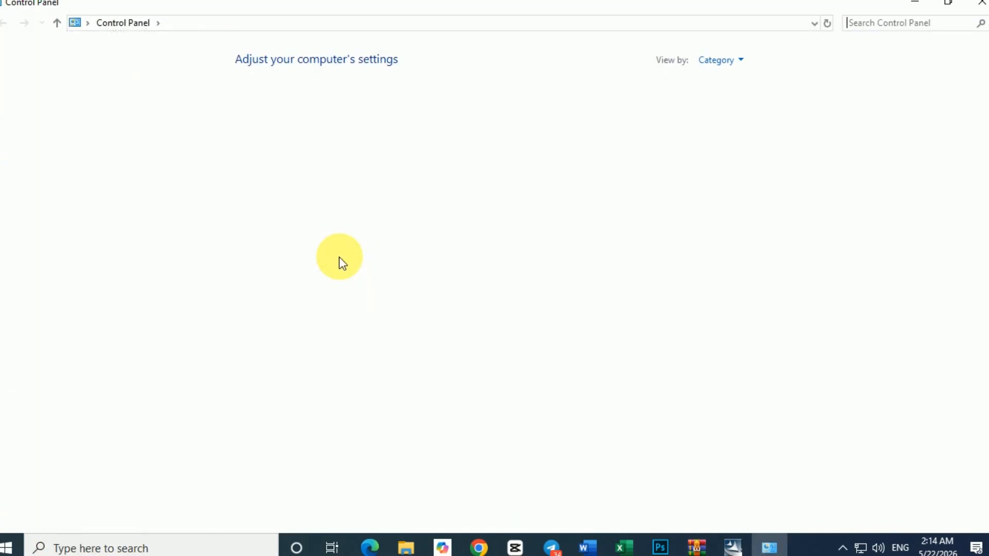
pyautogui.click(331, 264)
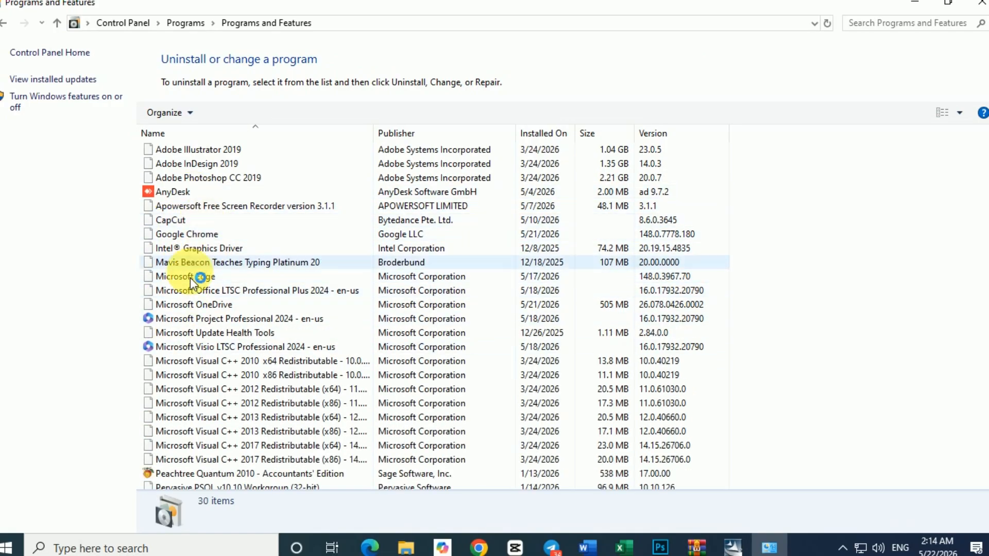
# Step: Look through the installed programs list for existing Peachtree components, and close the Programs and Features window
pyautogui.scroll(-2, 191, 283)
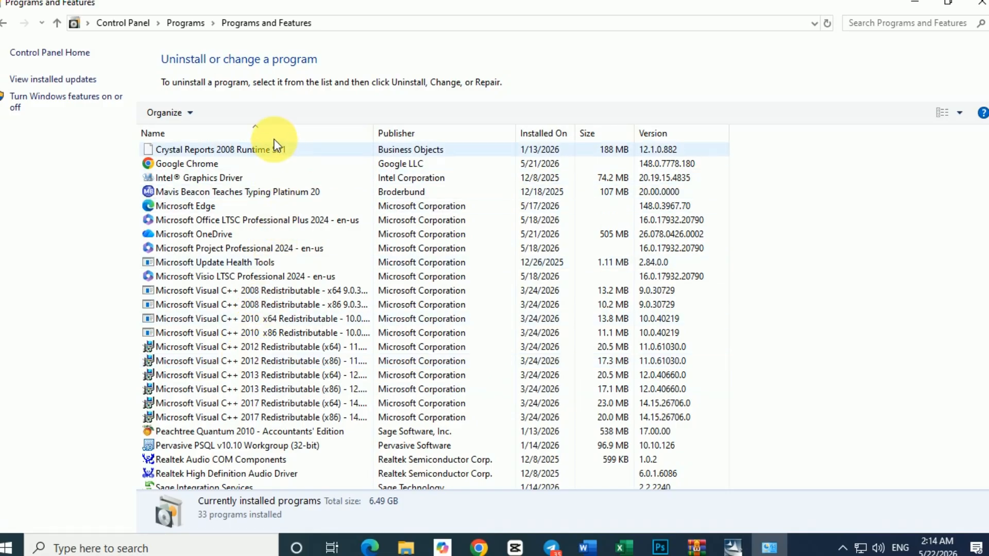
pyautogui.click(217, 195)
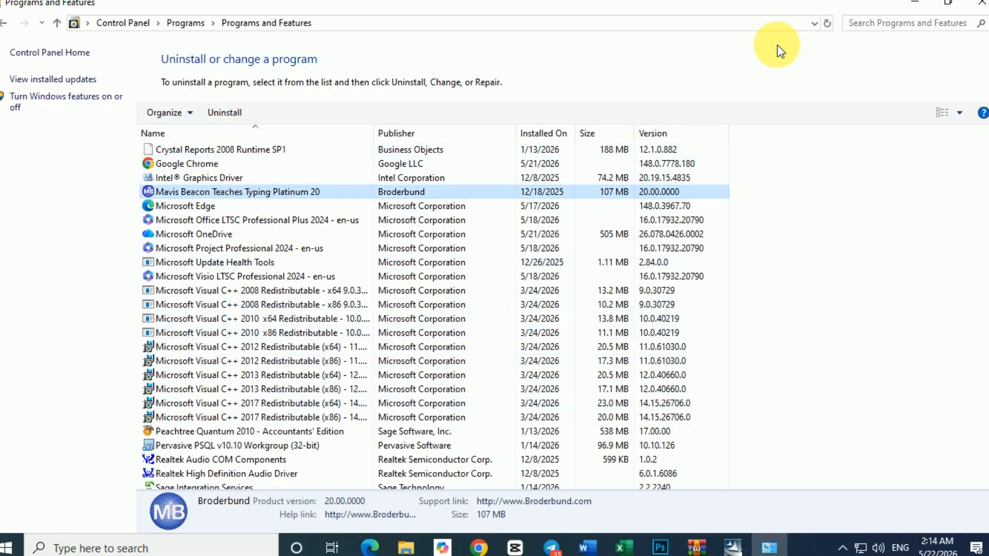
pyautogui.click(978, 7)
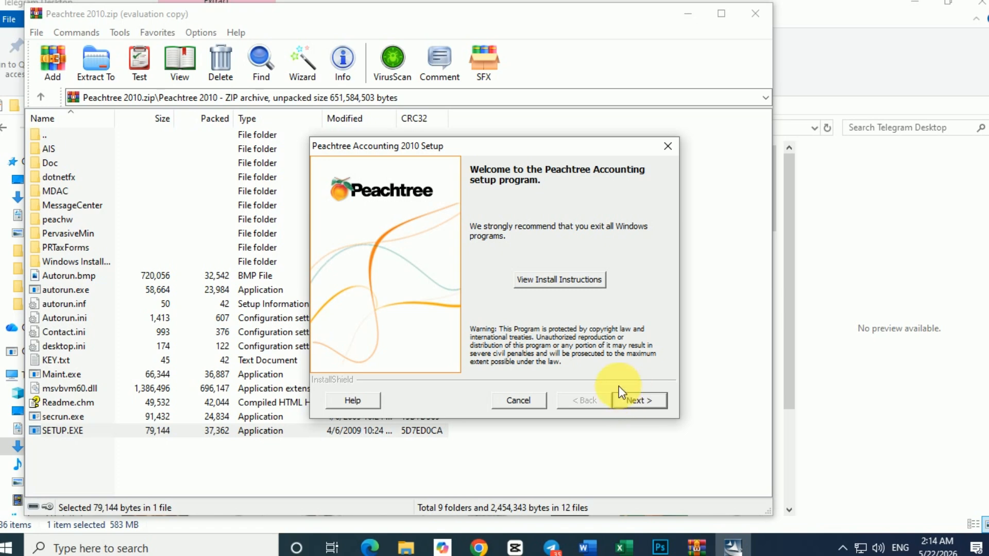
# Step: Continue past the Peachtree Accounting 2010 Setup welcome page, read through the license agreement, and agree to its terms
pyautogui.click(646, 401)
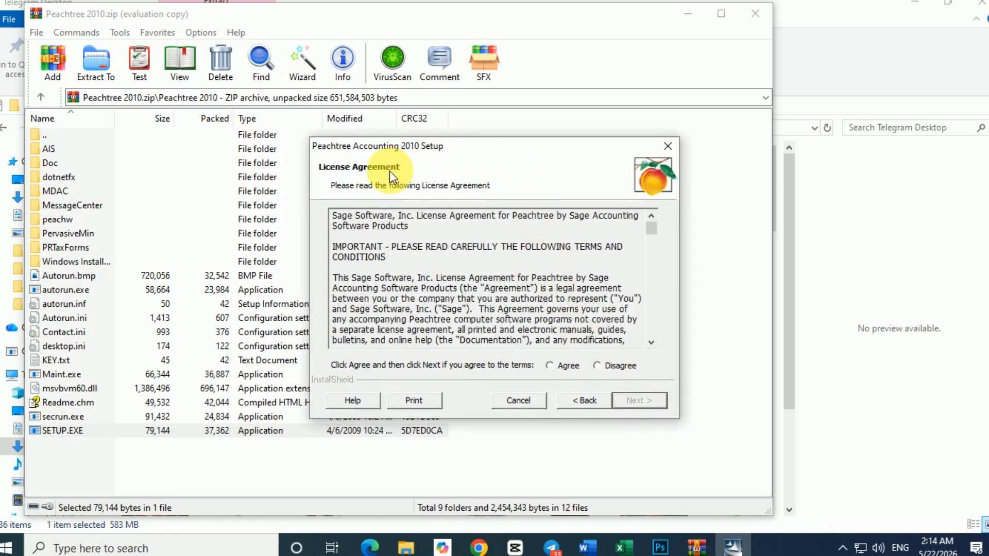
pyautogui.scroll(-8, 530, 322)
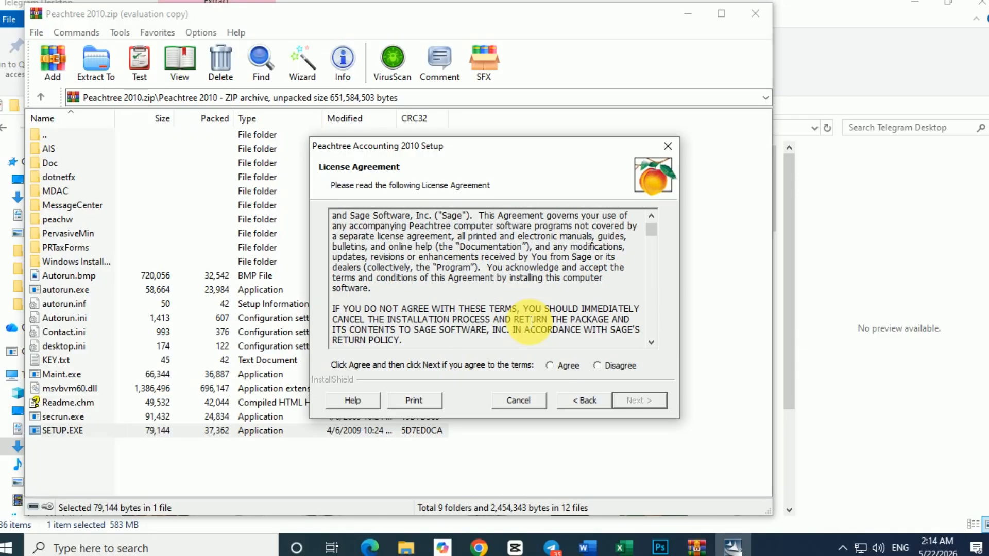
pyautogui.scroll(-1, 530, 322)
pyautogui.click(550, 365)
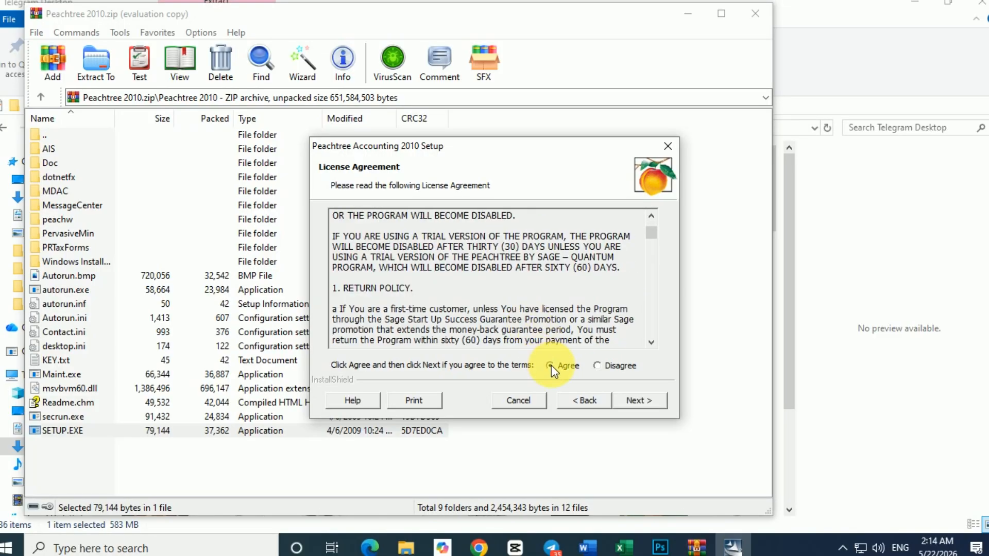
pyautogui.click(627, 400)
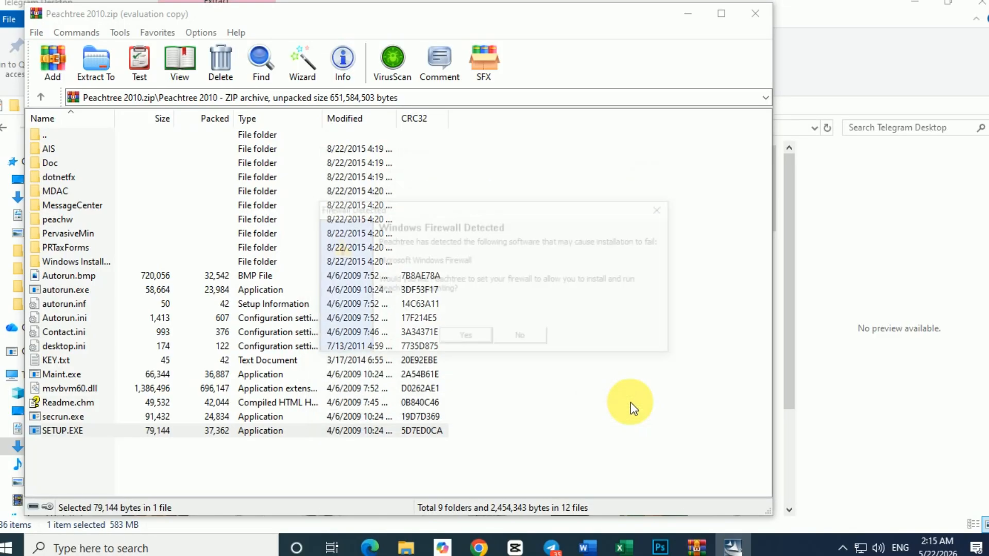
# Step: Allow Peachtree to configure Windows Firewall for the installation and acknowledge the antivirus software notice
pyautogui.click(464, 339)
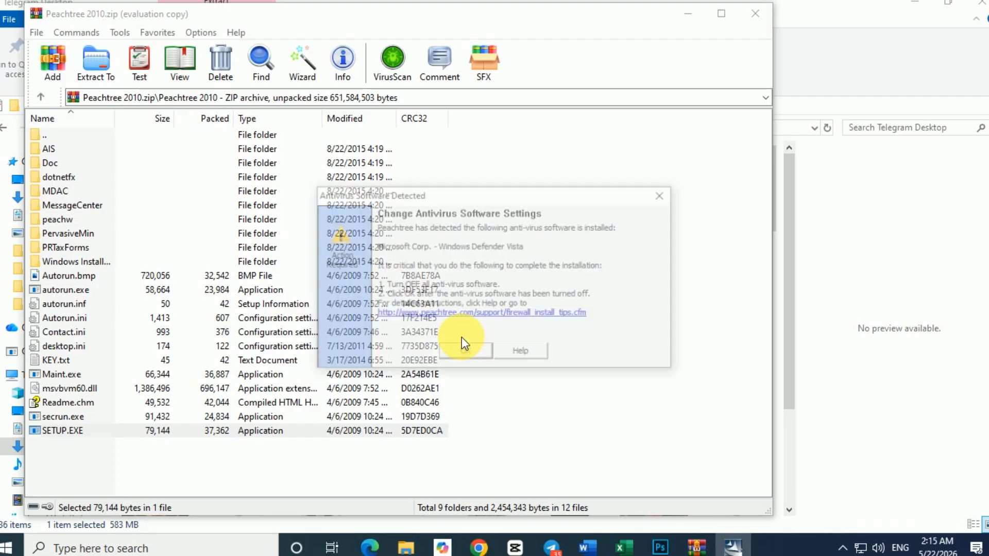
pyautogui.click(471, 350)
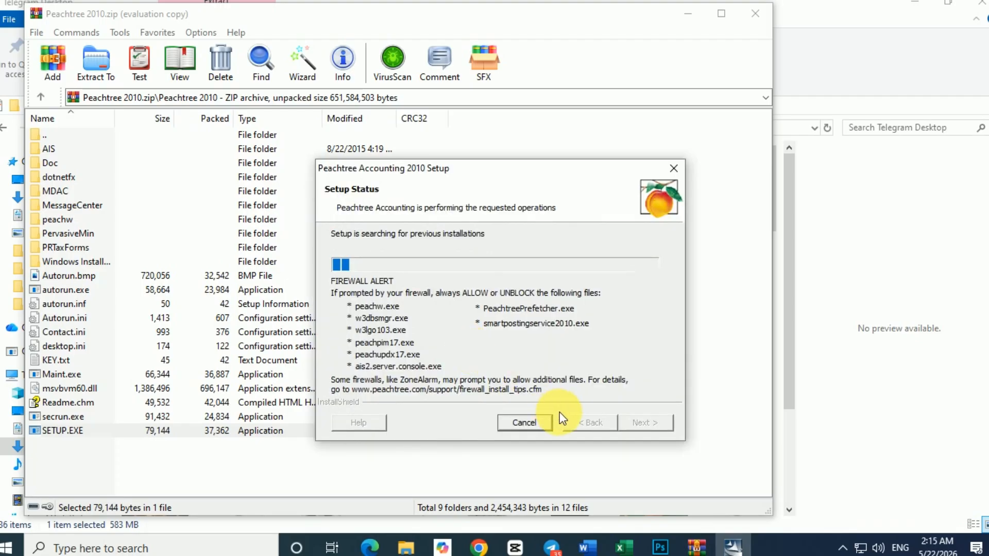
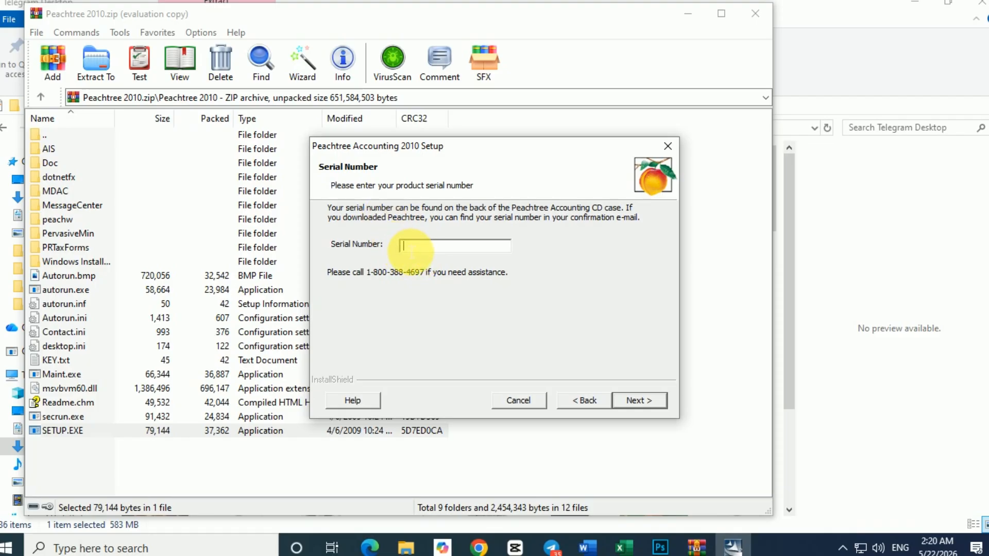
# Step: Paste the copied serial number into the Peachtree setup, continue, and acknowledge the notice about the existing installation
pyautogui.rightClick(404, 245)
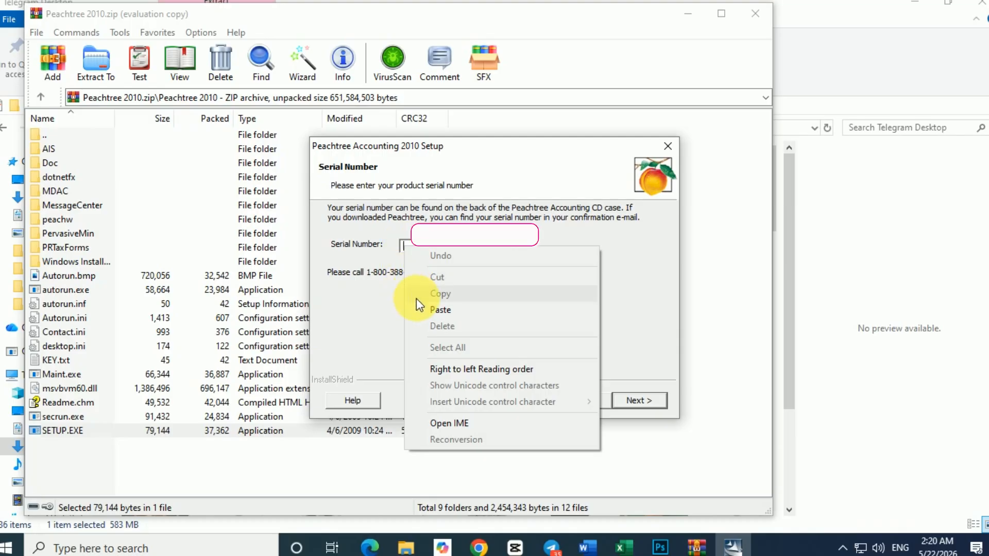
pyautogui.click(440, 310)
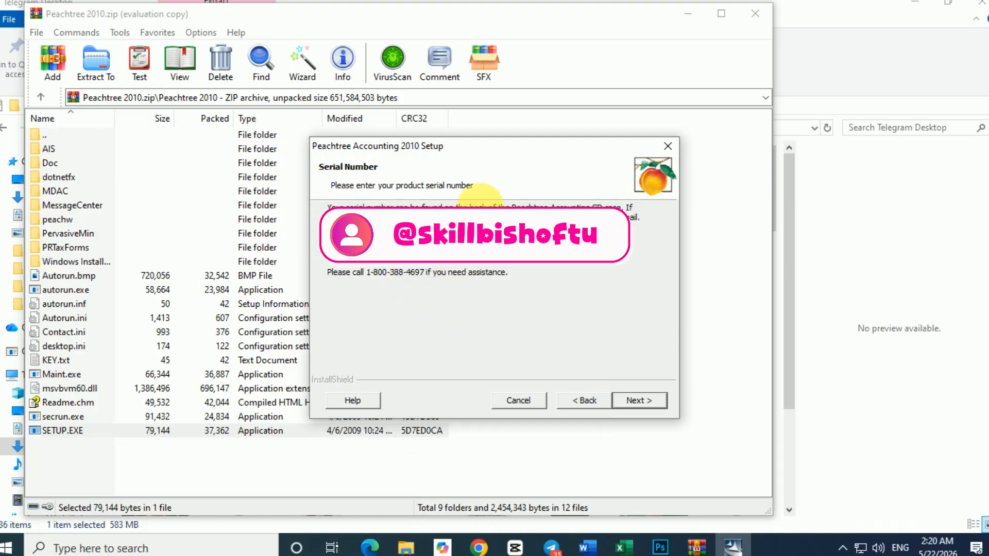
pyautogui.click(642, 400)
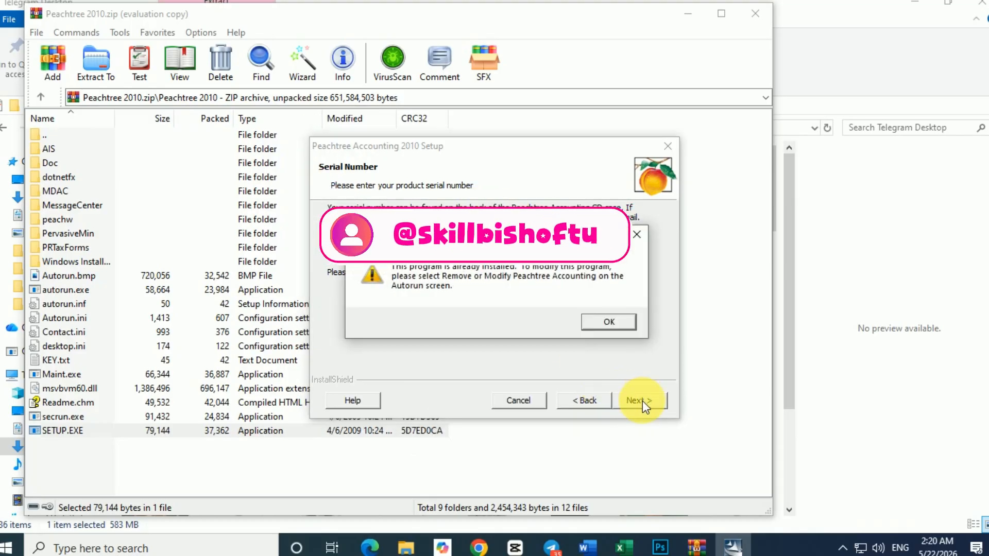
pyautogui.click(606, 321)
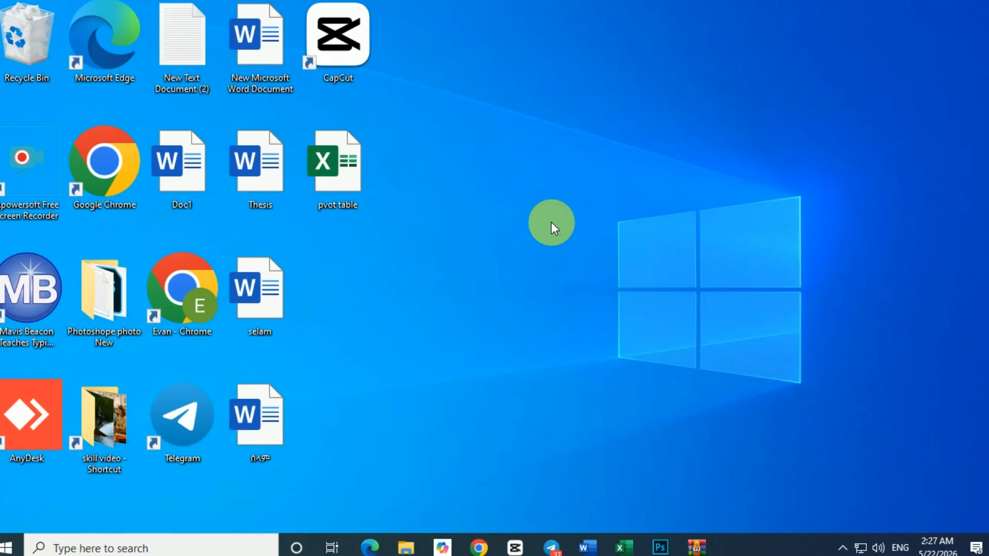
pyautogui.rightClick(496, 175)
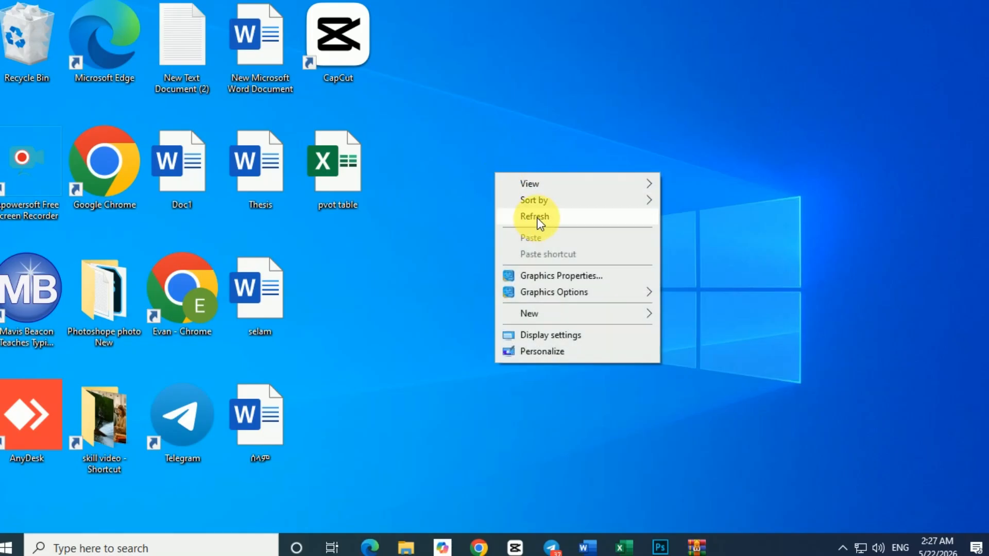
pyautogui.rightClick(520, 187)
pyautogui.click(561, 229)
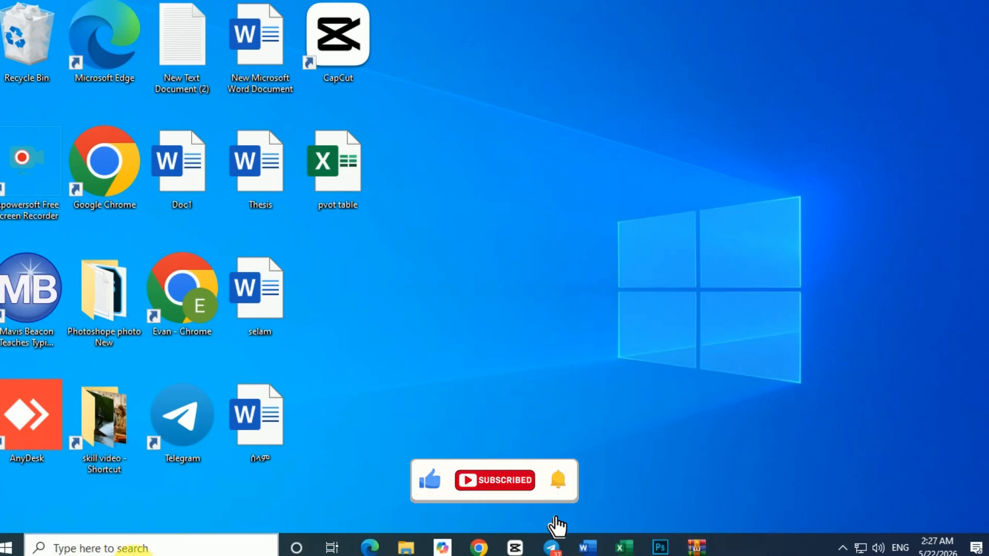
# Step: Find the Peachtree Quantum 2010 - Accountants' Edition program in its folder among the installed apps and pin it to Start
pyautogui.click(10, 549)
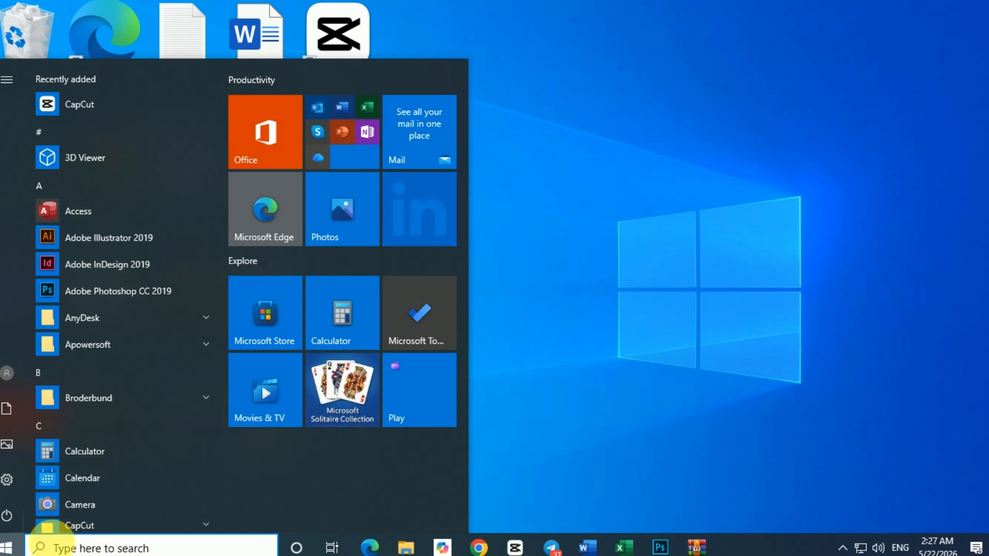
pyautogui.scroll(-4, 81, 380)
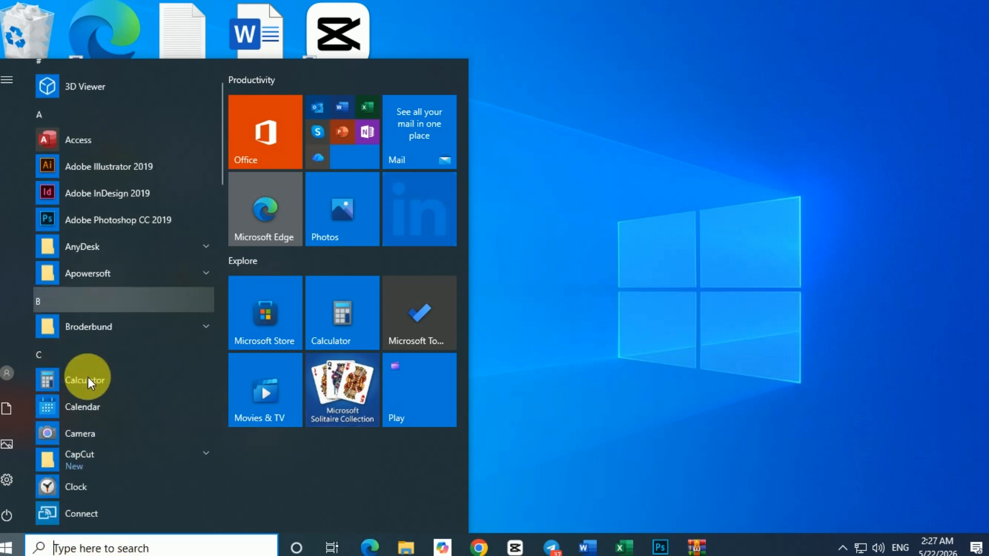
pyautogui.click(8, 545)
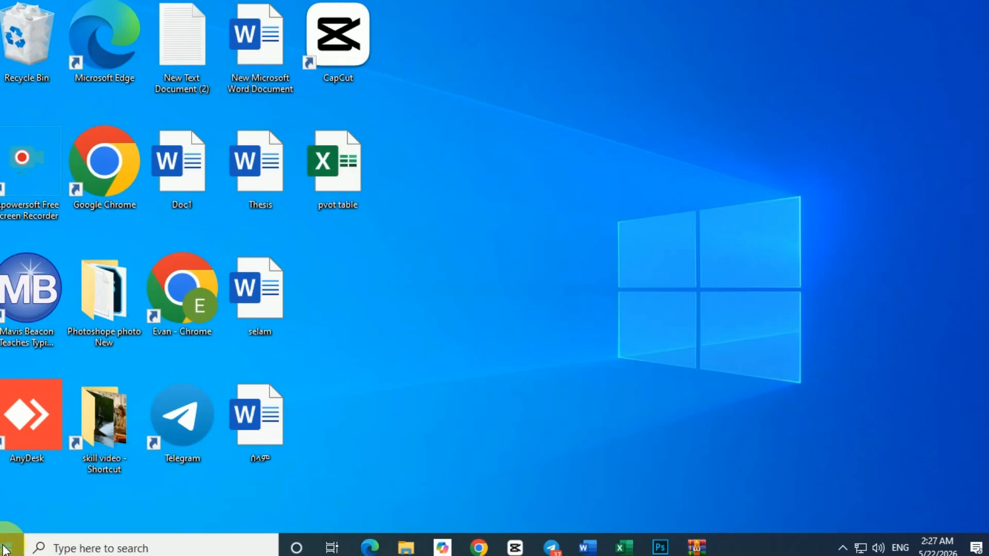
pyautogui.click(7, 545)
pyautogui.scroll(-12, 111, 417)
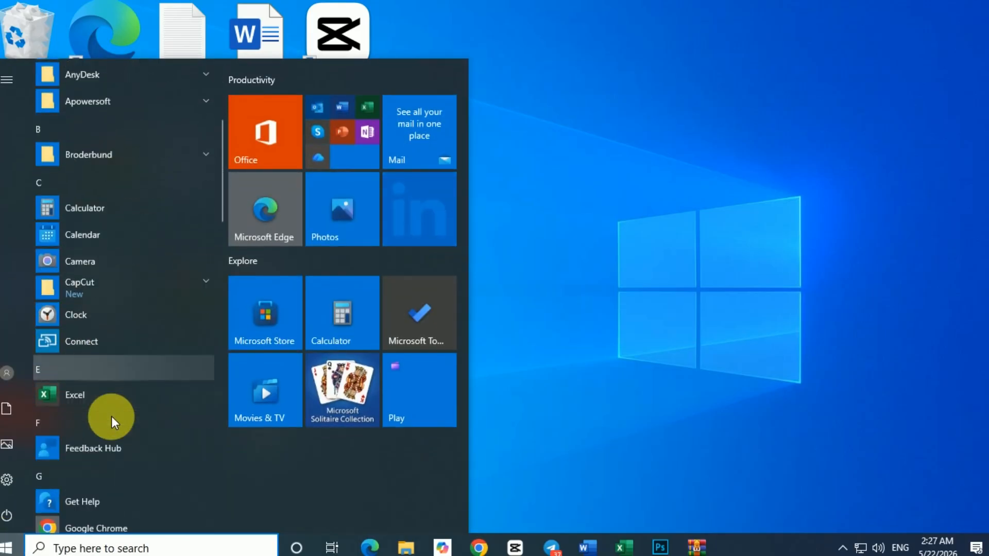
pyautogui.scroll(-11, 111, 416)
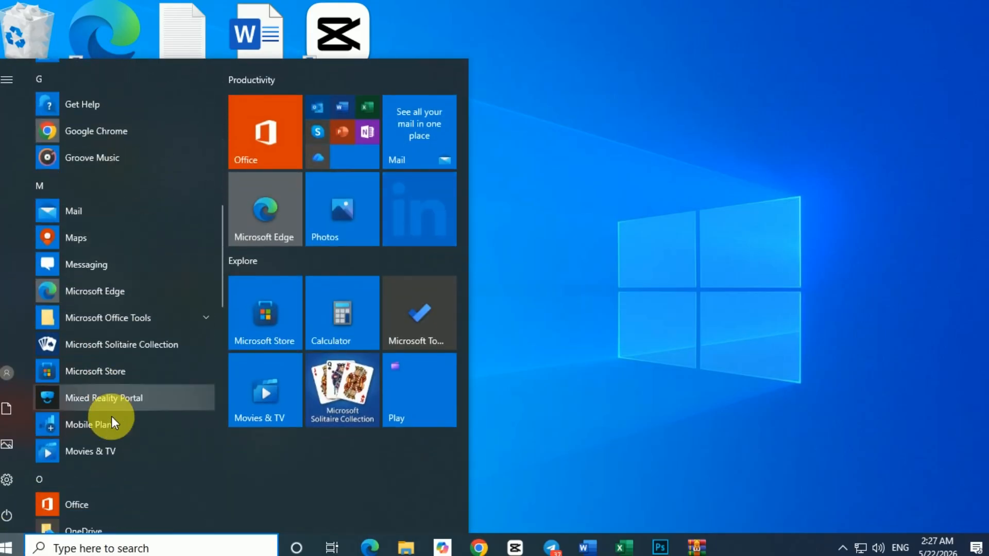
pyautogui.scroll(-3, 111, 417)
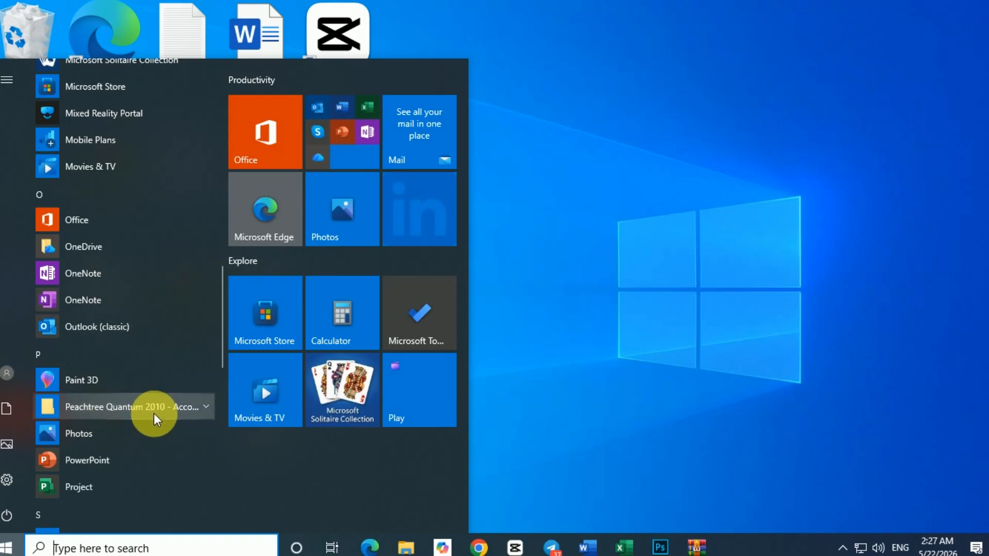
pyautogui.click(207, 406)
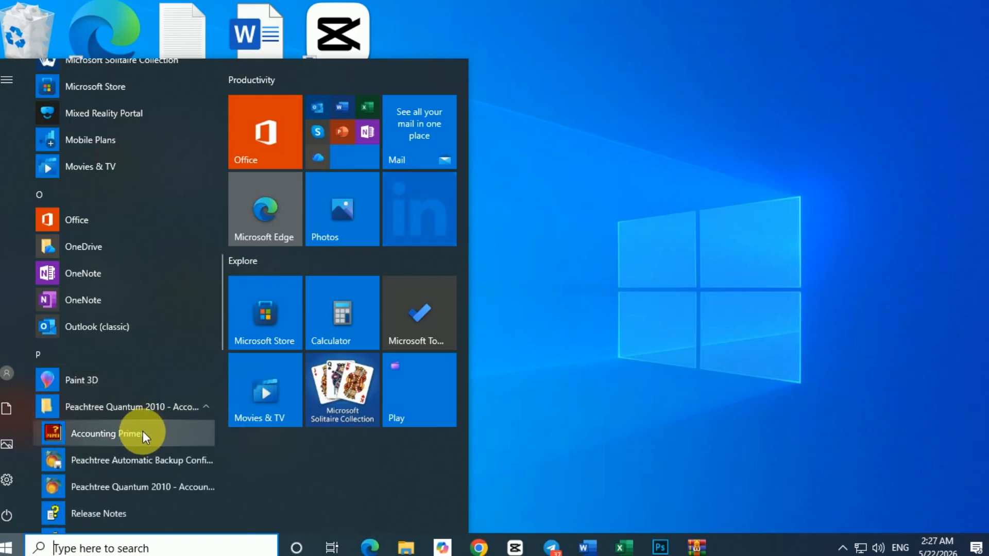
pyautogui.rightClick(84, 491)
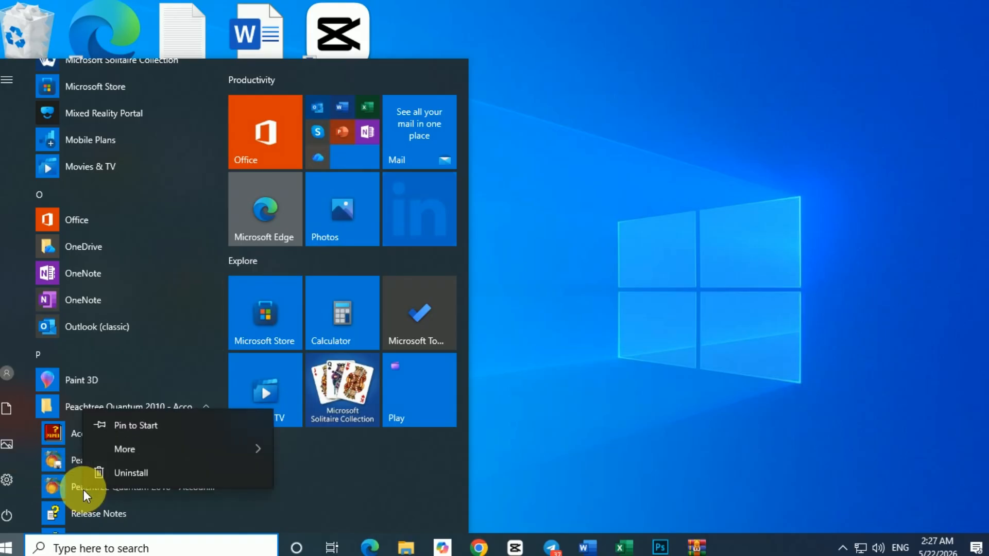
pyautogui.click(141, 426)
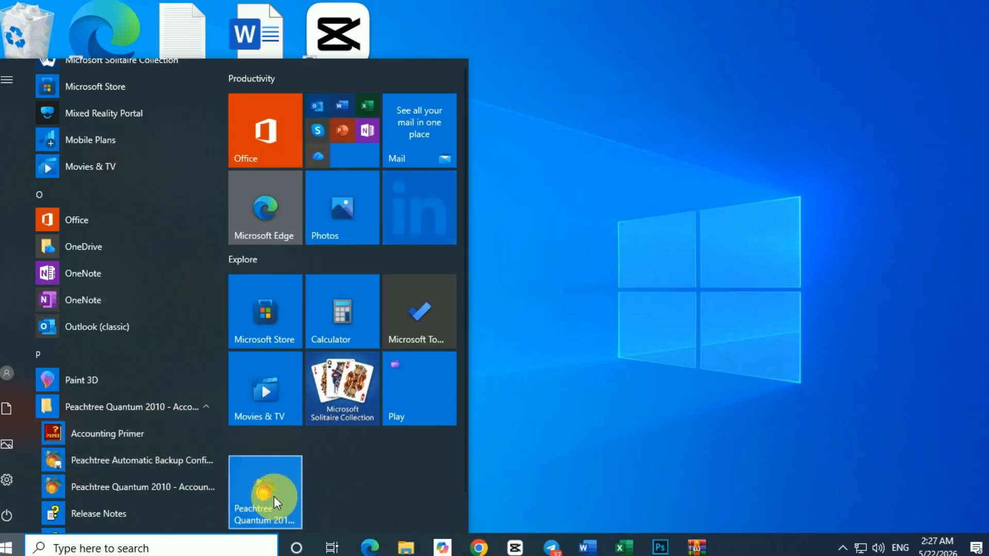
# Step: Pin the Peachtree Quantum 2010 - Accountants' Edition program to the taskbar
pyautogui.rightClick(100, 485)
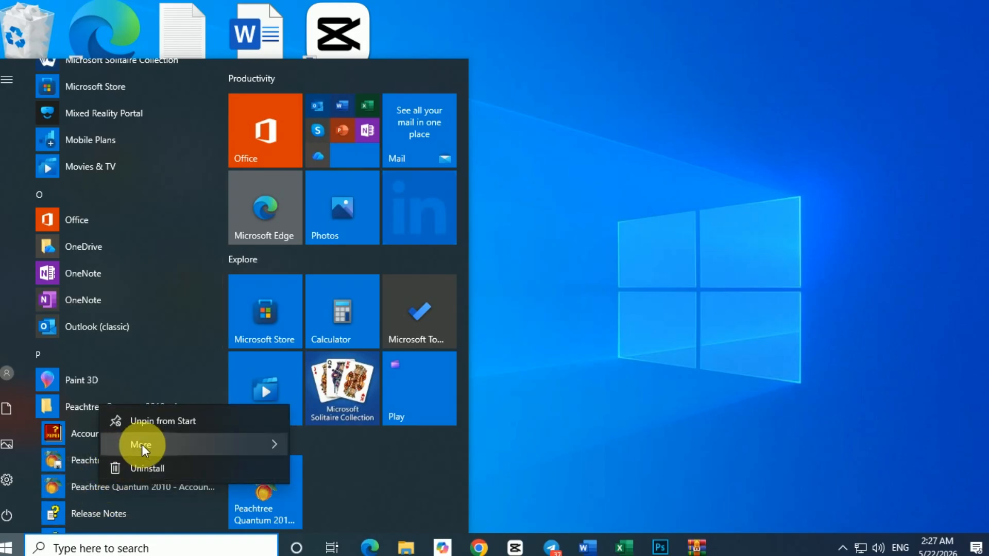
pyautogui.moveTo(141, 444)
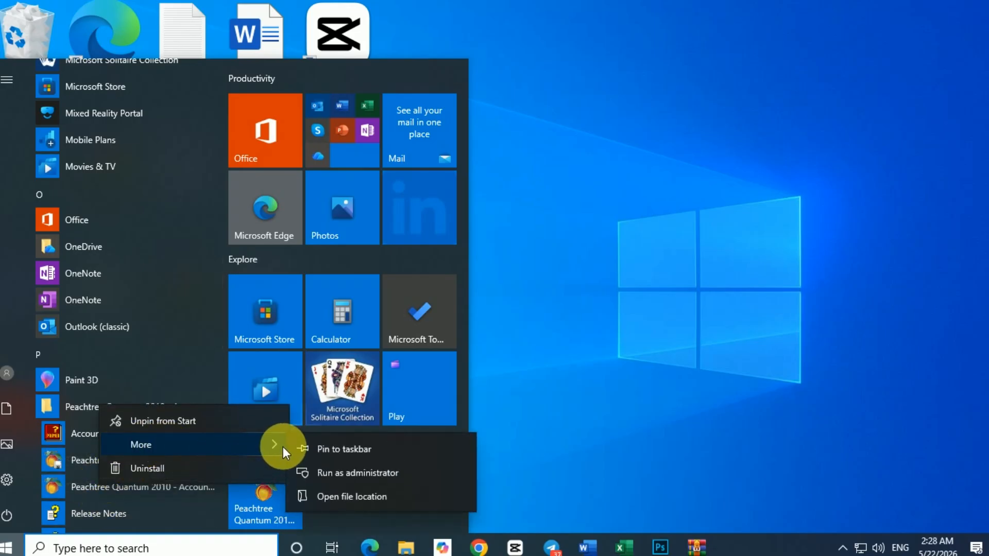
pyautogui.click(345, 450)
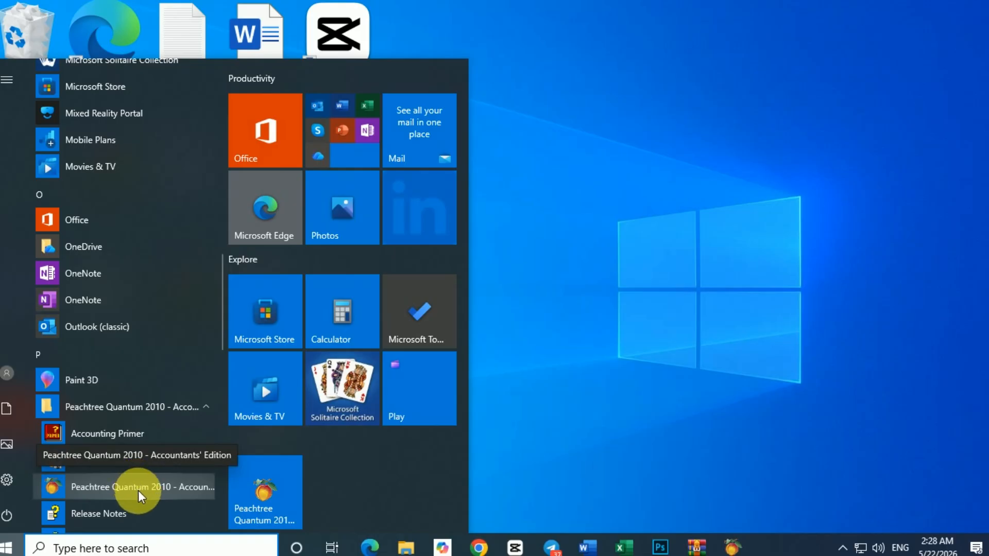
# Step: Open the file location of Peachtree Quantum 2010, create a desktop shortcut from its program entry, and minimize the folder window
pyautogui.rightClick(123, 484)
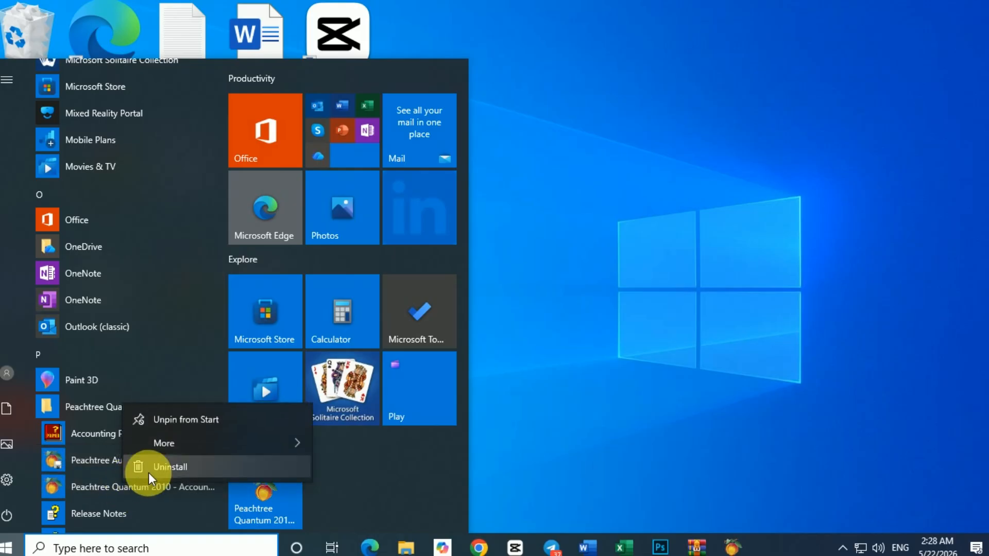
pyautogui.moveTo(279, 440)
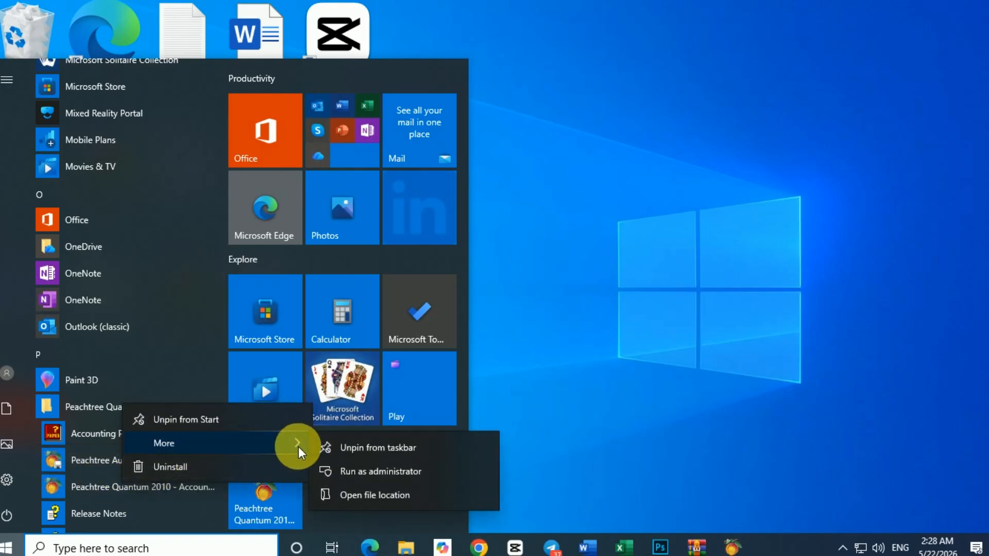
pyautogui.click(365, 493)
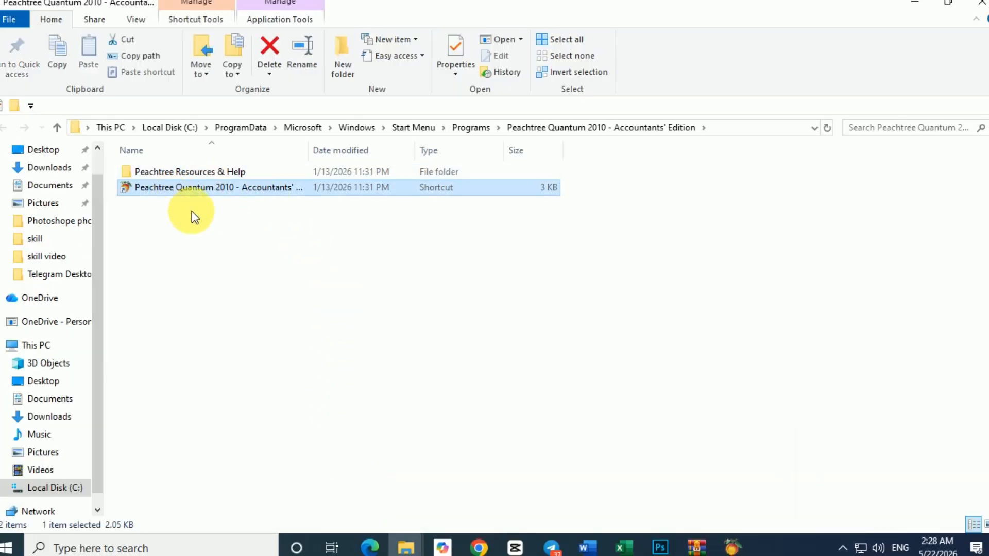
pyautogui.rightClick(165, 188)
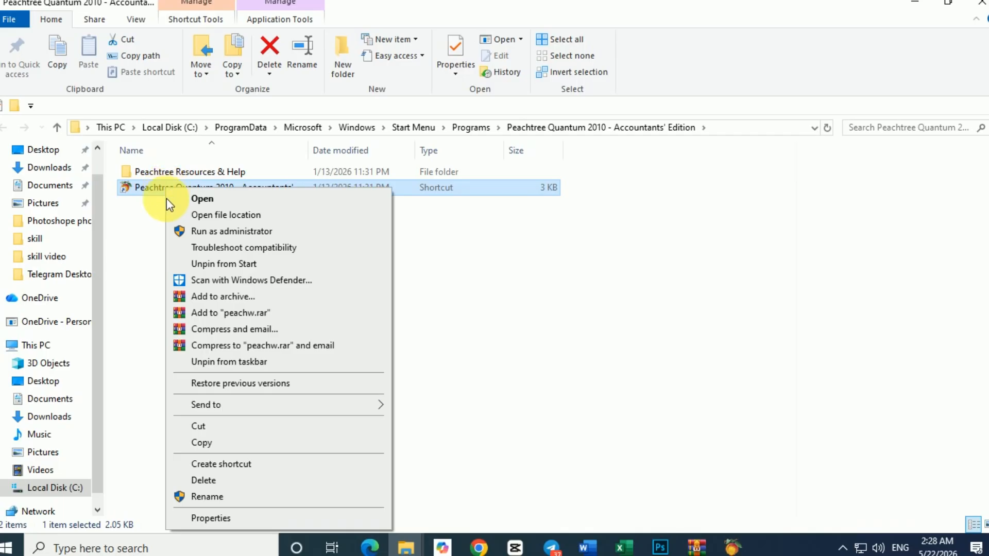
pyautogui.moveTo(363, 410)
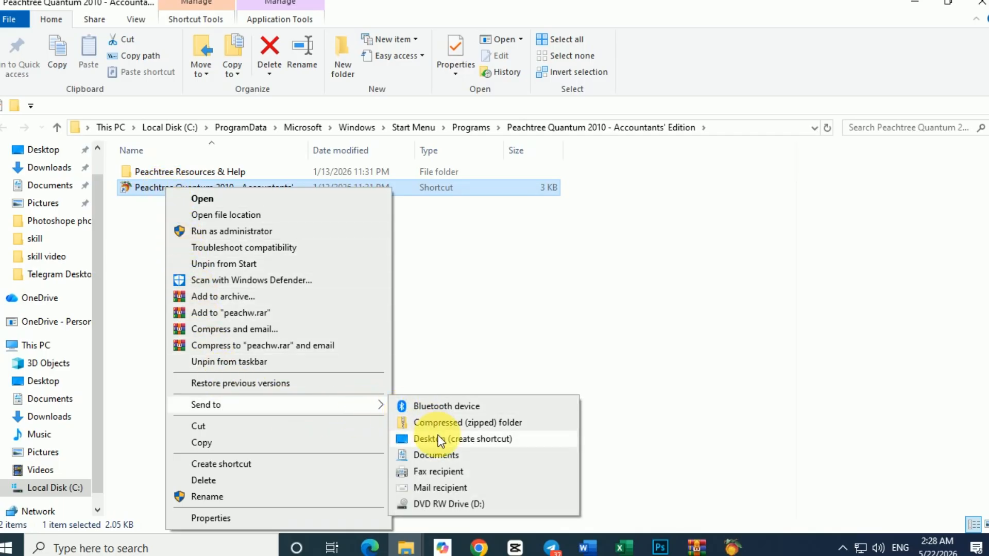
pyautogui.click(455, 442)
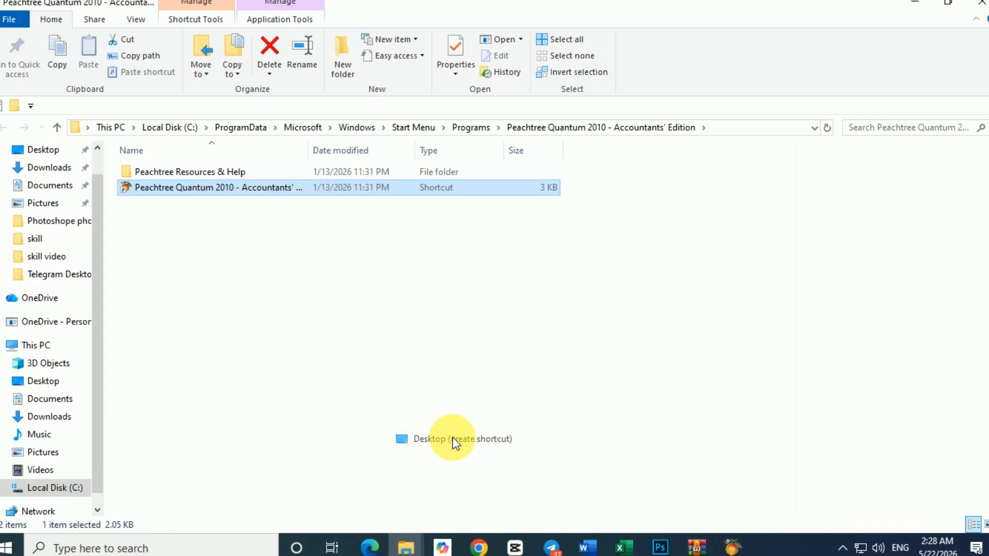
pyautogui.click(916, 4)
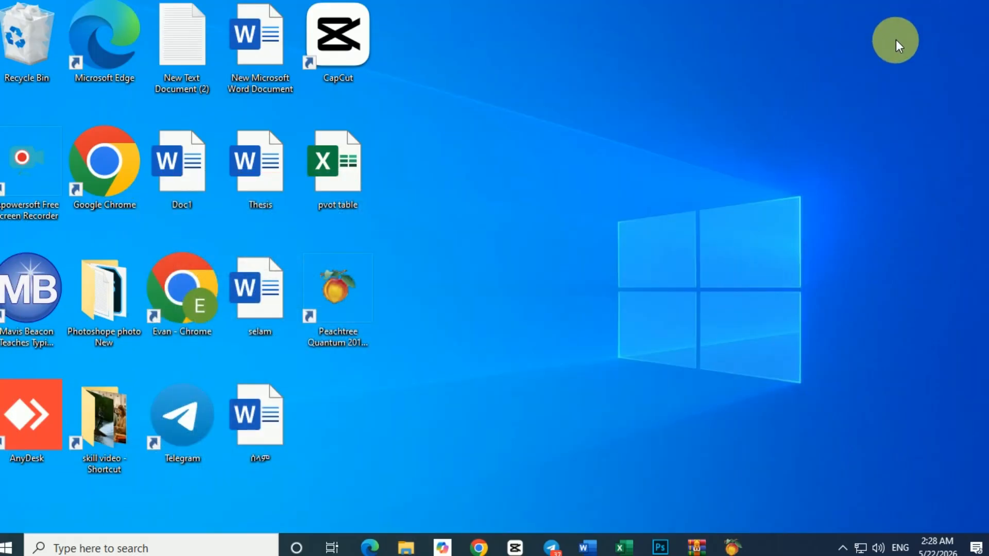
pyautogui.rightClick(556, 211)
pyautogui.click(592, 250)
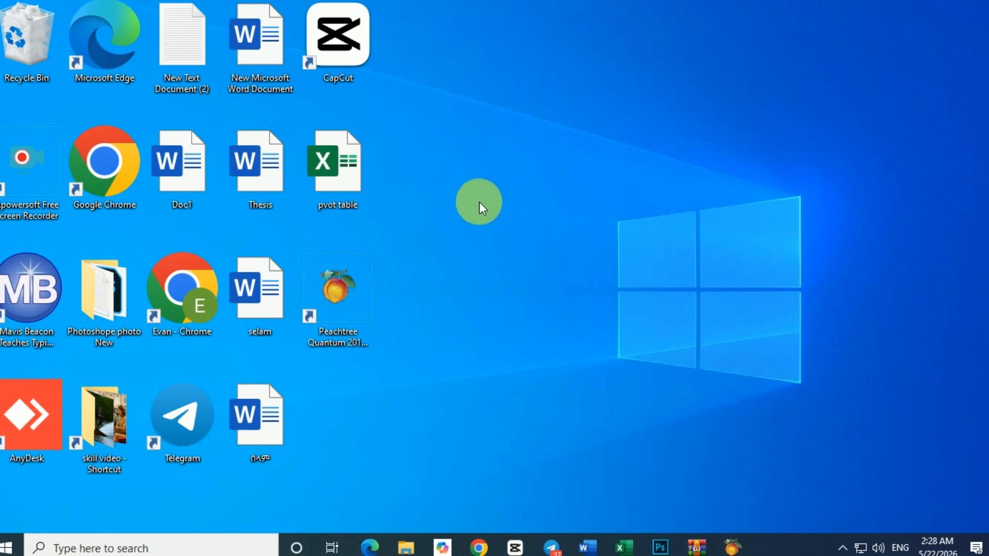
pyautogui.rightClick(479, 202)
pyautogui.click(517, 249)
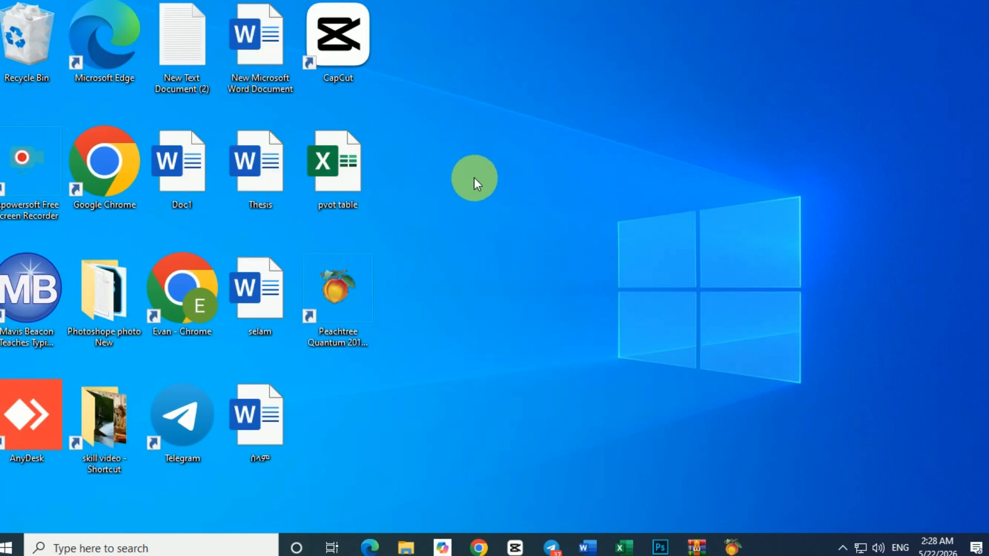
pyautogui.rightClick(474, 177)
pyautogui.click(511, 224)
pyautogui.rightClick(478, 180)
pyautogui.click(505, 225)
pyautogui.rightClick(477, 185)
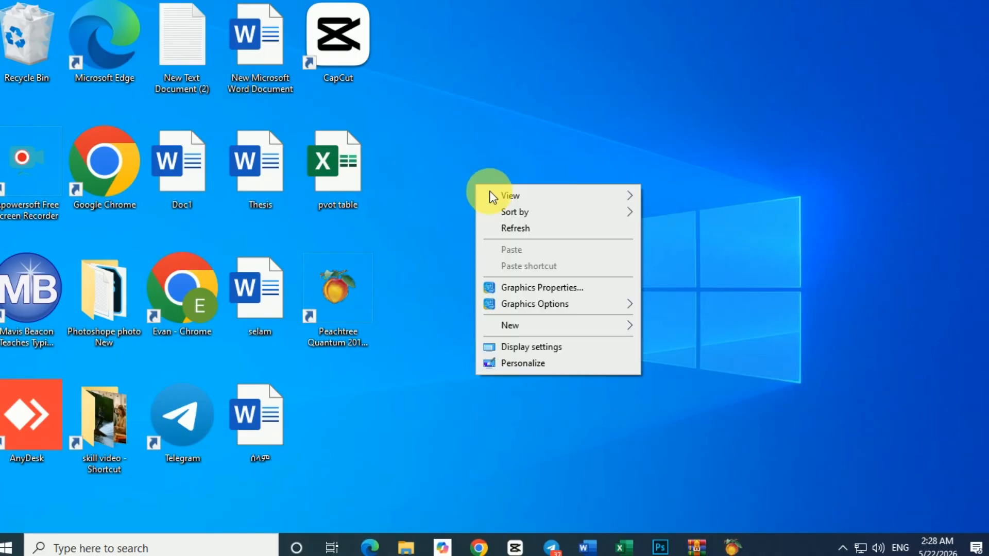
pyautogui.click(507, 226)
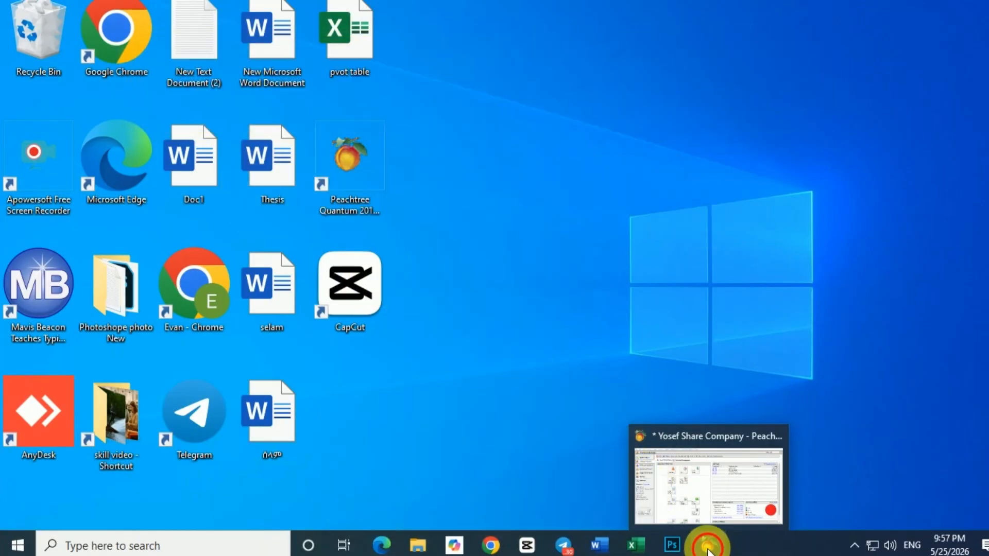
# Step: Switch from Peachtree to the Word document, review the July 2025 cash and credit sales transactions, and return to Peachtree
pyautogui.click(711, 545)
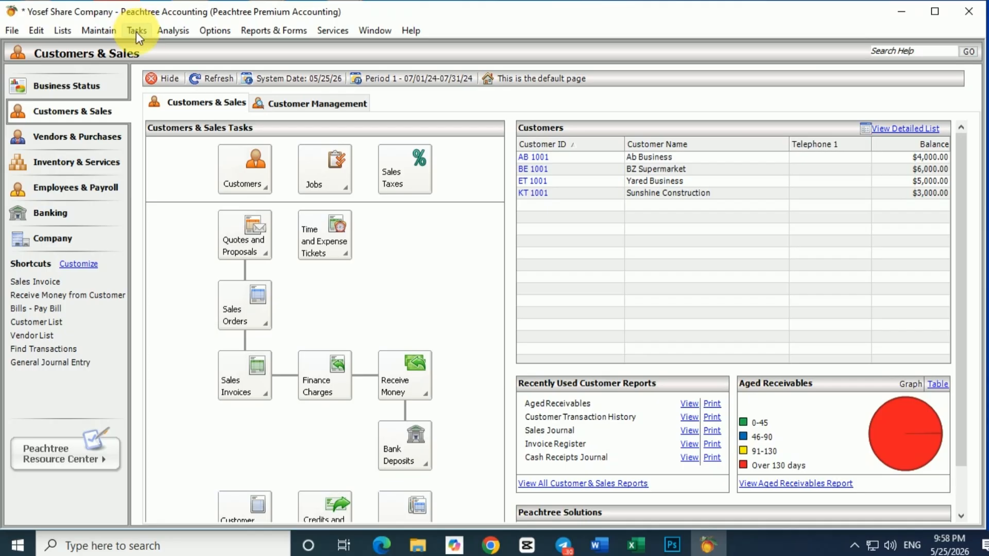
pyautogui.click(598, 546)
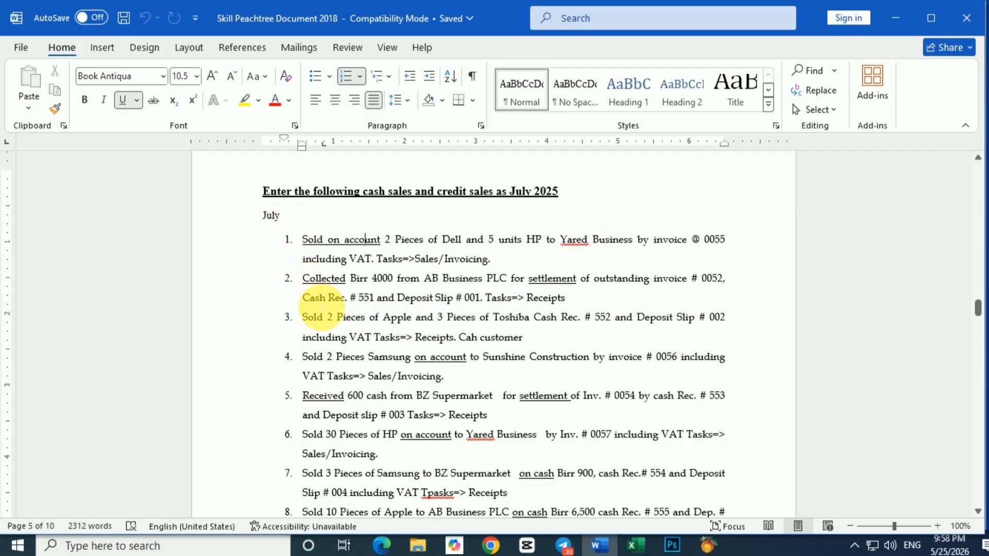
pyautogui.scroll(-5, 321, 306)
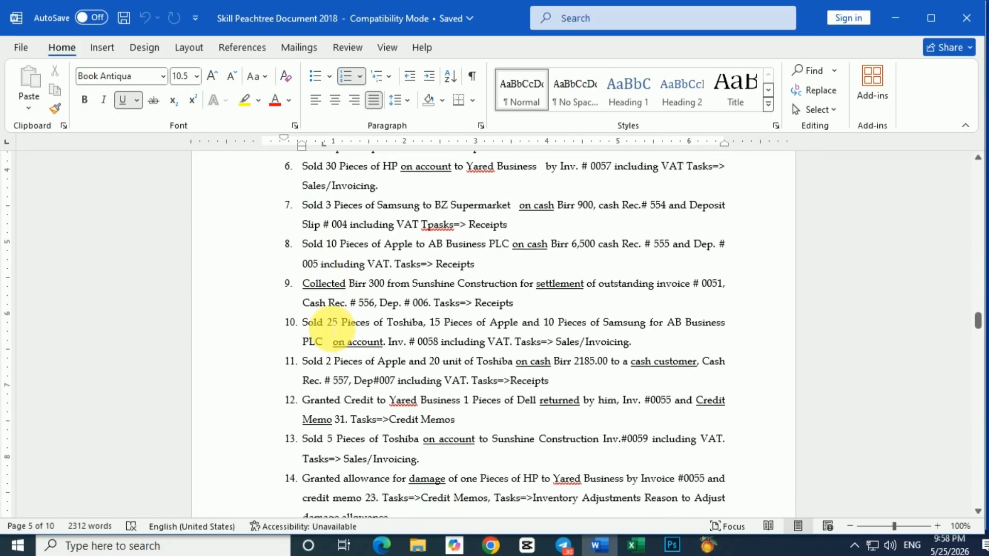
pyautogui.scroll(6, 333, 327)
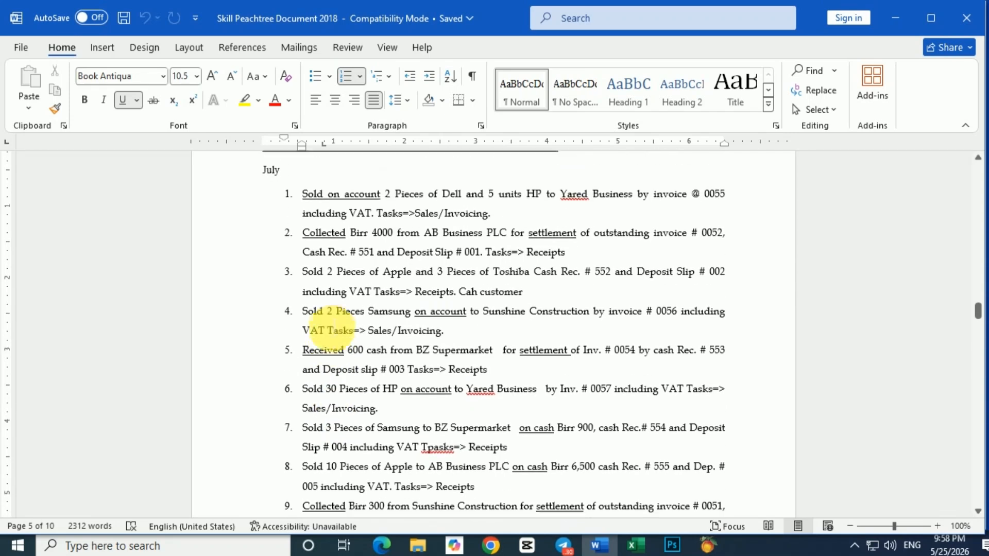
pyautogui.scroll(2, 334, 328)
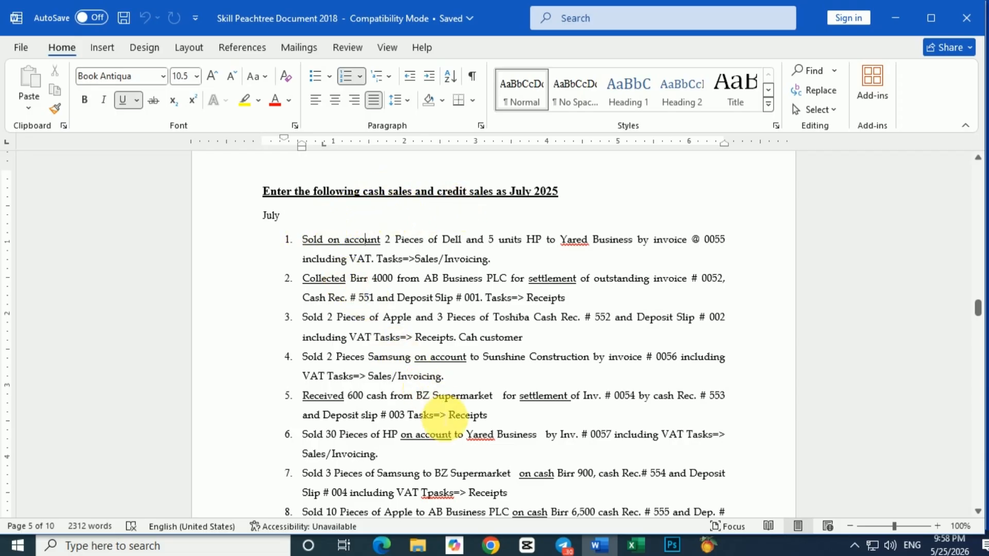
pyautogui.click(704, 545)
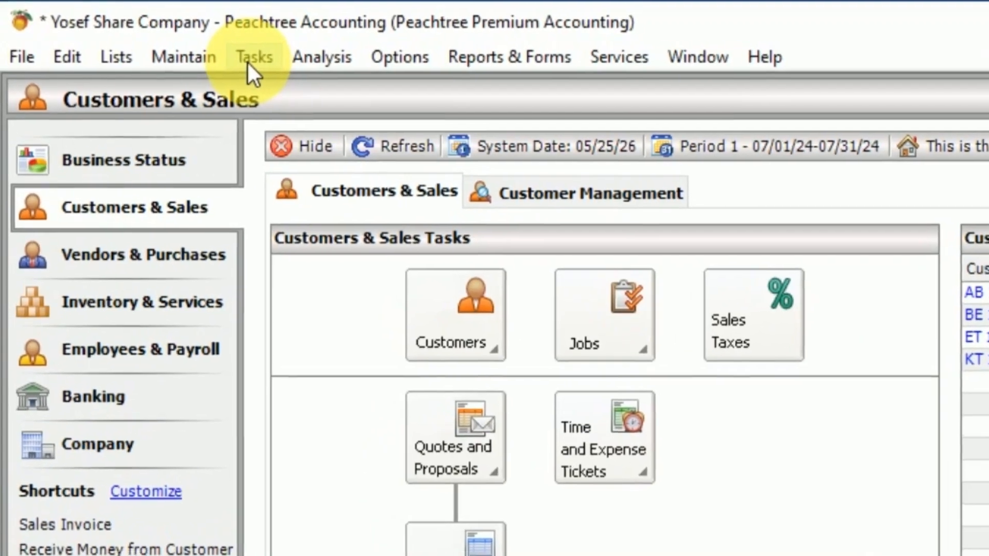
# Step: Look over Peachtree's sales and receipt commands, switch to the Word document, and review the first July transaction's Sales/Invoicing instruction
pyautogui.click(220, 57)
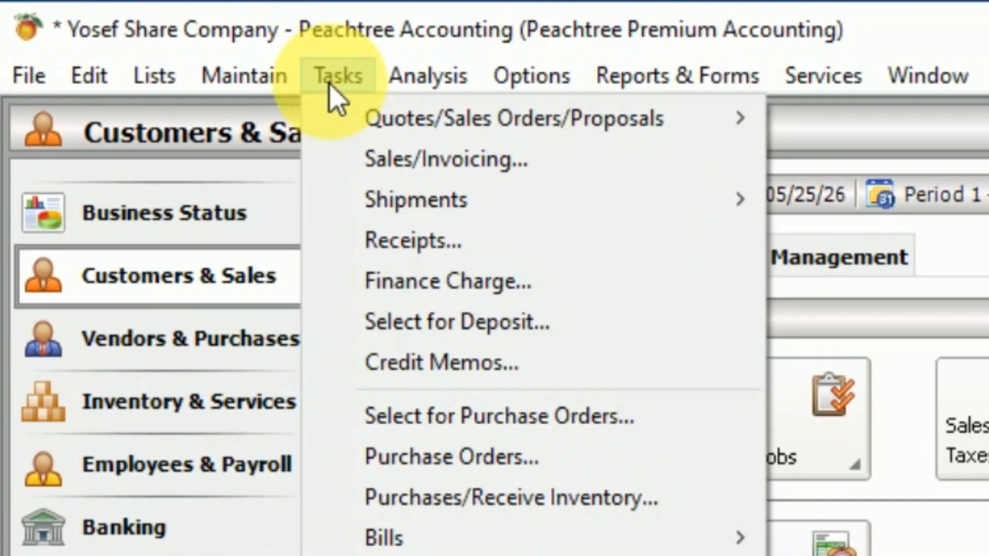
pyautogui.moveTo(441, 123)
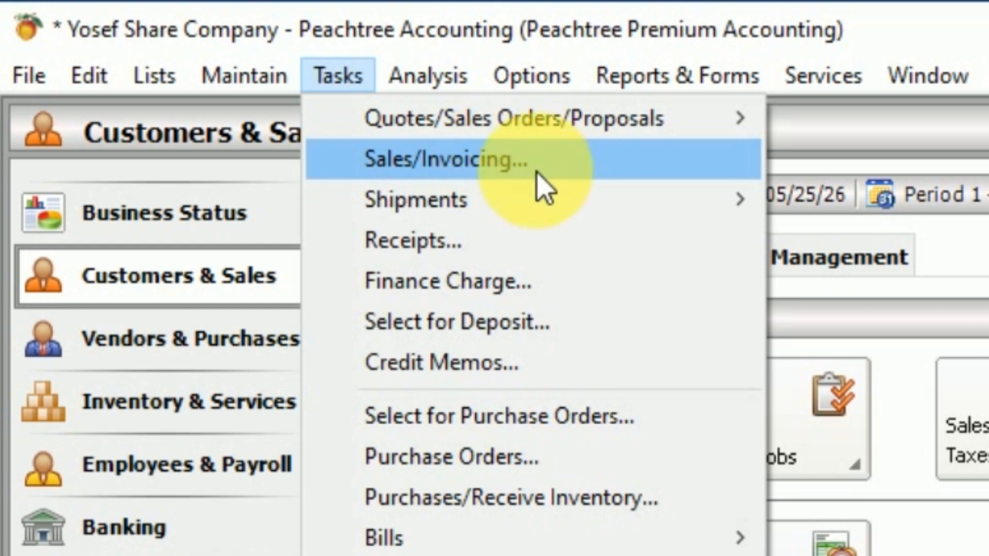
pyautogui.moveTo(523, 217)
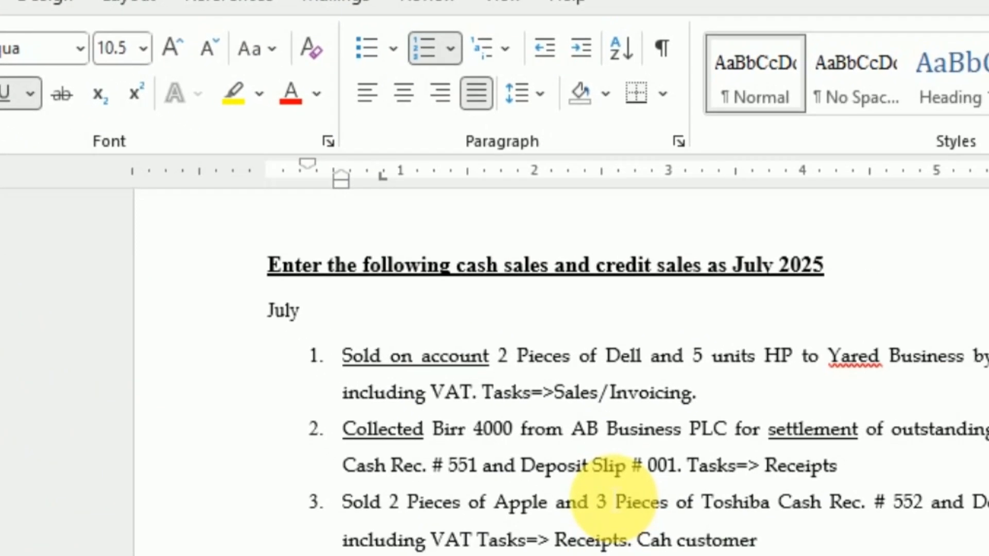
pyautogui.scroll(-1, 614, 498)
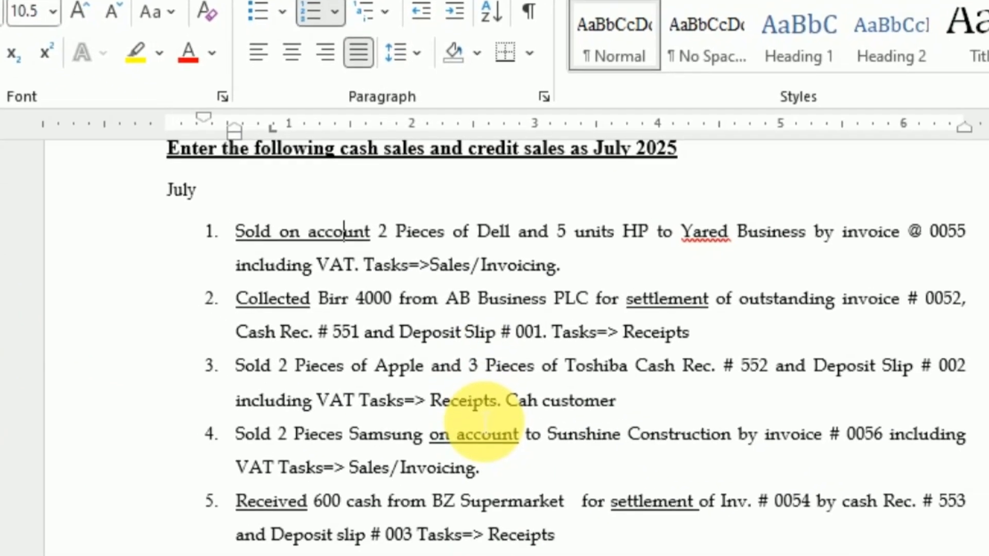
pyautogui.scroll(1, 459, 311)
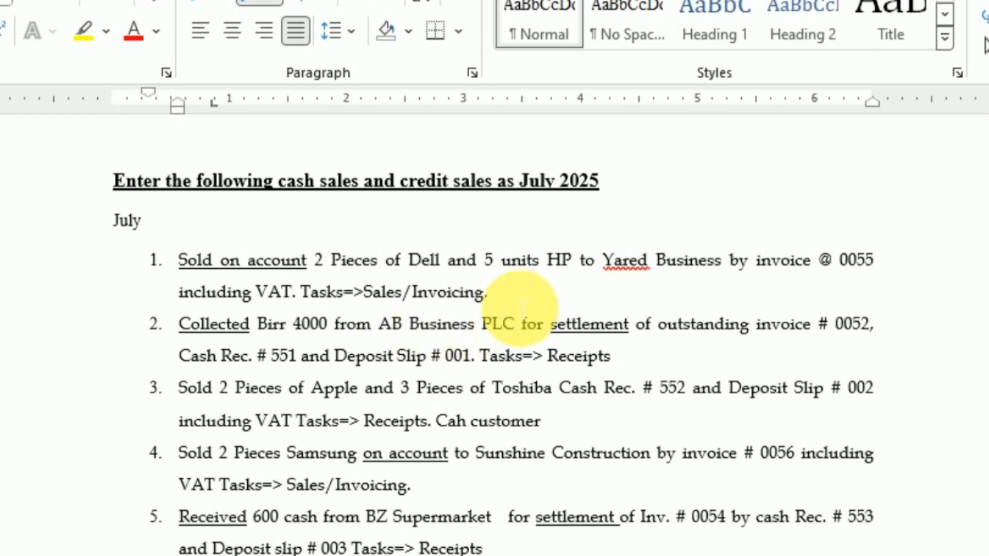
pyautogui.moveTo(510, 298); pyautogui.dragTo(305, 309)
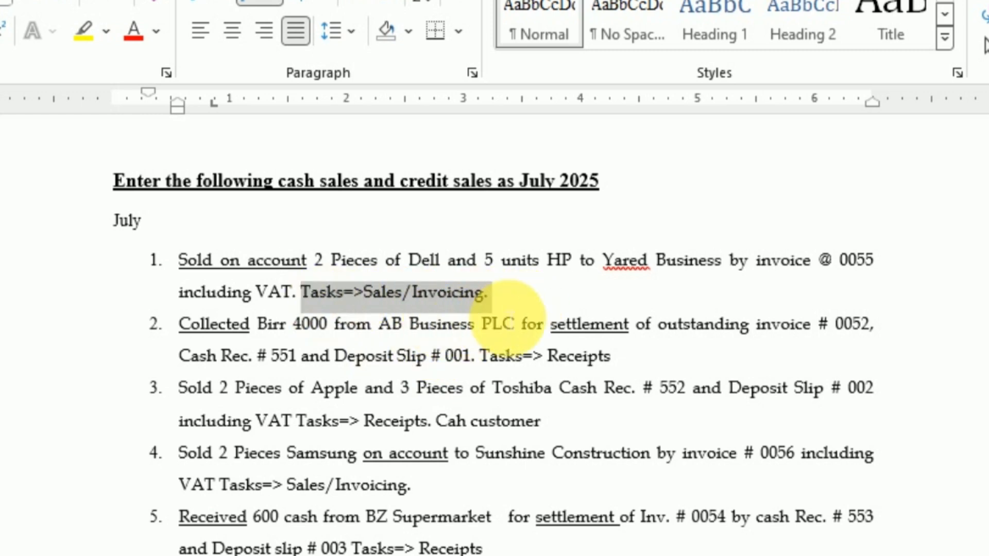
pyautogui.click(496, 308)
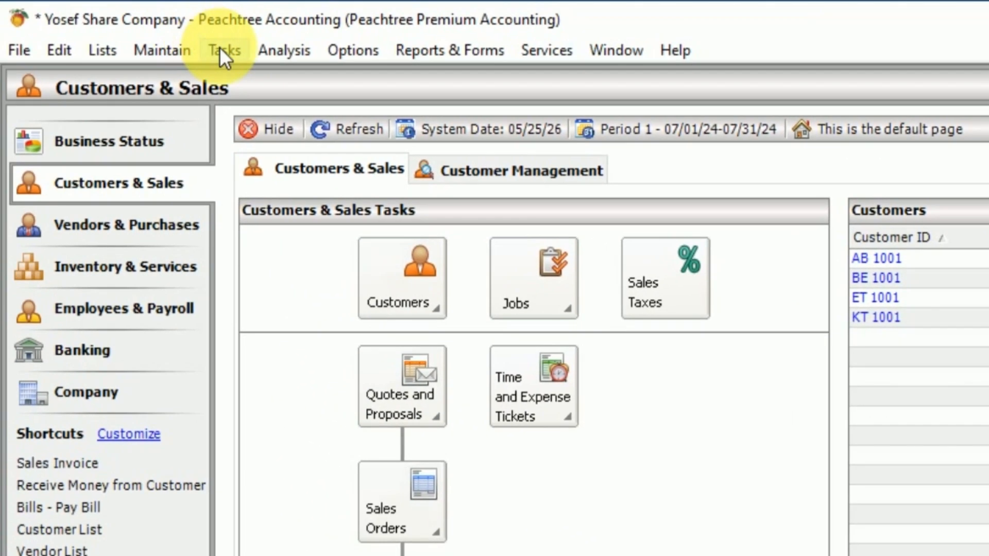
# Step: Start a new sales invoice in Peachtree for the customer Yared Business
pyautogui.click(94, 1)
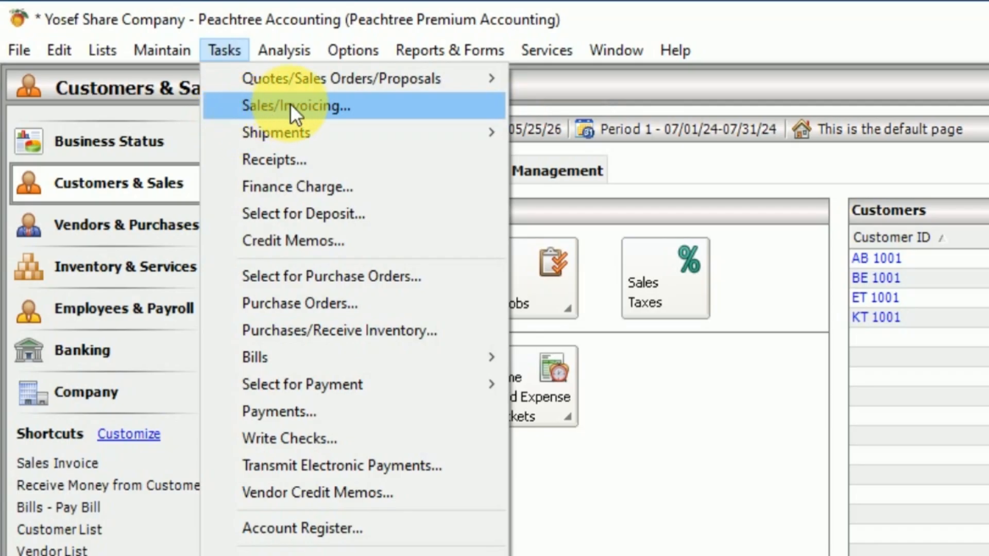
pyautogui.click(331, 105)
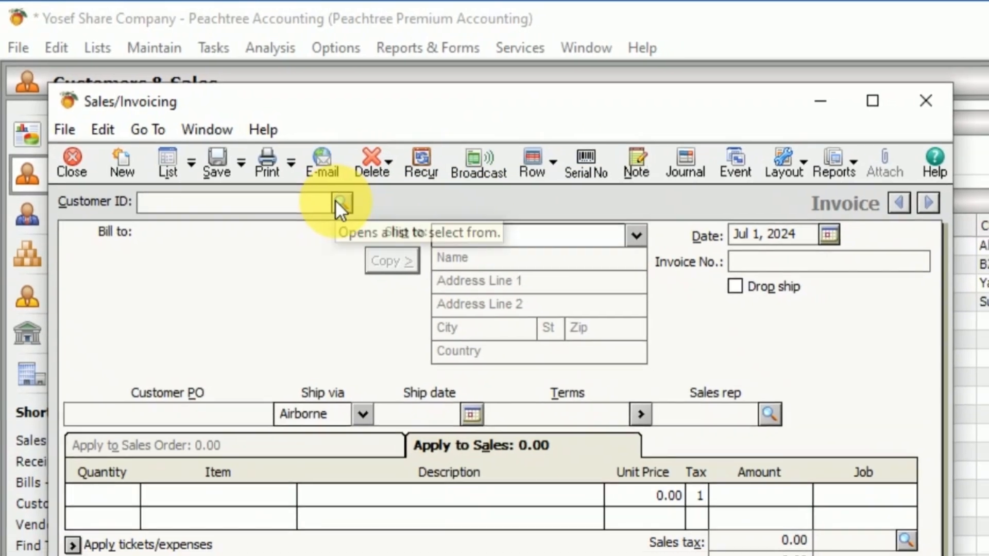
pyautogui.click(332, 199)
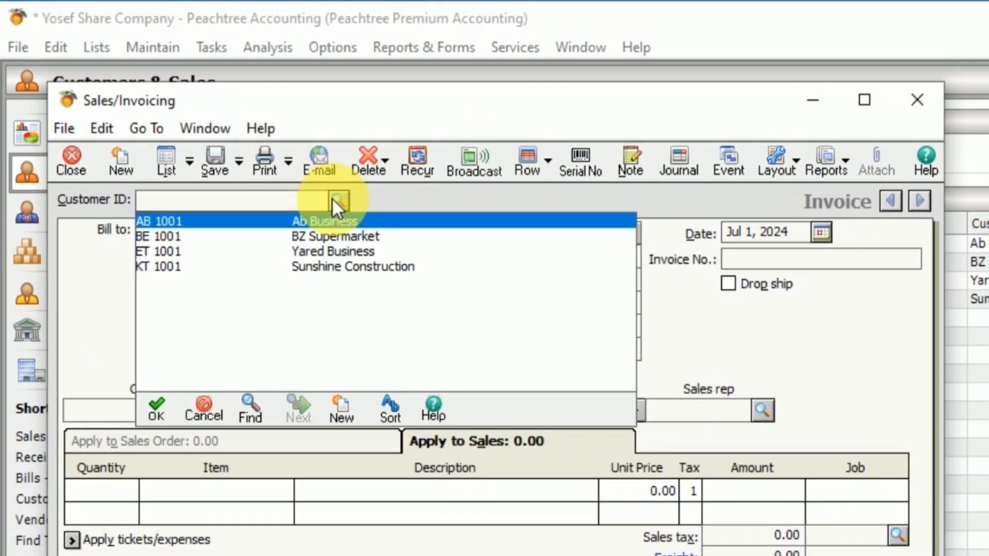
pyautogui.doubleClick(341, 248)
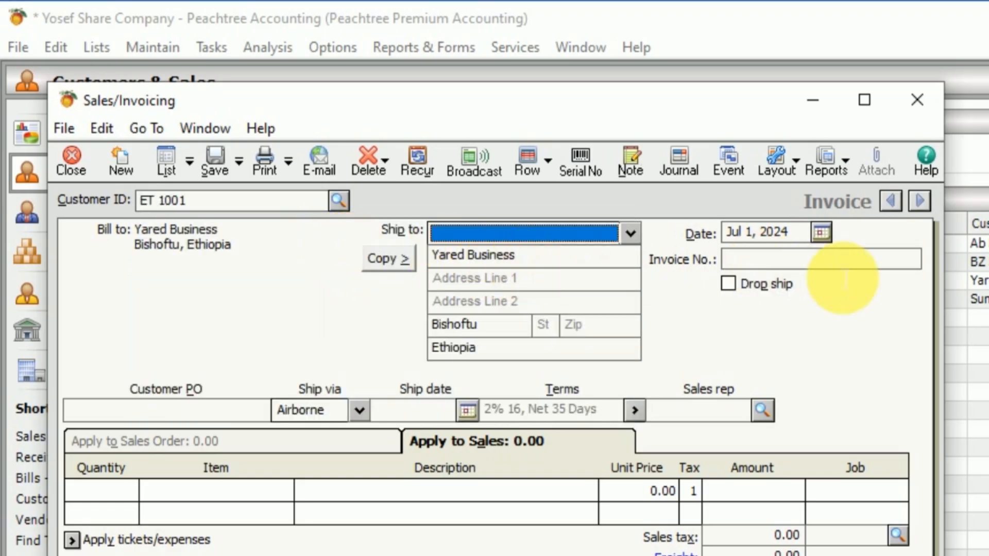
# Step: Set the invoice date to Jul 1, 2024 and the invoice number to 0055
pyautogui.click(815, 231)
pyautogui.click(821, 234)
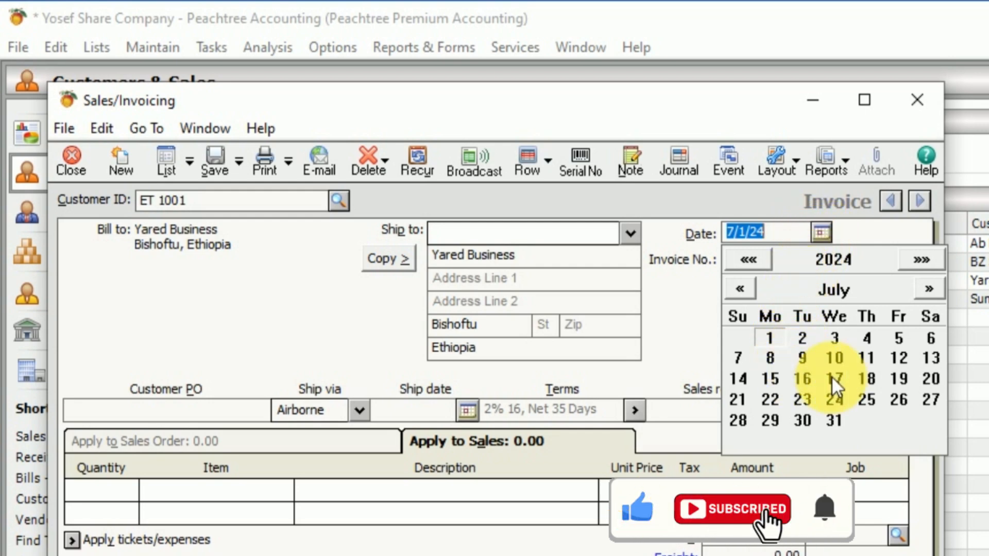
pyautogui.click(775, 340)
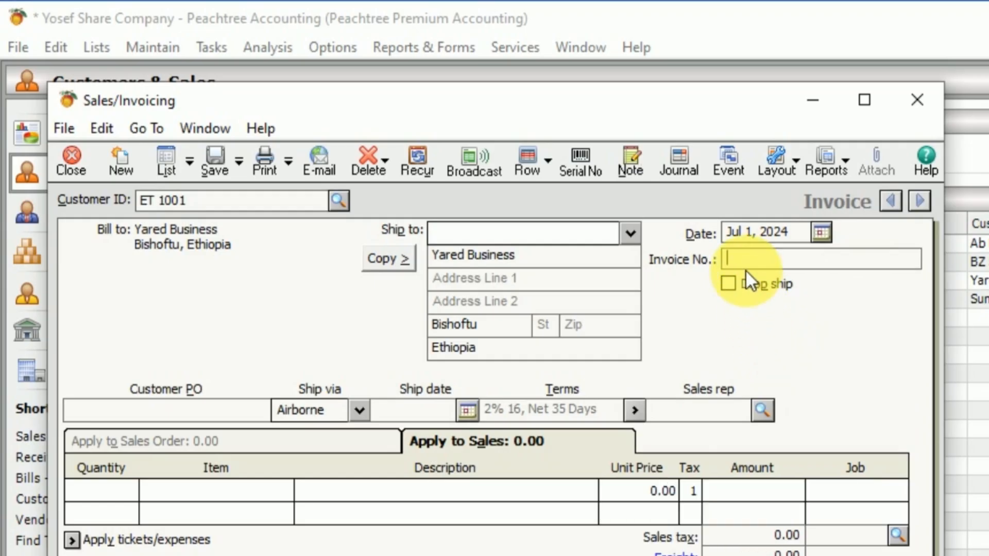
pyautogui.write('0055')
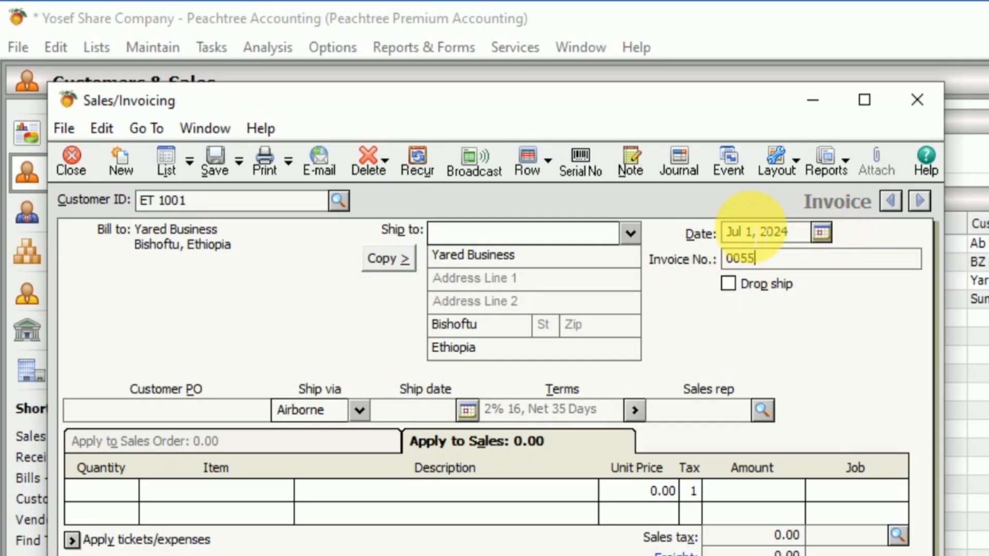
pyautogui.click(822, 232)
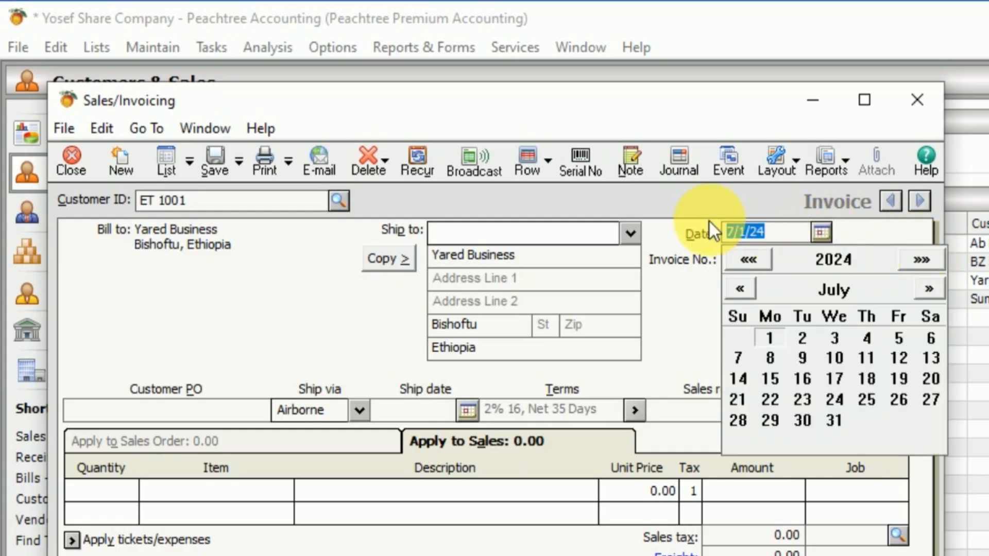
pyautogui.click(823, 235)
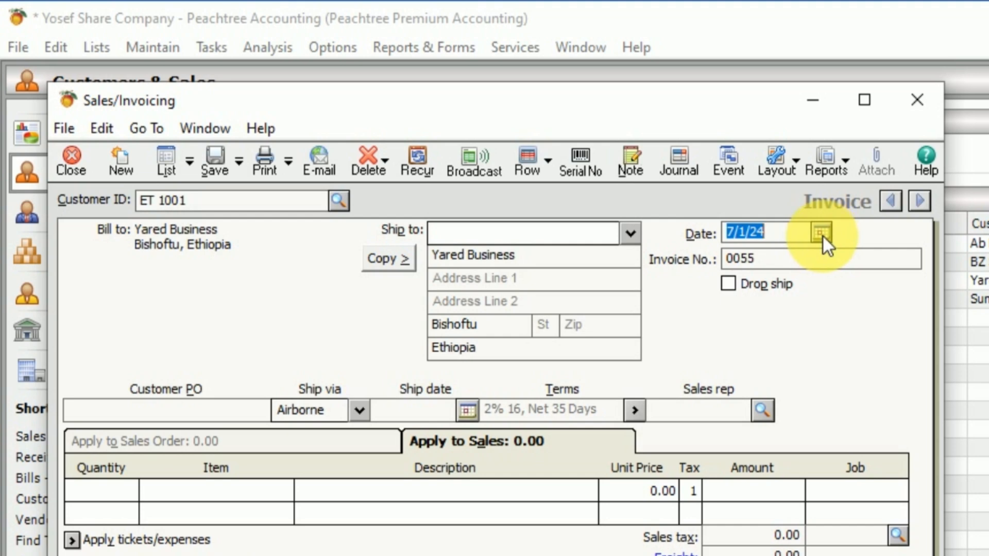
# Step: Add an invoice line for a quantity of 2 of the dell item D 001
pyautogui.click(124, 489)
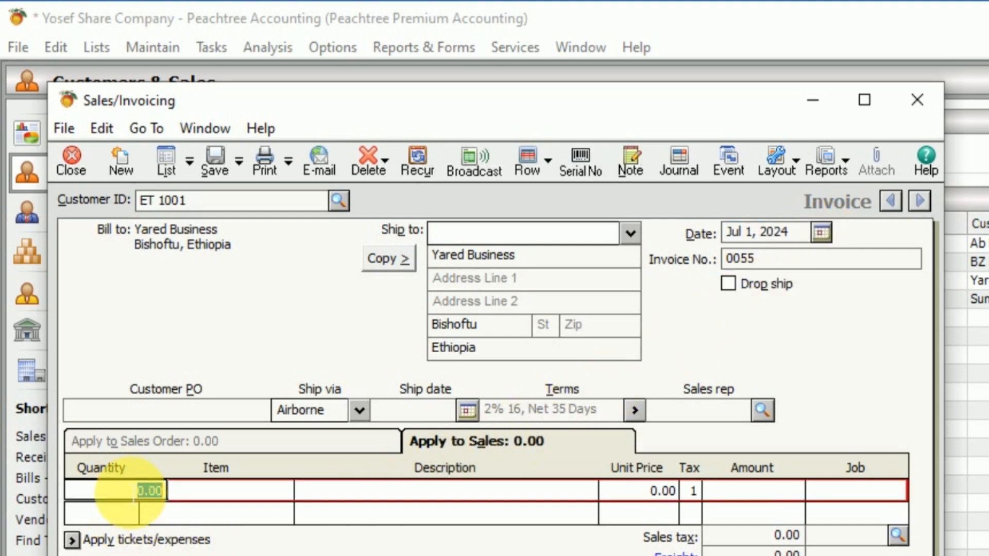
pyautogui.write('2')
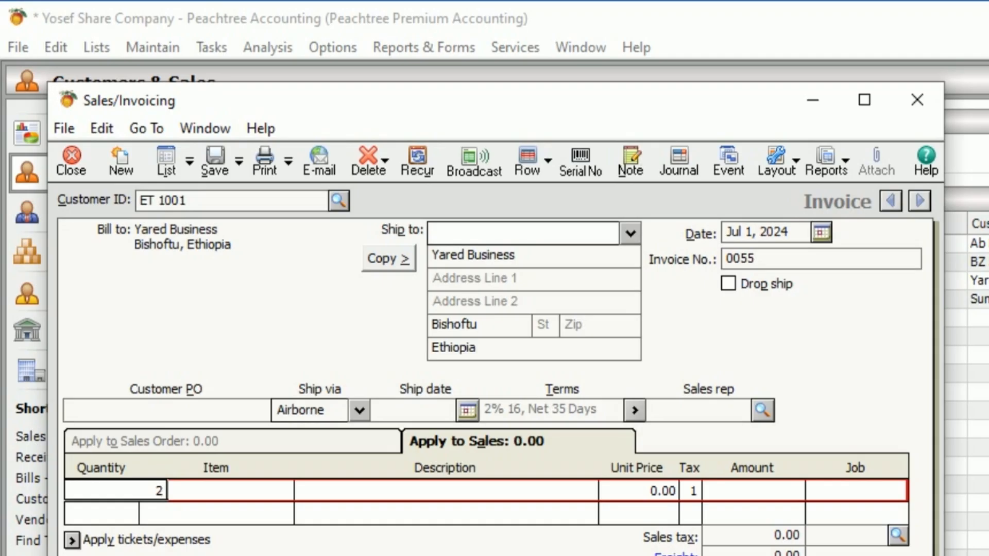
pyautogui.press('Tab')
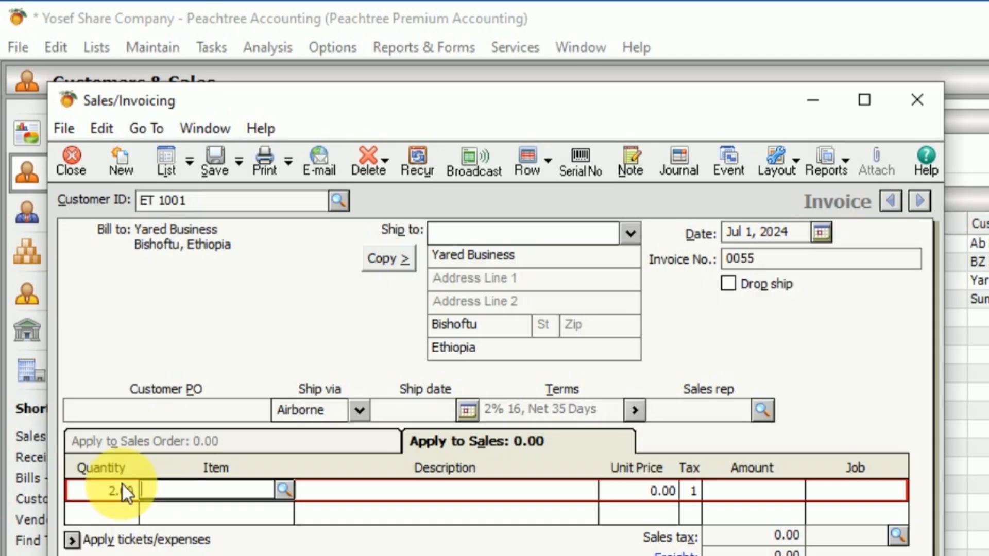
pyautogui.click(284, 489)
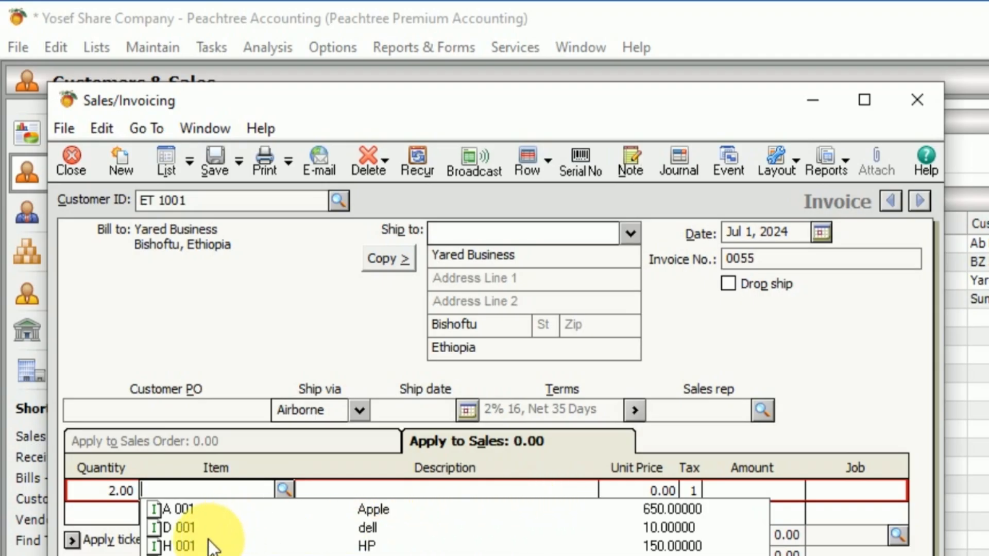
pyautogui.click(187, 527)
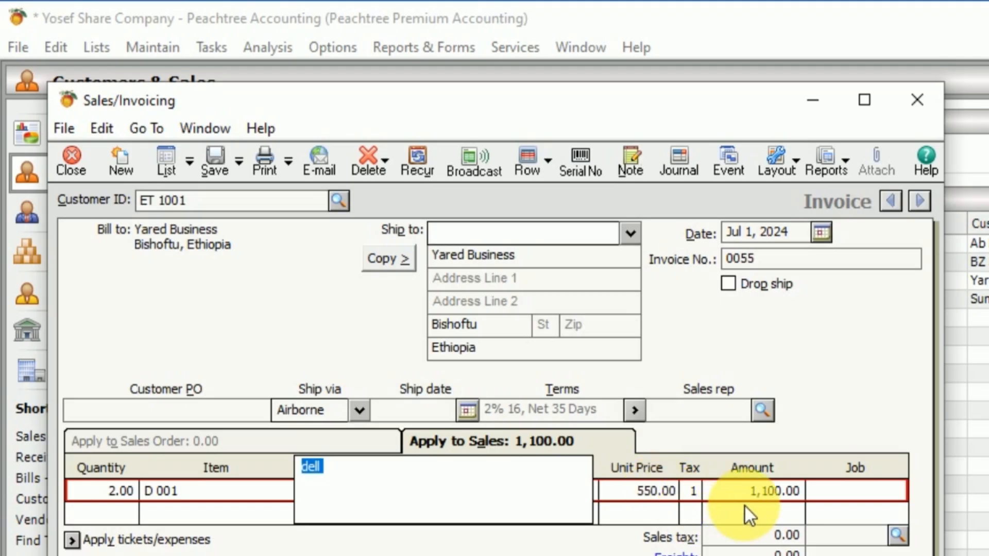
# Step: Add a second invoice line for a quantity of 5 of the HP item H 001
pyautogui.click(132, 515)
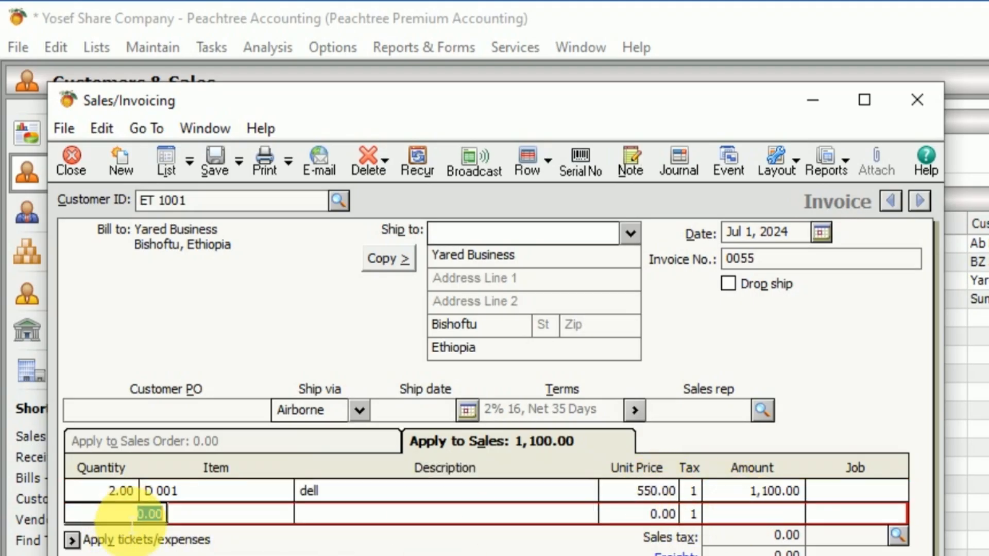
pyautogui.write('5')
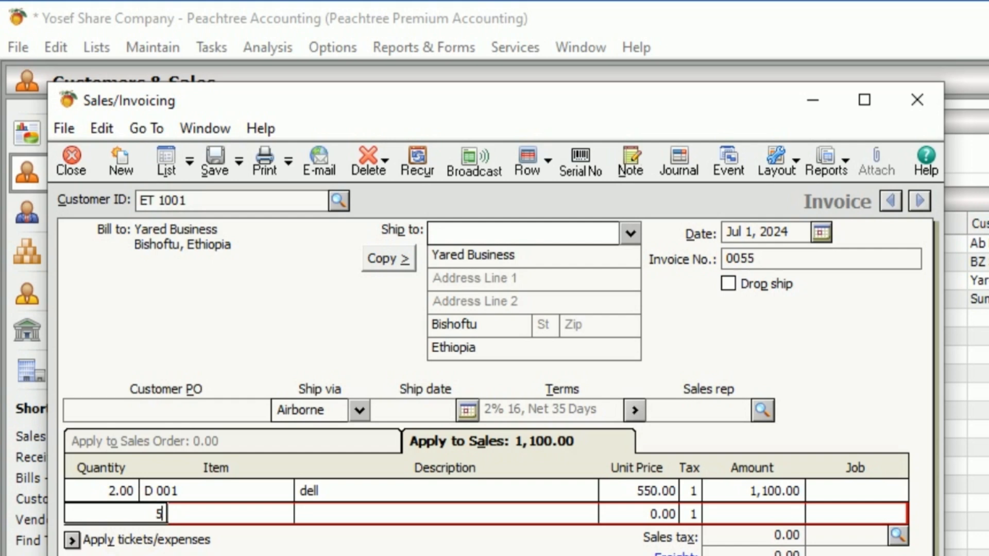
pyautogui.press('Tab')
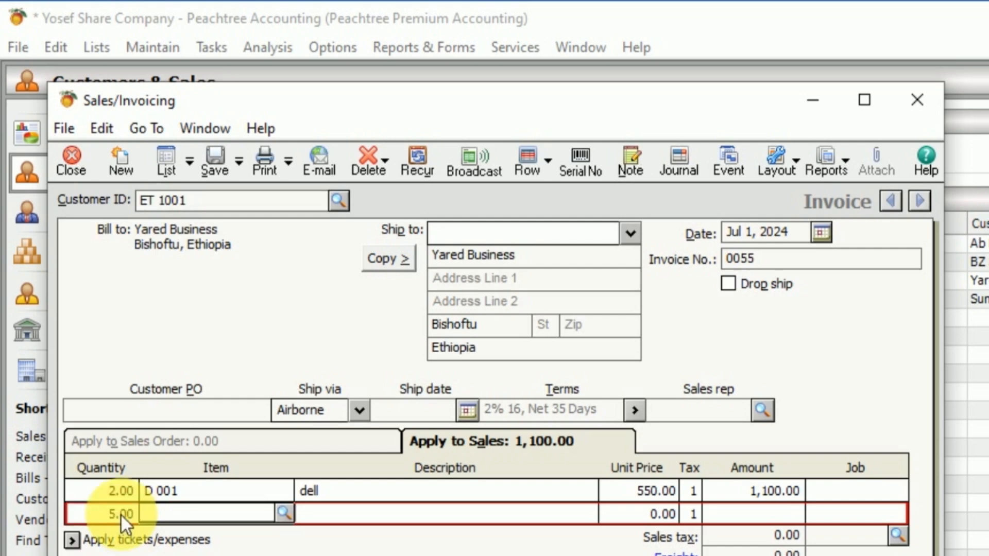
pyautogui.click(285, 513)
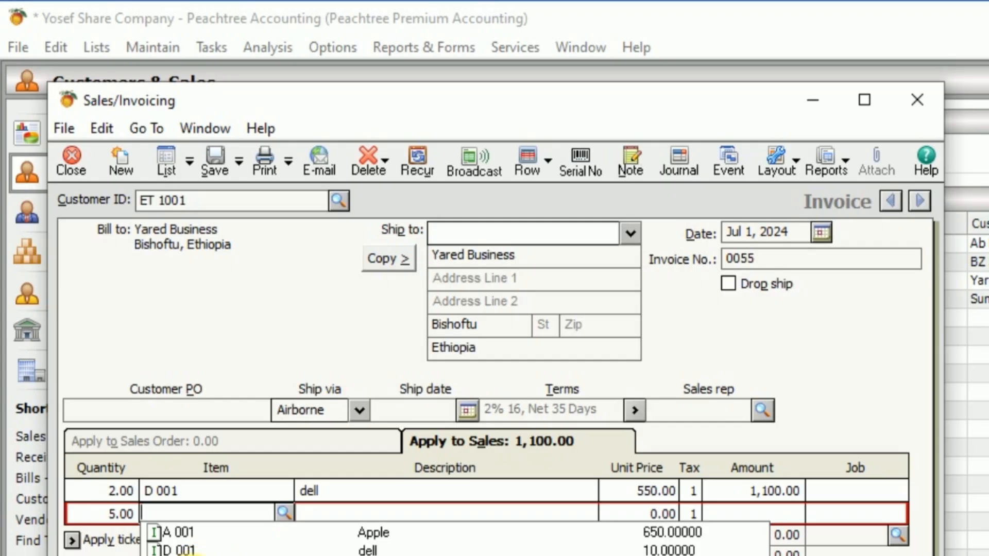
pyautogui.click(368, 552)
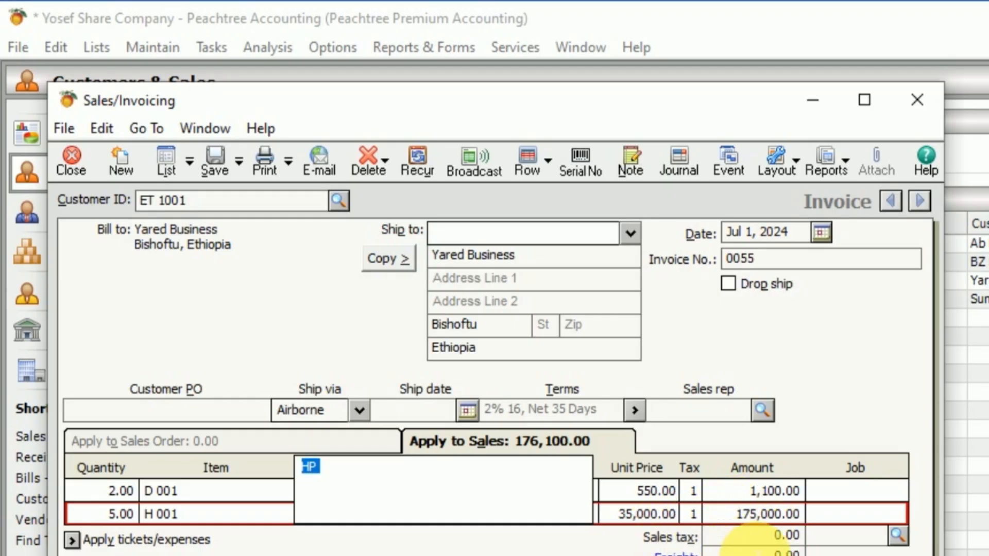
# Step: Apply the VAT sales tax code to the invoice and save it
pyautogui.click(896, 537)
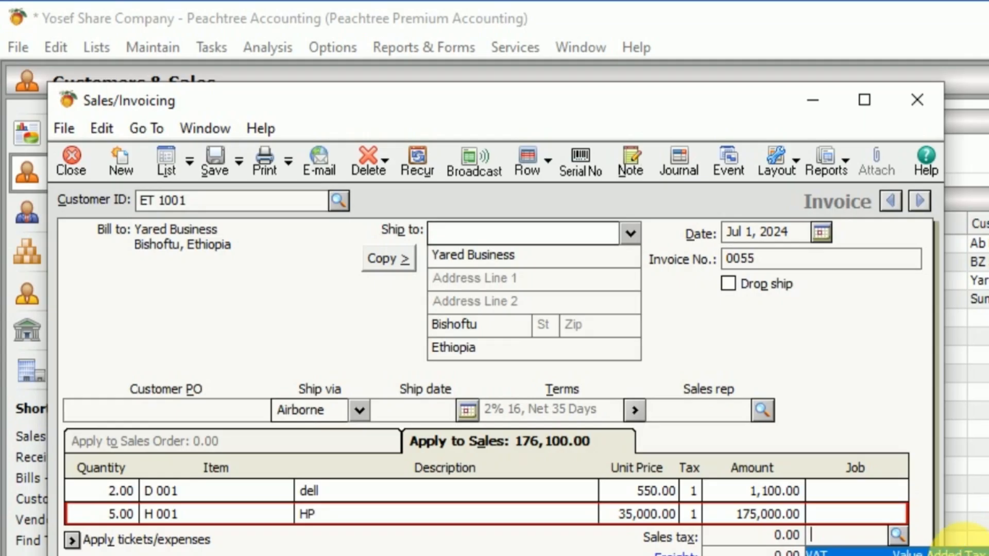
pyautogui.click(951, 551)
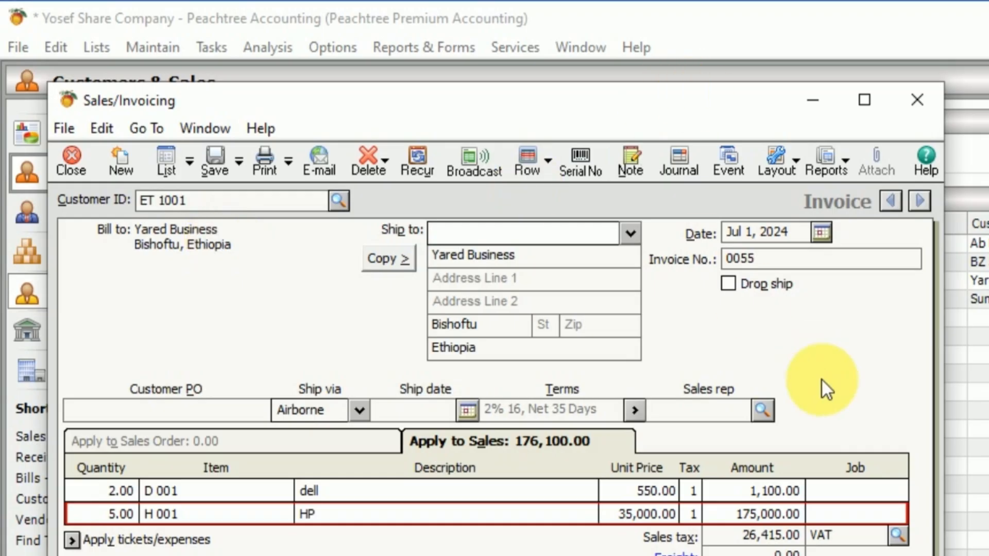
pyautogui.click(851, 515)
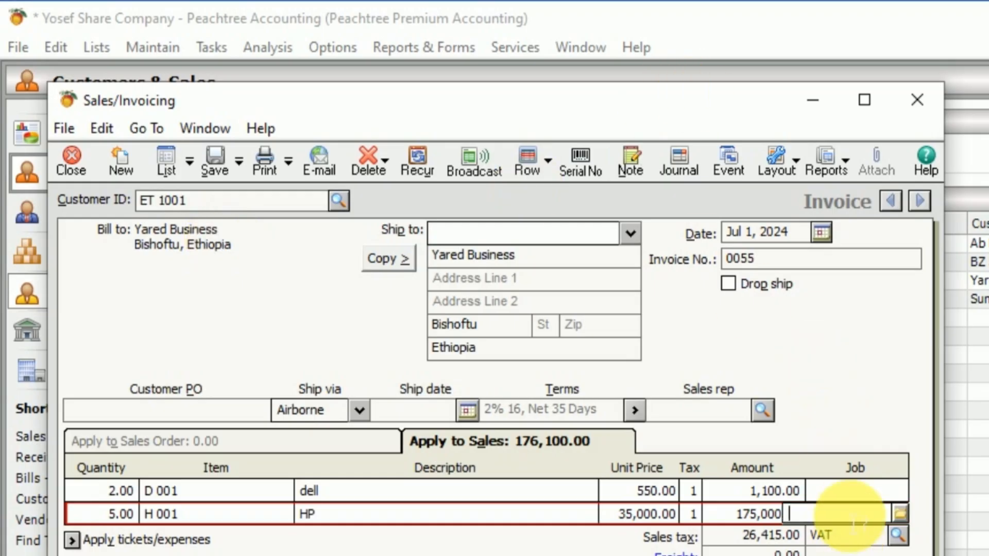
pyautogui.press('Tab')
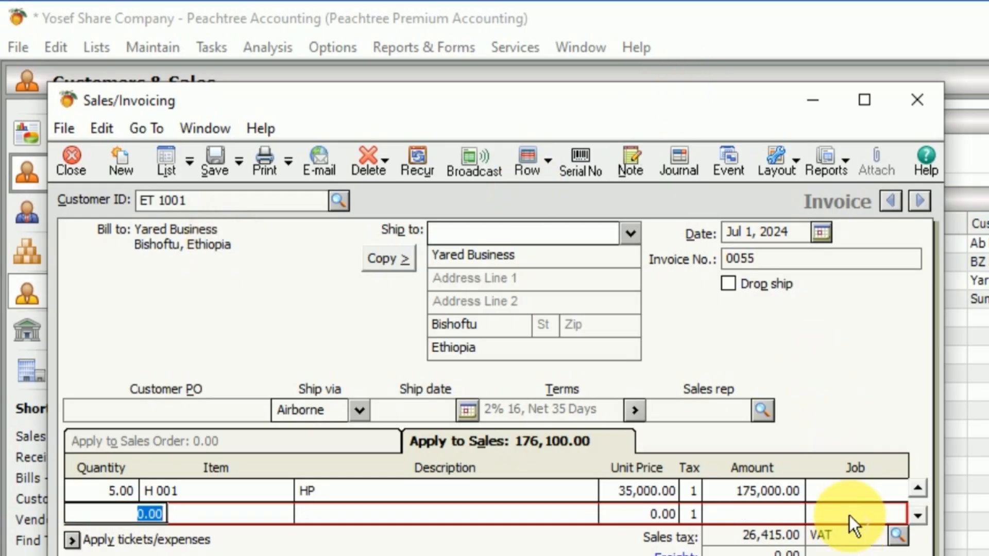
pyautogui.click(865, 103)
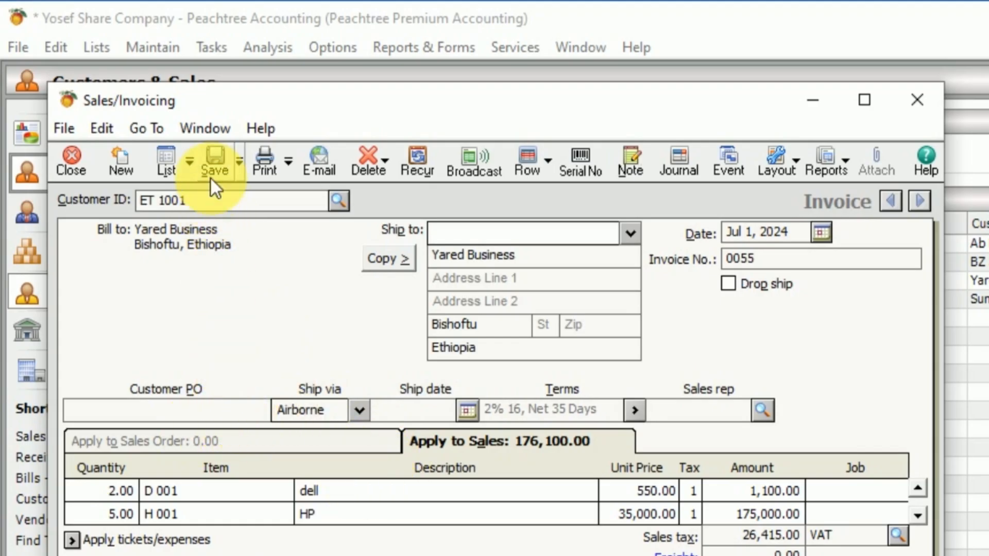
pyautogui.click(215, 154)
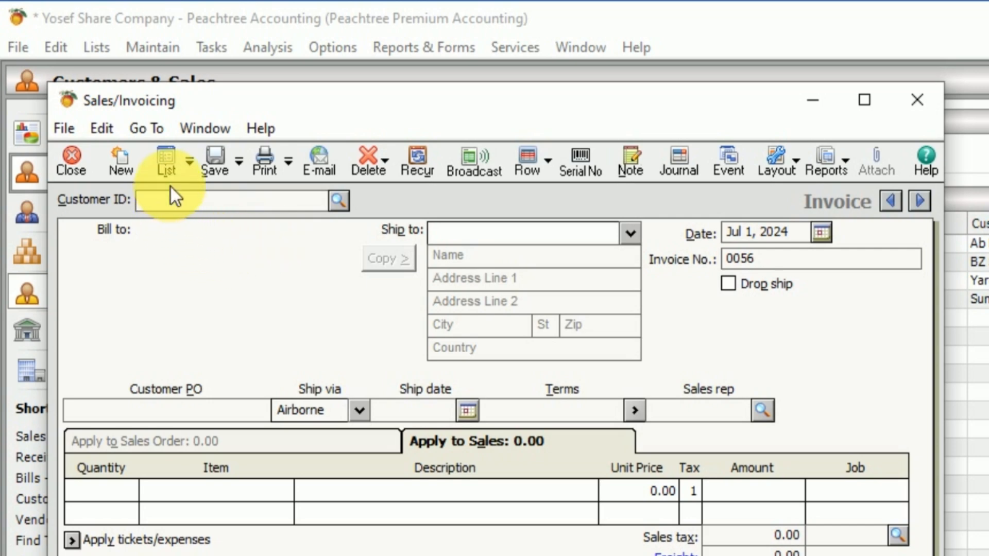
# Step: Reopen the saved invoice 0055 from the sales invoice list, check its details, and close it
pyautogui.click(166, 152)
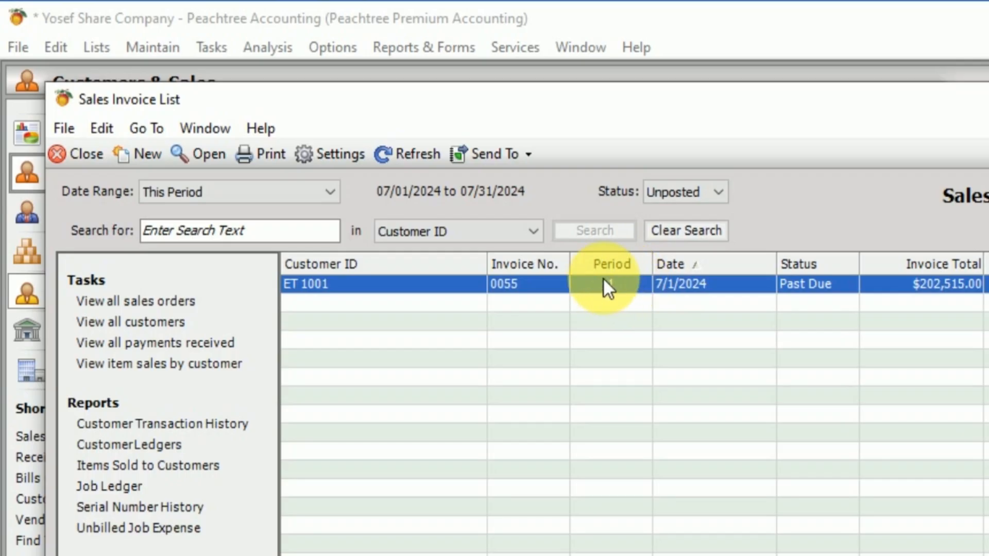
pyautogui.doubleClick(604, 283)
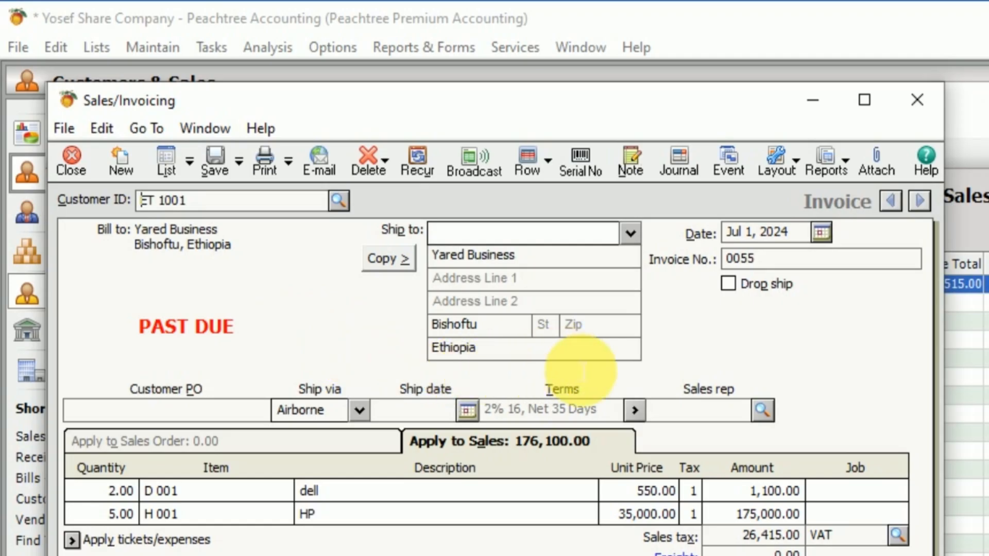
pyautogui.click(920, 103)
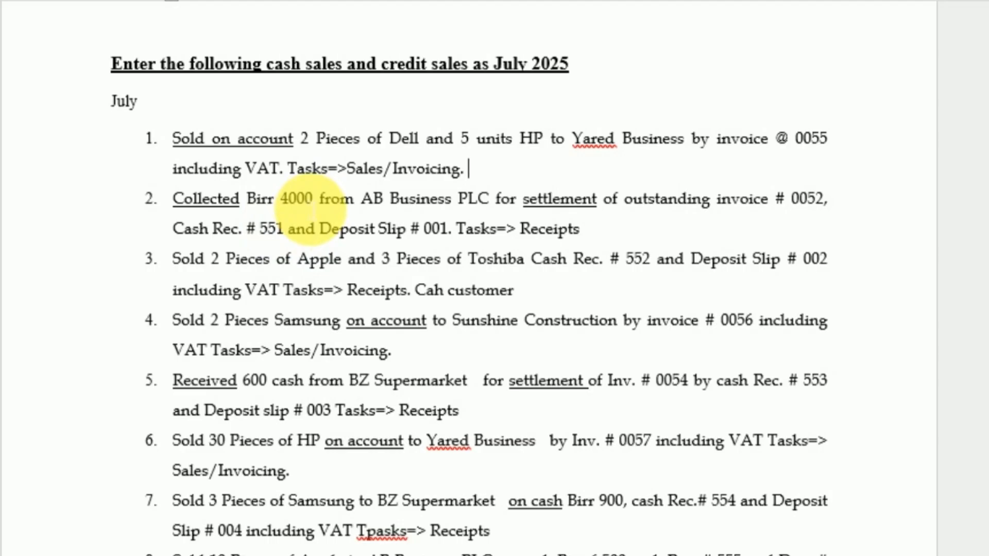
# Step: Post the Sales Journal while opening Receipts, and dismiss the cash account selection
pyautogui.scroll(-1, 350, 213)
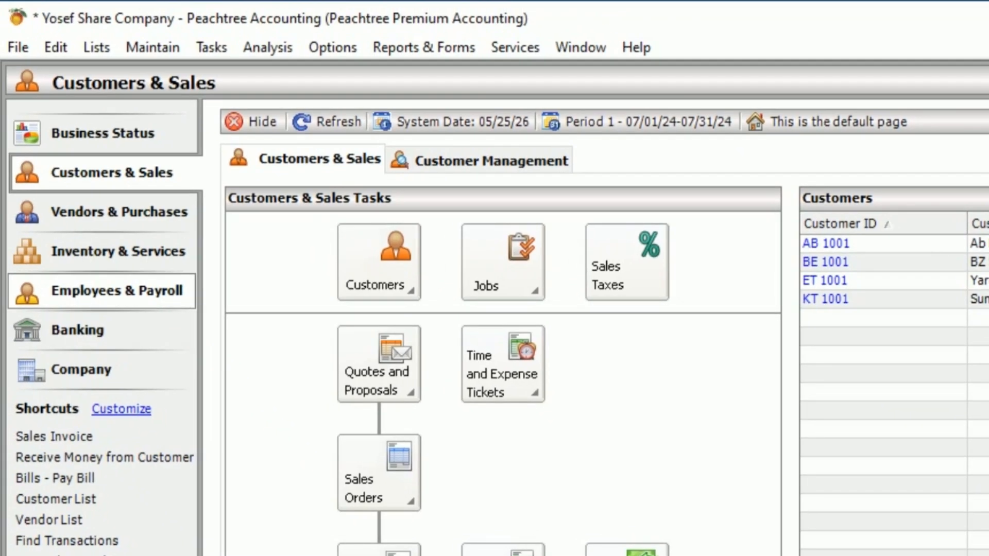
pyautogui.click(219, 46)
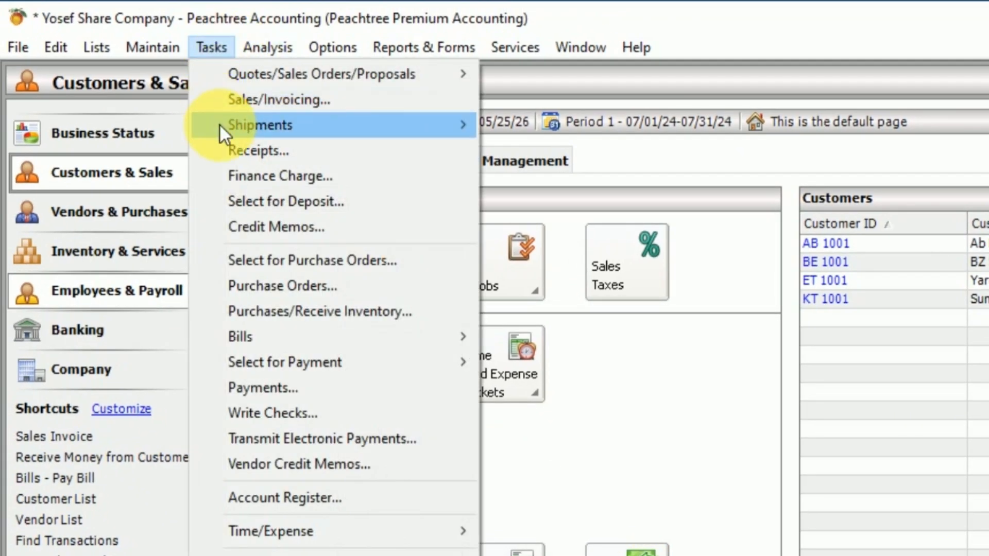
pyautogui.click(286, 151)
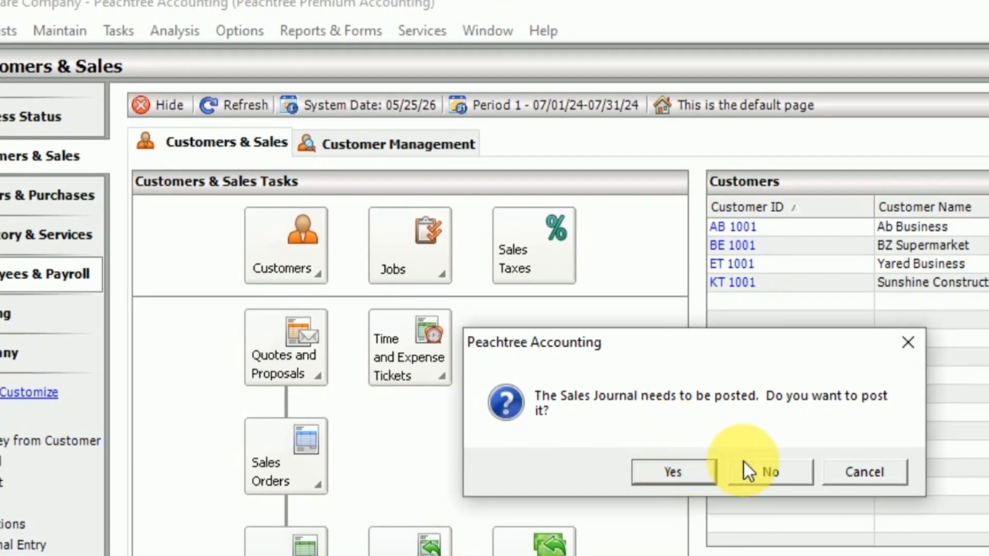
pyautogui.click(685, 472)
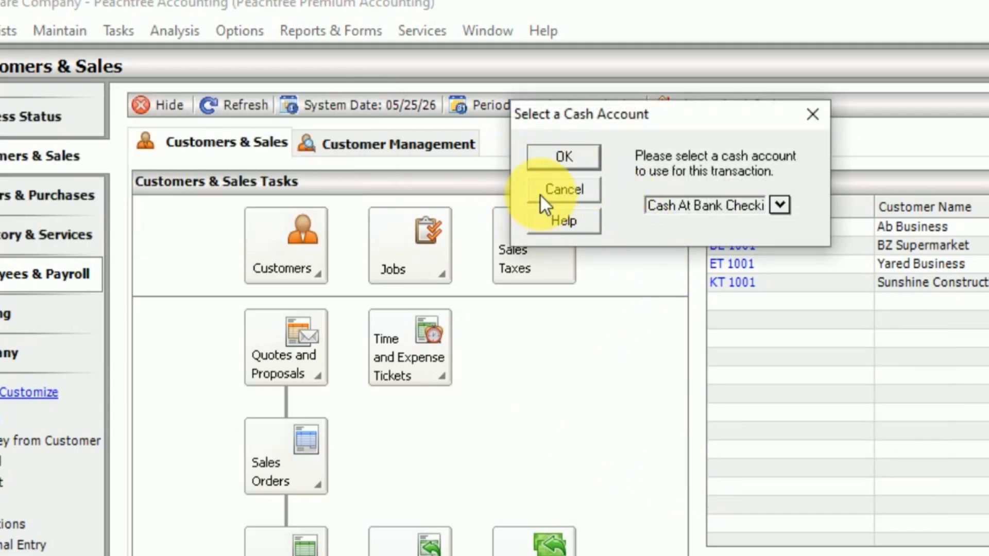
pyautogui.click(812, 114)
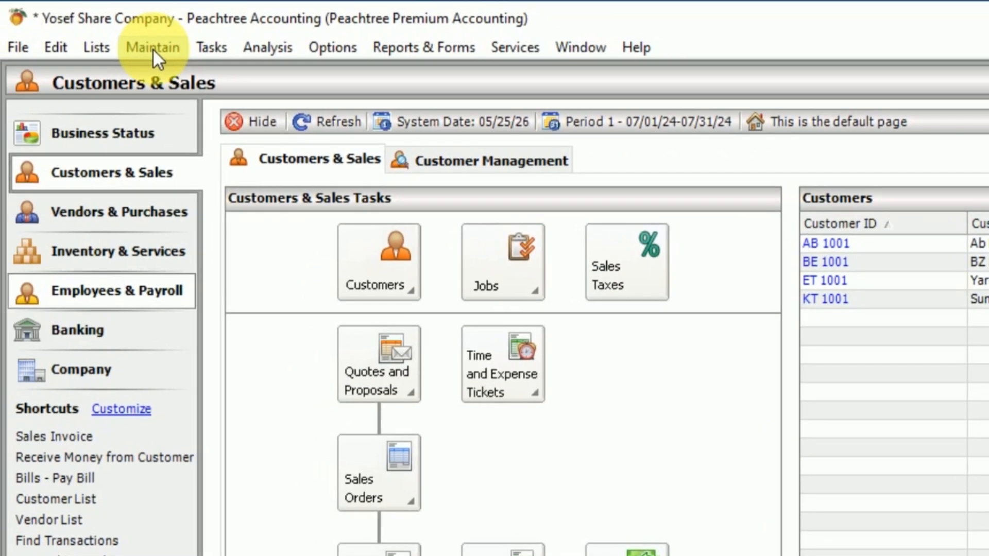
# Step: Change the company's posting method to Real-time posting and save the company information
pyautogui.click(152, 47)
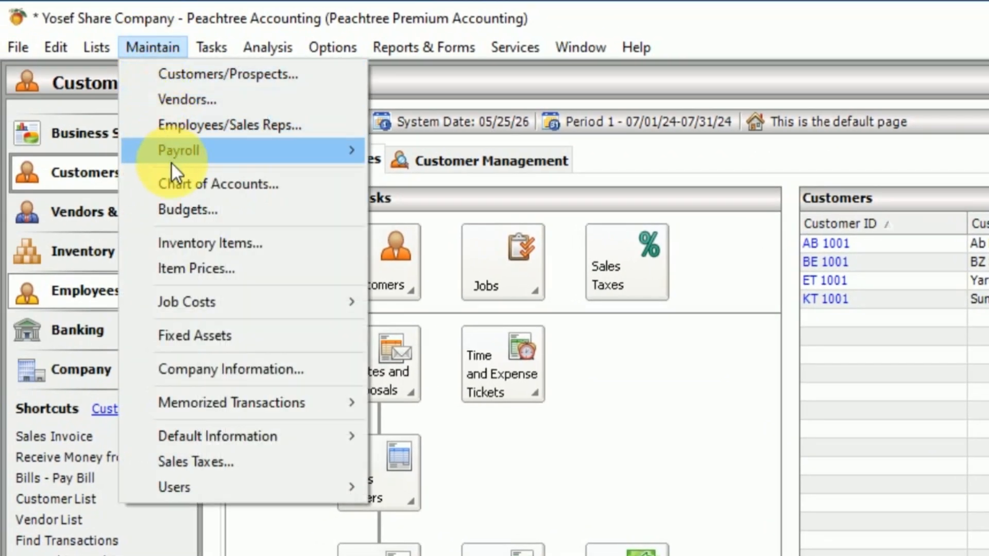
pyautogui.click(211, 369)
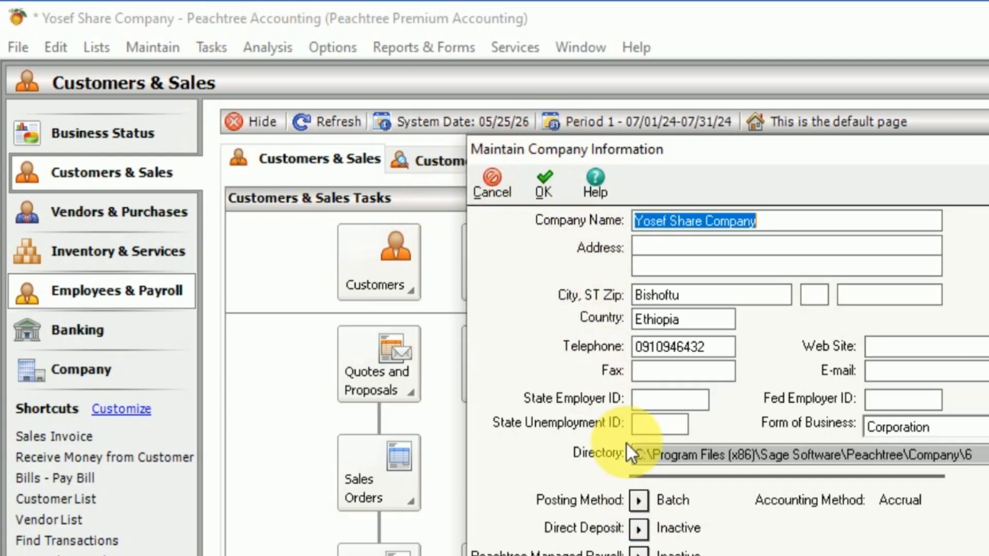
pyautogui.click(639, 500)
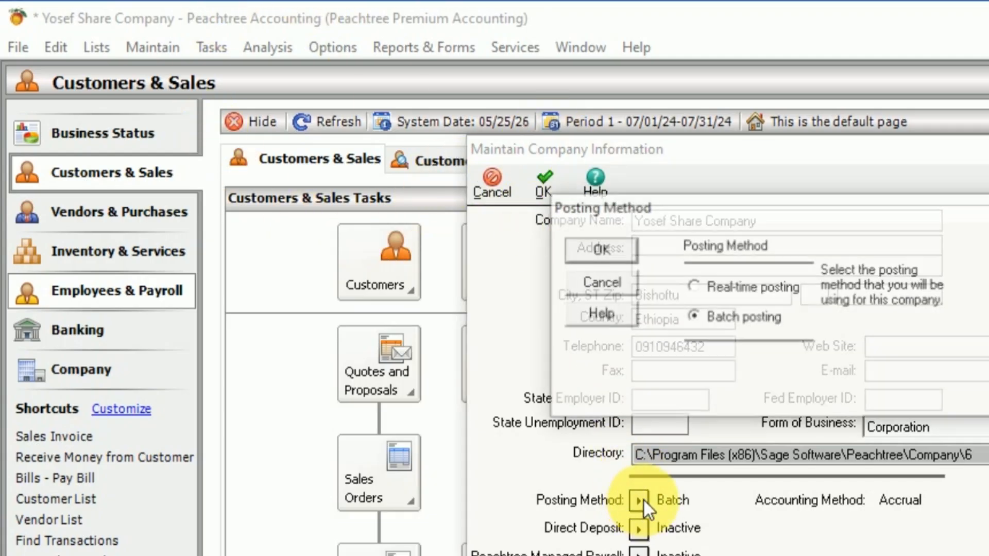
pyautogui.click(692, 286)
pyautogui.click(603, 251)
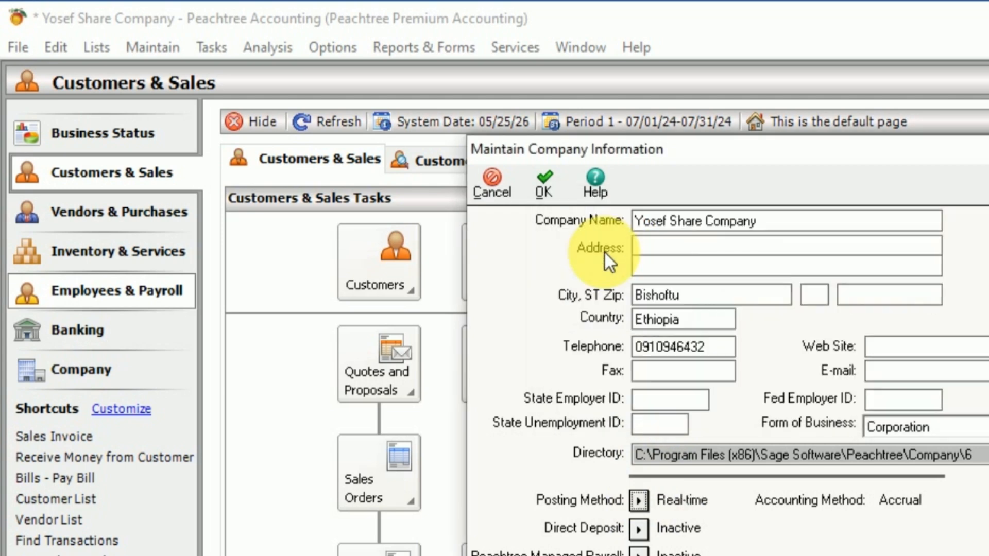
pyautogui.click(546, 183)
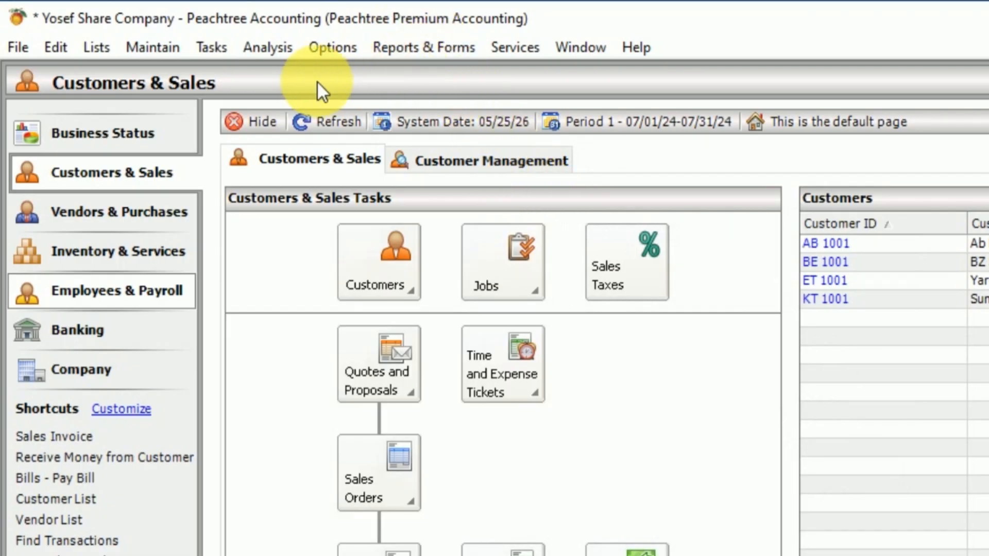
# Step: Open Receipts with Cash At Bank Checking as the cash account
pyautogui.click(213, 45)
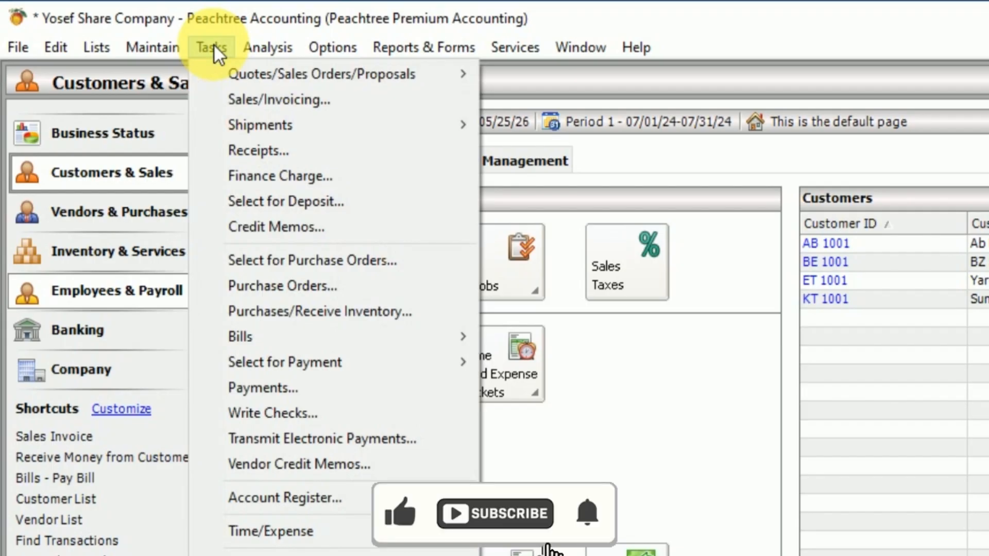
pyautogui.click(248, 146)
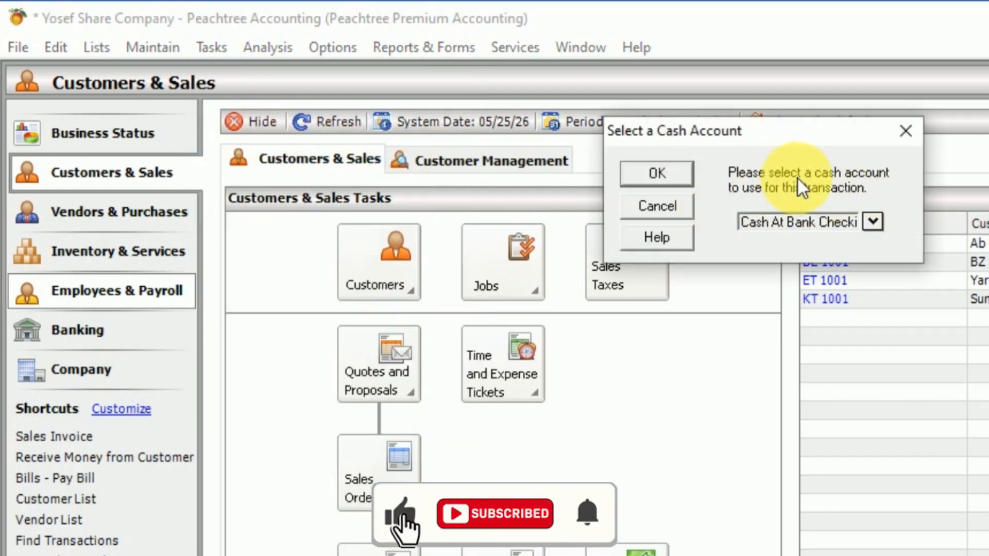
pyautogui.click(876, 226)
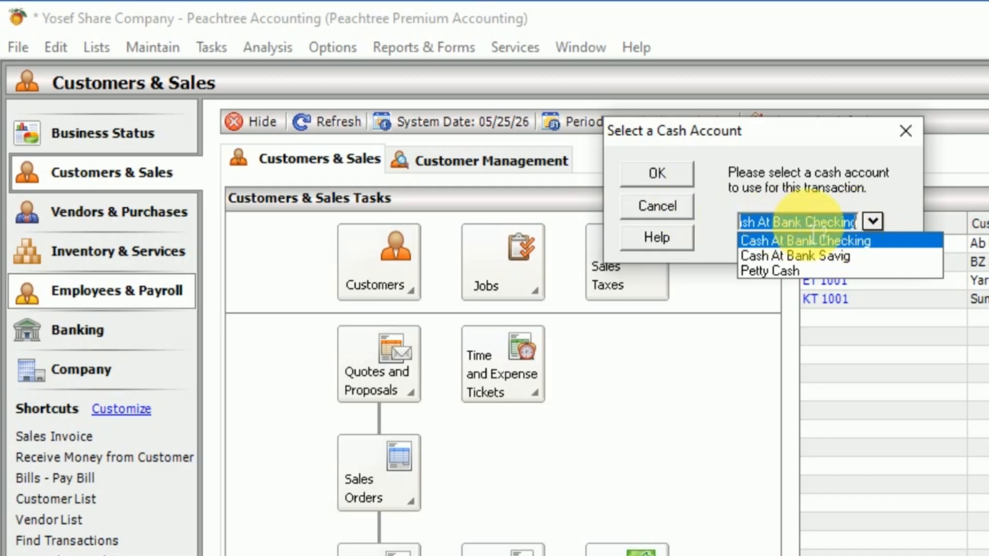
pyautogui.click(676, 174)
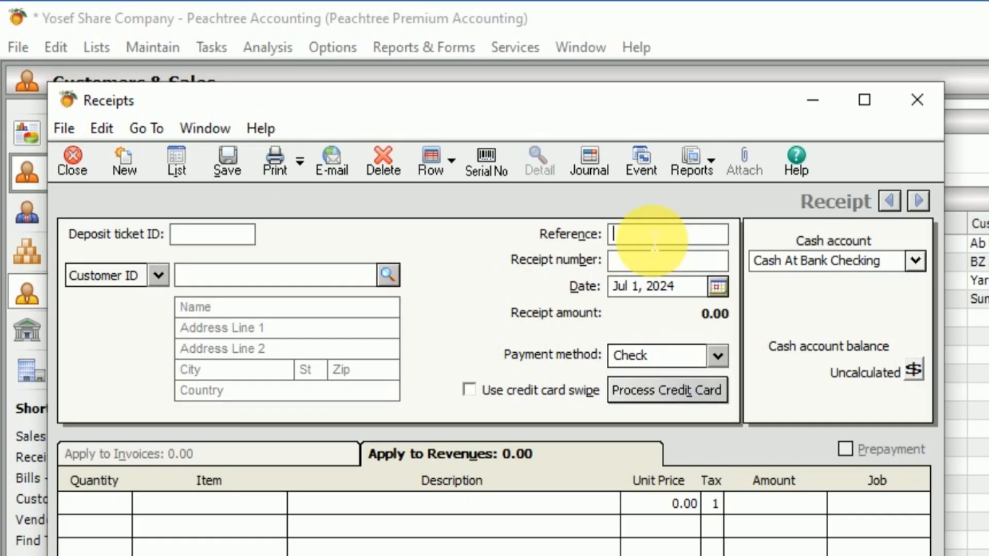
# Step: Fill in the receipt with reference 001, deposit ticket ID 001, receipt number 551 and date Jul 2, 2024
pyautogui.write('001')
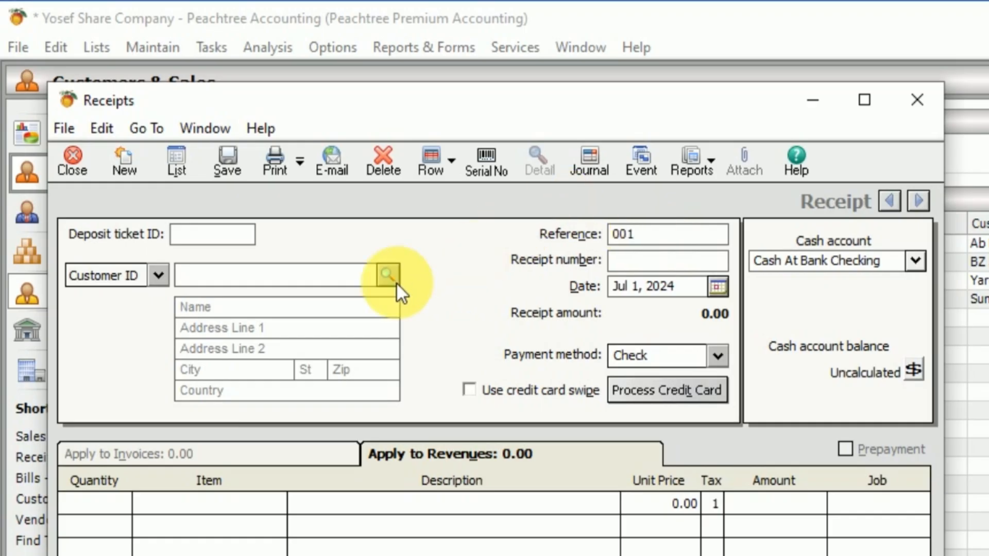
pyautogui.click(213, 238)
pyautogui.write('001')
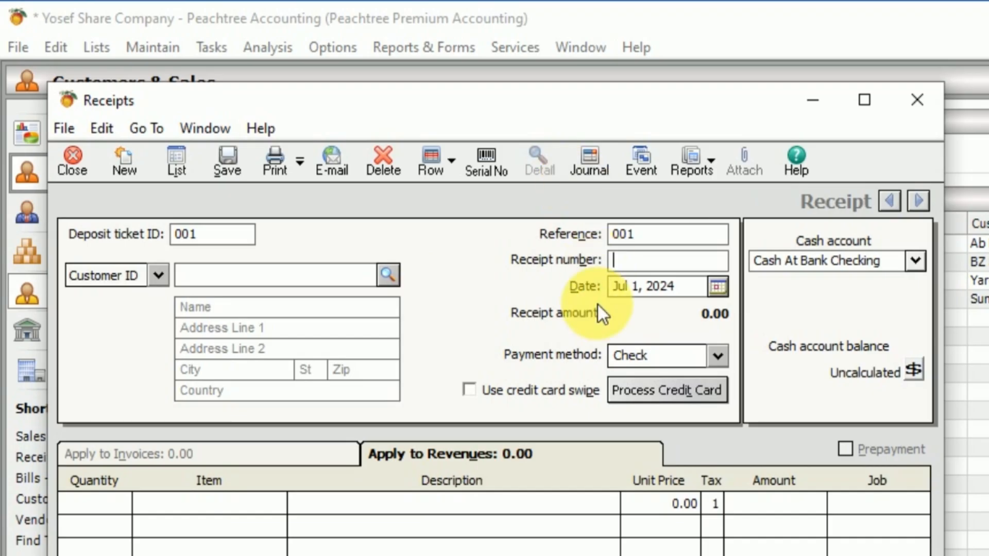
pyautogui.write('551')
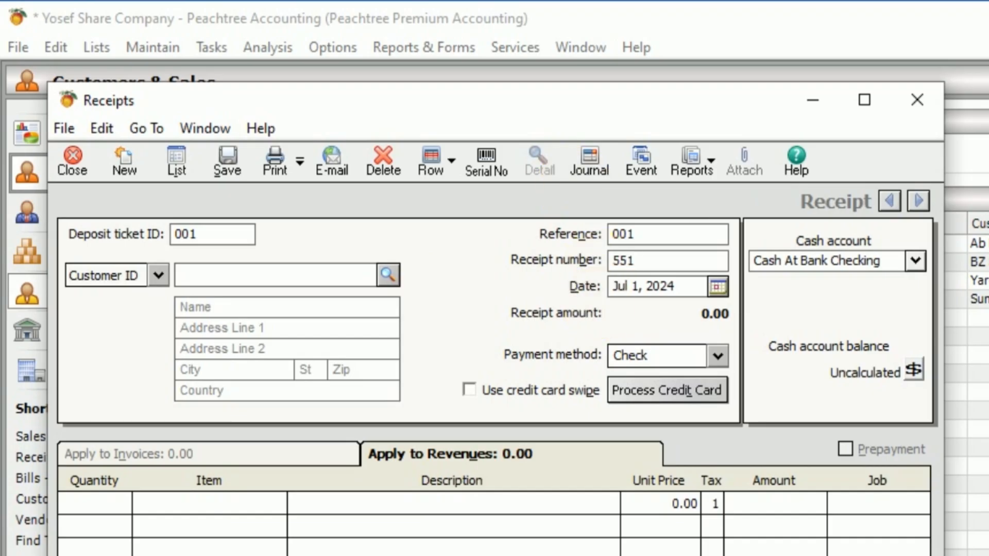
pyautogui.click(719, 287)
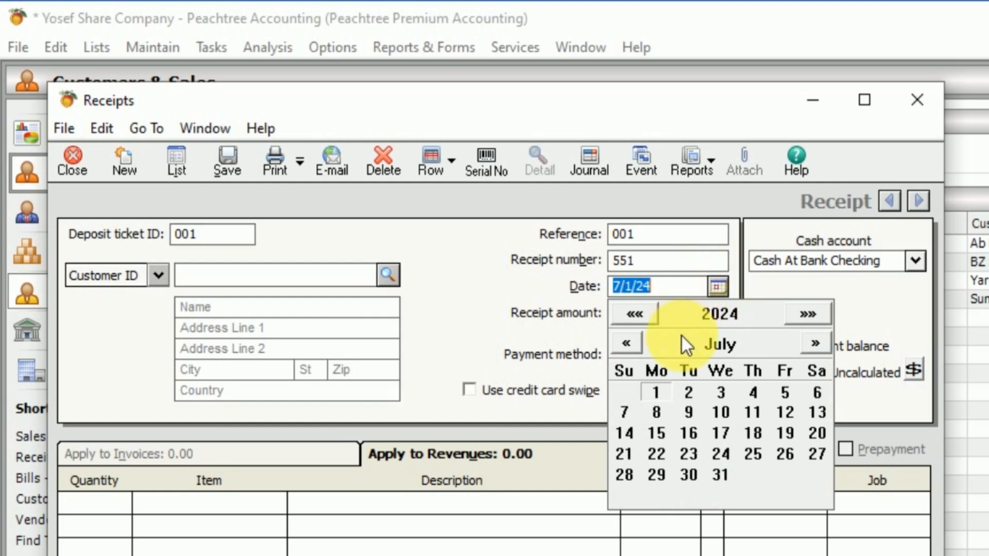
pyautogui.click(690, 393)
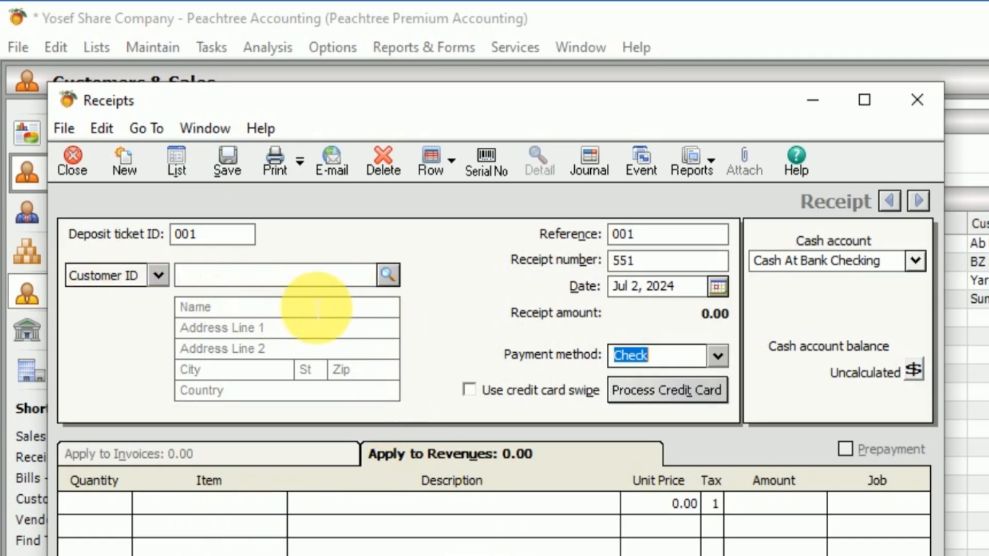
# Step: Choose Ab Business as the receipt's customer and mark its invoice 52 as paid
pyautogui.click(392, 278)
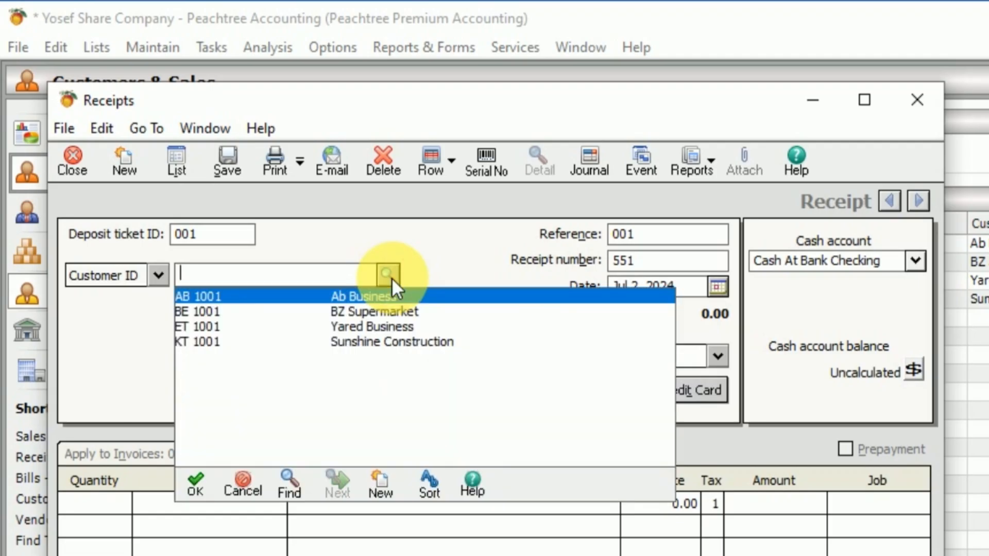
pyautogui.doubleClick(206, 292)
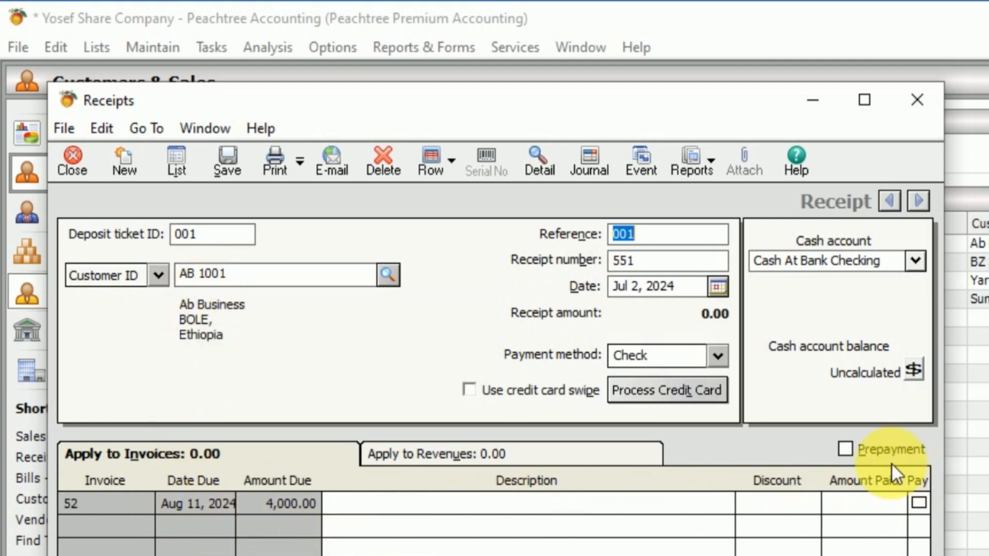
pyautogui.click(916, 503)
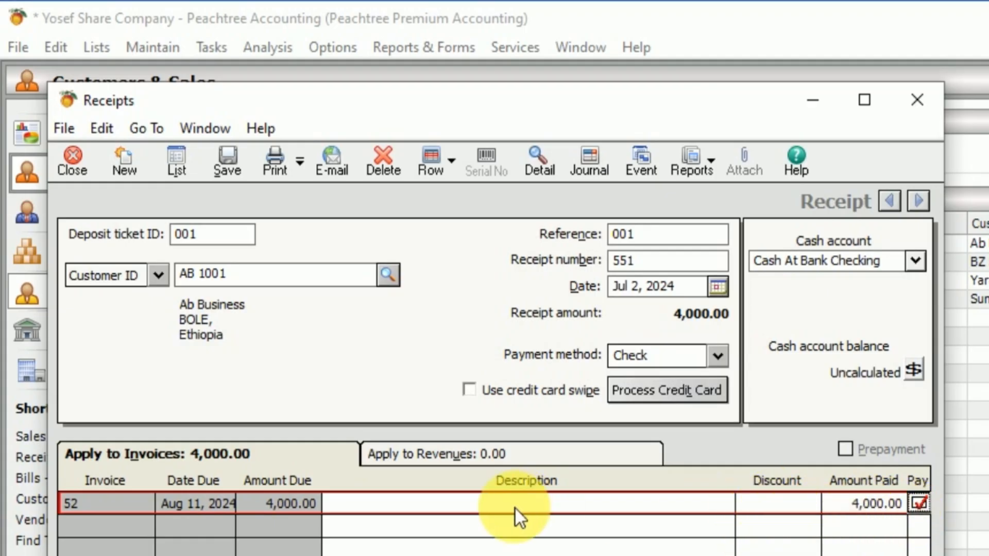
# Step: Try a partial payment of 3,000 on invoice 52, and clear the amount paid
pyautogui.click(870, 504)
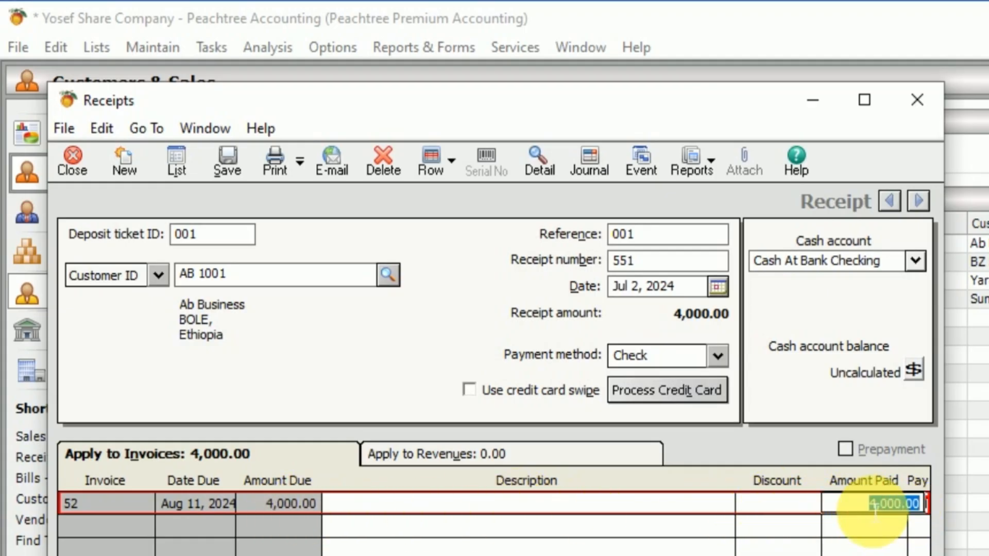
pyautogui.write('3,00')
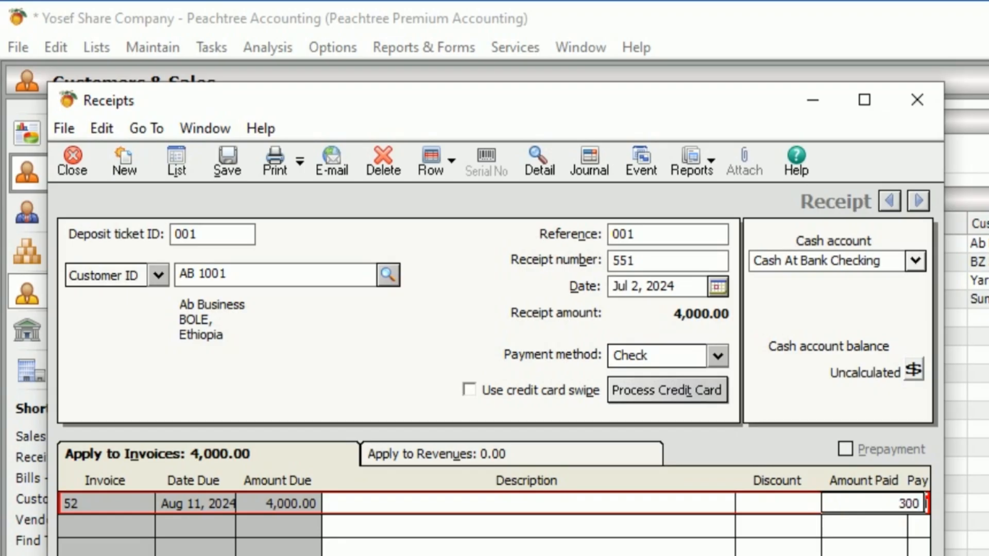
pyautogui.write('0')
pyautogui.press('Tab')
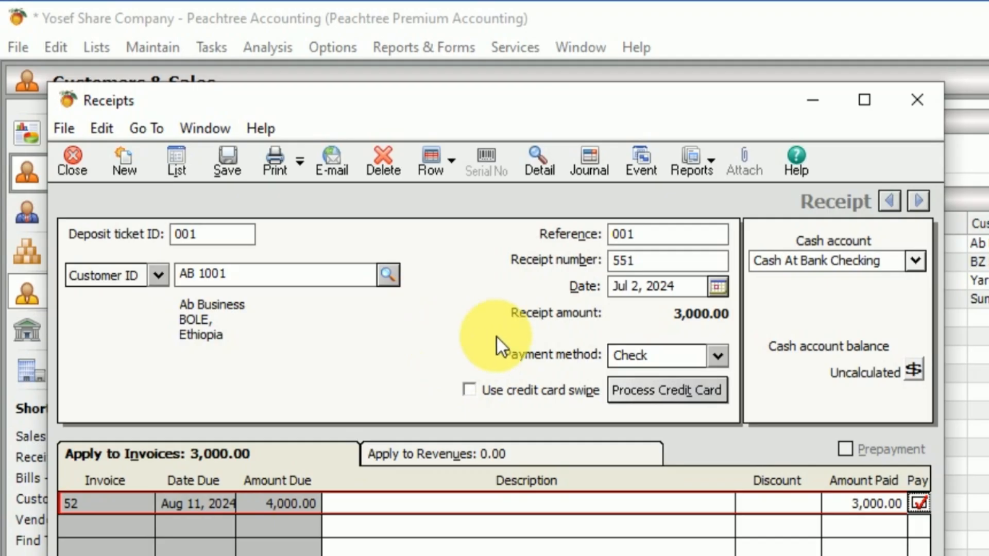
pyautogui.click(899, 504)
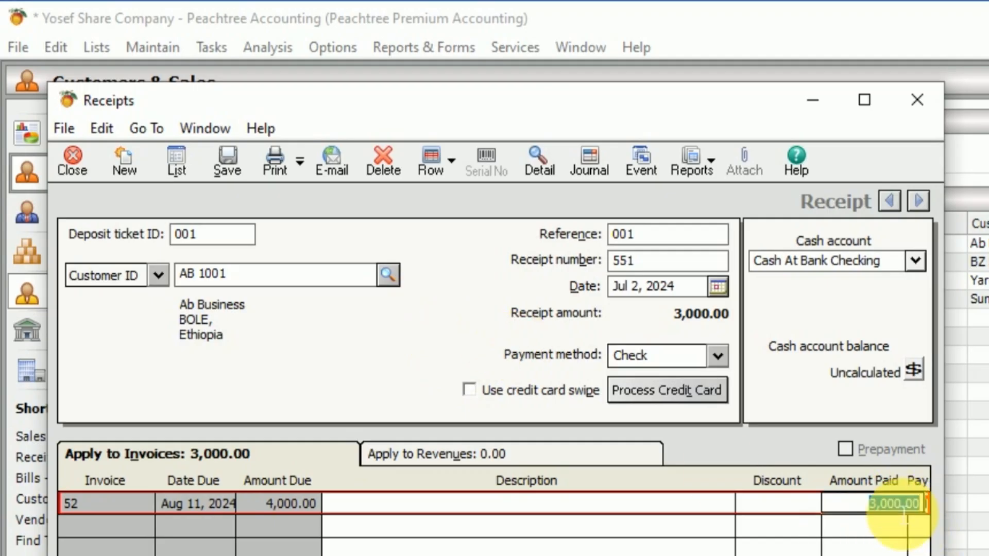
pyautogui.press('Delete')
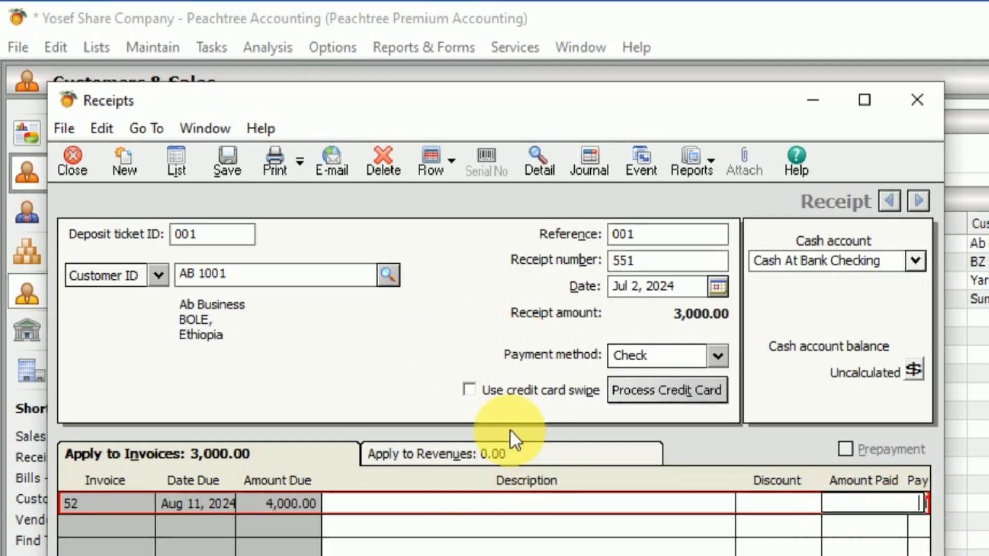
pyautogui.click(438, 499)
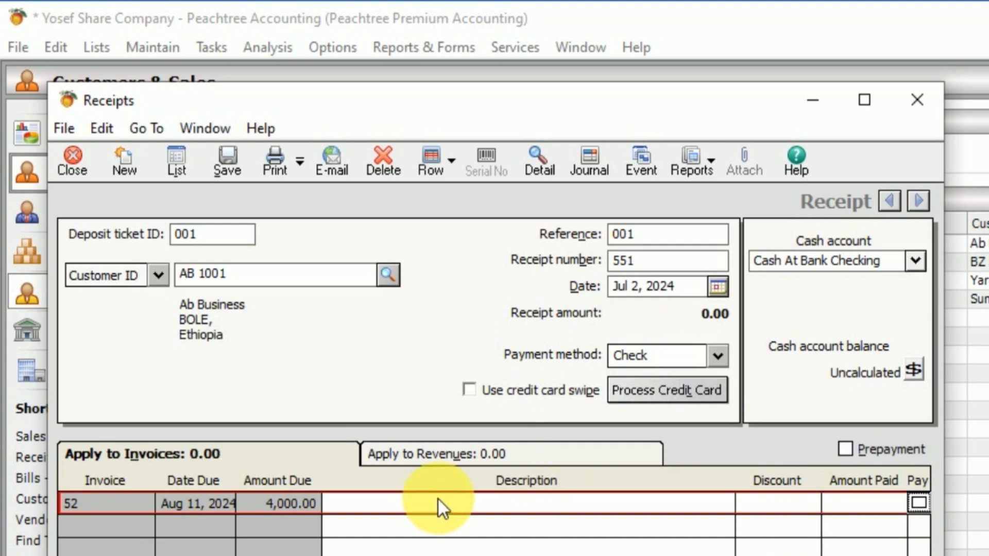
# Step: Mark invoice 52 for full payment of 4,000.00 and save the receipt
pyautogui.click(919, 502)
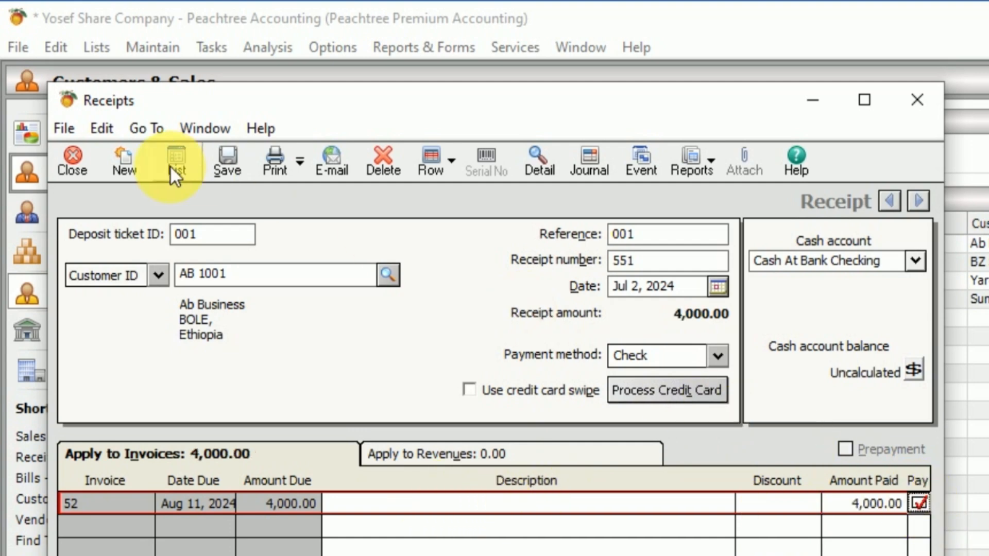
pyautogui.click(225, 160)
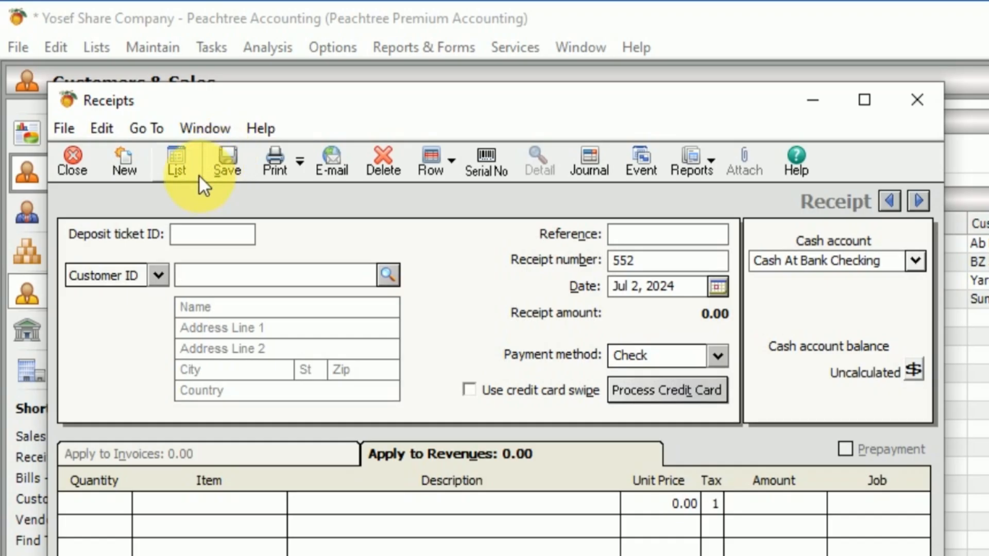
# Step: Reopen saved receipt 551 from the receipt list and compare it with AB Business PLC's invoice number and beginning balance in the Word document
pyautogui.click(177, 157)
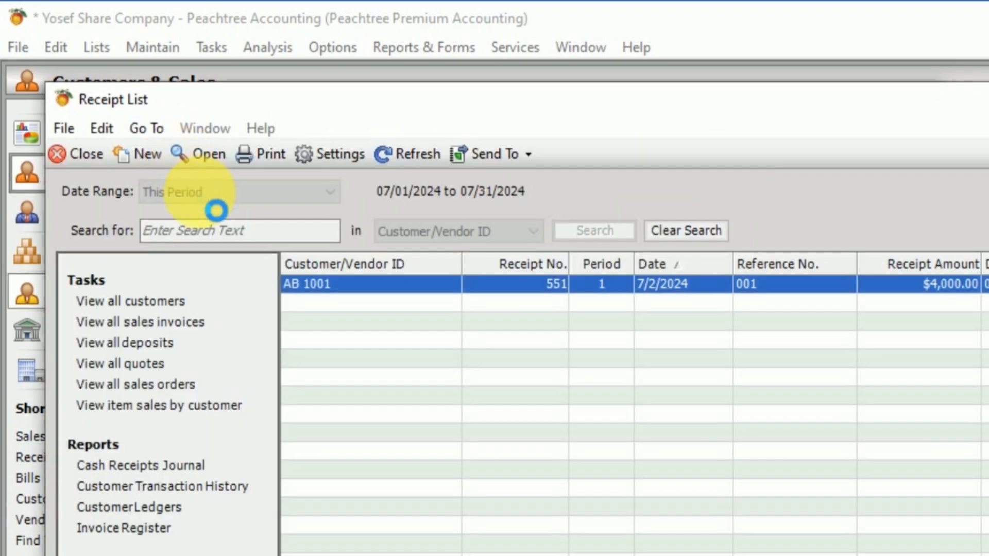
pyautogui.doubleClick(312, 282)
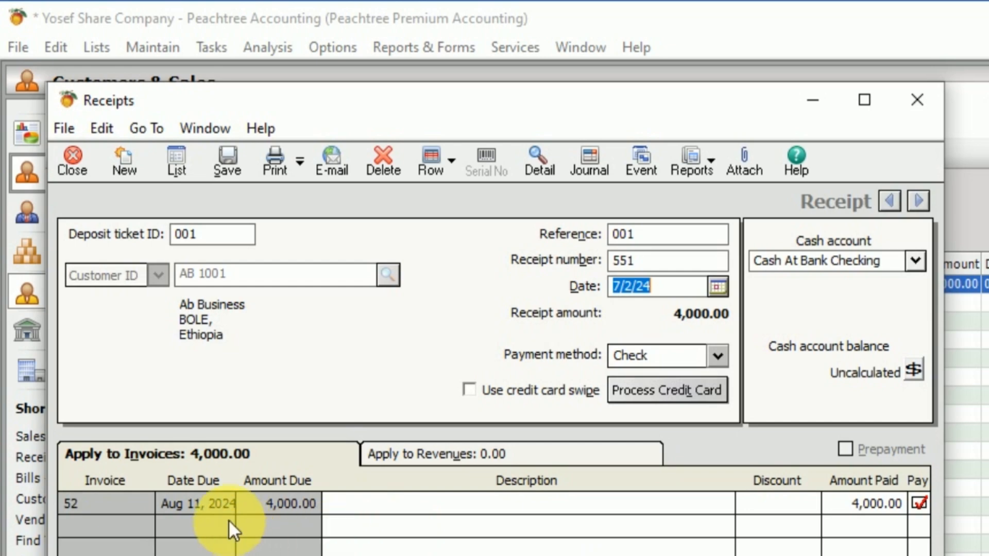
pyautogui.hotkey('alt', 'Tab')
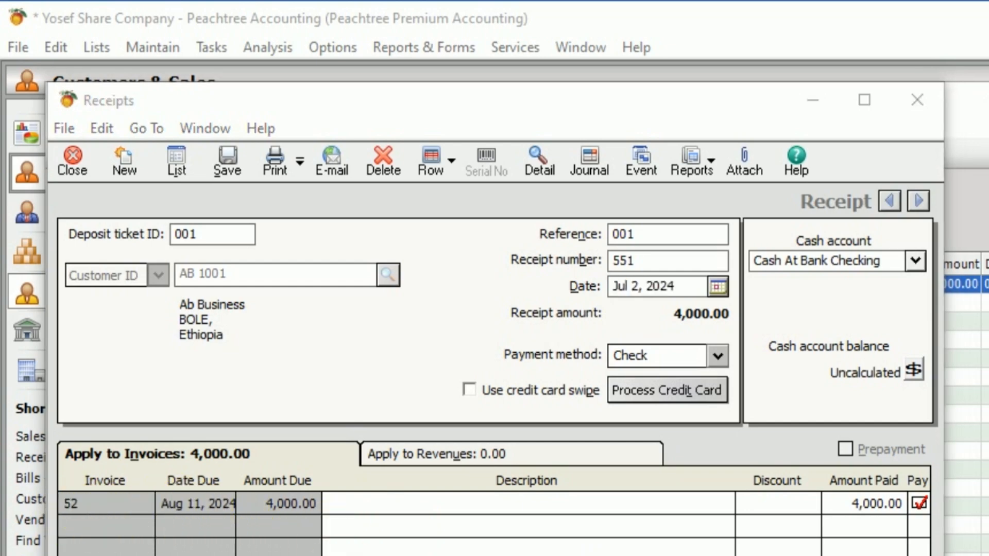
pyautogui.scroll(-15, 721, 549)
pyautogui.scroll(5, 721, 549)
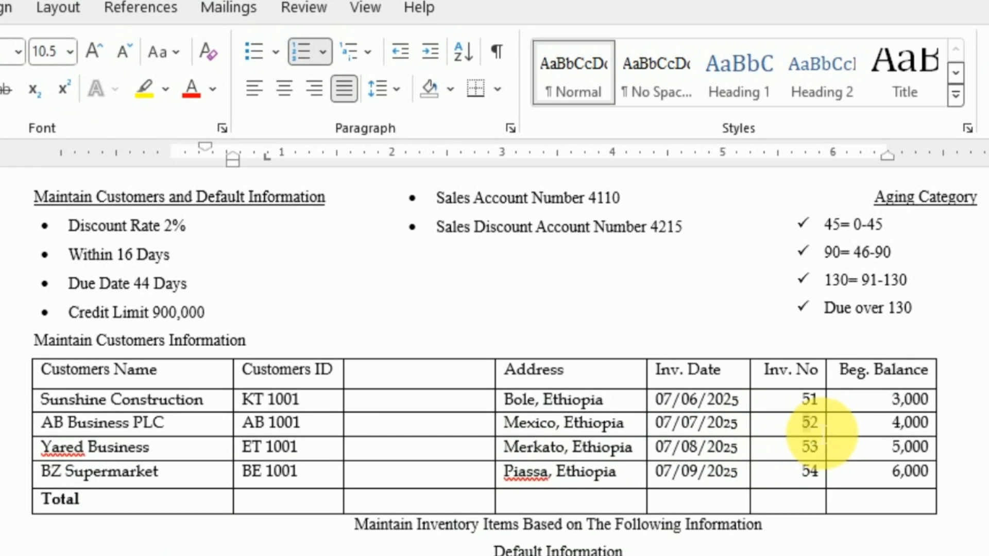
pyautogui.moveTo(825, 429); pyautogui.dragTo(971, 419)
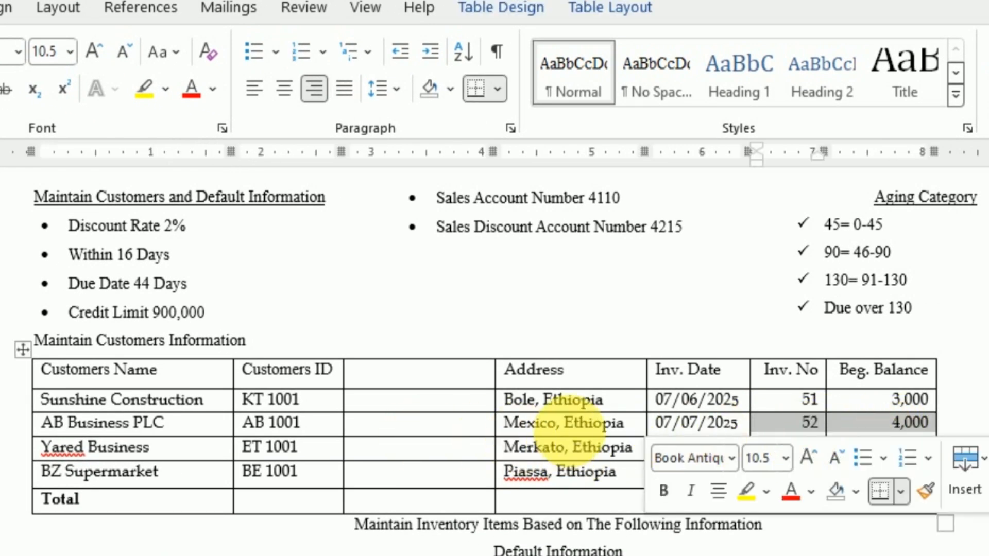
# Step: Return to the July transaction list in the Word document, and close Peachtree's Receipt List and the open receipt 551
pyautogui.click(579, 421)
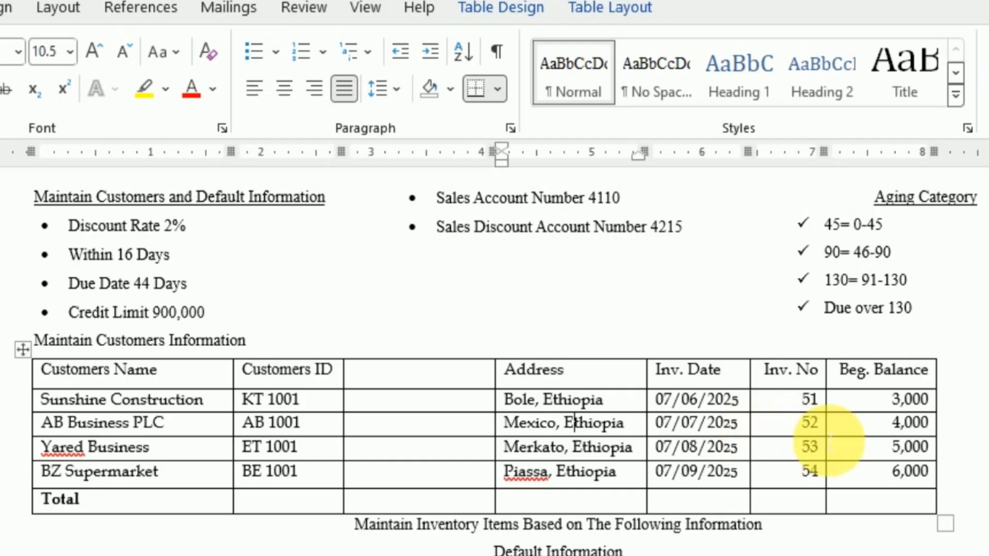
pyautogui.scroll(-10, 798, 453)
pyautogui.scroll(-5, 798, 444)
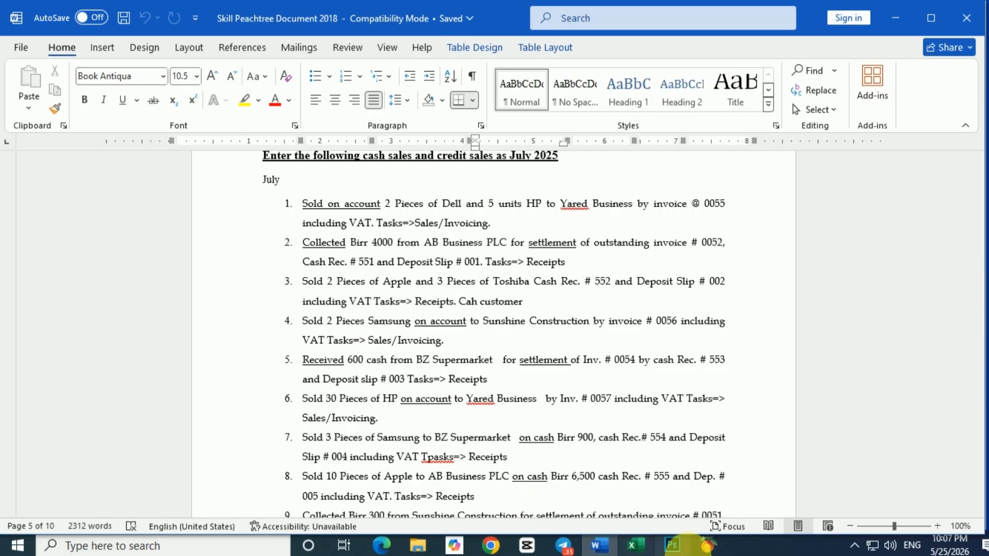
pyautogui.moveTo(708, 545)
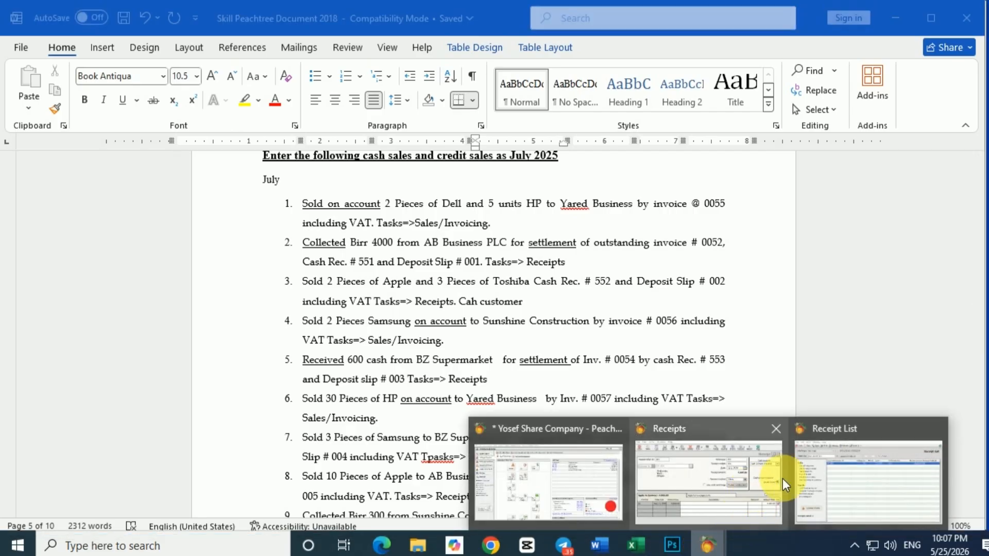
pyautogui.click(855, 474)
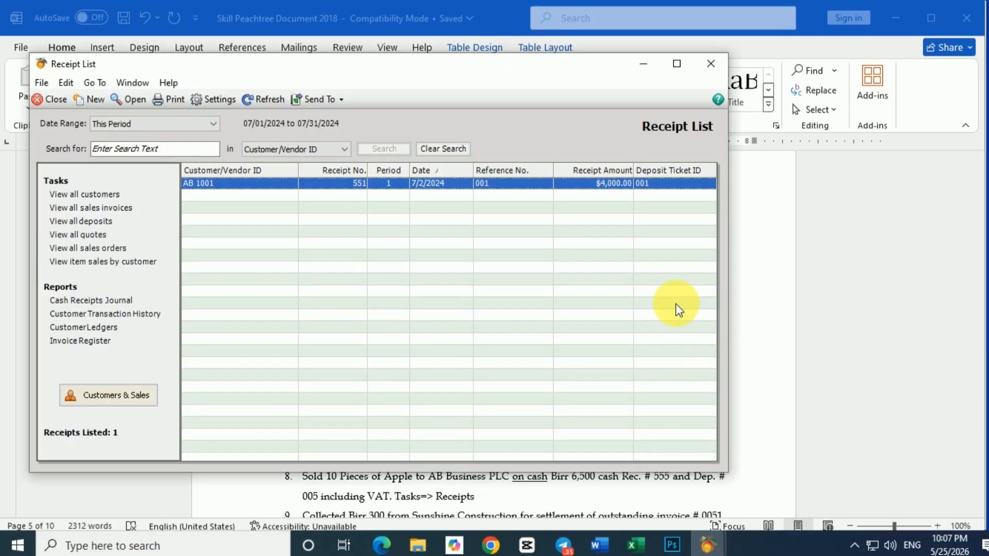
pyautogui.click(709, 68)
pyautogui.moveTo(707, 545)
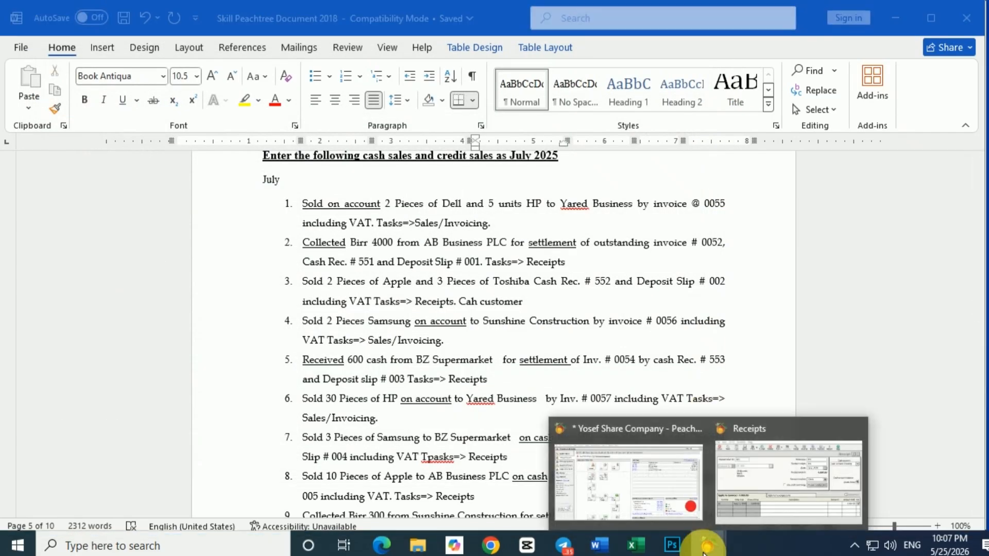
pyautogui.click(767, 499)
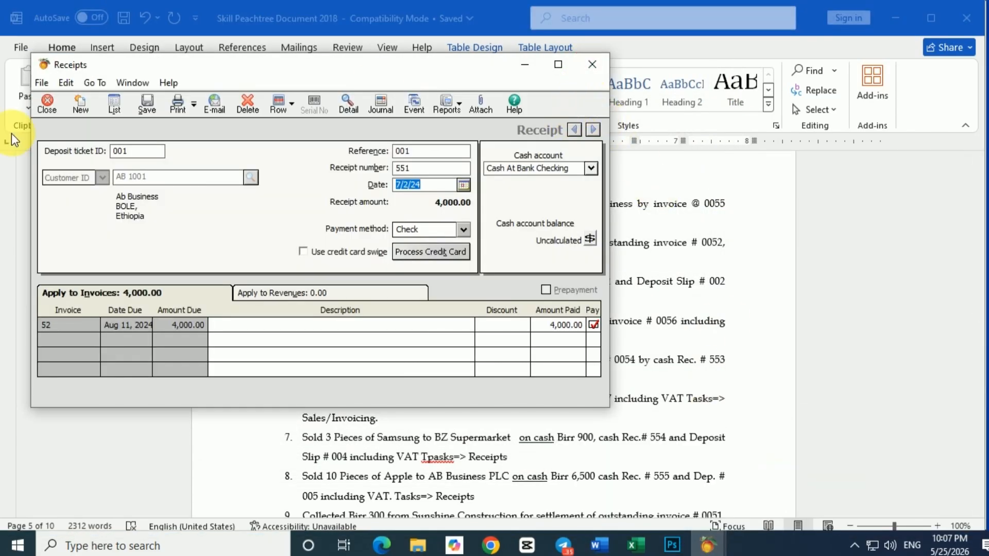
pyautogui.click(592, 64)
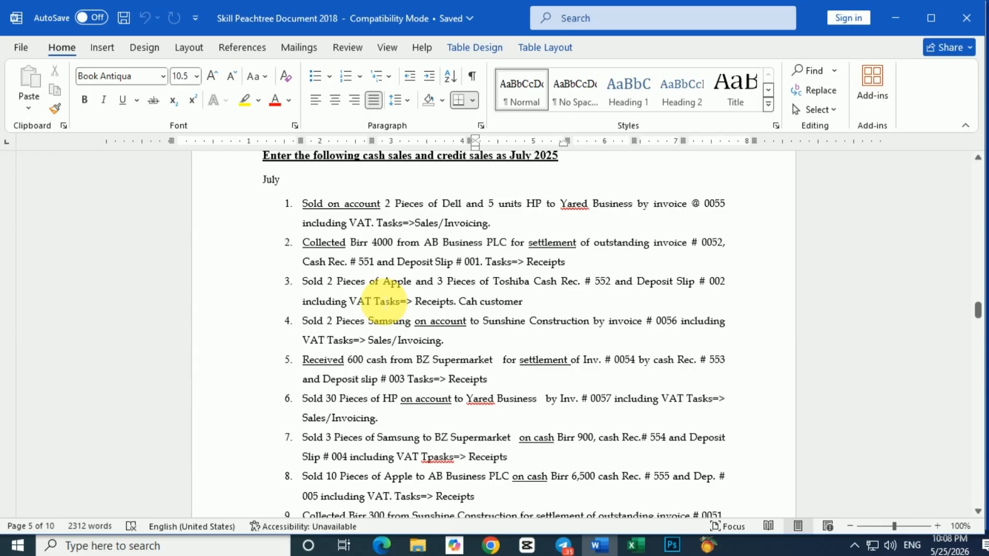
# Step: Start a new receipt in Peachtree with deposit ticket ID 002, reference 002, receipt number 552 and date Jul 3, 2024
pyautogui.click(365, 262)
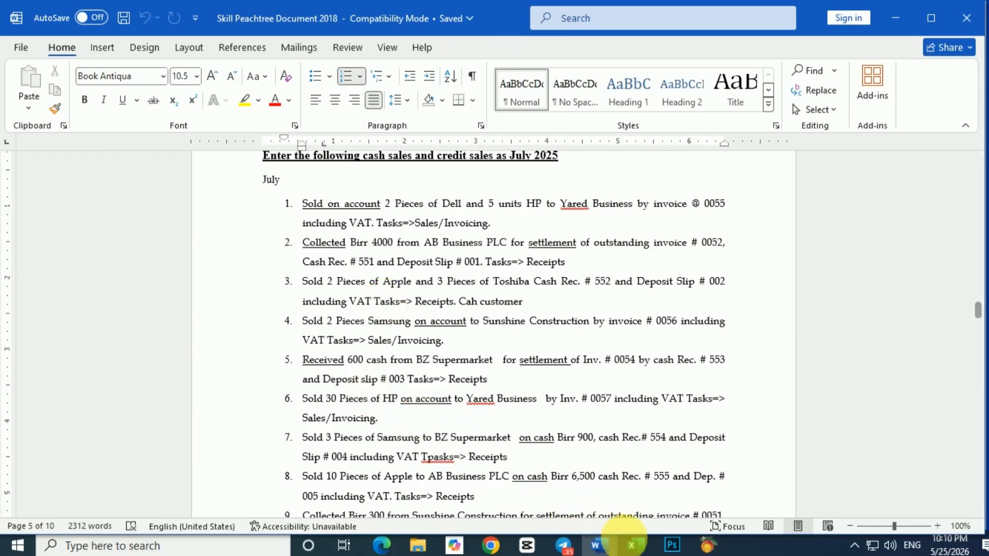
pyautogui.click(706, 546)
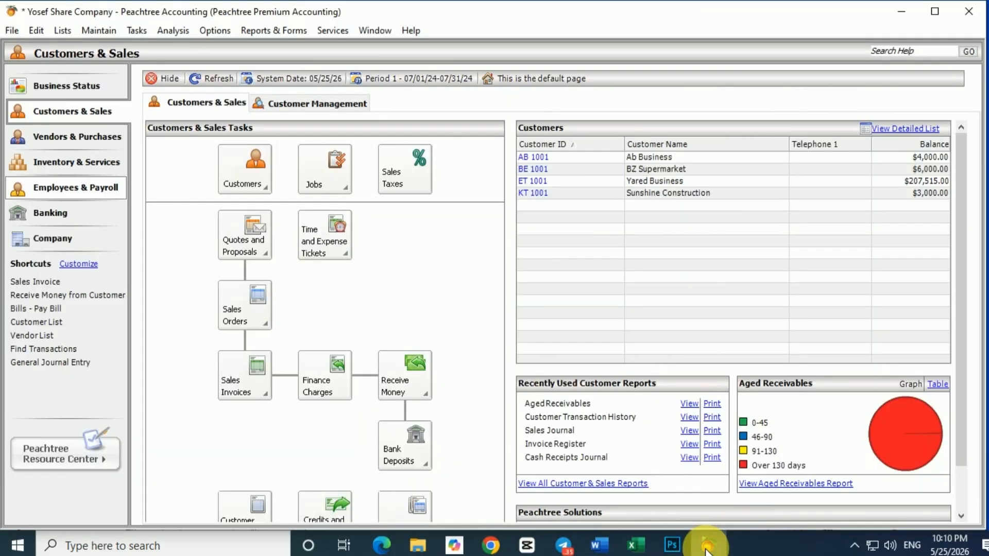
pyautogui.click(140, 31)
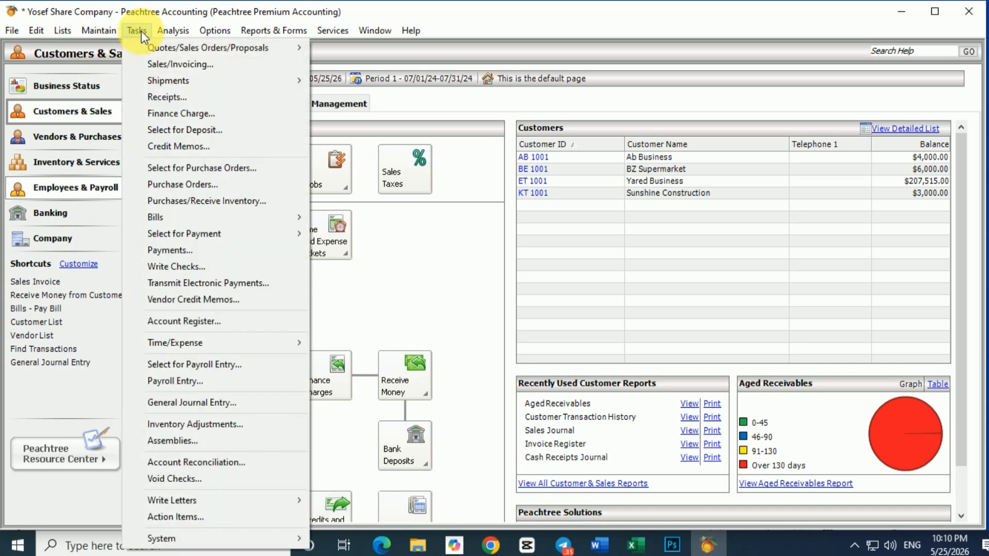
pyautogui.click(175, 99)
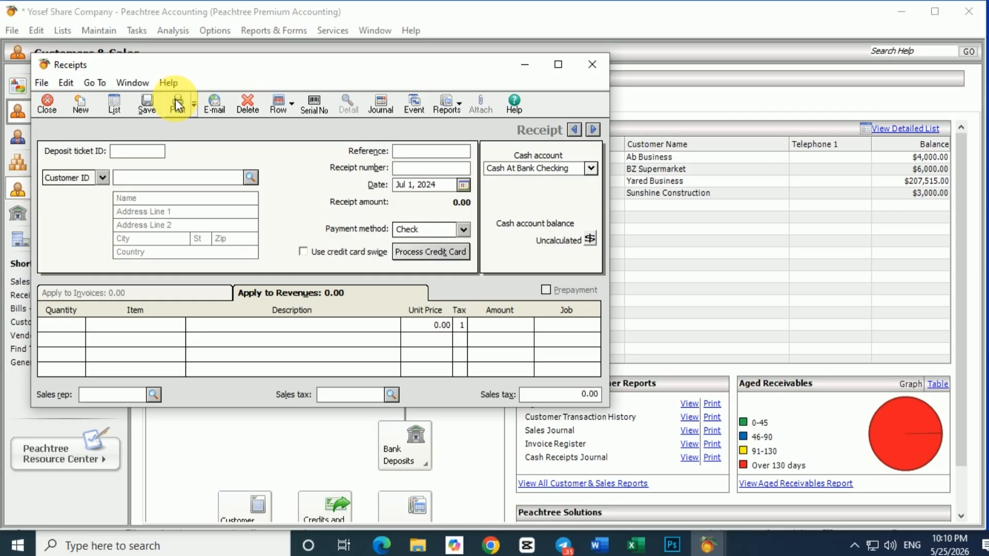
pyautogui.write('002')
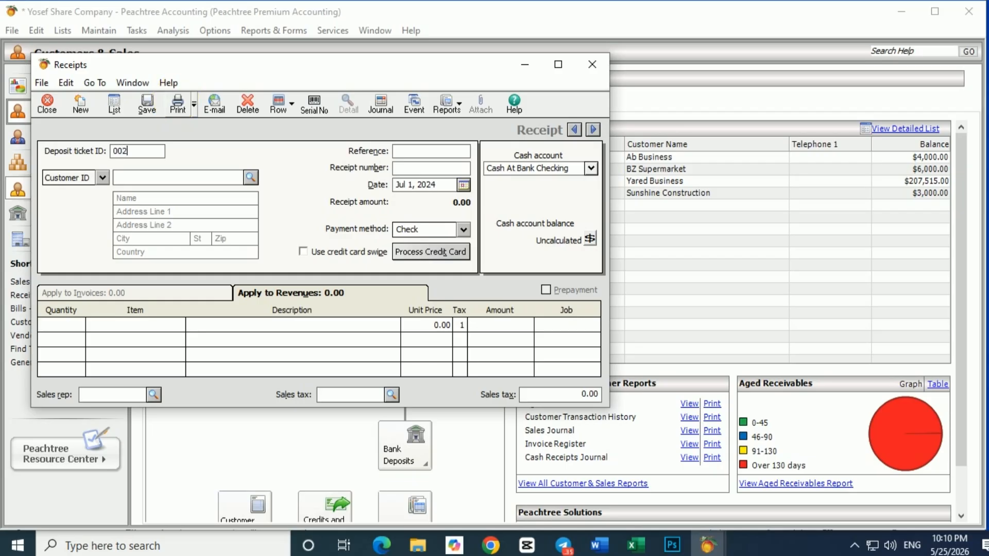
pyautogui.click(423, 154)
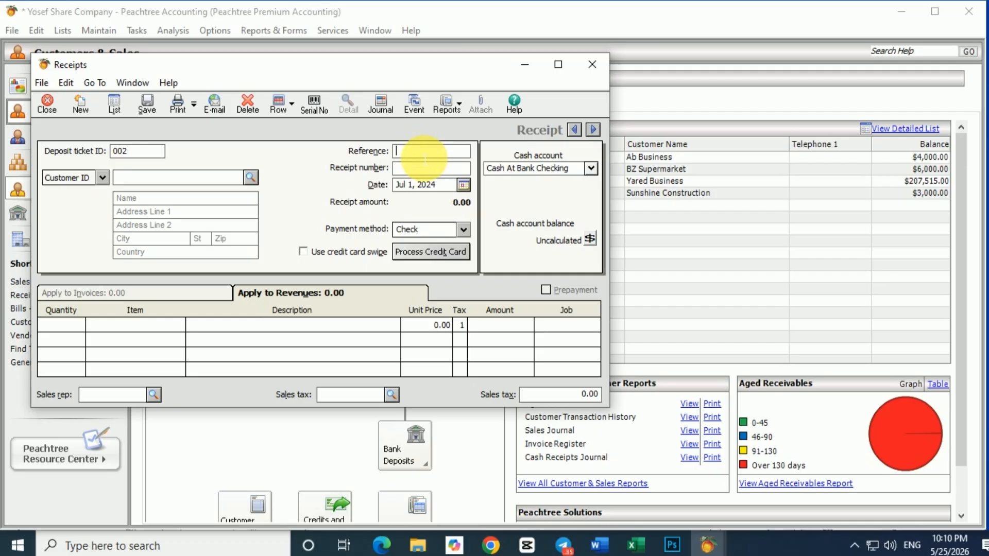
pyautogui.write('002')
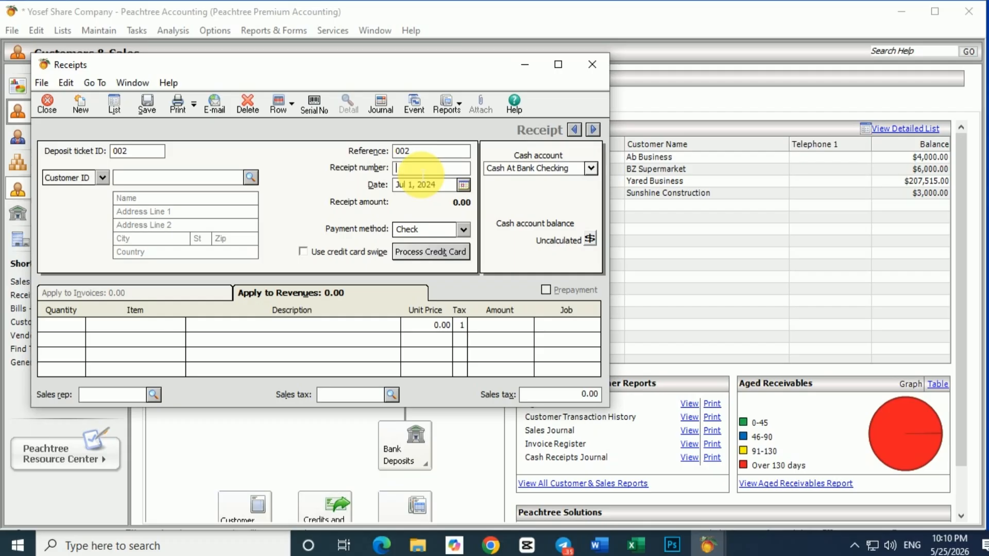
pyautogui.write('552')
pyautogui.click(463, 187)
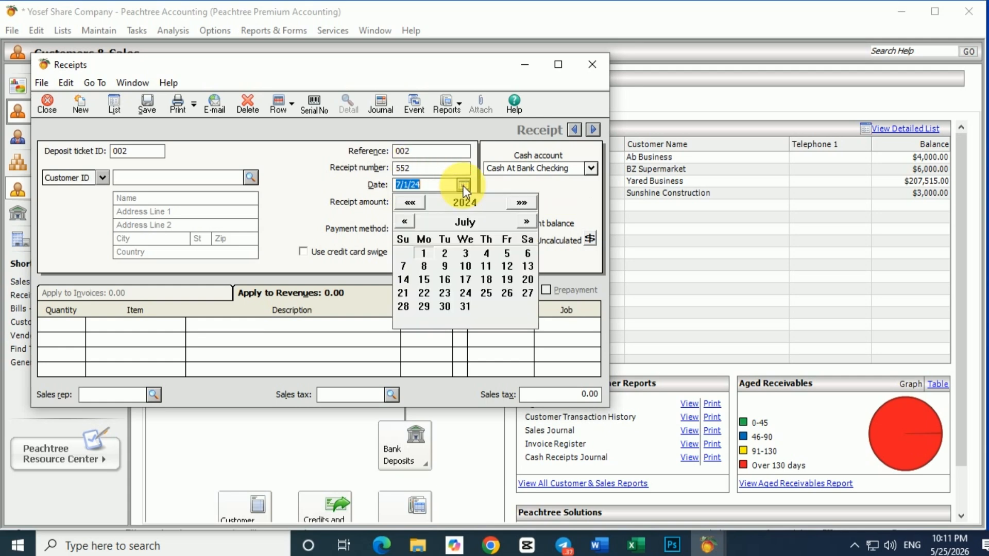
pyautogui.click(466, 253)
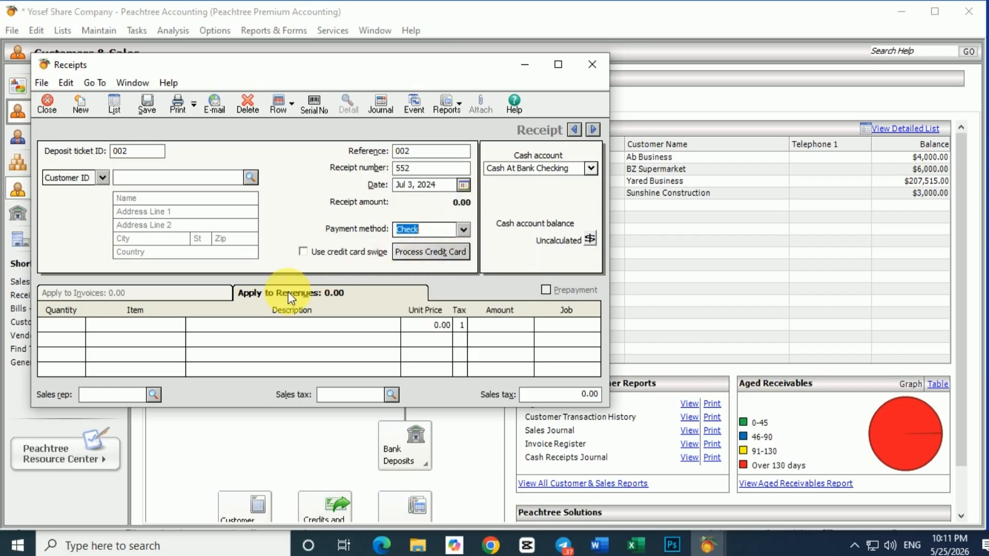
# Step: Try ccc as the receipt's customer ID, and clear the entry
pyautogui.click(250, 178)
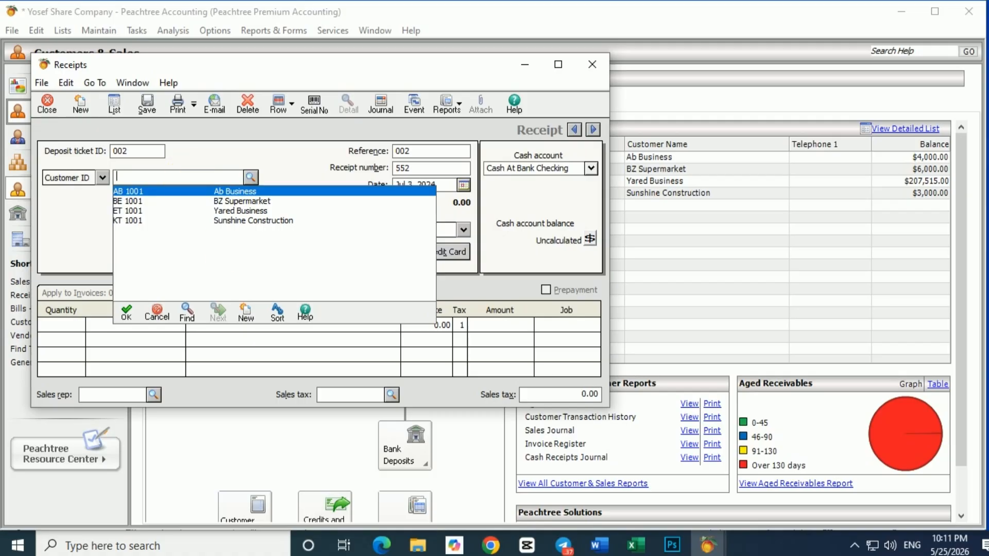
pyautogui.write('ccc')
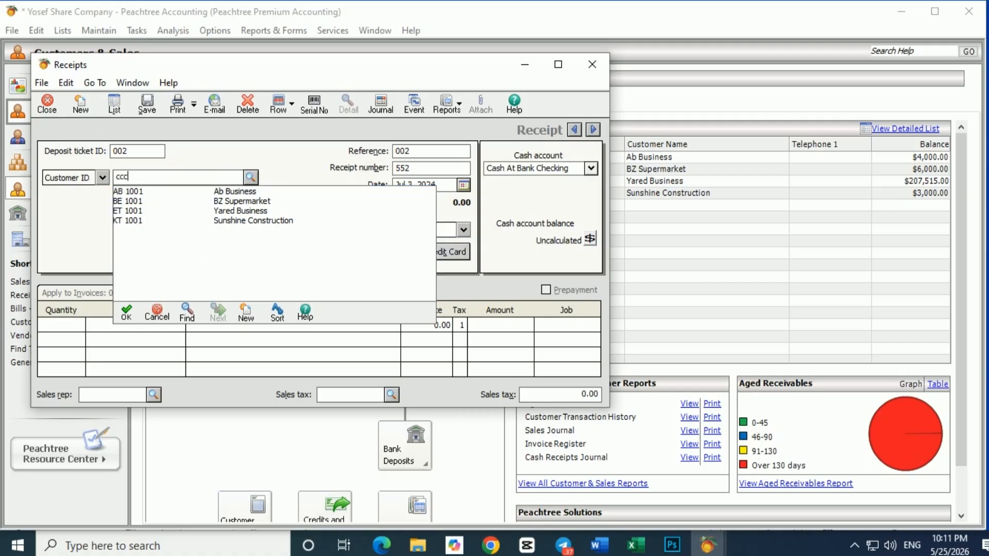
pyautogui.press('Return')
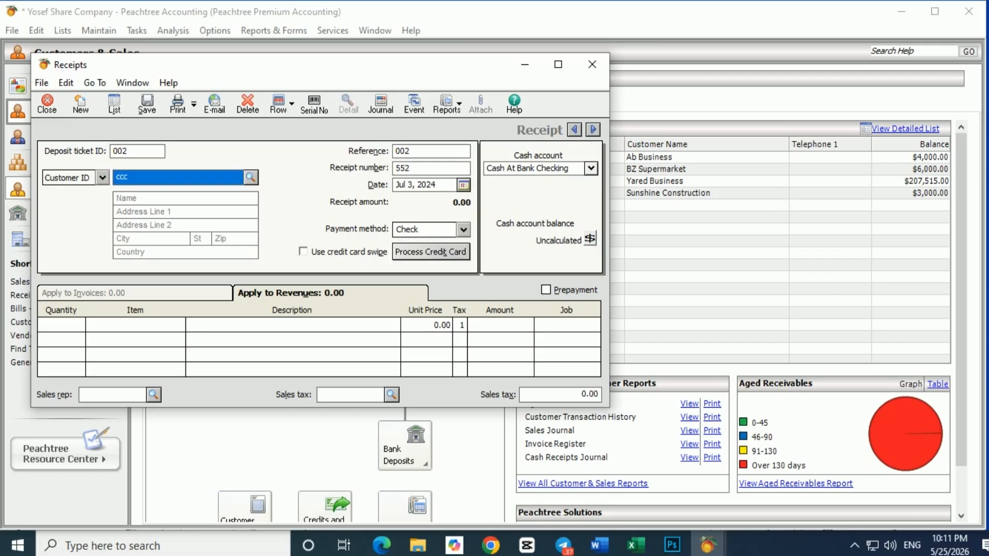
pyautogui.click(252, 181)
pyautogui.click(158, 311)
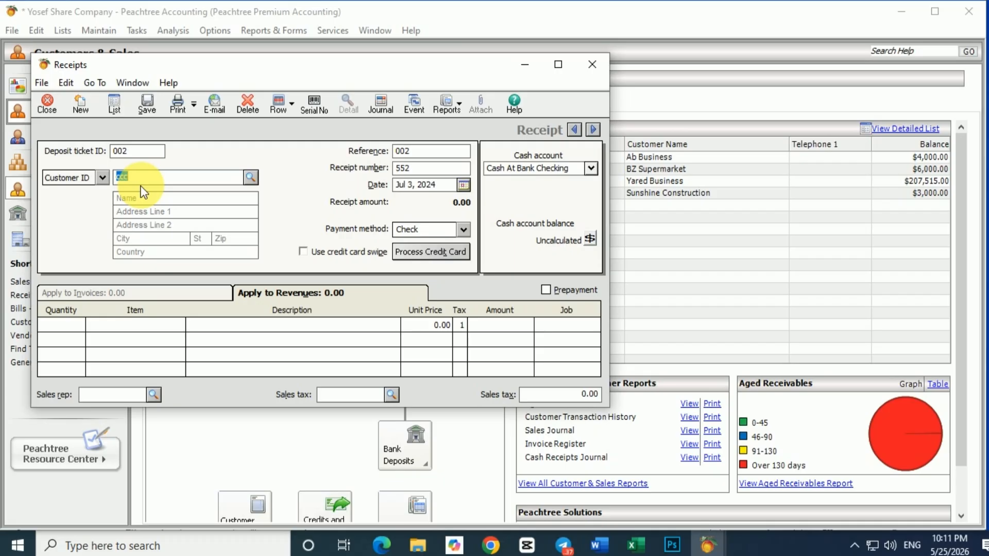
pyautogui.press('BackSpace')
# Step: Enter Cas Customer as the receipt's customer name, leaving the customer ID empty
pyautogui.click(146, 198)
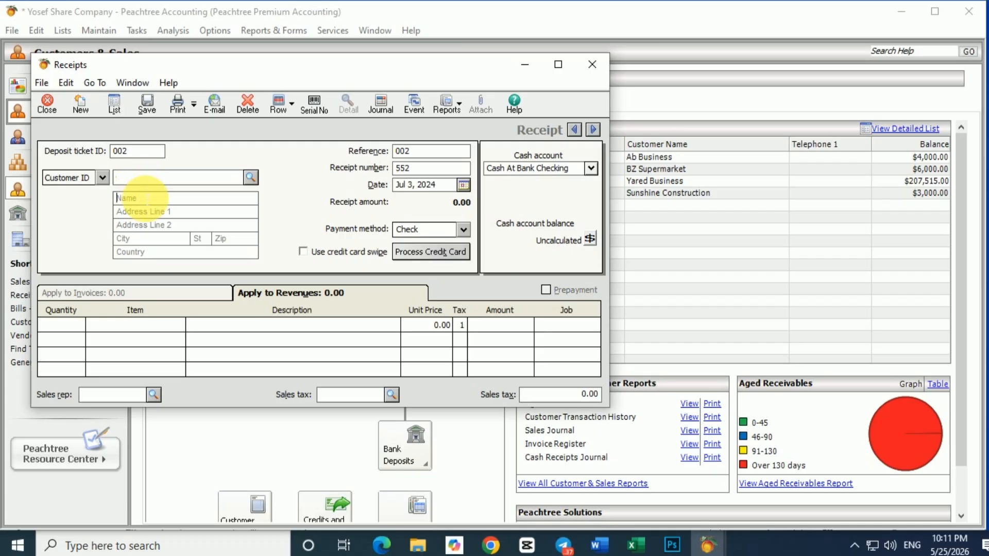
pyautogui.write('Cas')
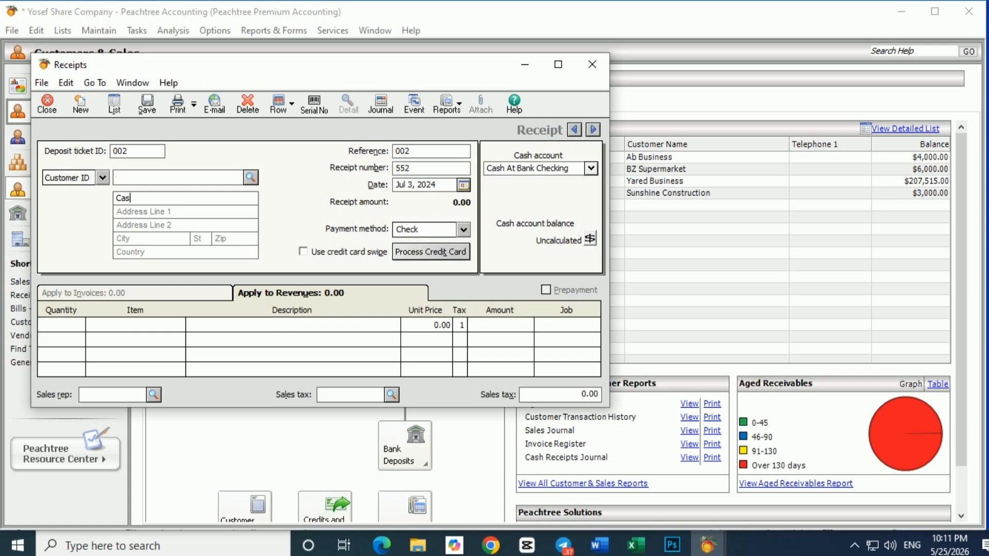
pyautogui.write(' Cus')
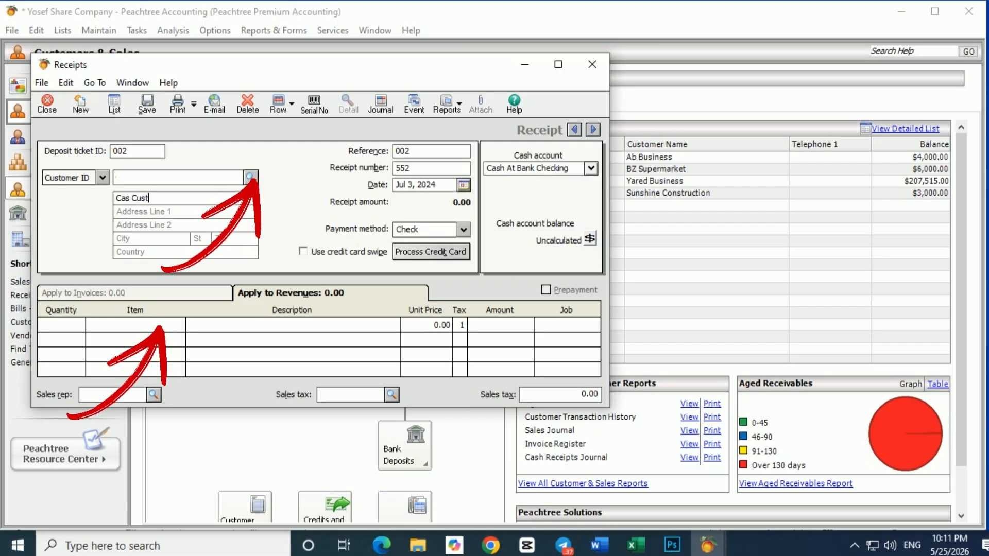
pyautogui.write('t')
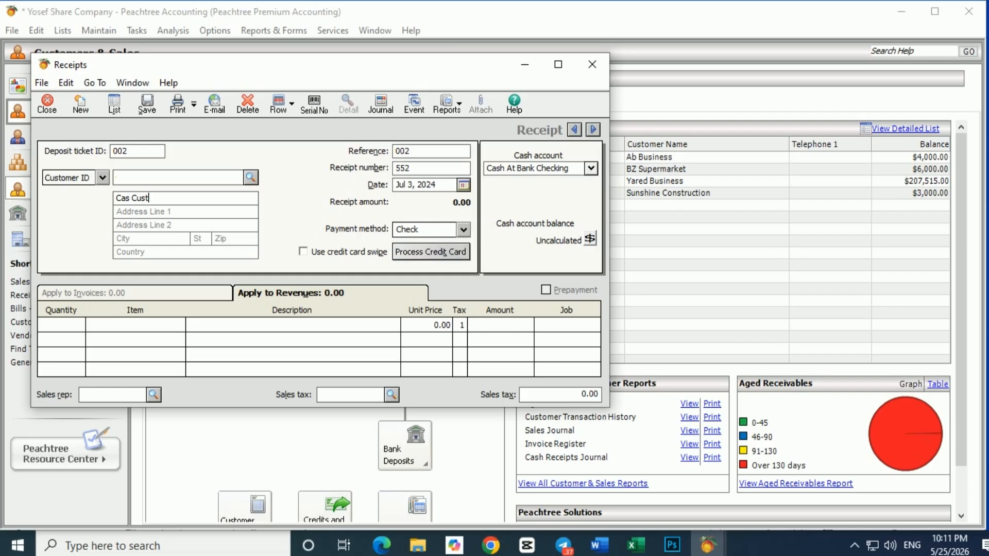
pyautogui.write('omer')
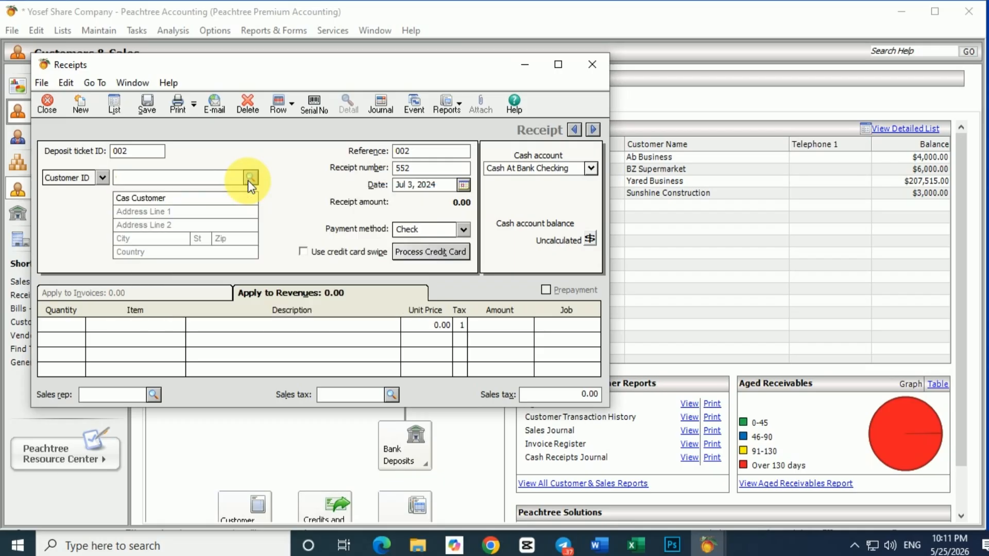
# Step: Examine the receipt's item lookup list and customer lookup list without choosing an entry
pyautogui.click(178, 326)
pyautogui.click(182, 325)
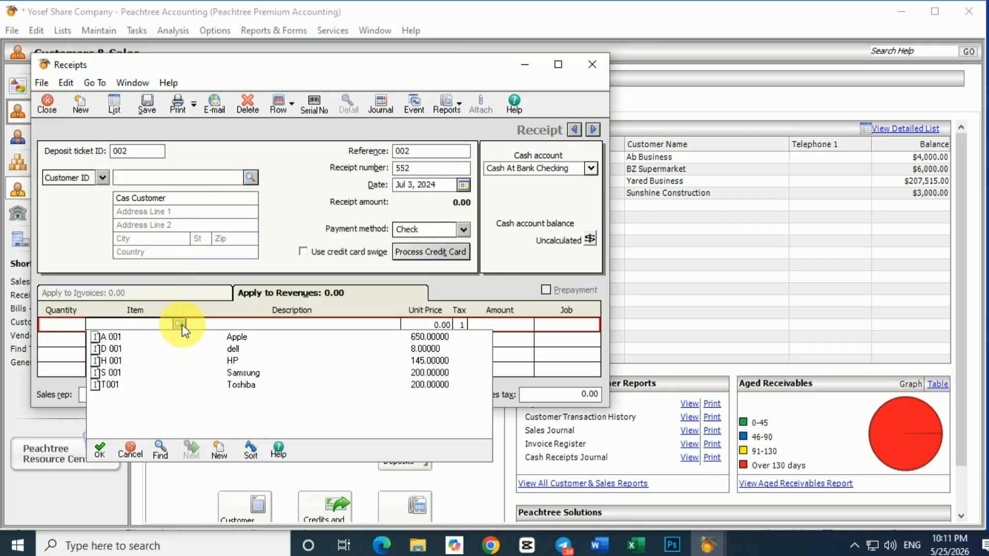
pyautogui.click(181, 325)
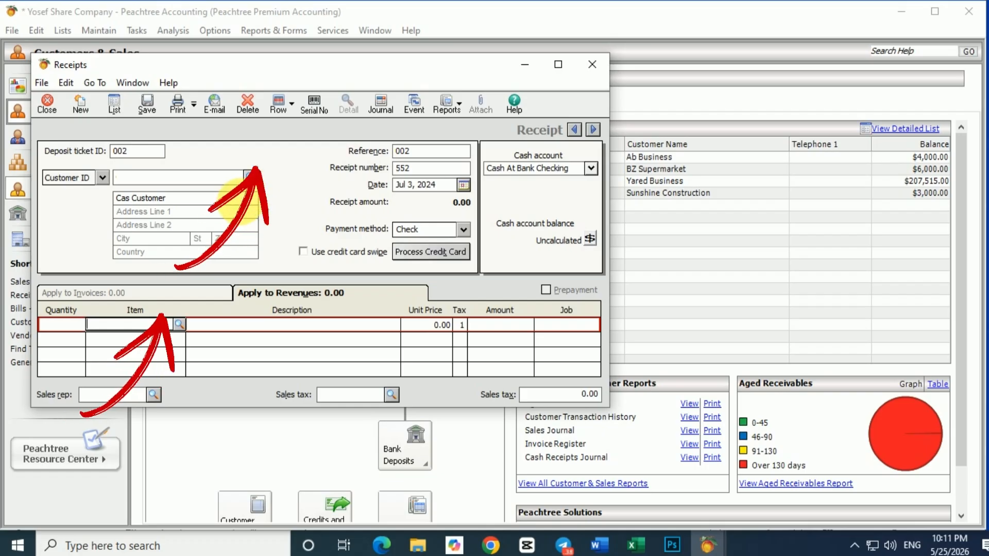
pyautogui.click(251, 179)
pyautogui.click(252, 178)
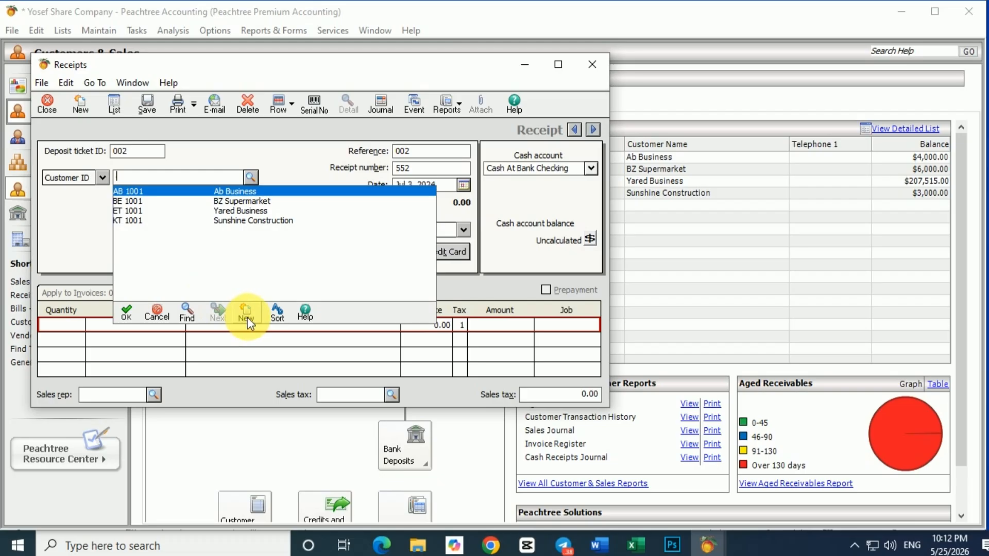
pyautogui.click(102, 178)
pyautogui.click(102, 178)
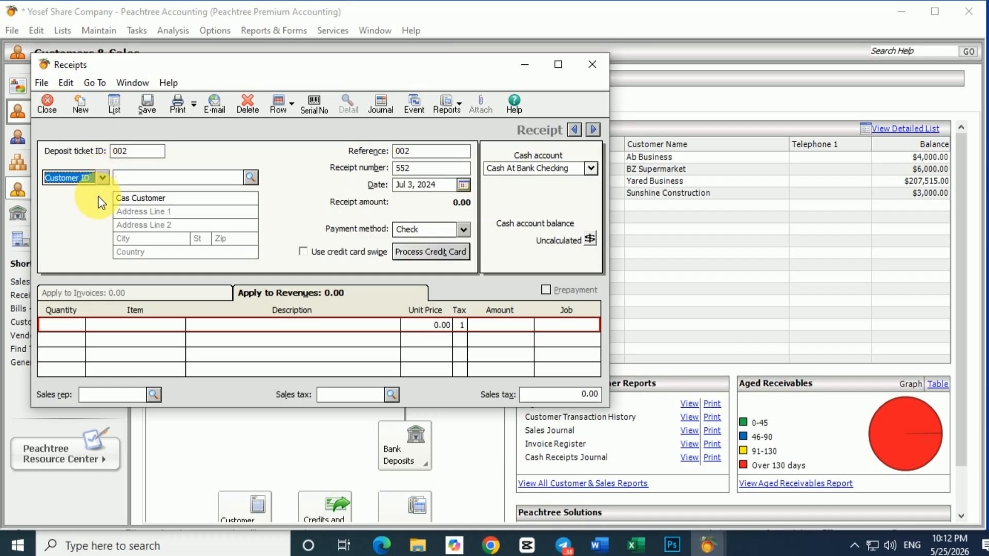
# Step: Fill the first revenue line of receipt 552 with quantity 2 of item A 001, Apple
pyautogui.click(62, 324)
pyautogui.write('2')
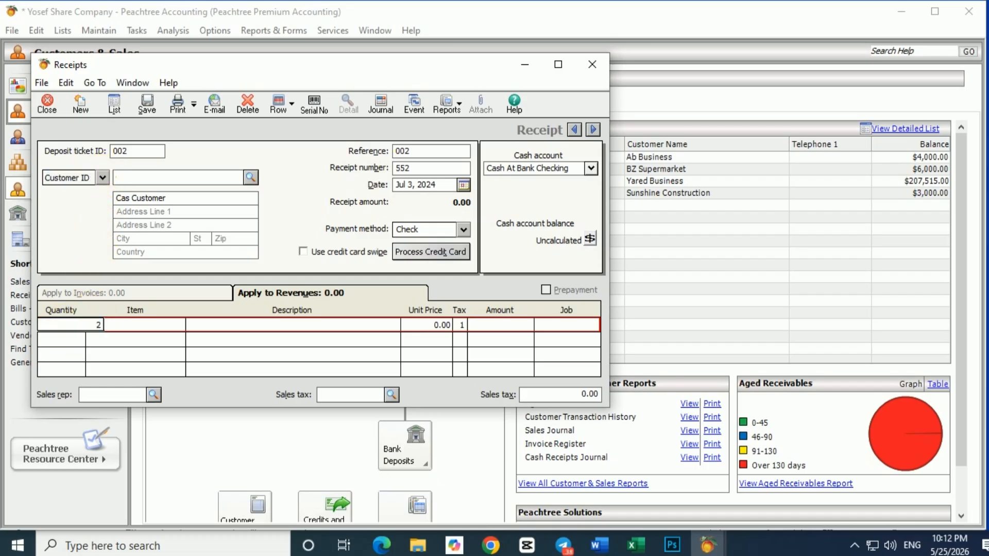
pyautogui.press('Tab')
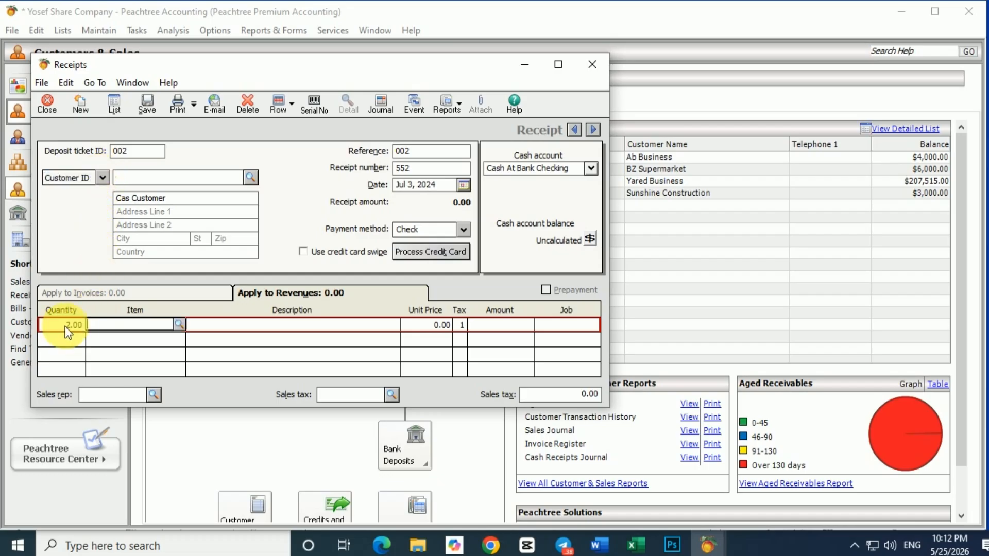
pyautogui.click(178, 324)
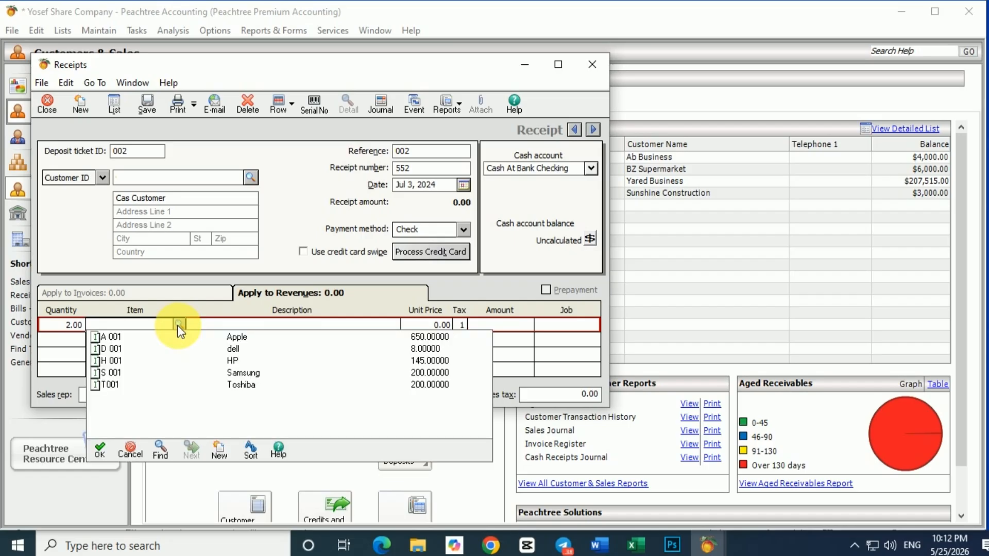
pyautogui.doubleClick(227, 342)
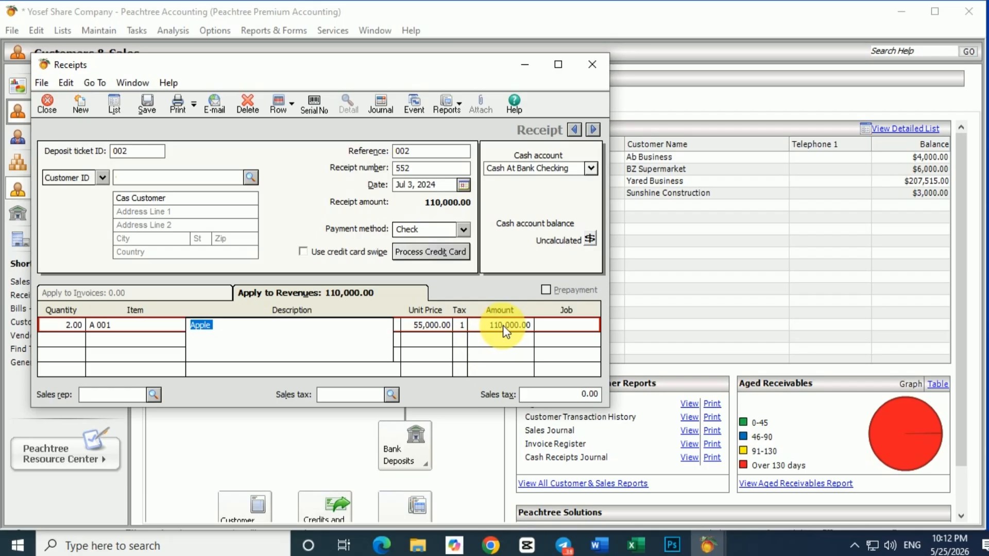
pyautogui.click(82, 342)
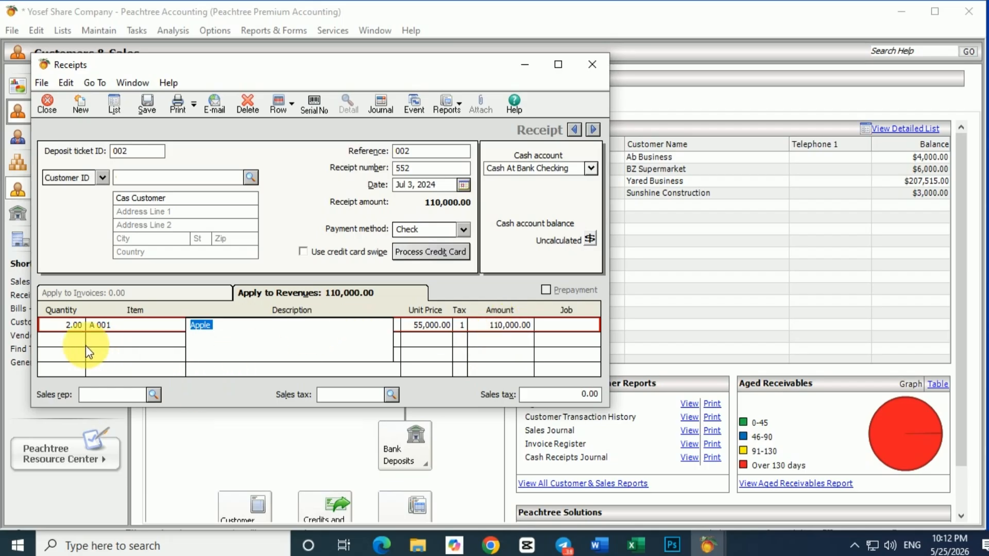
# Step: Fill the second revenue line of receipt 552 with quantity 3 of item T001, Toshiba
pyautogui.write('3')
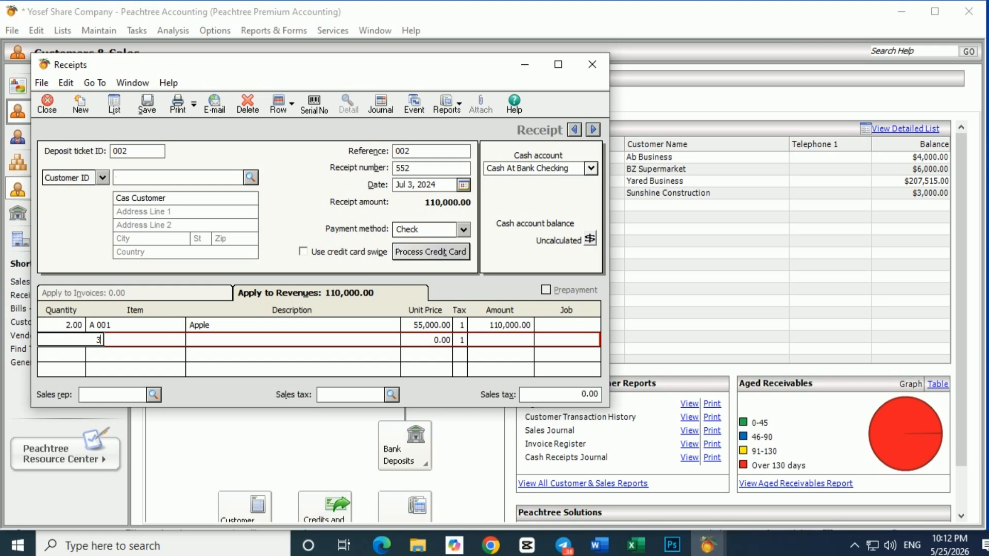
pyautogui.press('Tab')
pyautogui.click(182, 339)
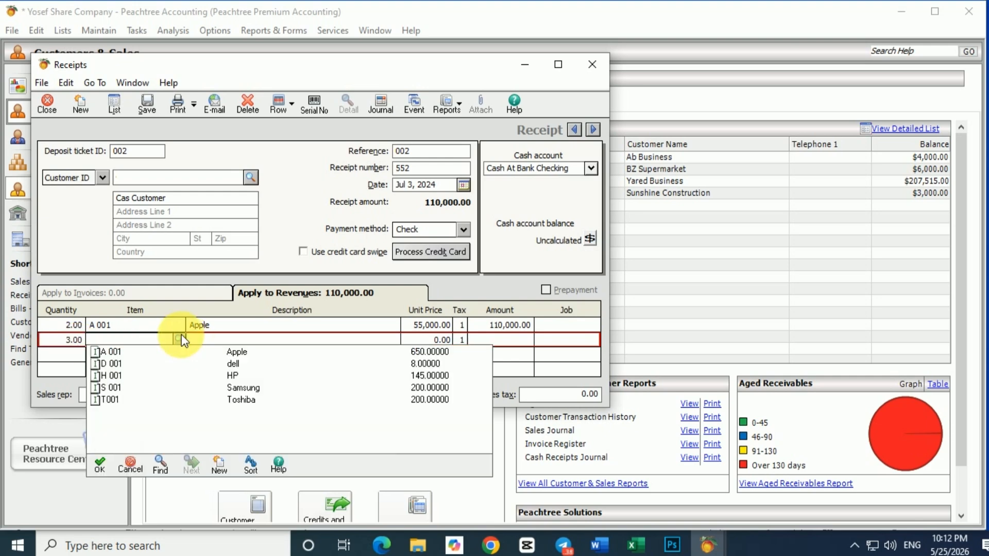
pyautogui.doubleClick(241, 400)
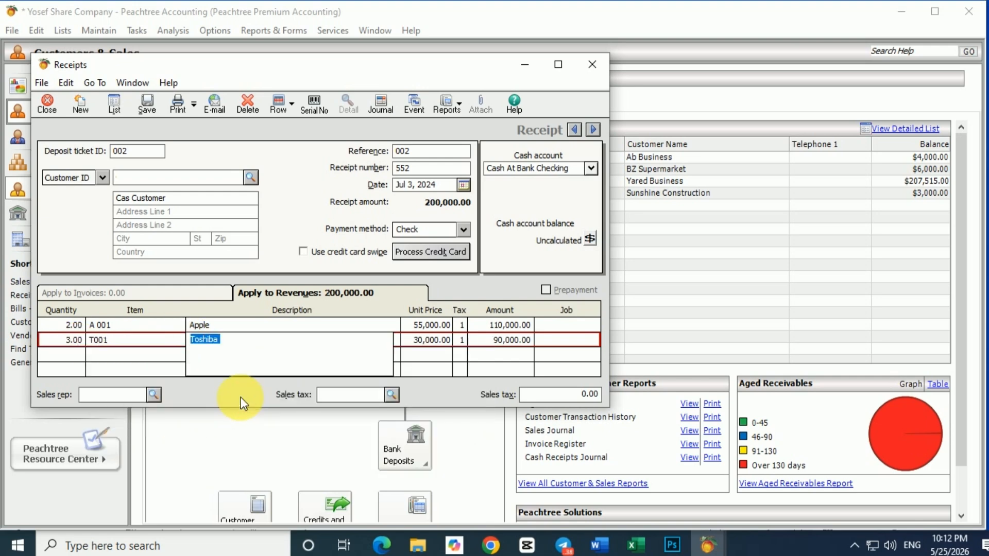
# Step: Apply the VAT sales tax to receipt 552 and save the receipt
pyautogui.click(393, 395)
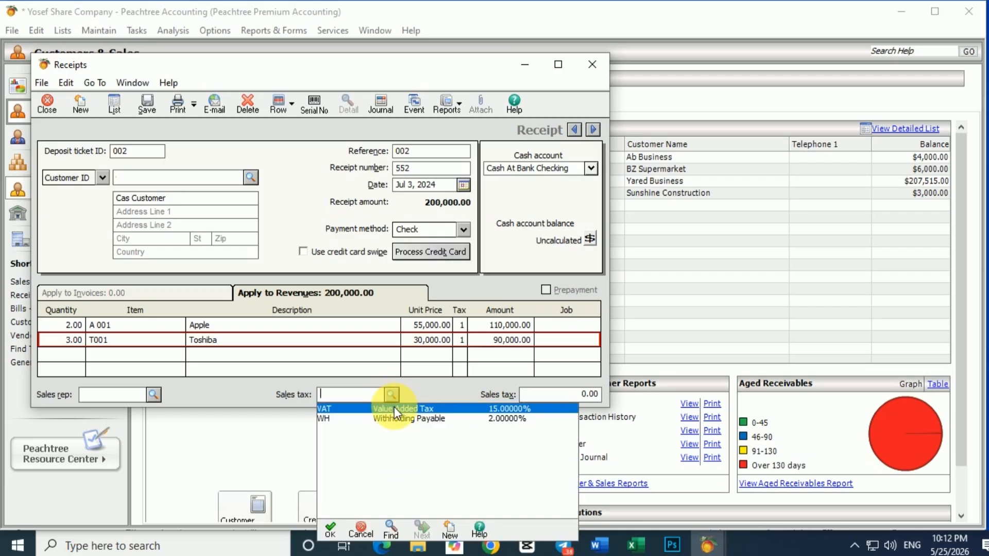
pyautogui.doubleClick(394, 408)
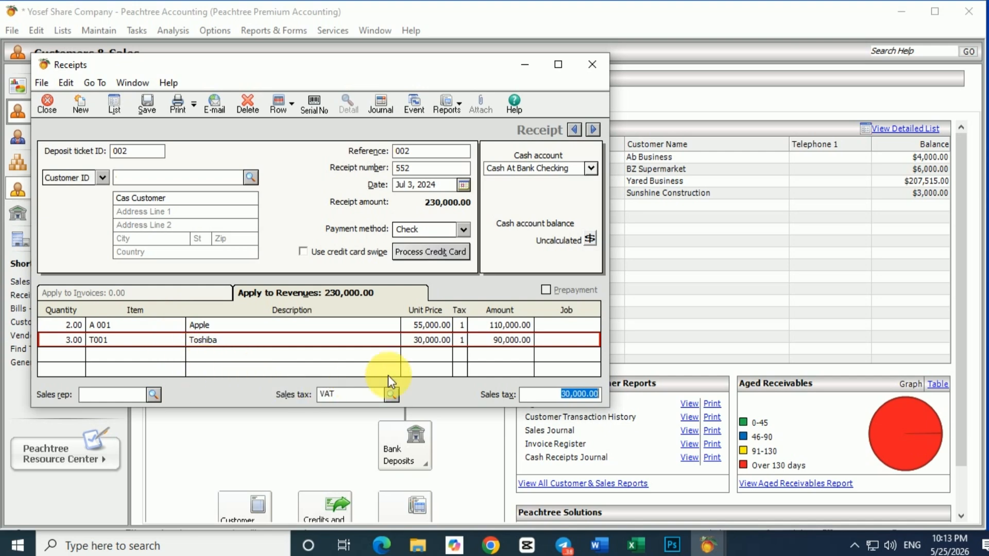
pyautogui.click(144, 100)
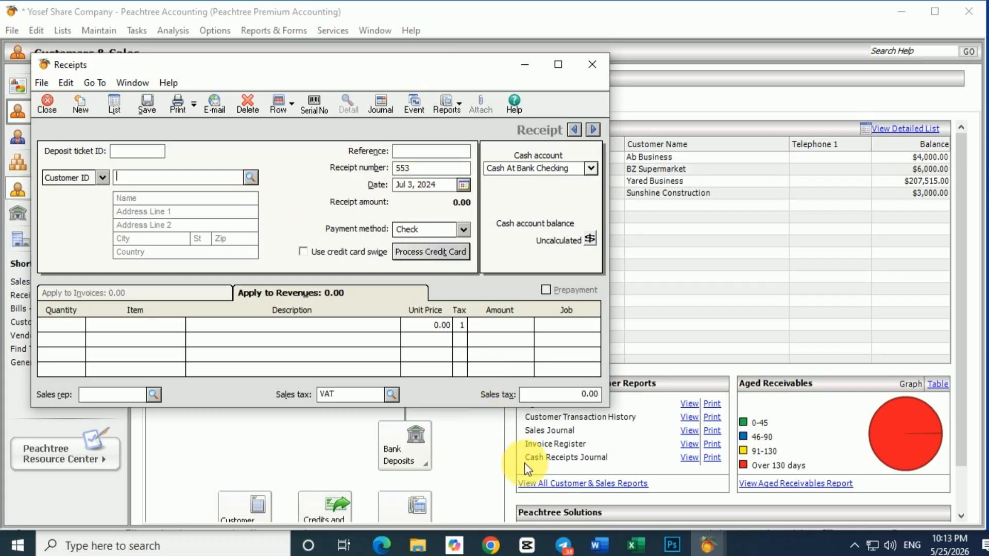
# Step: Check transaction 4 in the Word exercise, and open a blank sales invoice in Peachtree Accounting
pyautogui.click(598, 545)
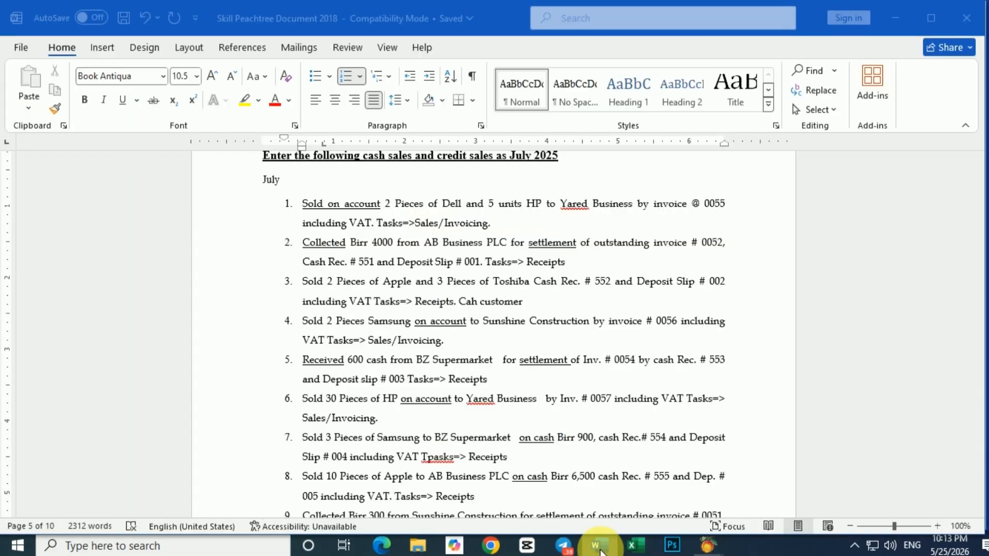
pyautogui.scroll(-1, 309, 407)
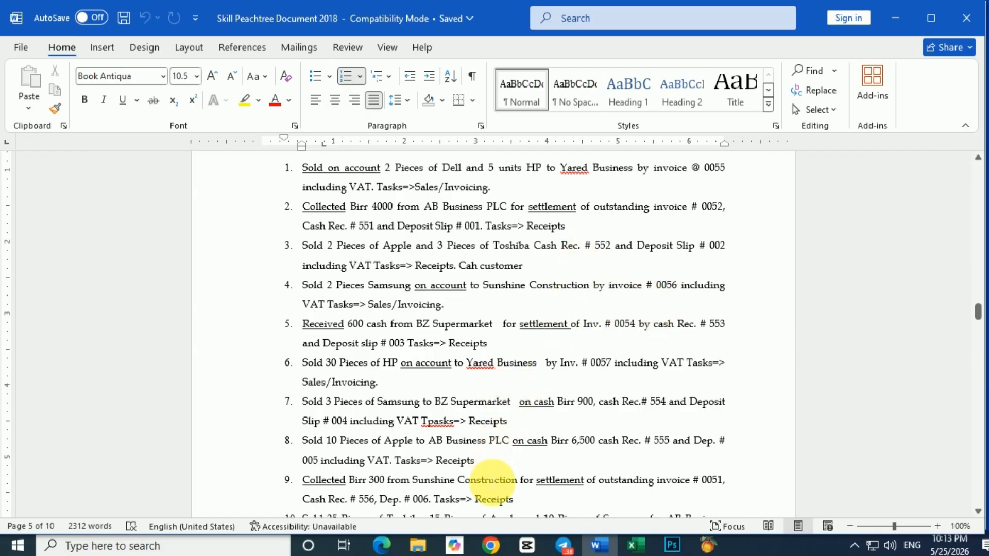
pyautogui.click(714, 549)
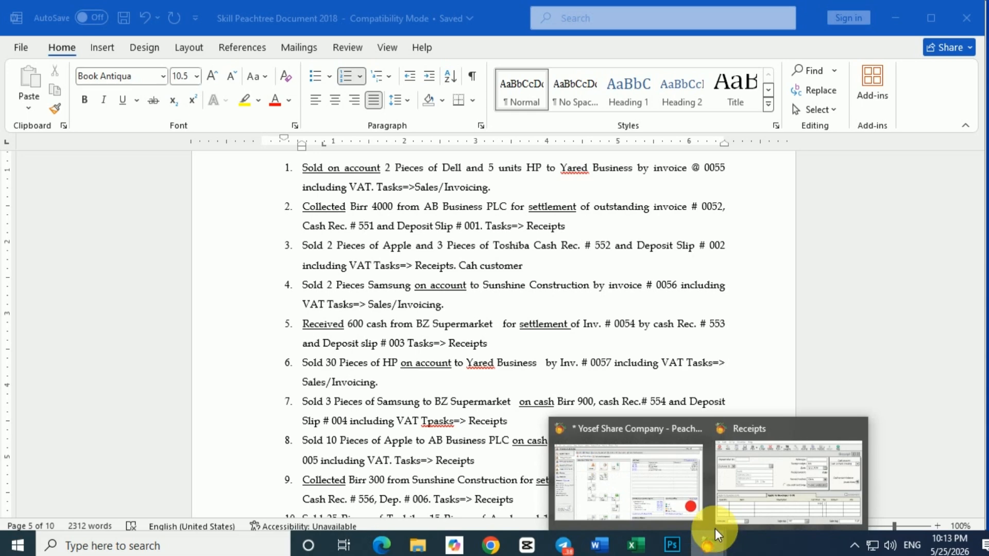
pyautogui.click(678, 479)
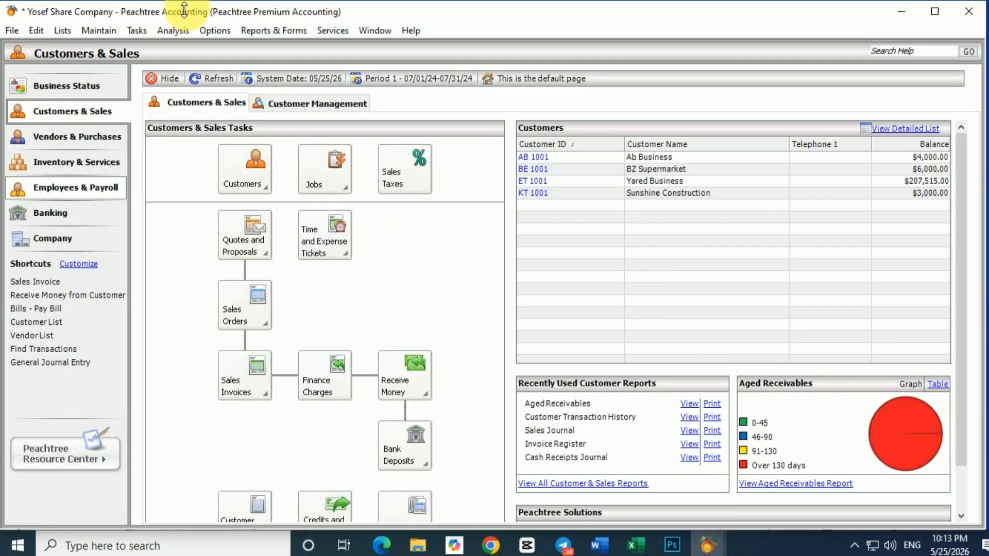
pyautogui.click(143, 31)
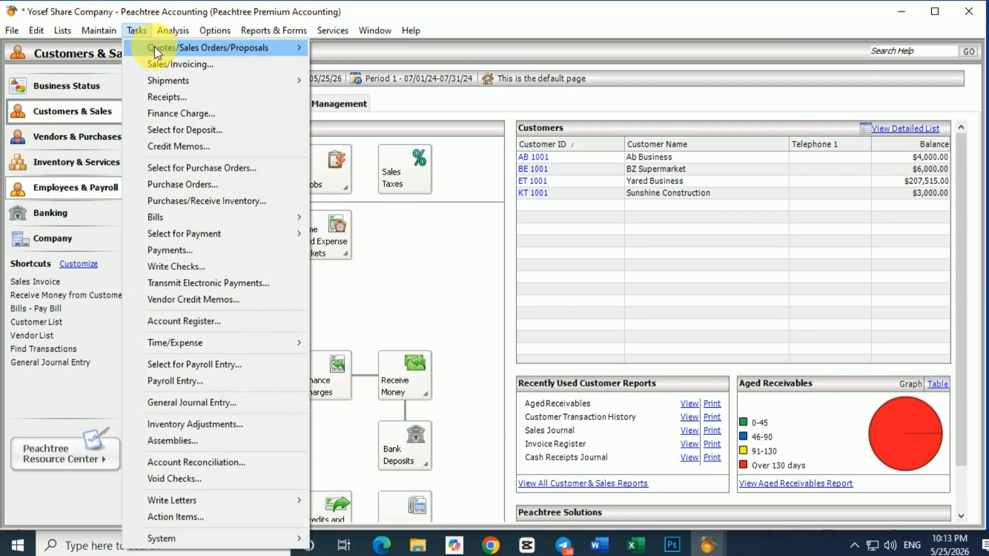
pyautogui.click(178, 64)
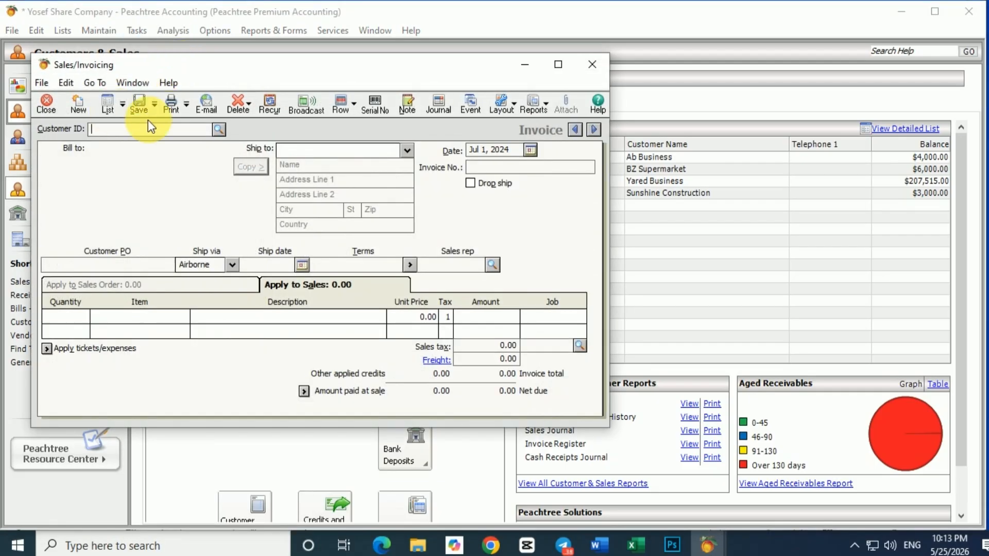
# Step: Choose Sunshine Construction as the customer of the new sales invoice
pyautogui.click(98, 130)
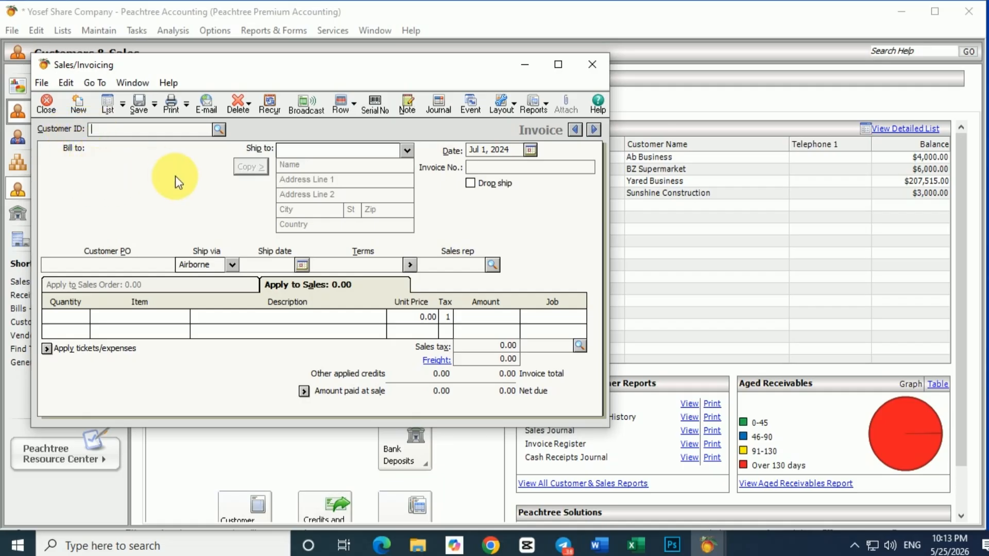
pyautogui.click(218, 130)
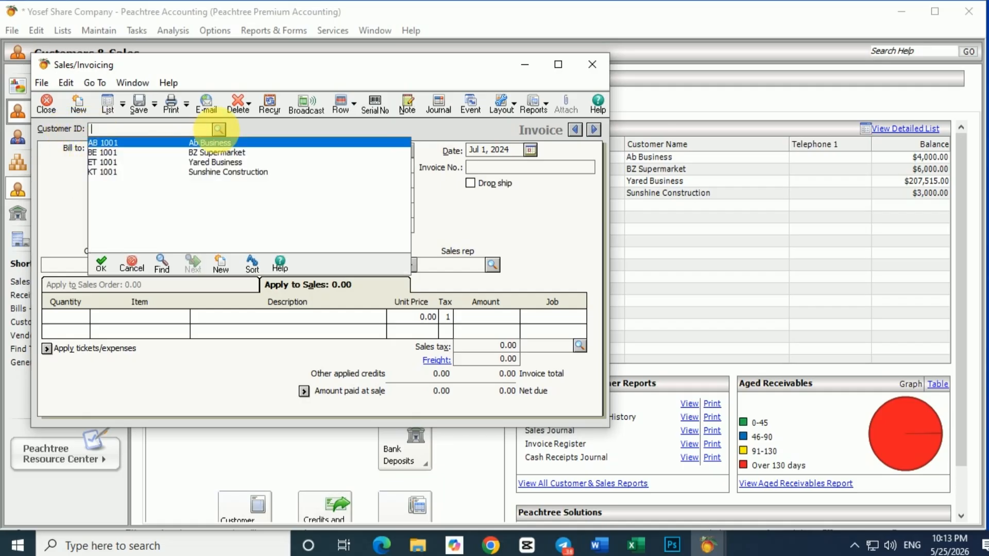
pyautogui.click(218, 130)
pyautogui.click(219, 130)
pyautogui.click(219, 129)
pyautogui.click(219, 129)
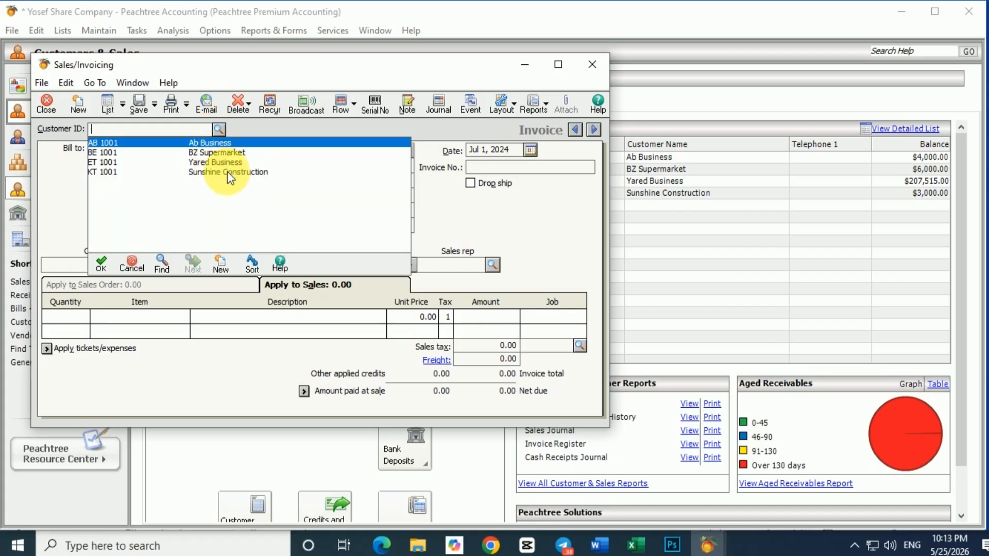
pyautogui.doubleClick(116, 173)
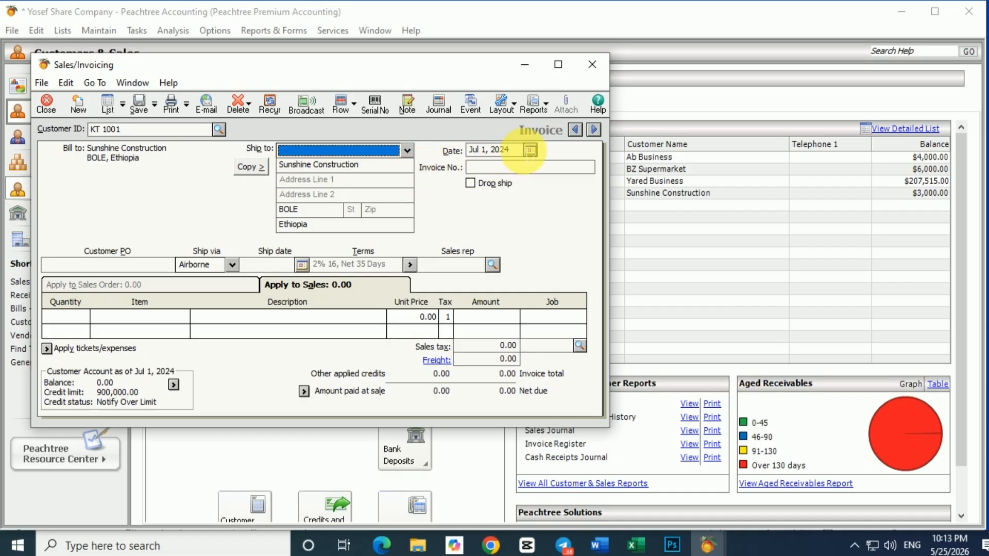
# Step: Set the invoice date to Jul 4, 2024 and the invoice number to 0056
pyautogui.click(530, 150)
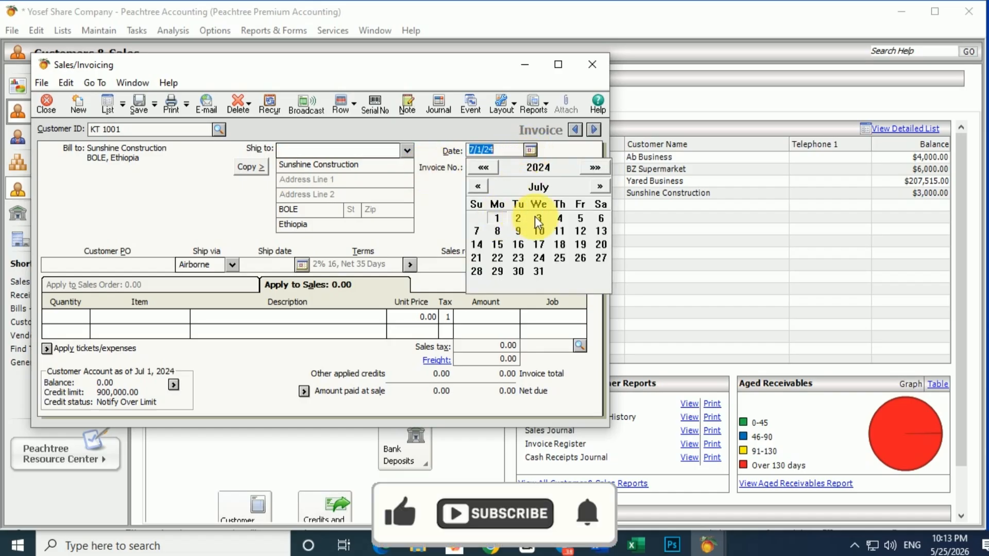
pyautogui.click(560, 218)
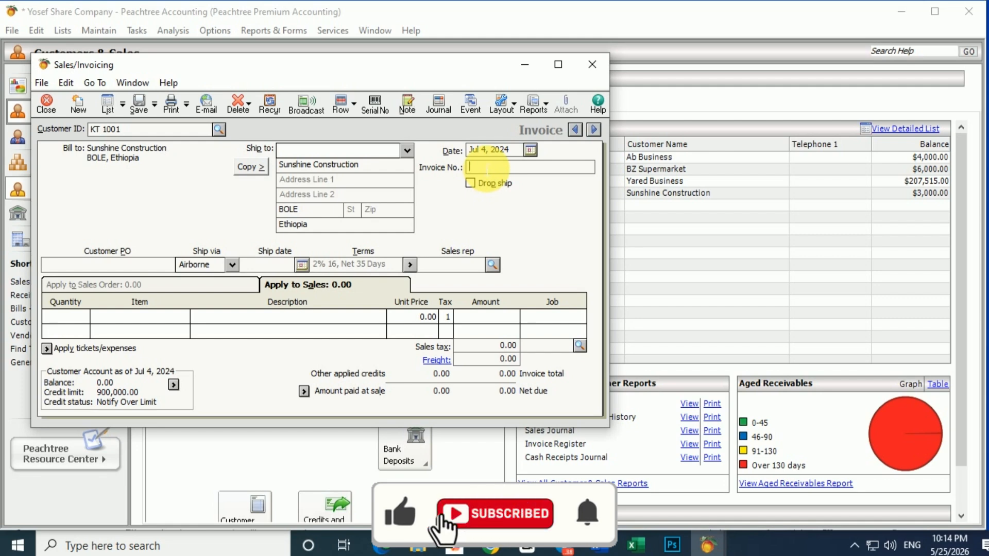
pyautogui.write('00')
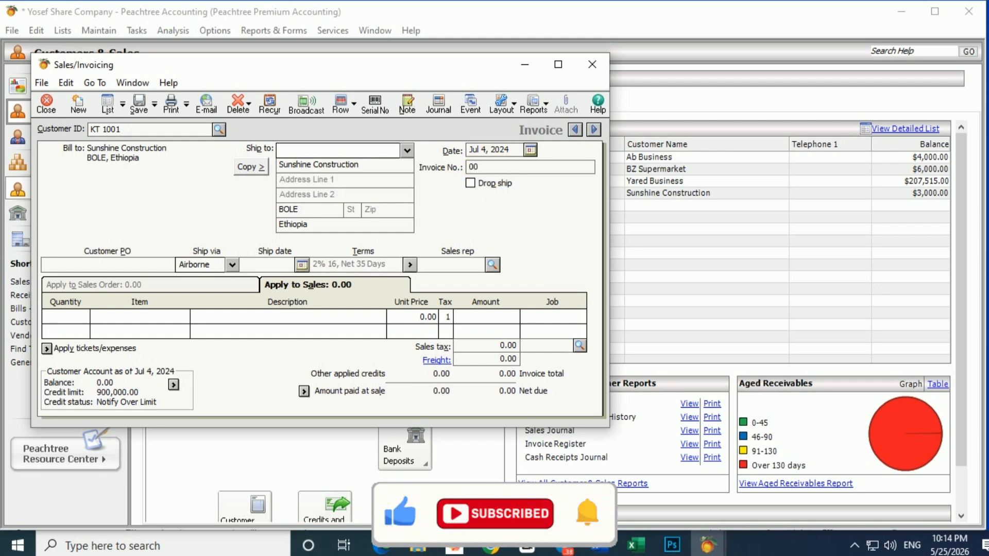
pyautogui.write('56')
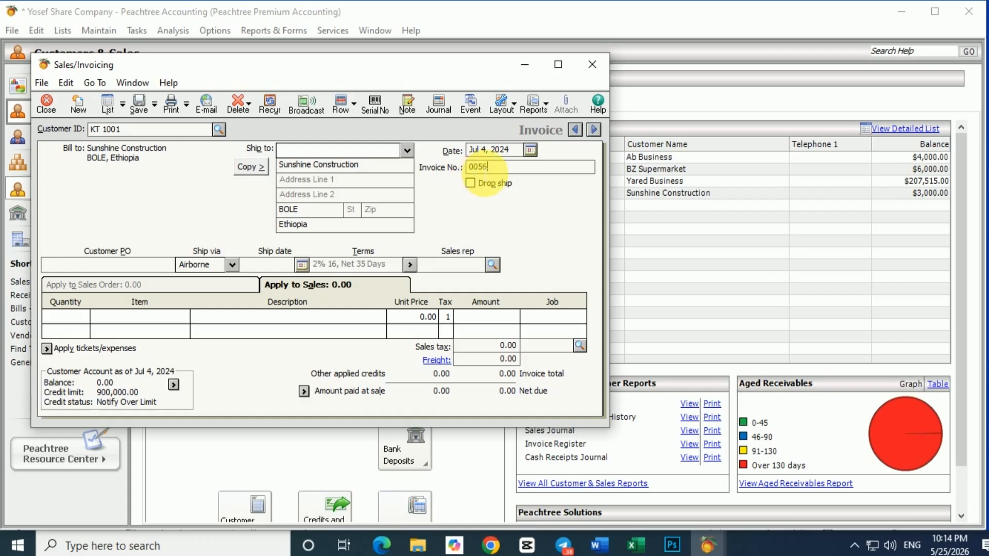
# Step: Fill the first sales line of invoice 0056 with quantity 2 of item S 001, Samsung
pyautogui.click(76, 323)
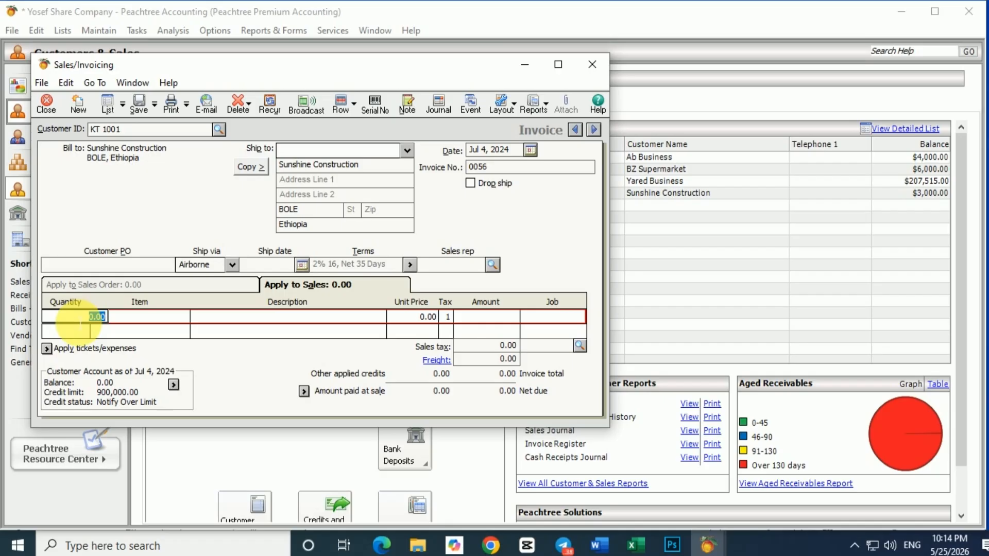
pyautogui.write('2')
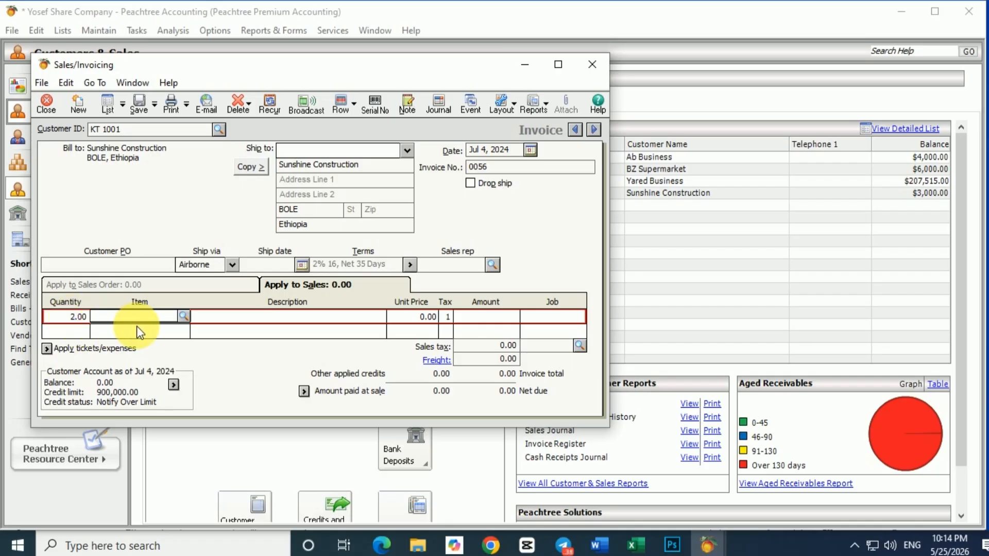
pyautogui.click(187, 317)
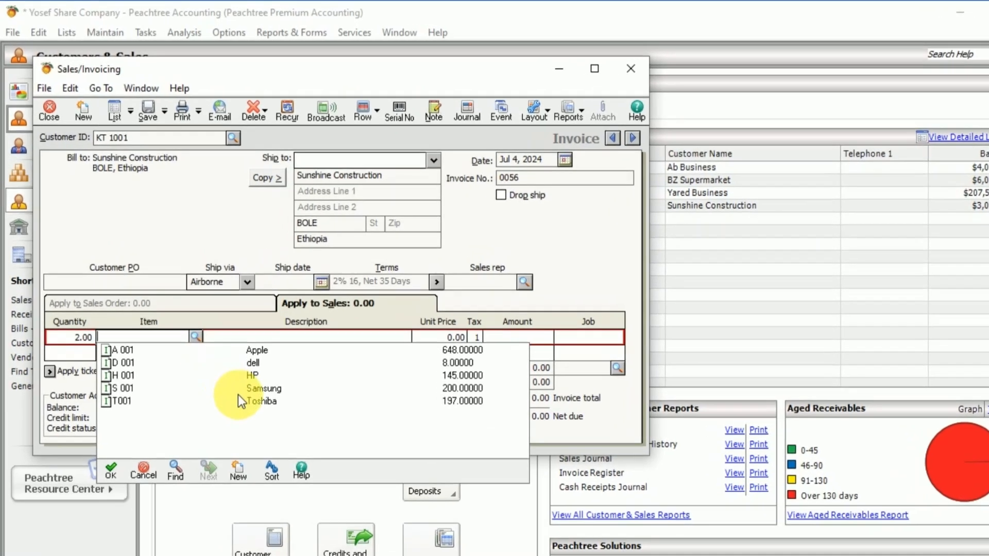
pyautogui.click(227, 367)
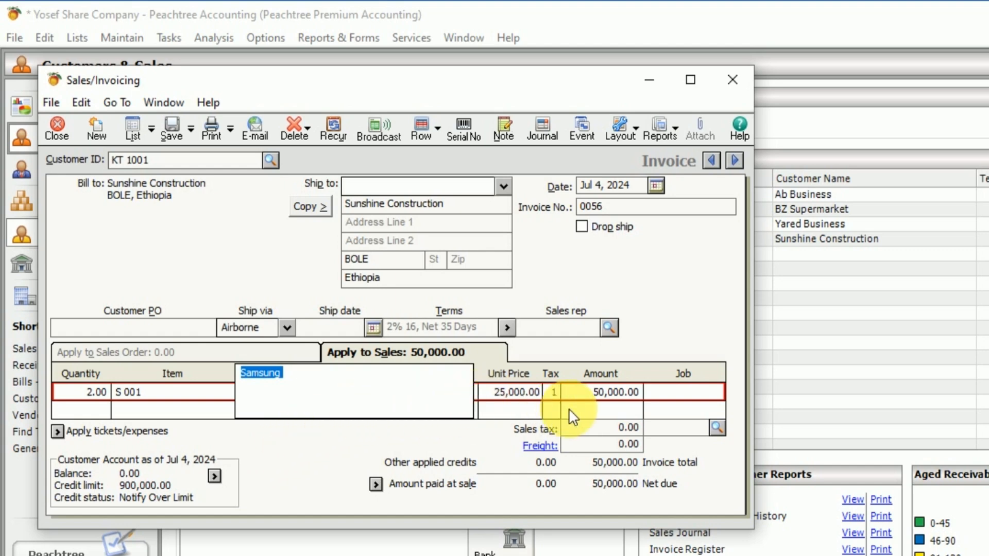
# Step: Apply the VAT sales tax to invoice 0056 and save the invoice
pyautogui.click(716, 427)
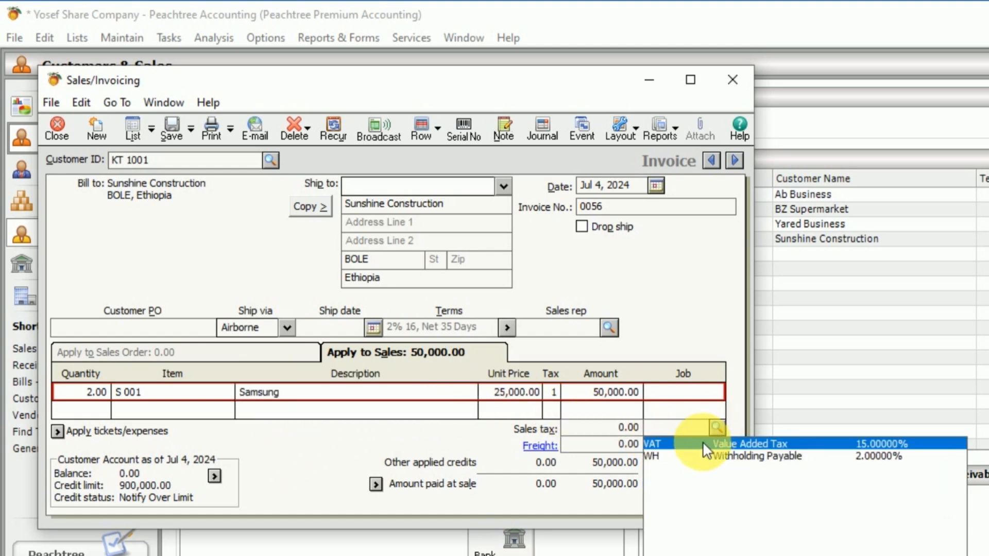
pyautogui.click(700, 443)
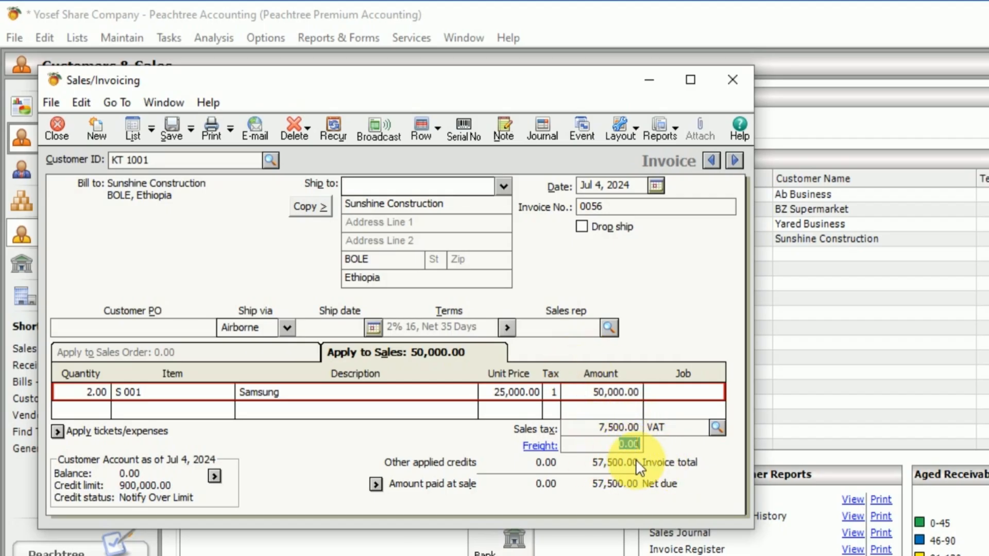
pyautogui.click(172, 124)
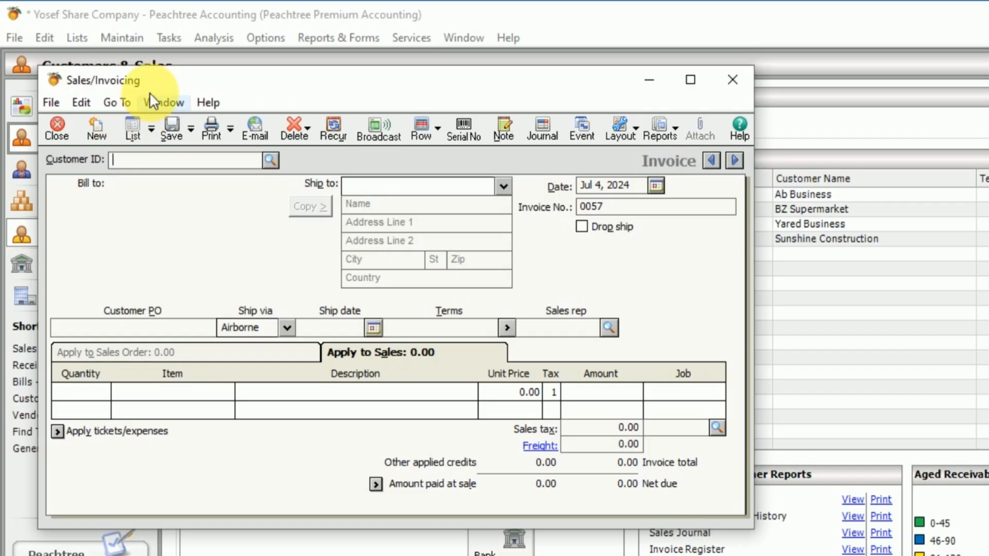
# Step: Review the sales invoice list and the details of invoice 0055, and close both windows
pyautogui.click(135, 126)
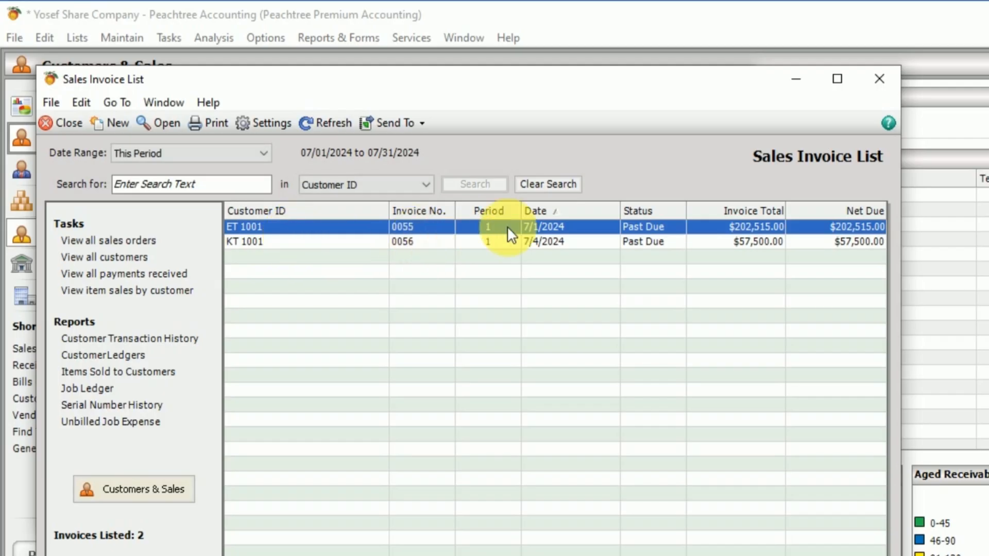
pyautogui.doubleClick(393, 227)
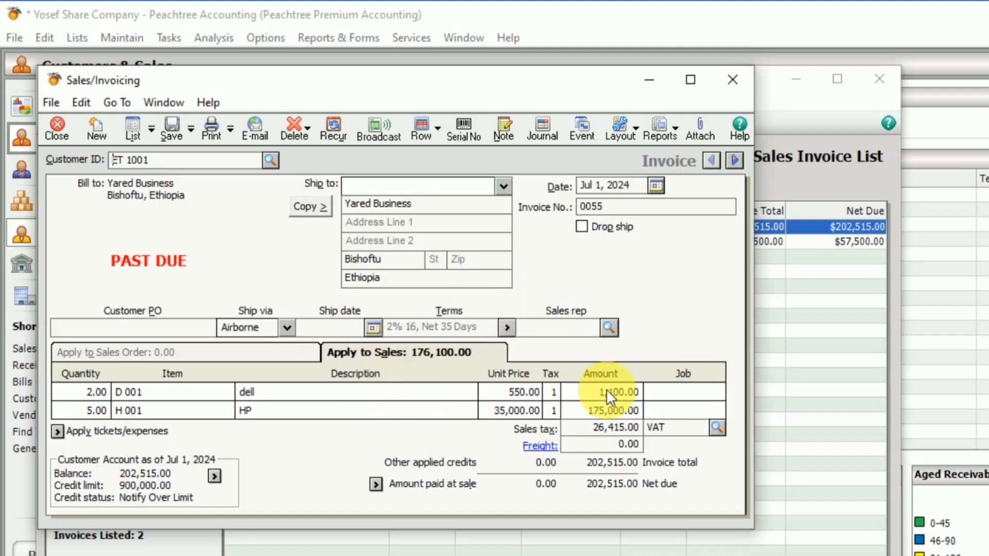
pyautogui.click(735, 82)
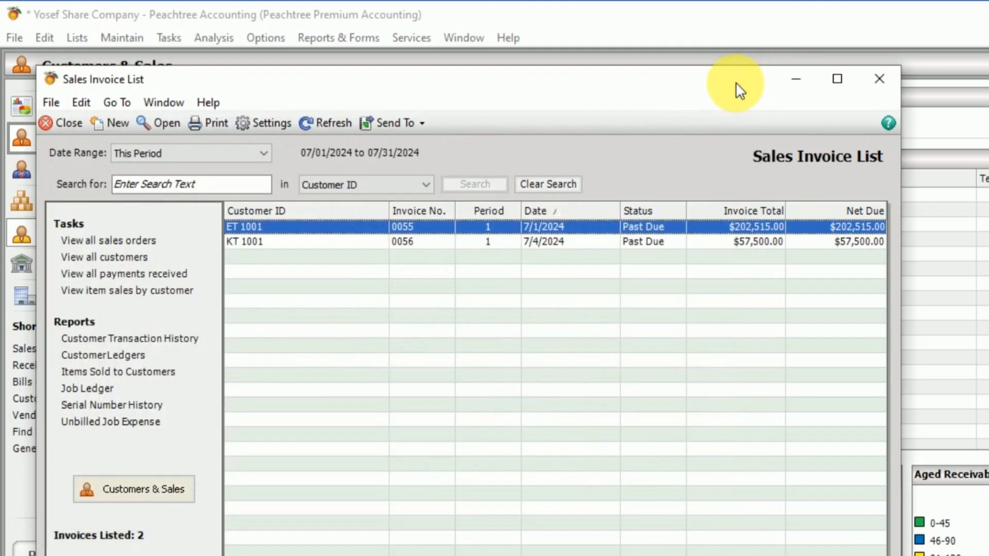
pyautogui.click(885, 82)
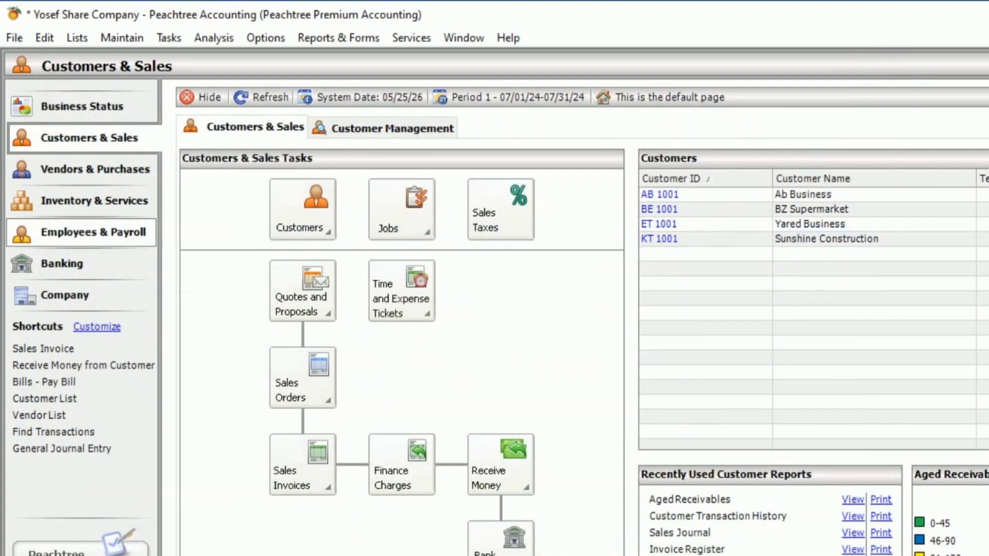
# Step: Switch to the Word exercise and read transaction 5 for BZ Supermarket, highlighting its invoice number 0054
pyautogui.hotkey('alt', 'Tab')
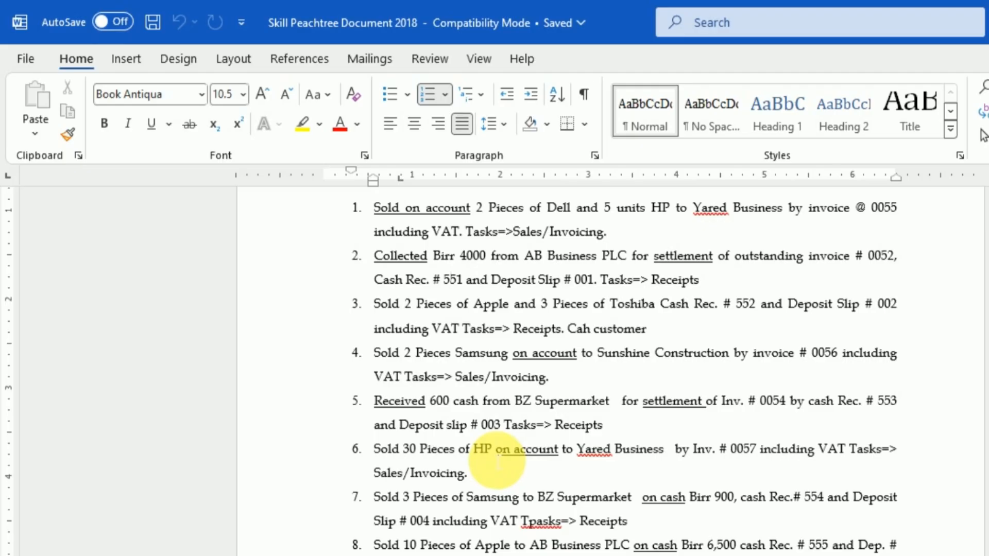
pyautogui.scroll(-2, 497, 461)
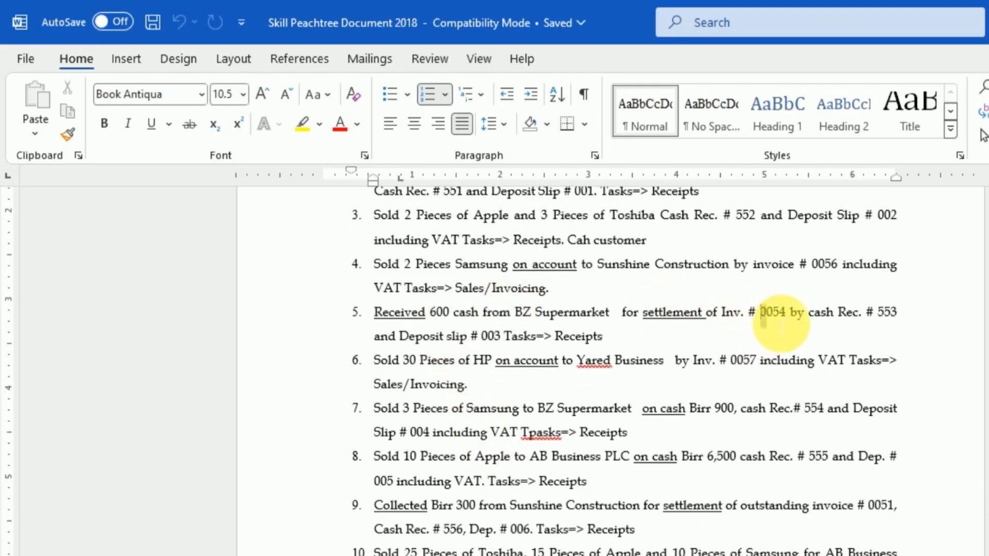
pyautogui.doubleClick(774, 313)
pyautogui.scroll(2, 560, 335)
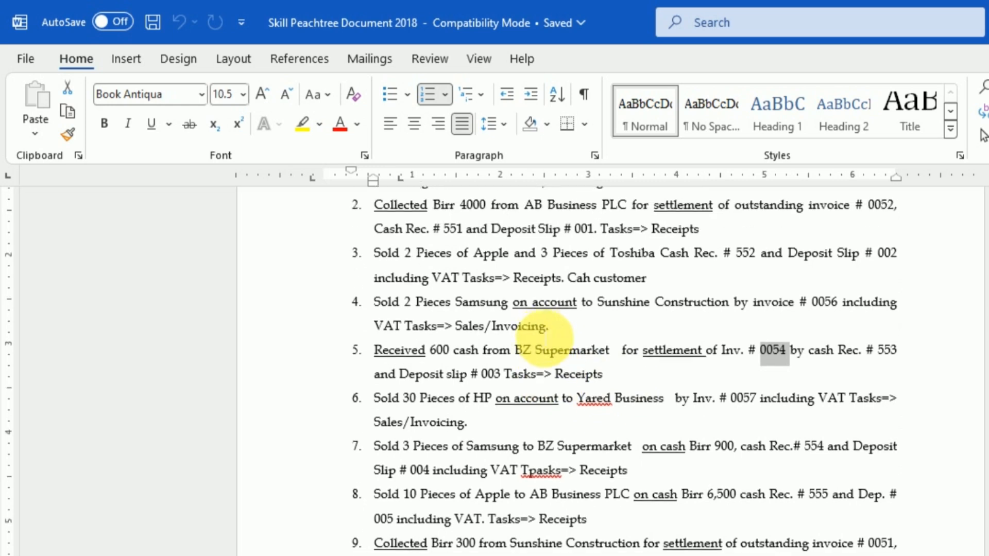
pyautogui.scroll(-1, 518, 350)
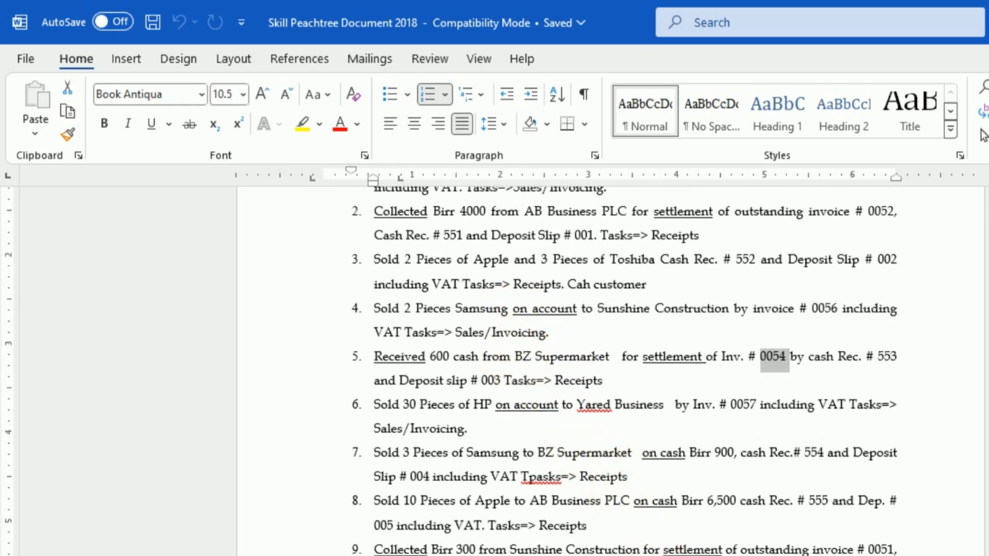
# Step: Switch to Peachtree and start a receipt with deposit ticket ID 003, reference 003 and date Jul 5, 2024
pyautogui.click(880, 555)
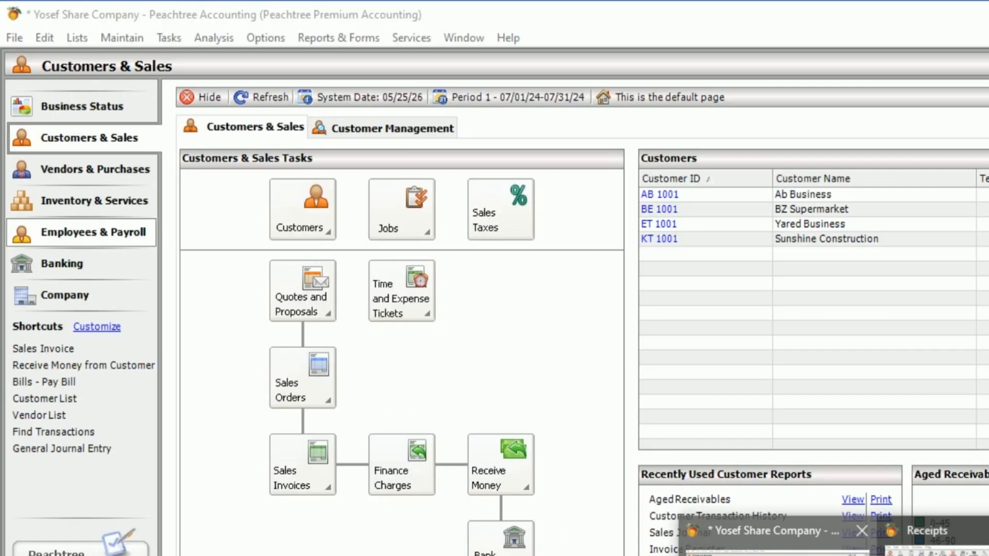
pyautogui.click(768, 536)
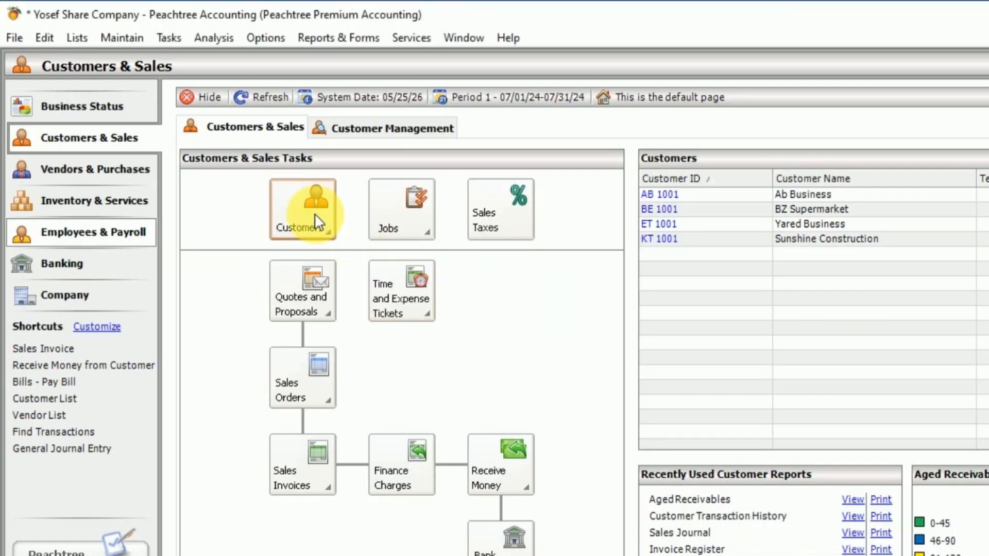
pyautogui.click(173, 38)
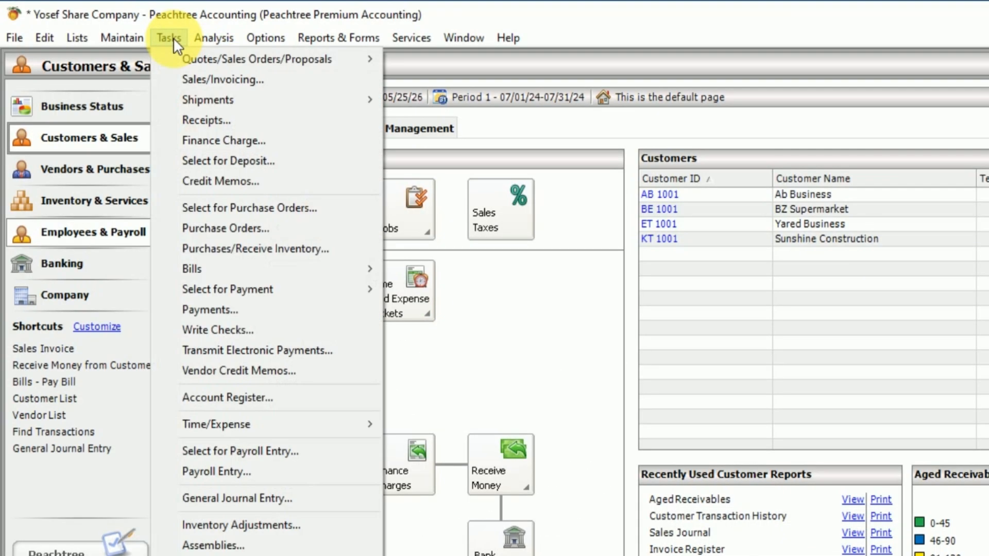
pyautogui.click(191, 117)
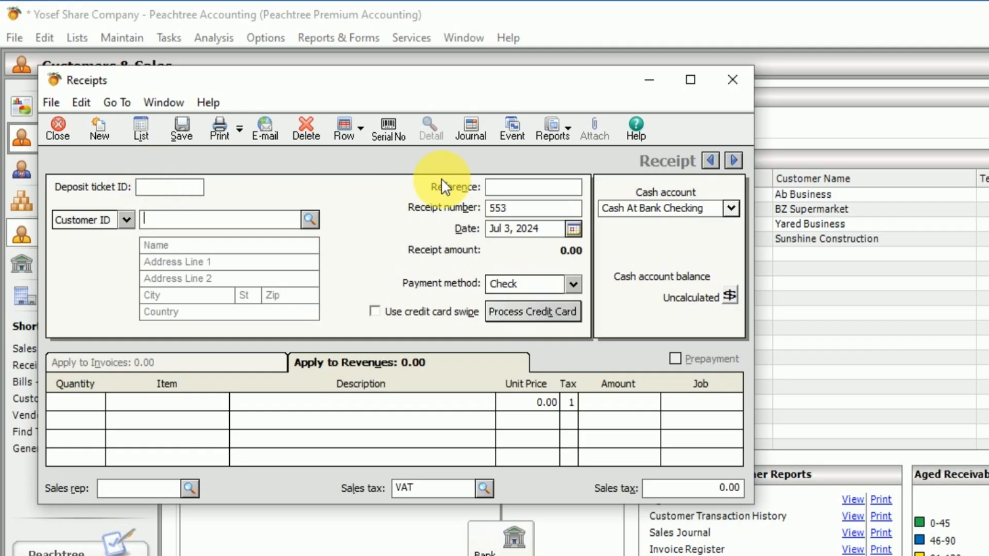
pyautogui.click(190, 190)
pyautogui.write('003')
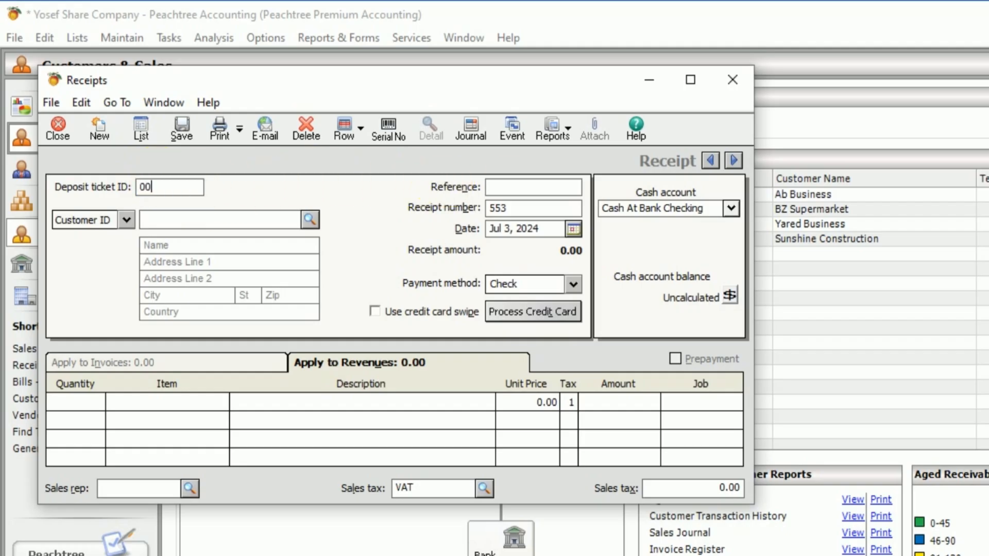
pyautogui.click(503, 186)
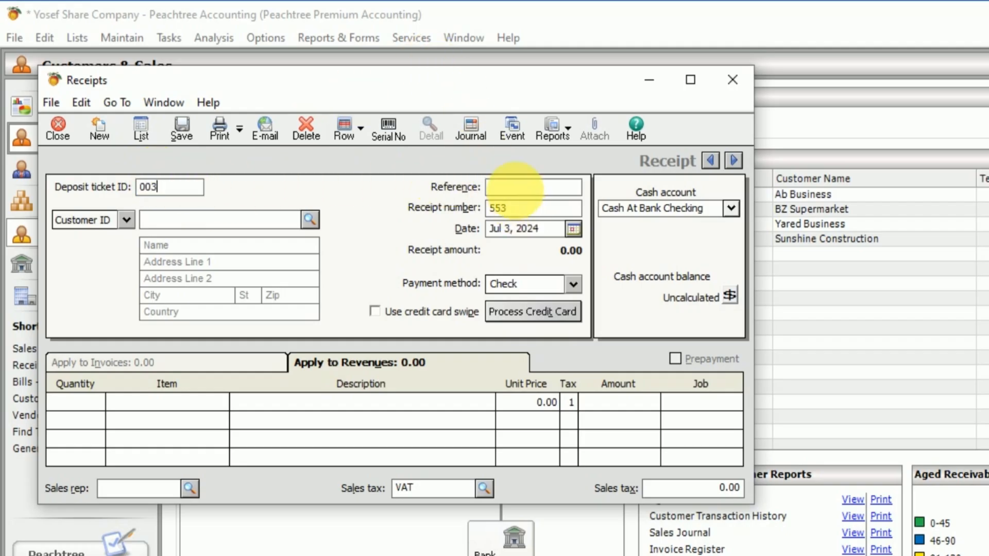
pyautogui.write('003')
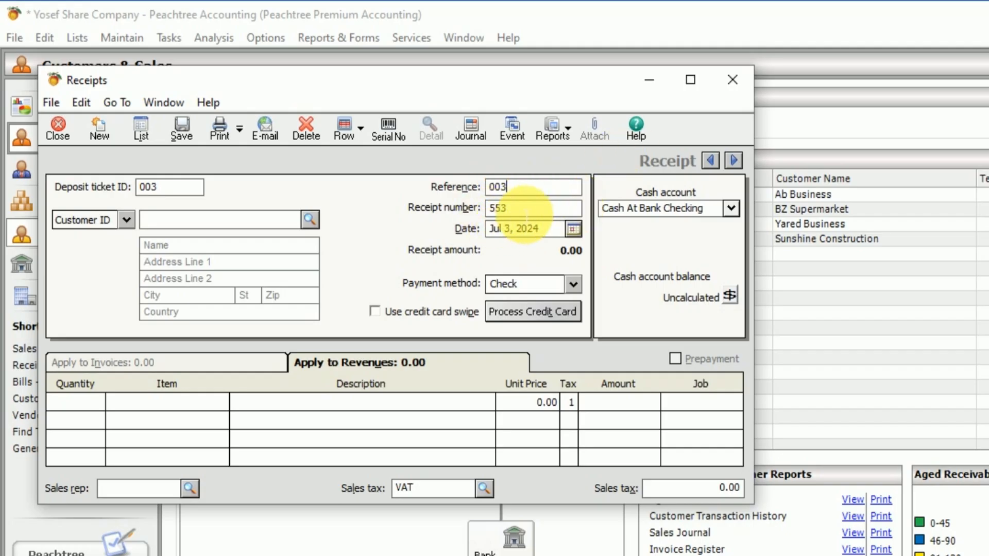
pyautogui.click(576, 230)
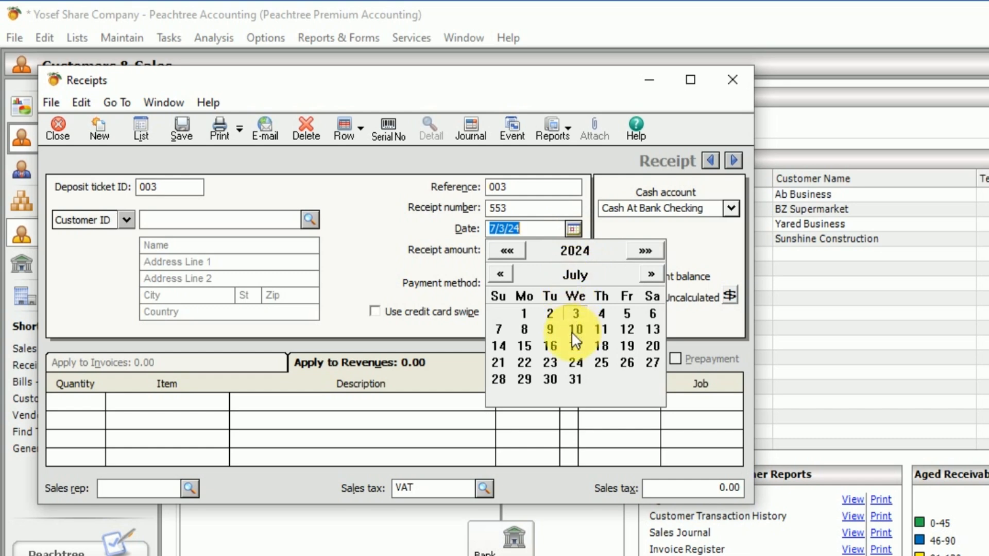
pyautogui.click(628, 317)
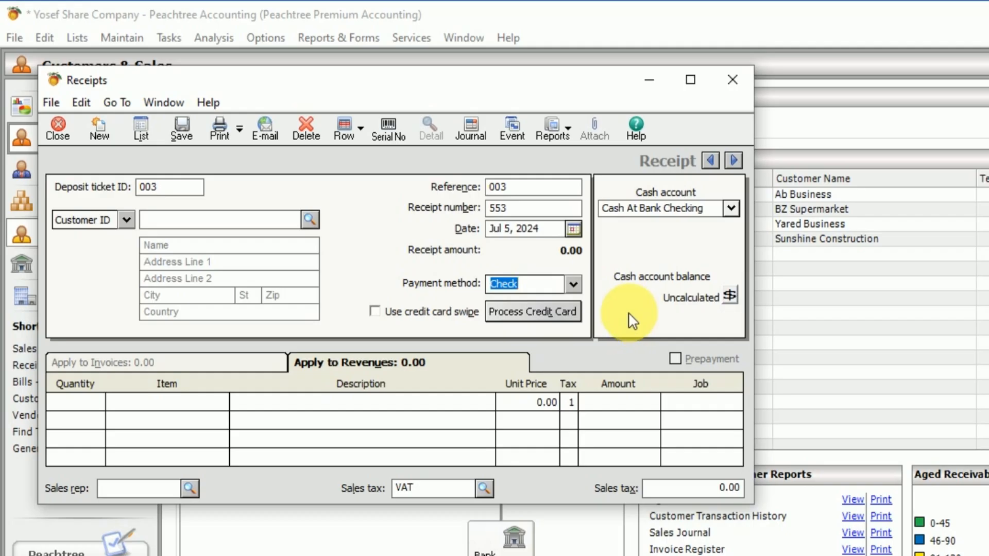
# Step: Select customer BE 1001, BZ Supermarket, on receipt 553, mark invoice 54 as paid in full and save the receipt
pyautogui.click(298, 220)
pyautogui.click(306, 219)
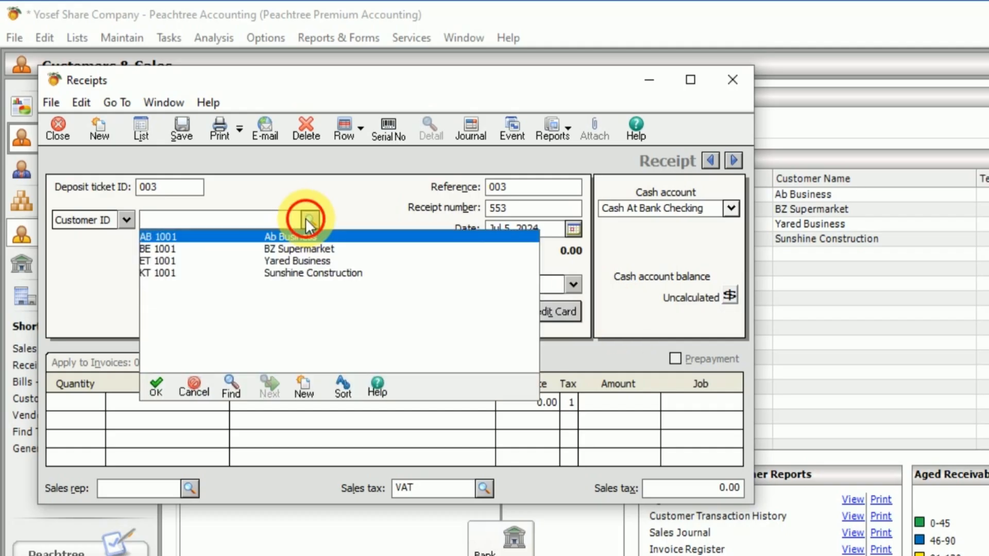
pyautogui.click(306, 218)
pyautogui.click(306, 218)
pyautogui.click(306, 218)
pyautogui.click(307, 220)
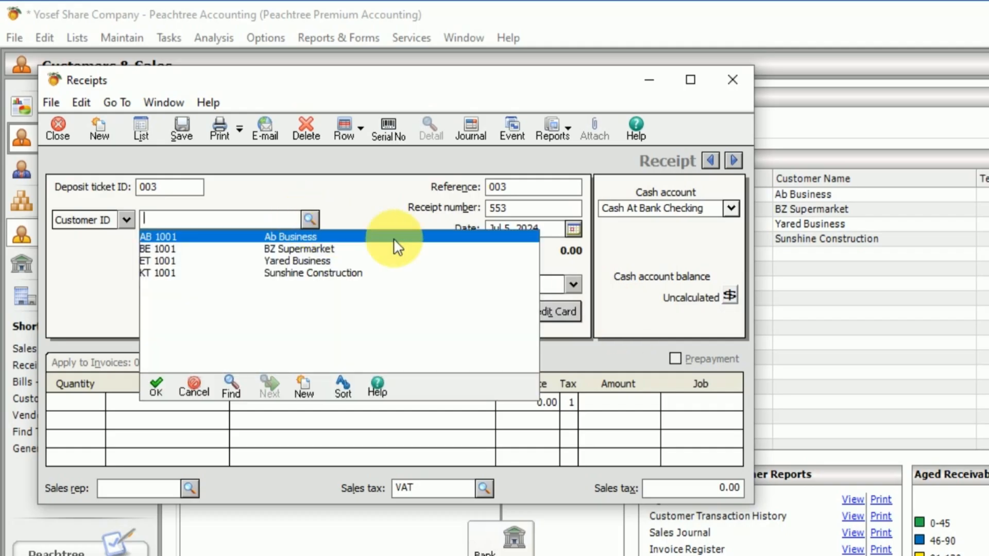
pyautogui.doubleClick(320, 248)
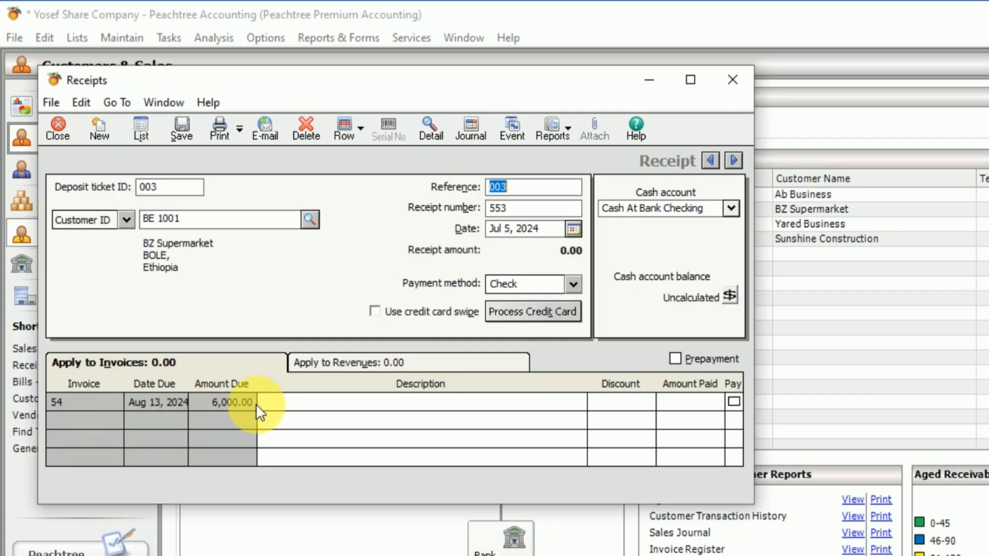
pyautogui.click(734, 402)
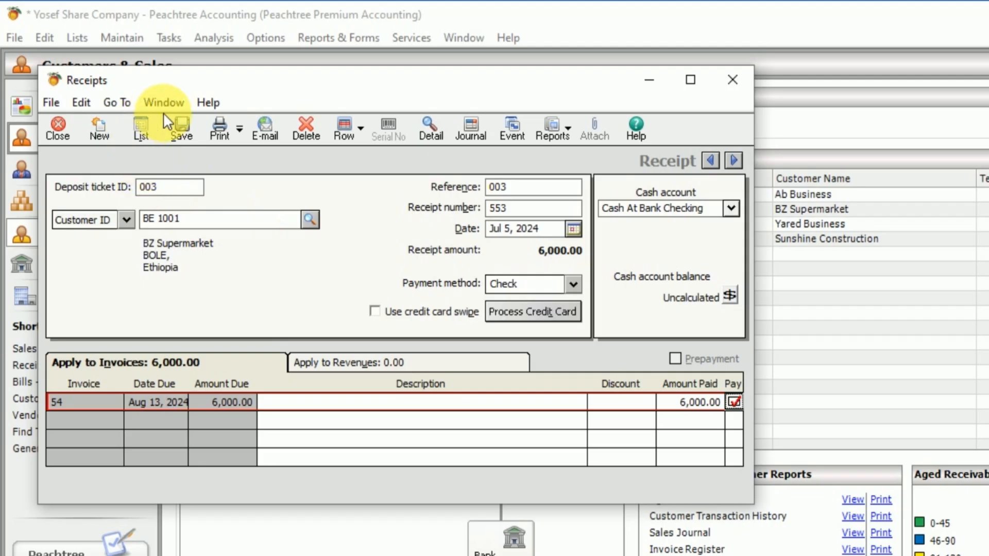
pyautogui.click(180, 125)
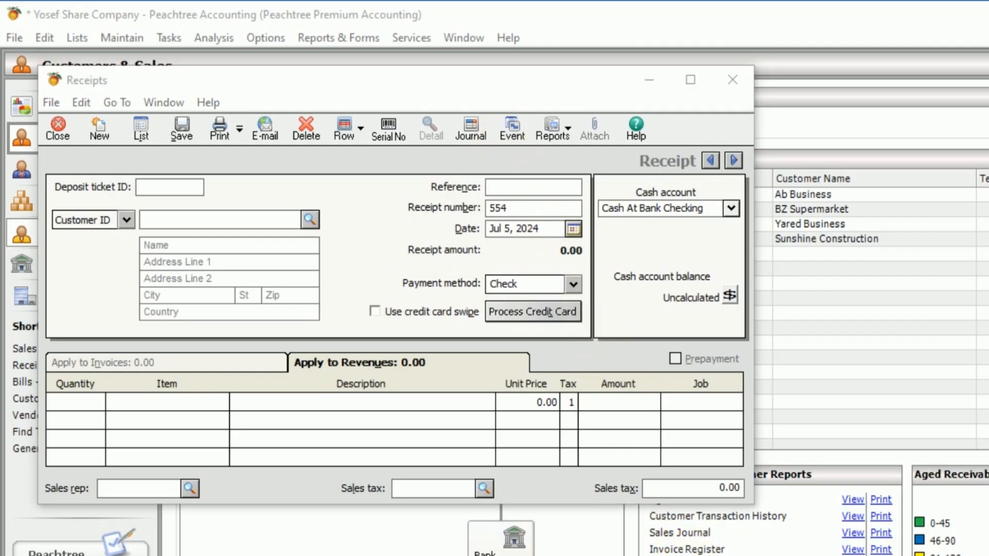
# Step: Read transaction 6 in the Word exercise, then open the Sales/Invoicing form in Peachtree
pyautogui.hotkey('alt', 'Tab')
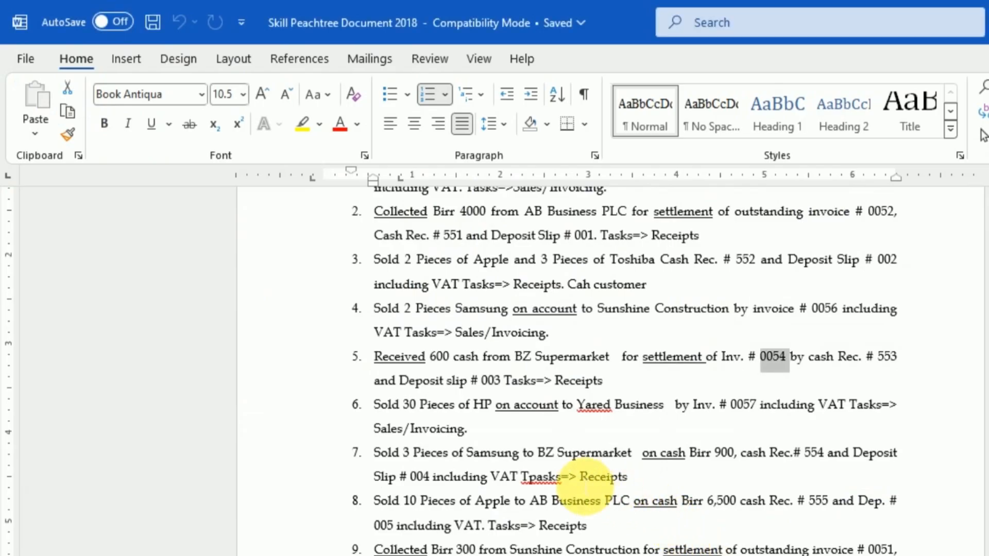
pyautogui.scroll(-3, 579, 476)
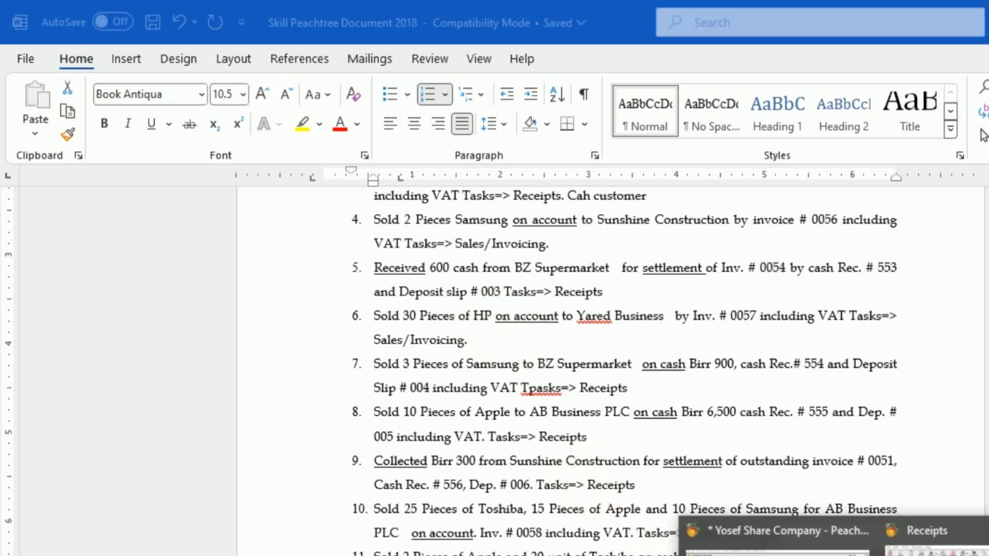
pyautogui.click(783, 546)
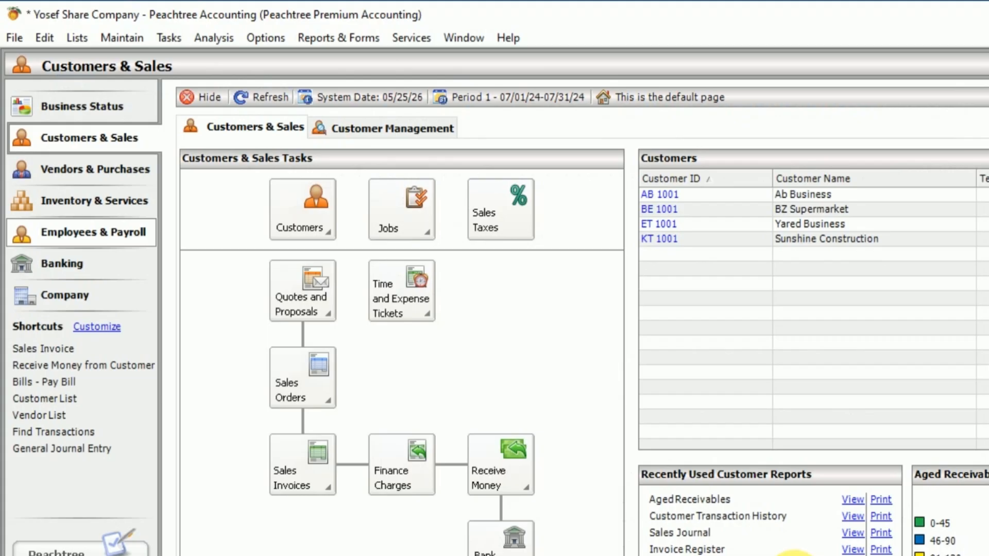
pyautogui.click(173, 38)
pyautogui.moveTo(214, 37)
pyautogui.moveTo(175, 34)
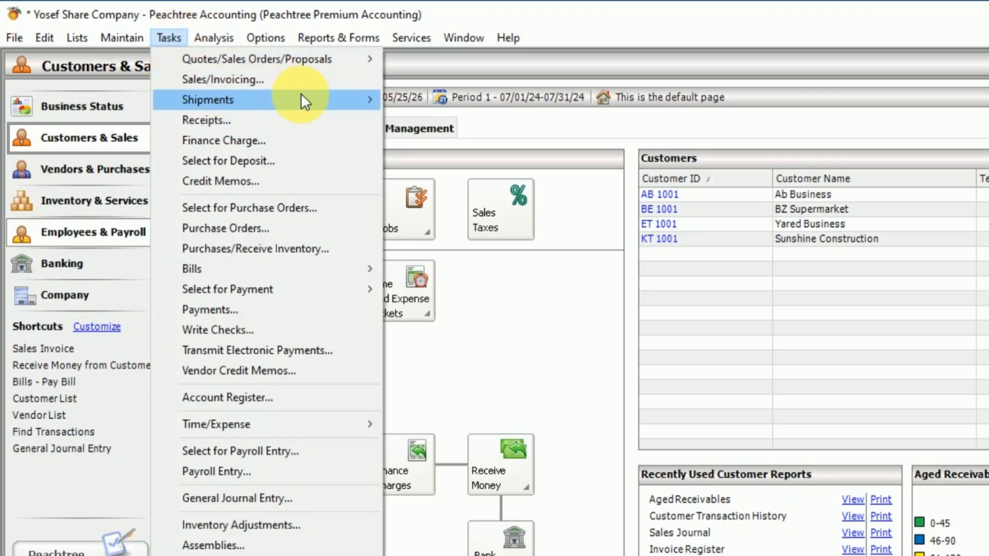
pyautogui.click(245, 79)
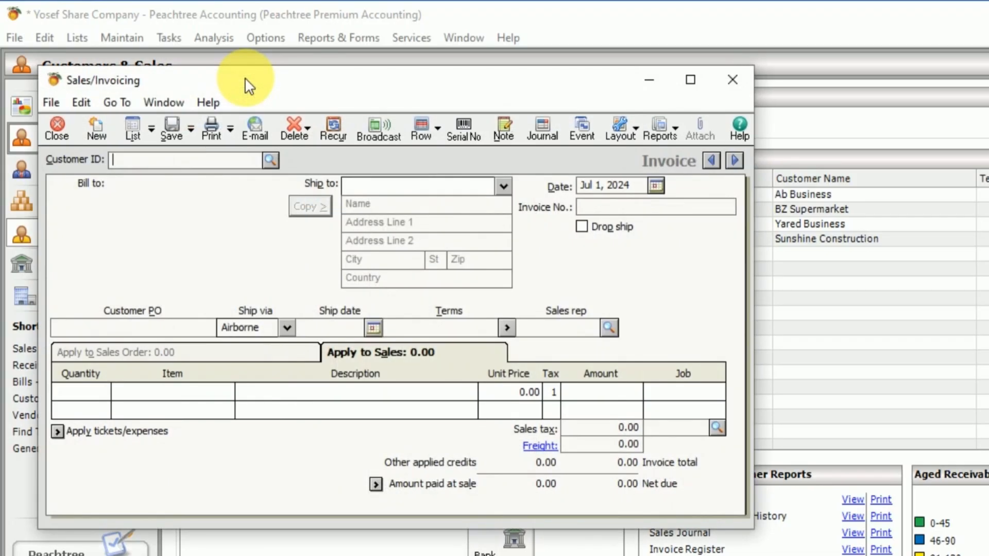
# Step: Fill the invoice header with customer ET 1001, Yared Business, date Jul 6, 2024 and invoice number 0057
pyautogui.click(270, 160)
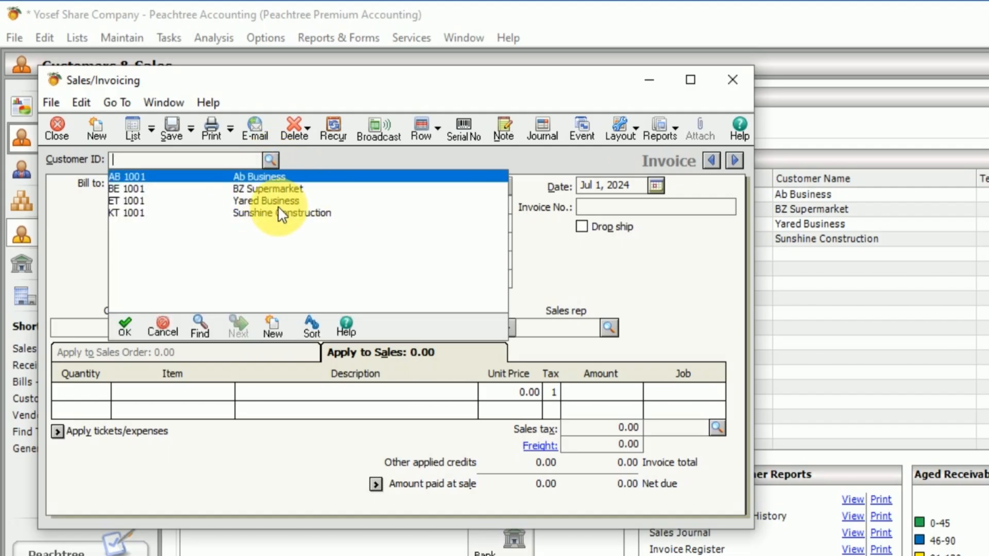
pyautogui.doubleClick(276, 201)
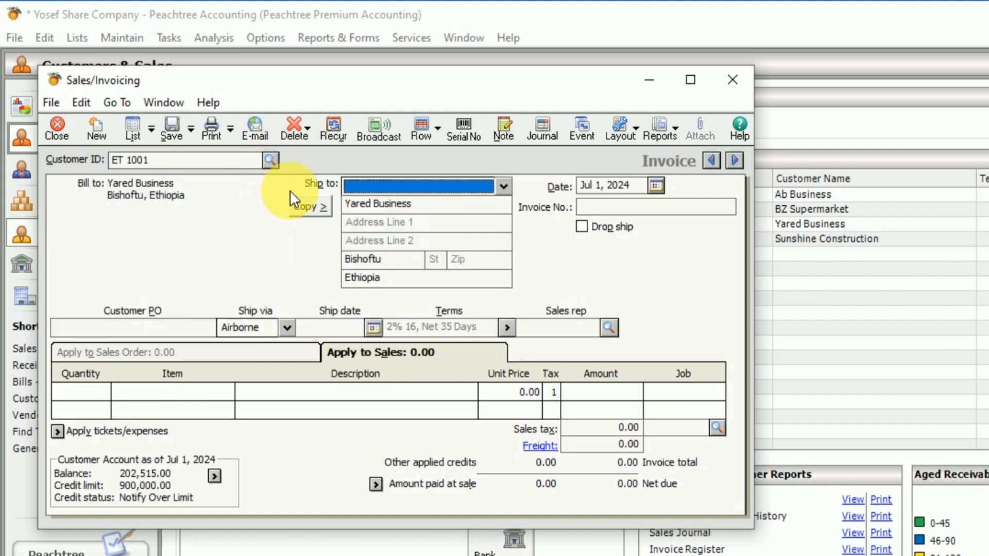
pyautogui.click(657, 181)
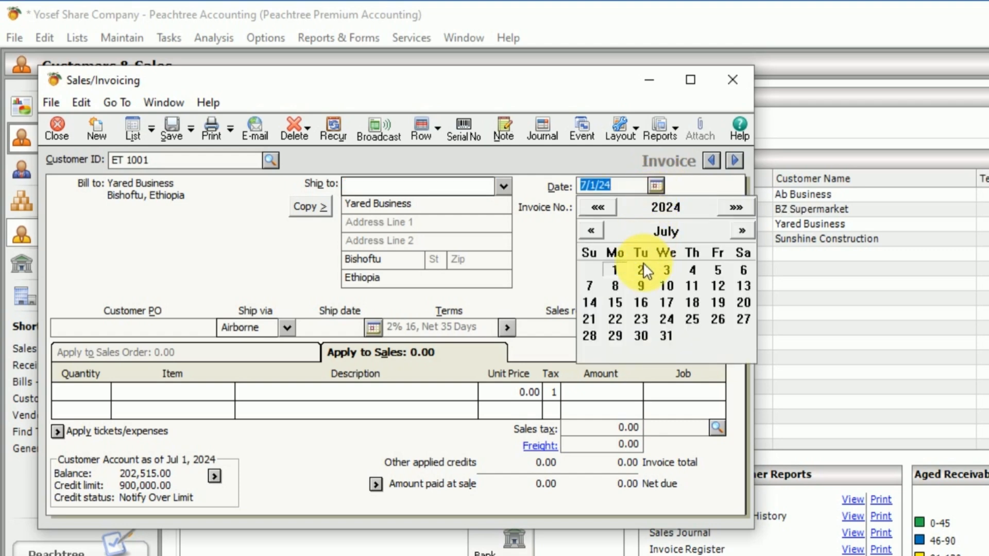
pyautogui.click(742, 269)
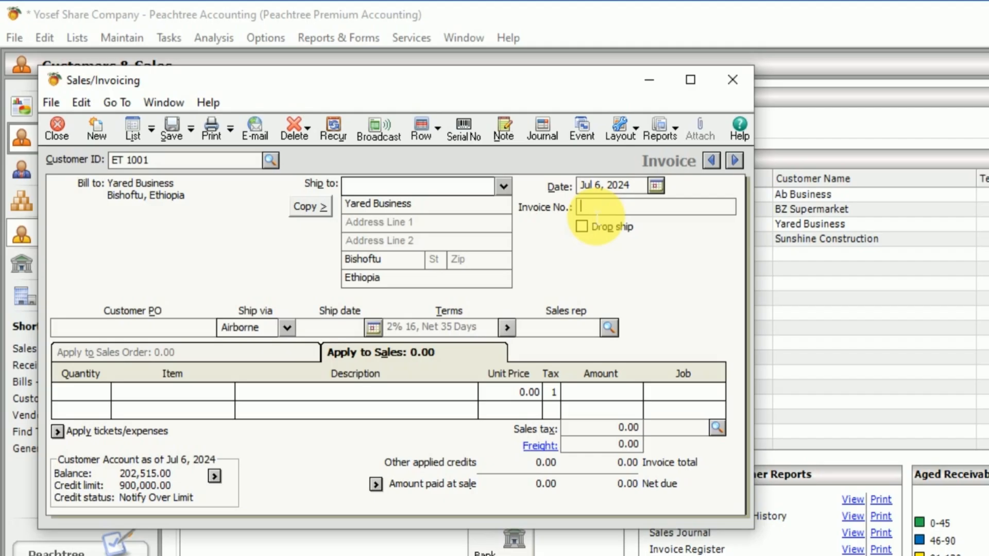
pyautogui.write('0057')
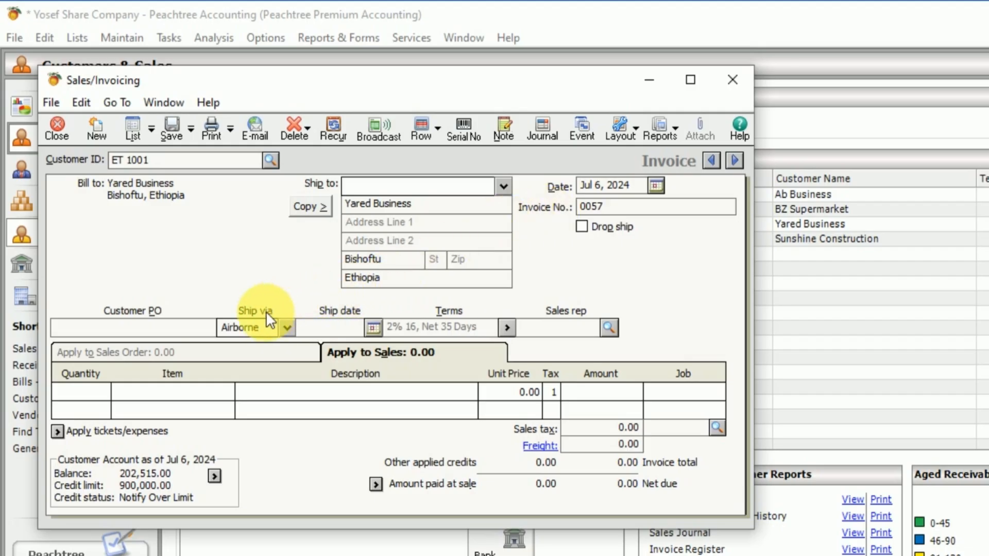
# Step: Fill the first sales line of invoice 0057 with quantity 30 of item H 001, HP
pyautogui.click(88, 399)
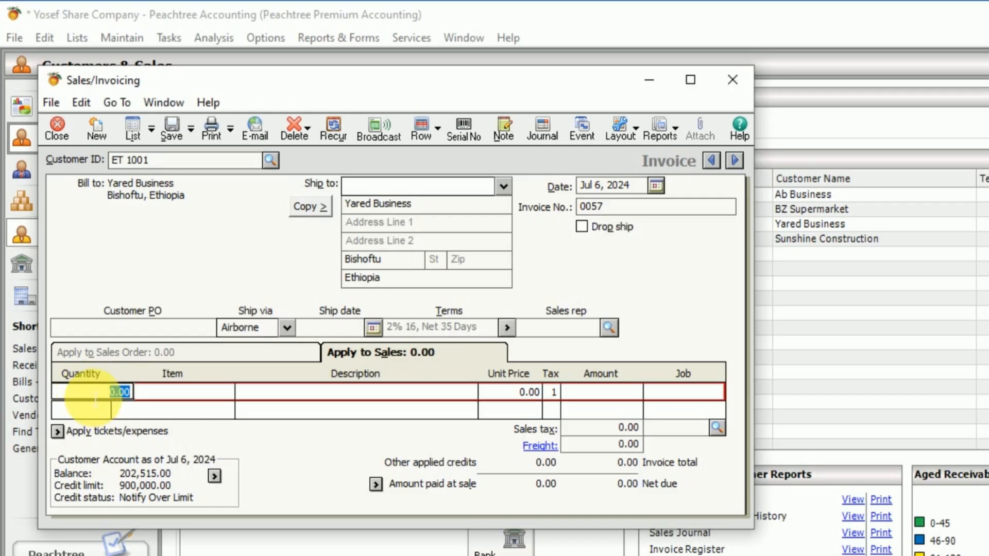
pyautogui.write('30')
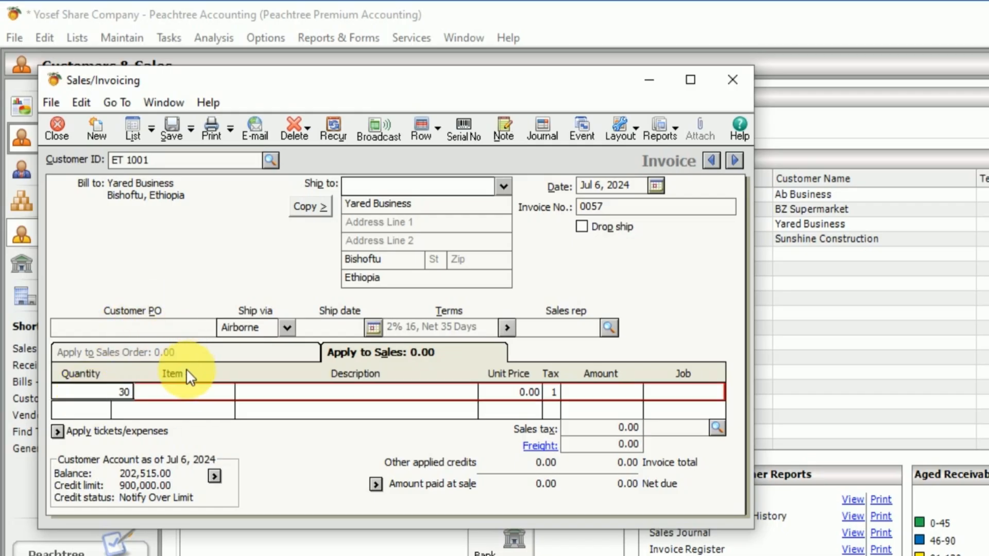
pyautogui.click(201, 393)
pyautogui.click(226, 390)
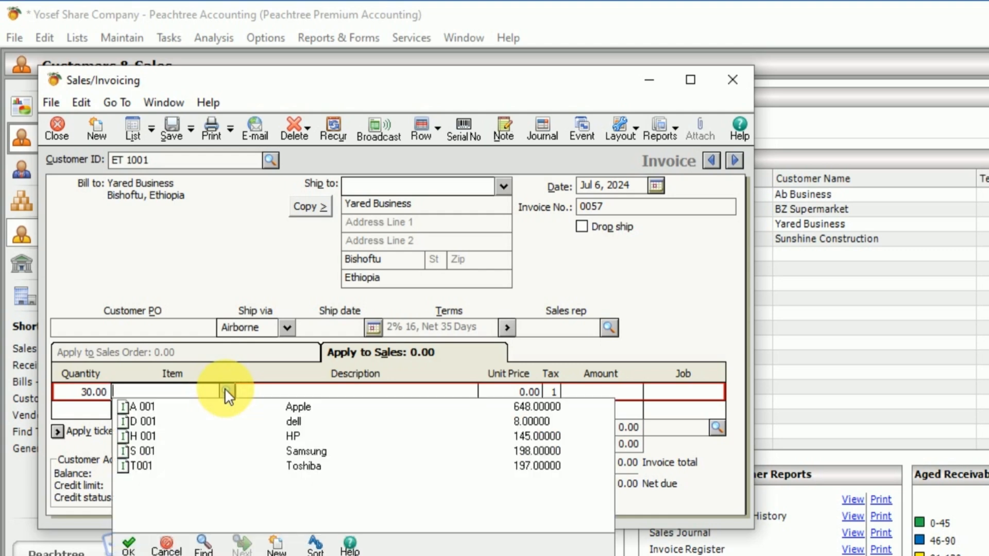
pyautogui.doubleClick(305, 434)
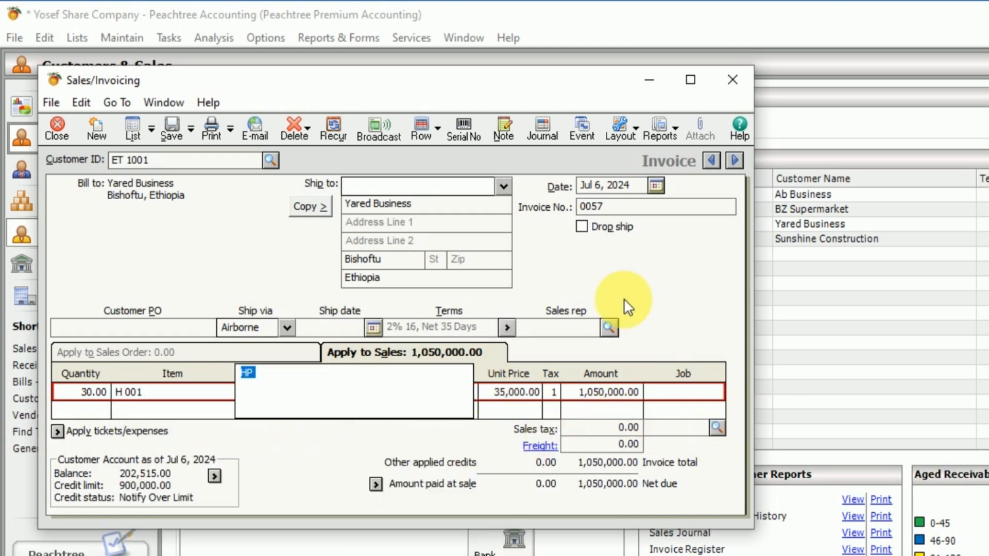
# Step: Apply the VAT sales tax to invoice 0057 and save it despite exceeding the customer's credit limit
pyautogui.click(717, 426)
pyautogui.click(718, 426)
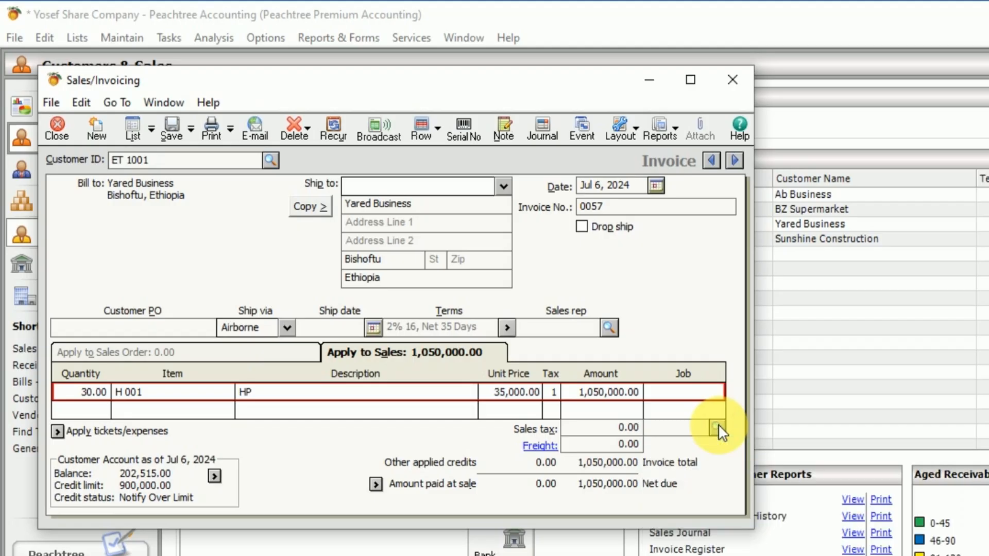
pyautogui.click(718, 426)
pyautogui.click(686, 443)
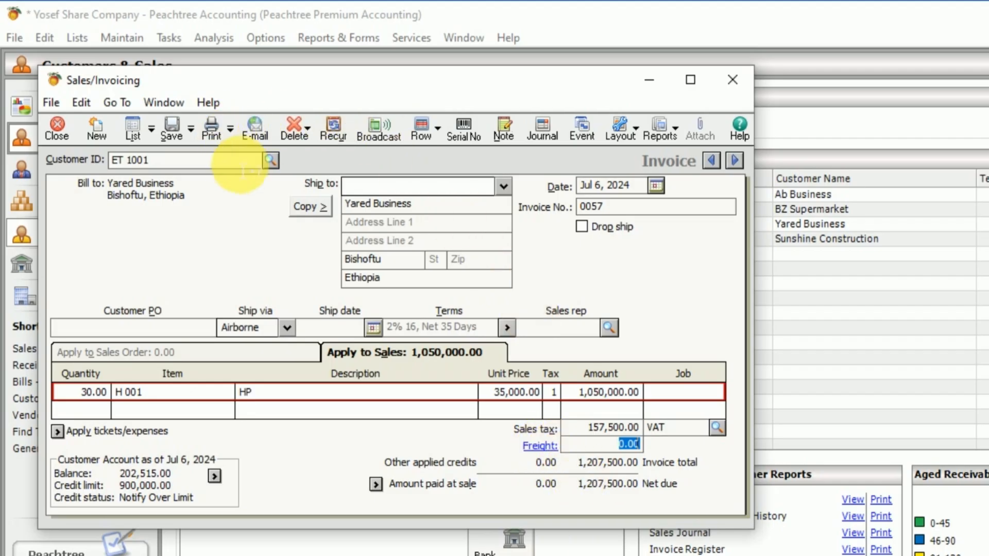
pyautogui.click(171, 126)
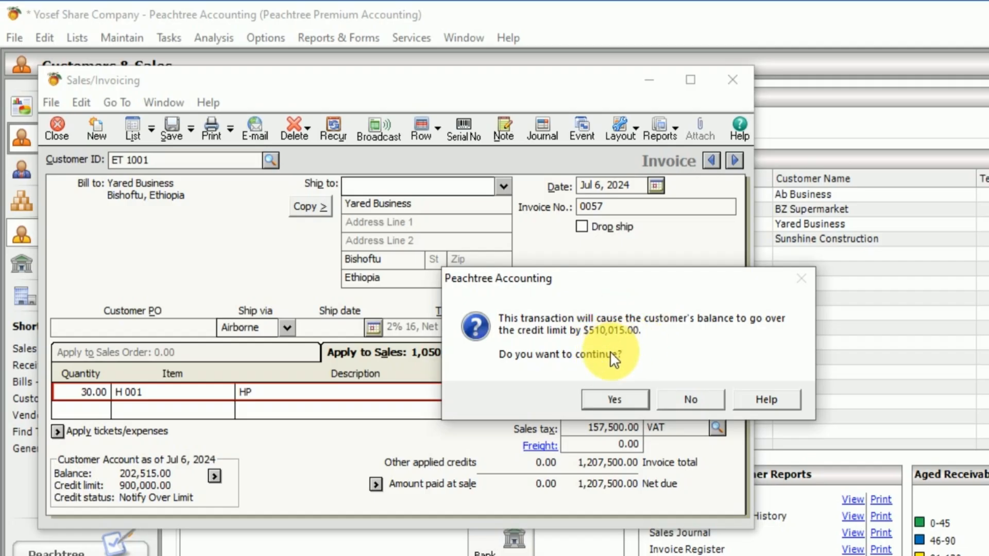
pyautogui.click(616, 398)
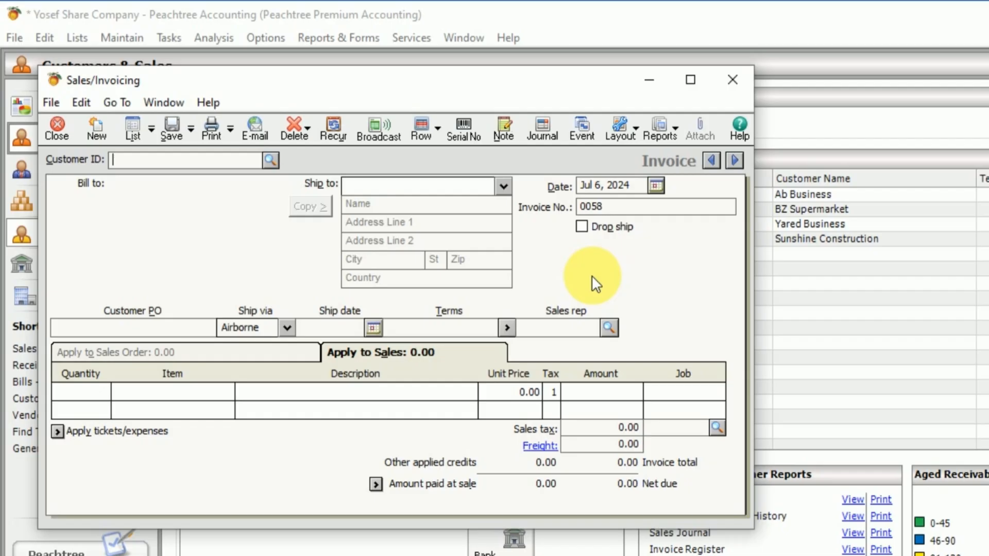
# Step: Read transaction 7 in the Word exercise, then open the Receipts form in Peachtree
pyautogui.hotkey('alt', 'Tab')
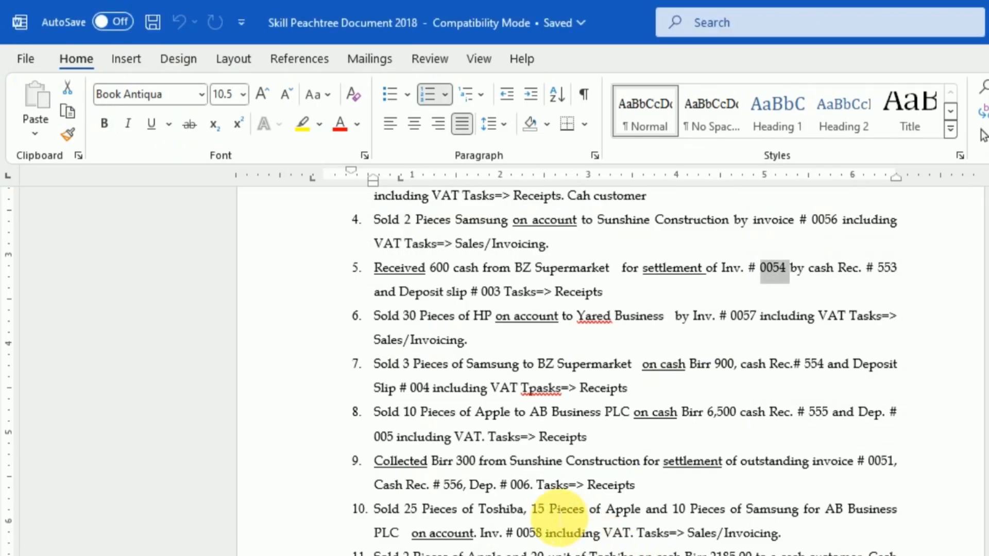
pyautogui.scroll(-1, 550, 515)
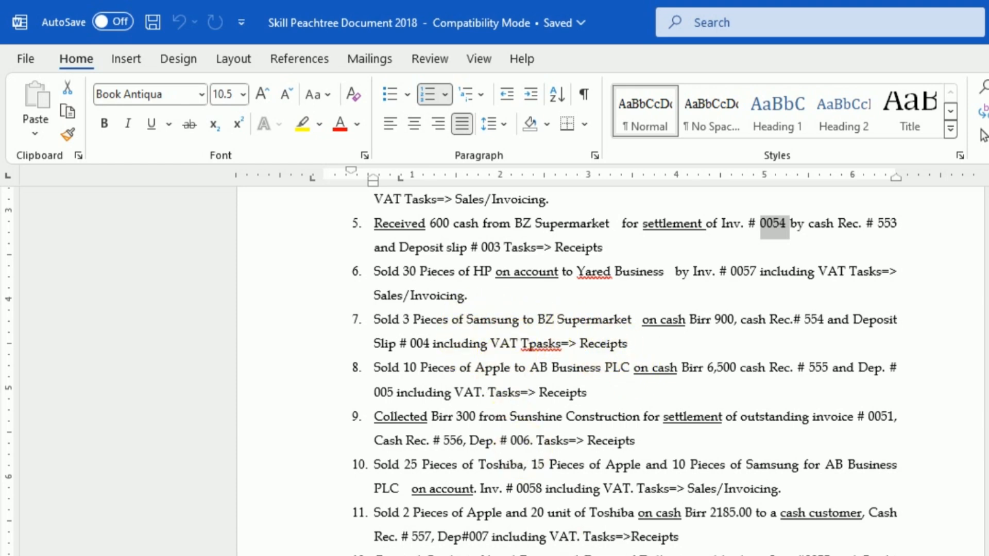
pyautogui.click(786, 555)
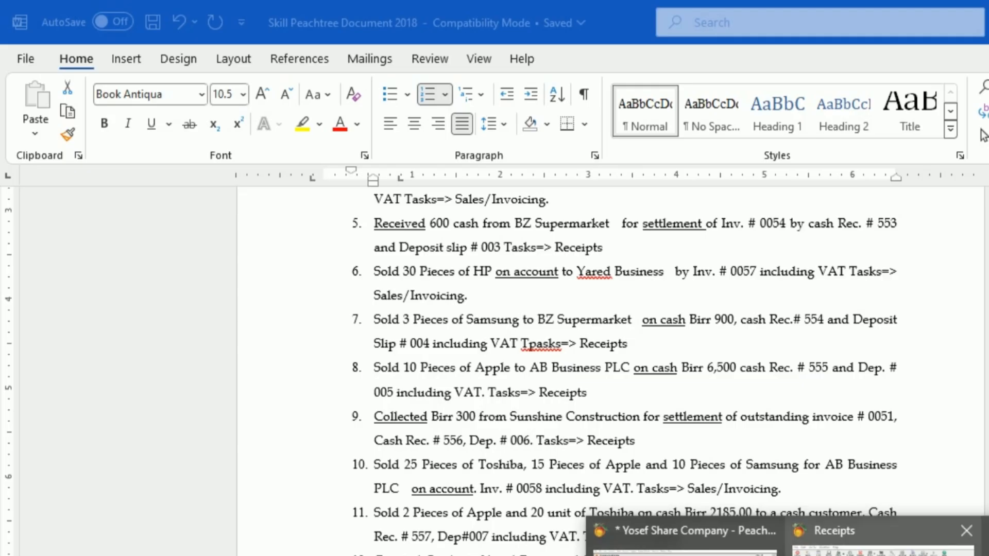
pyautogui.click(858, 541)
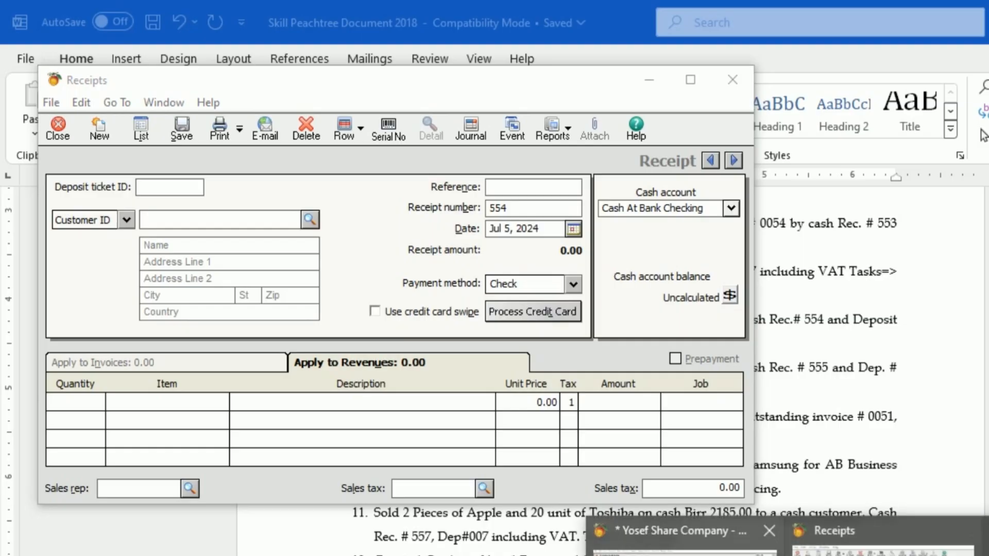
pyautogui.click(664, 533)
pyautogui.click(169, 39)
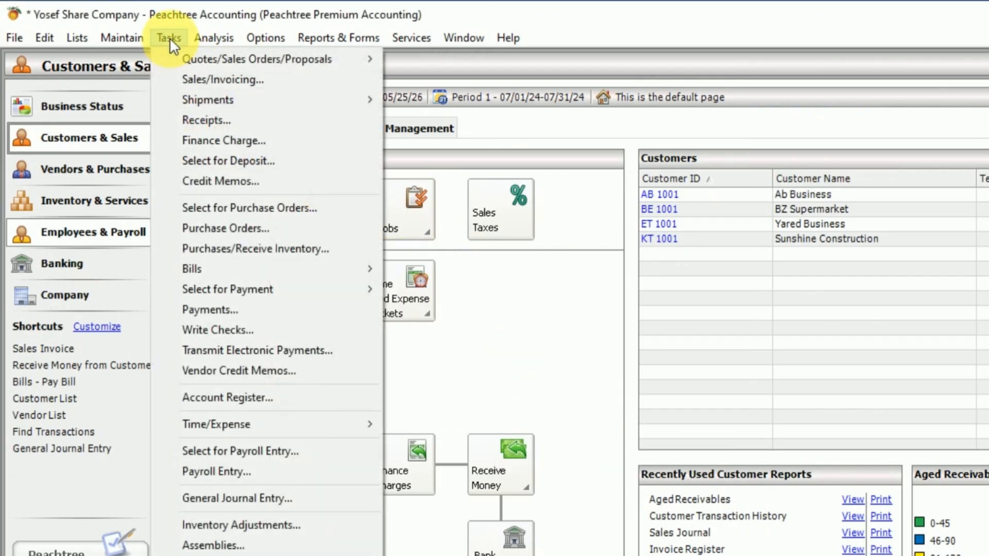
pyautogui.click(194, 119)
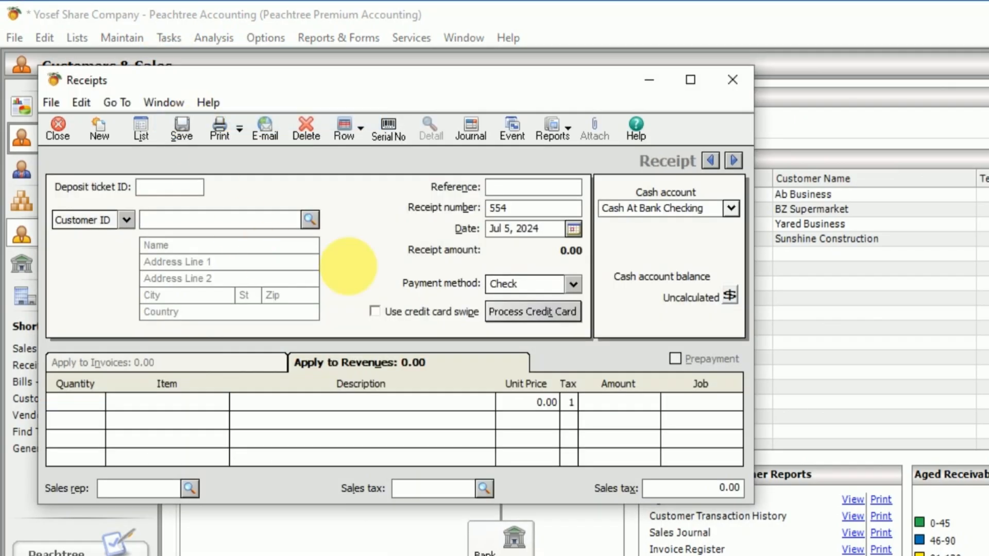
# Step: Fill the header of receipt 554 with deposit ticket ID 004, reference 004, date Jul 7, 2024 and customer BE 1001, BZ Supermarket
pyautogui.click(196, 194)
pyautogui.write('004')
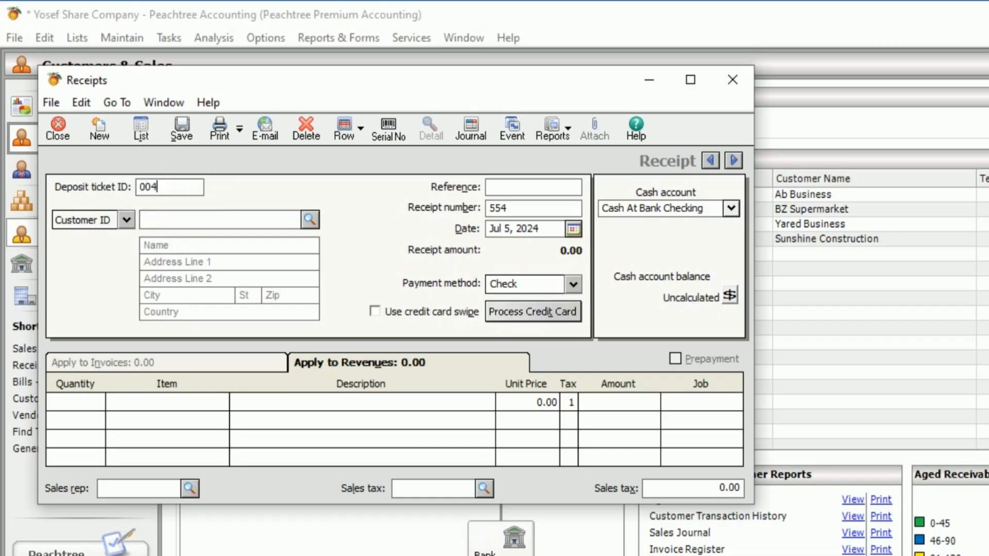
pyautogui.click(507, 189)
pyautogui.write('004')
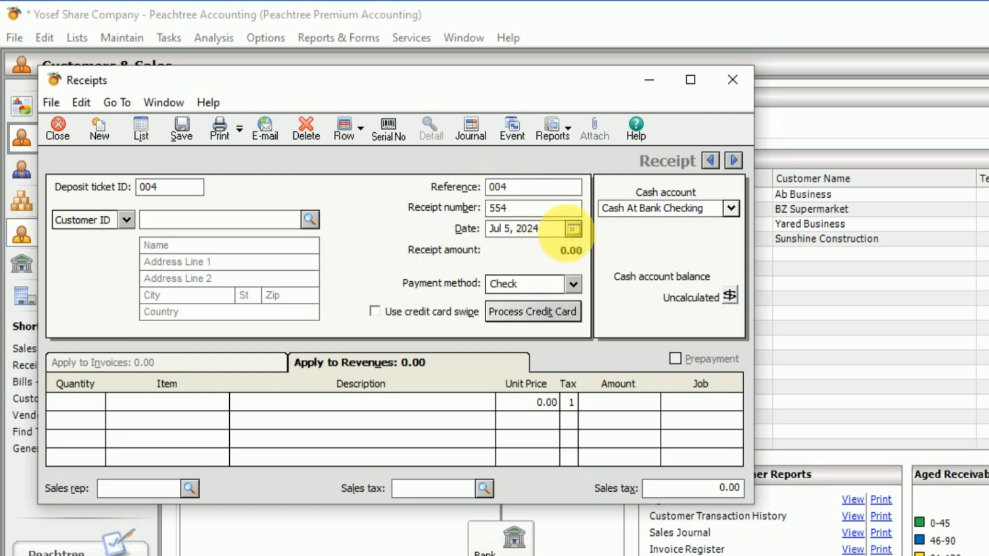
pyautogui.click(574, 228)
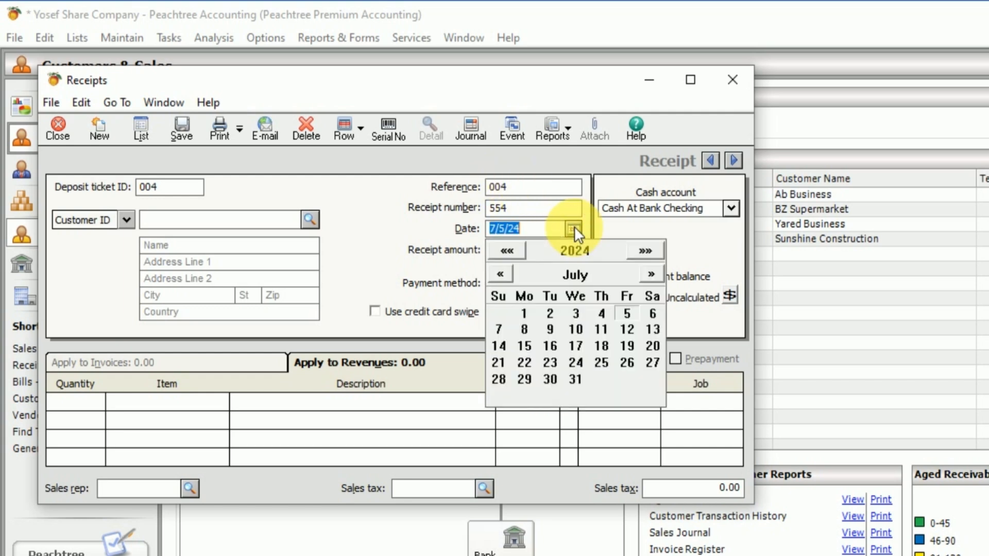
pyautogui.click(503, 329)
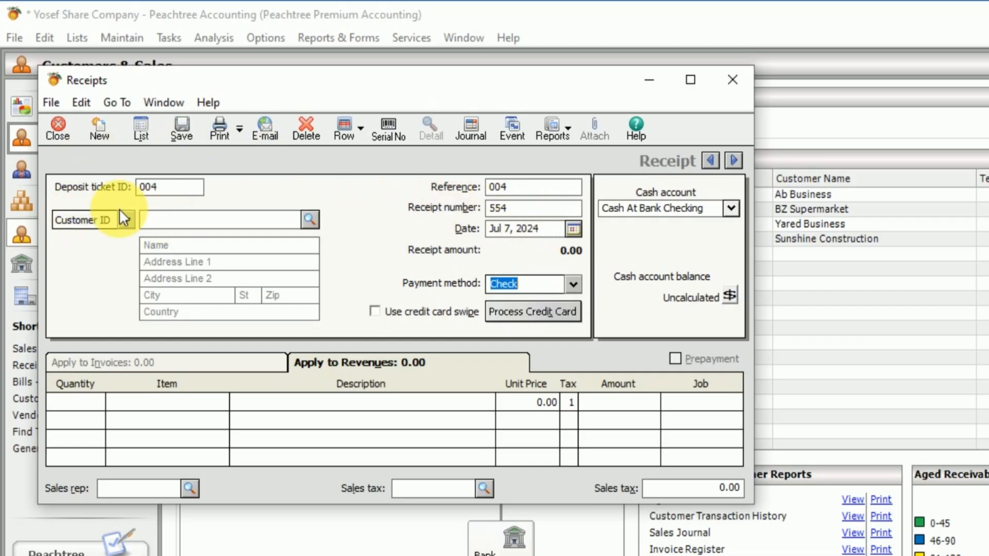
pyautogui.click(309, 220)
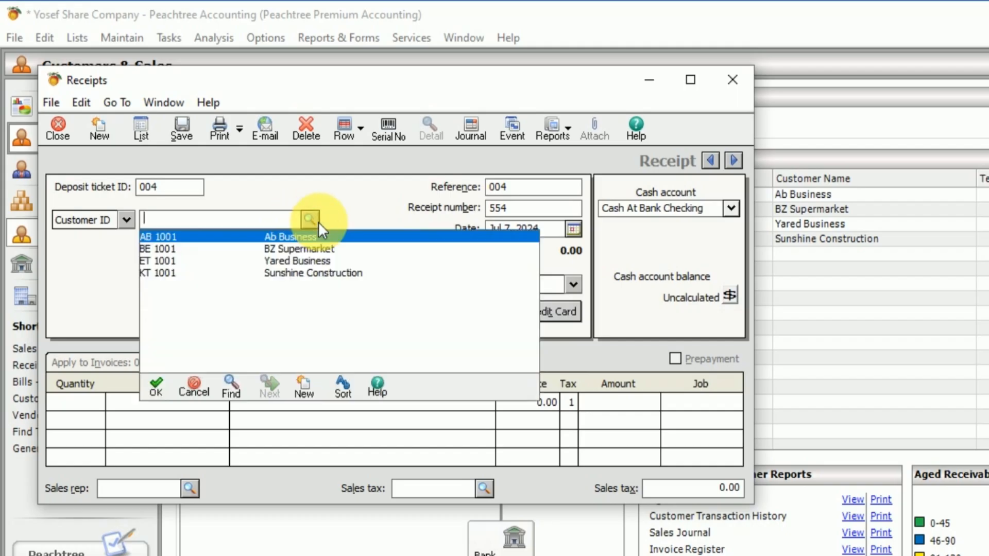
pyautogui.doubleClick(300, 250)
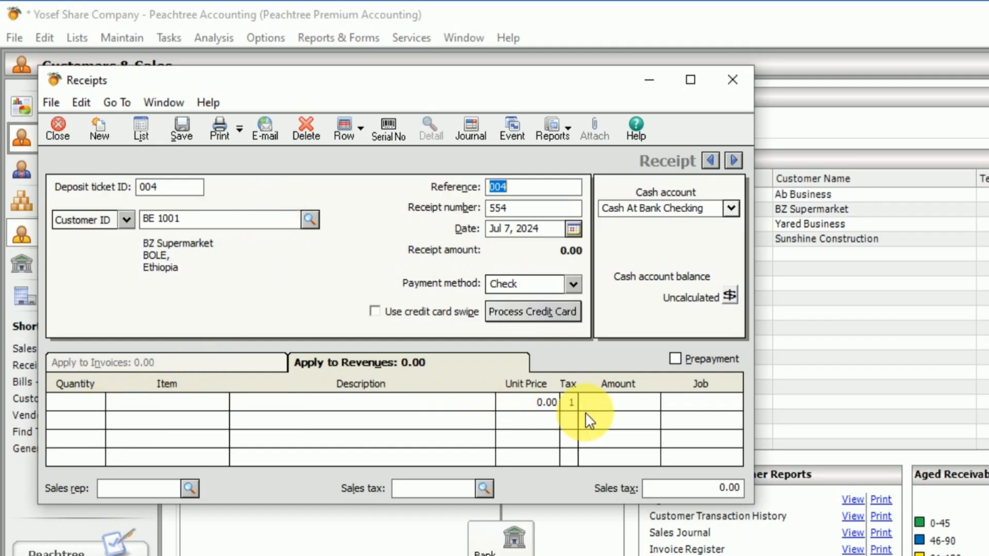
# Step: Fill the first revenue line of receipt 554 with quantity 3 of item S 001, Samsung
pyautogui.click(201, 360)
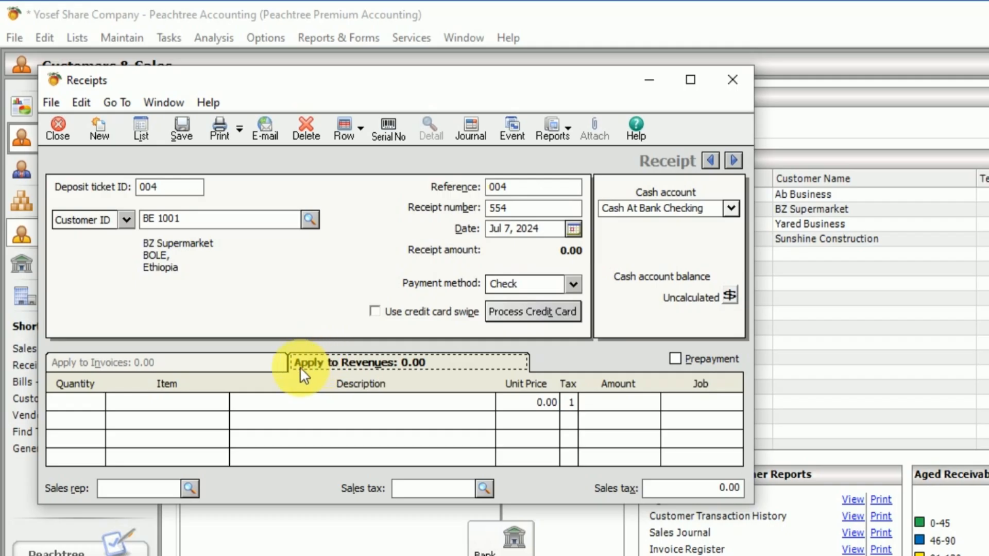
pyautogui.click(86, 402)
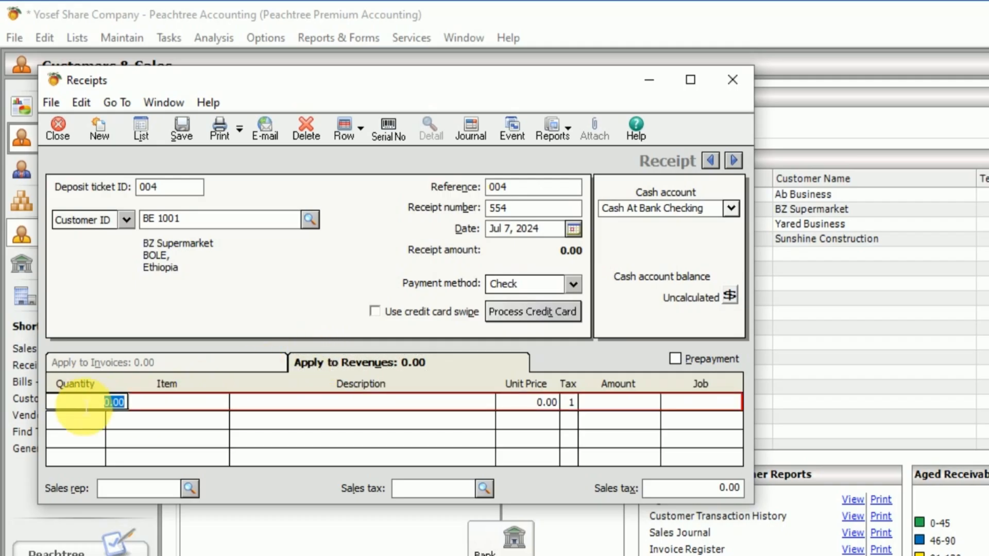
pyautogui.write('3')
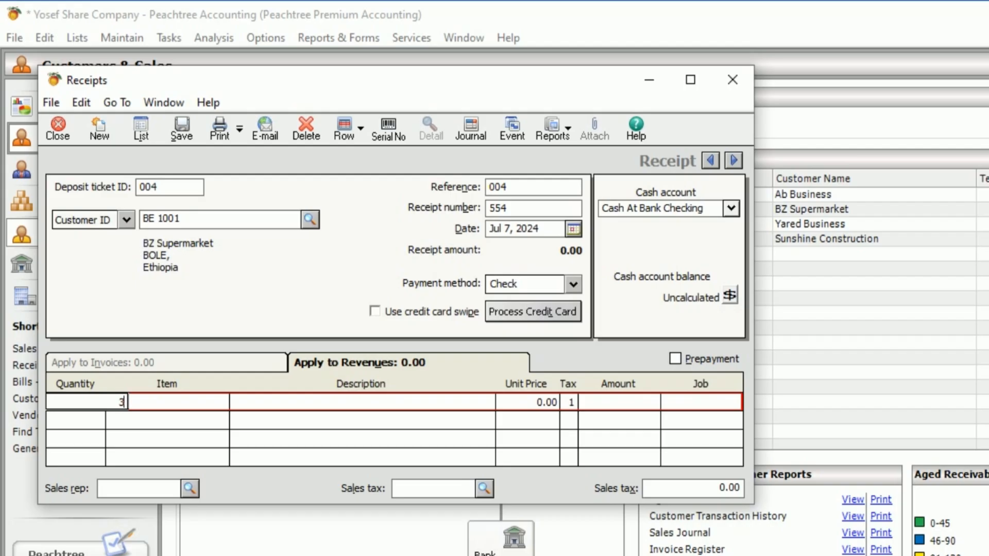
pyautogui.press('Tab')
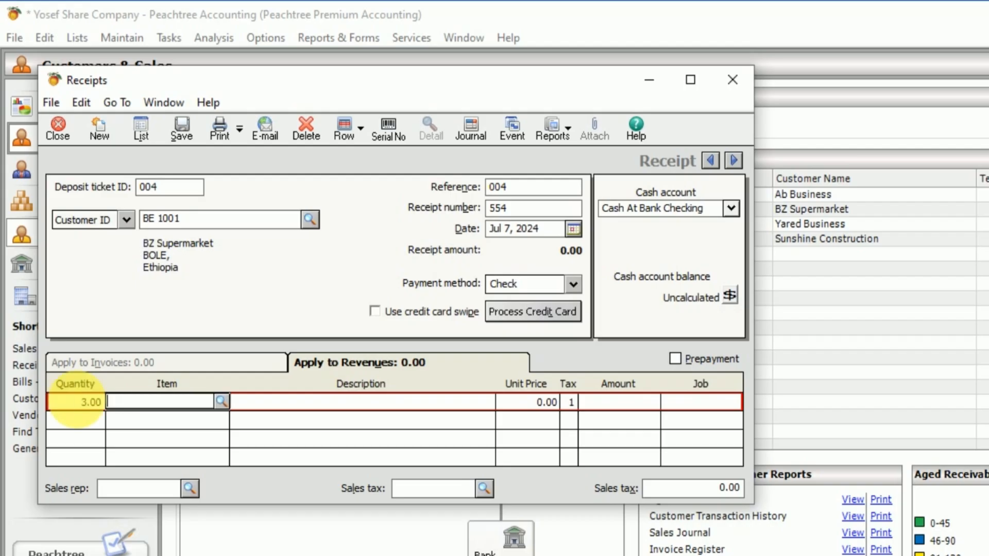
pyautogui.click(222, 402)
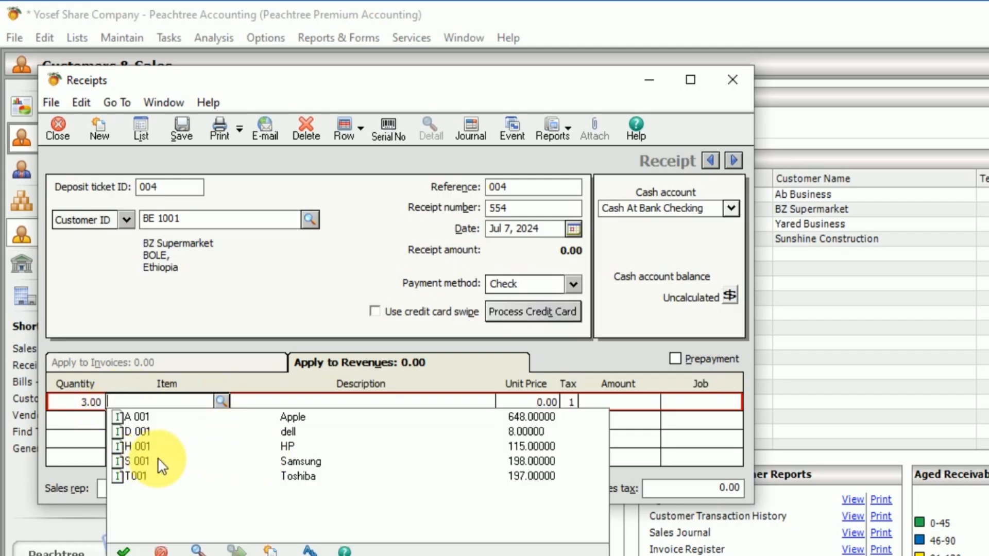
pyautogui.click(301, 463)
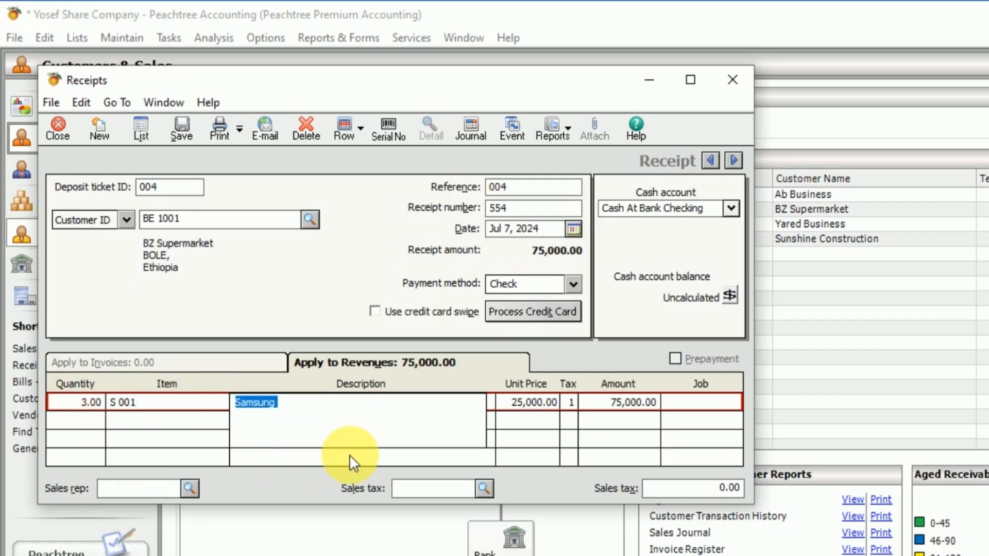
# Step: Apply the VAT sales tax to receipt 554 and save it
pyautogui.click(484, 487)
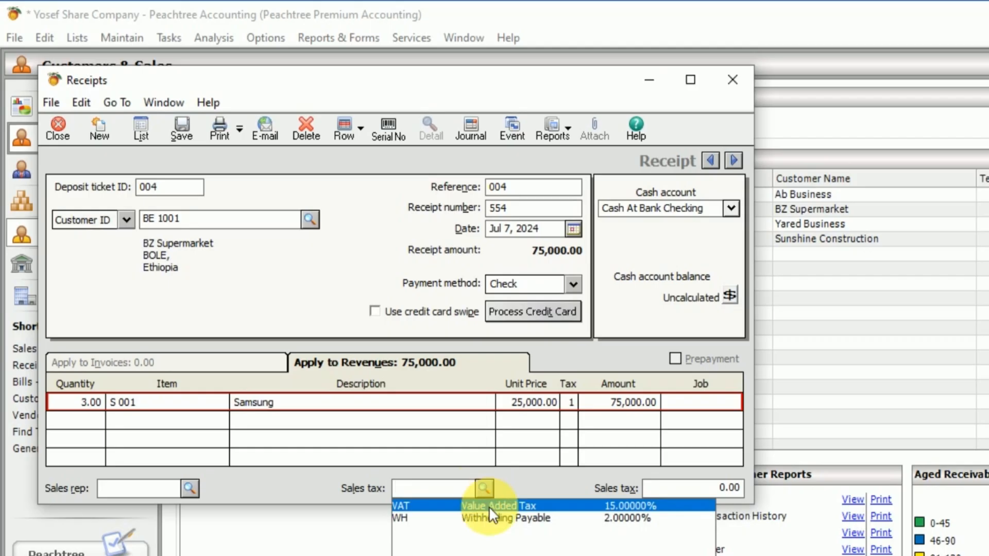
pyautogui.click(491, 506)
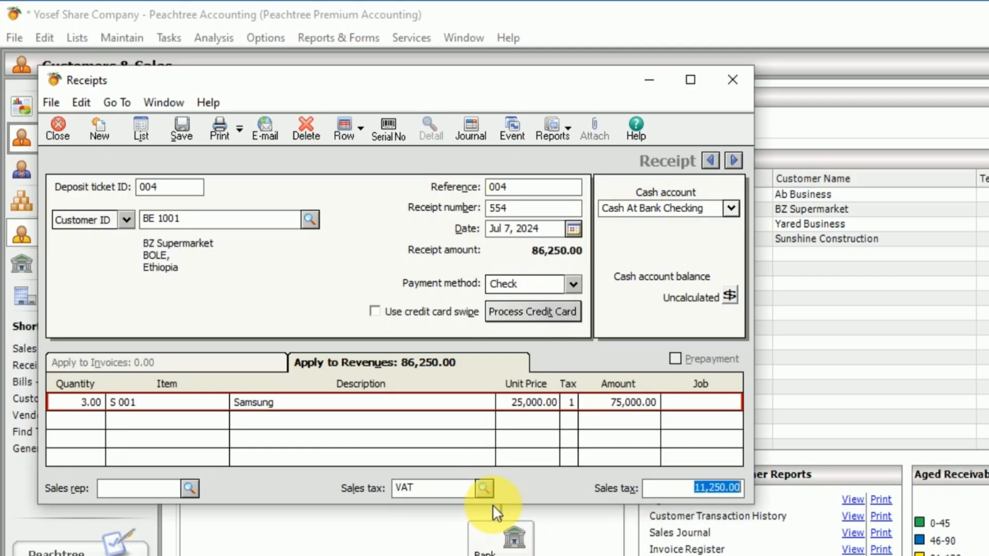
pyautogui.click(181, 125)
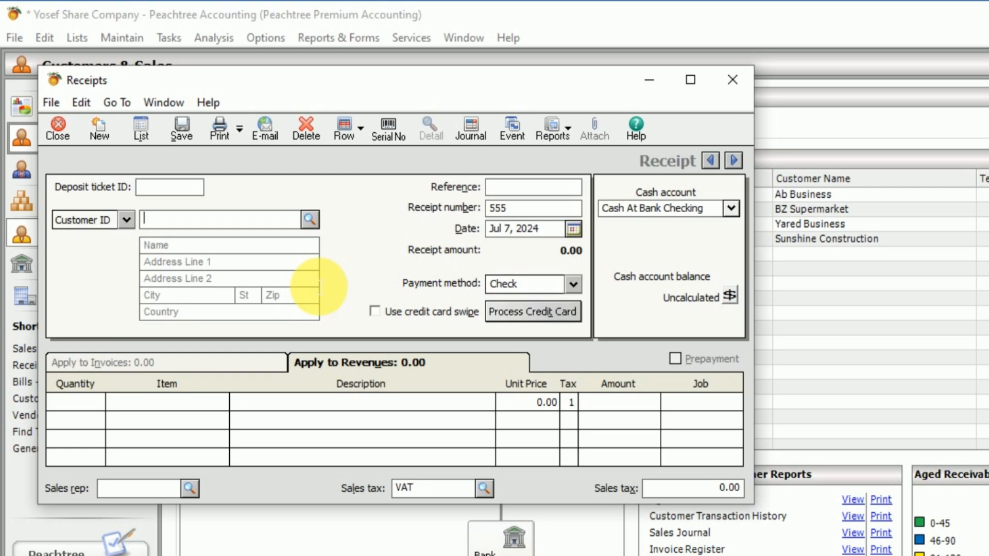
# Step: Fill the header of receipt 555 with customer AB 1001, Ab Business, deposit ticket ID 005 and reference 005
pyautogui.click(310, 221)
pyautogui.click(310, 221)
pyautogui.click(310, 221)
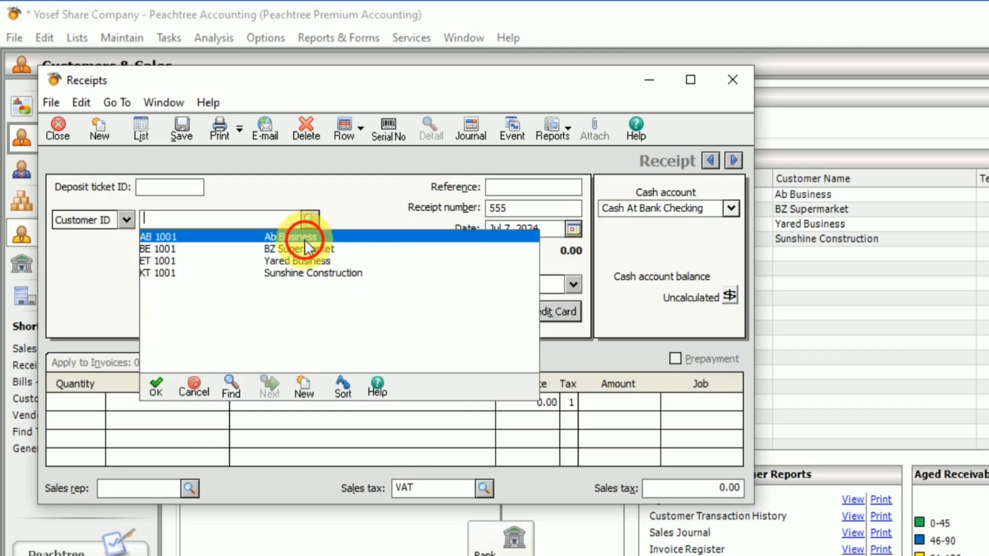
pyautogui.doubleClick(304, 233)
pyautogui.click(196, 191)
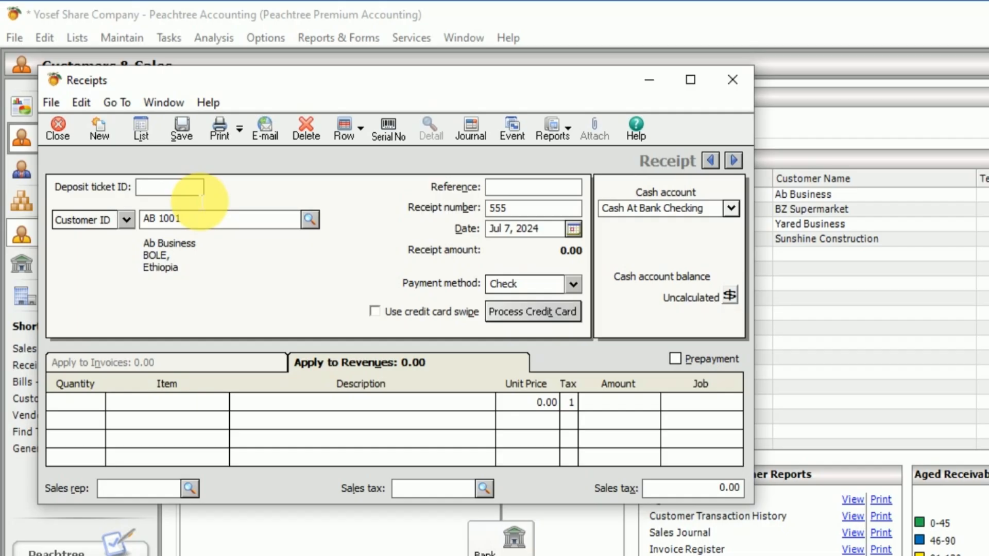
pyautogui.write('005')
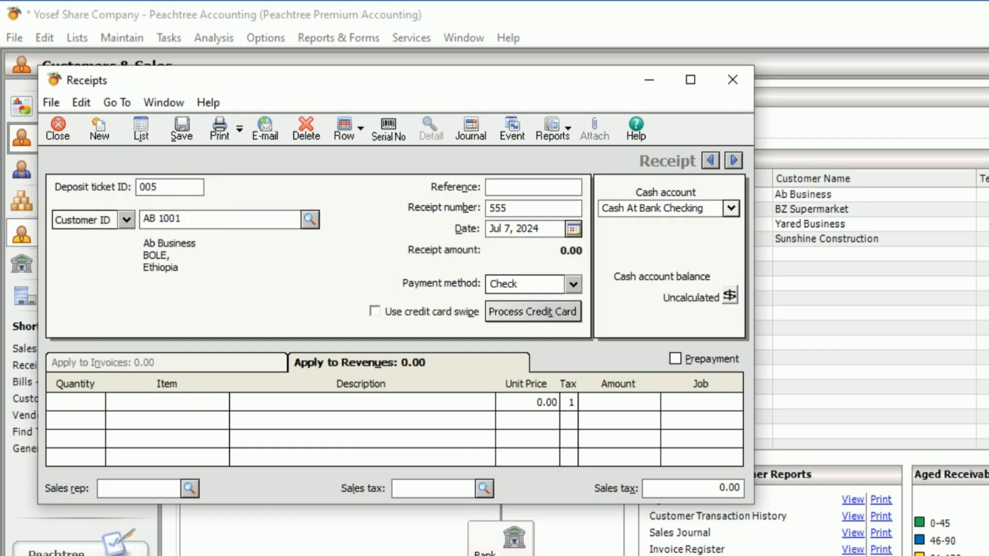
pyautogui.click(505, 187)
pyautogui.write('005')
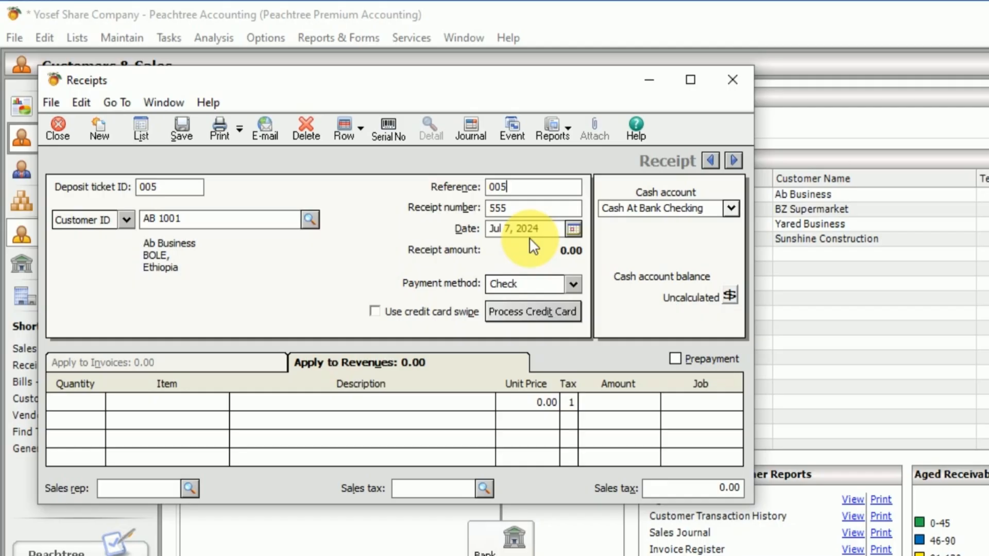
# Step: Check transaction 8 in the Word exercise, then fill the first revenue line of receipt 555 with quantity 10 of item A 001, Apple
pyautogui.hotkey('alt', 'Tab')
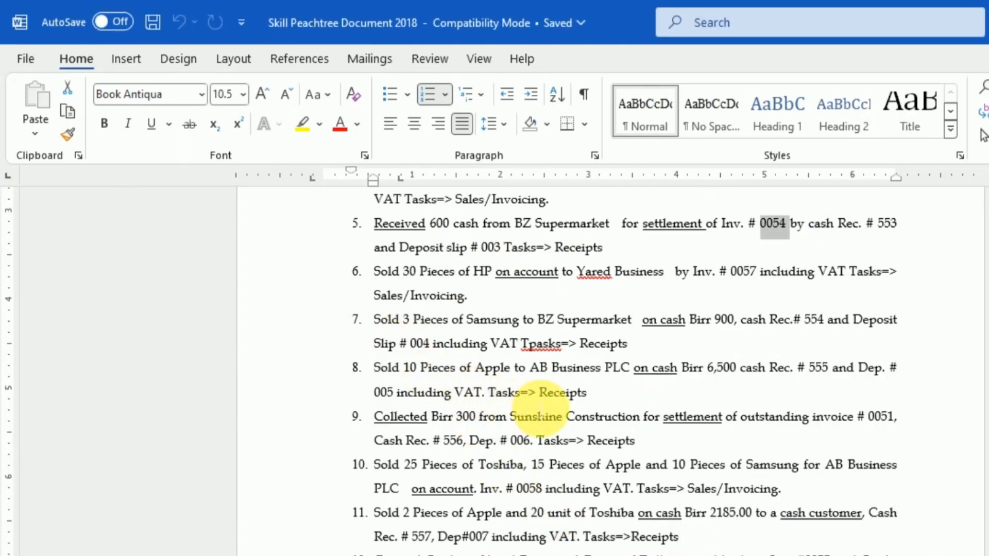
pyautogui.tripleClick(589, 394)
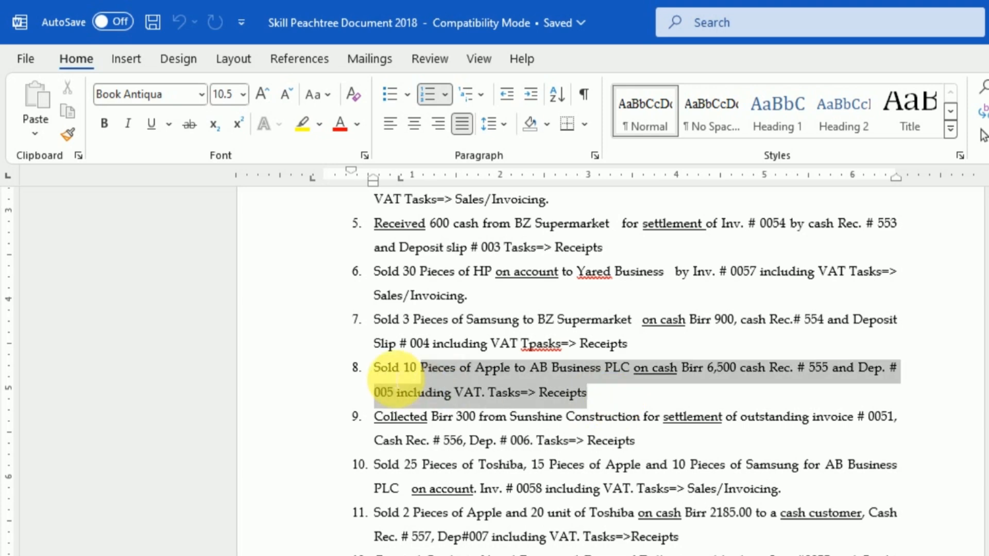
pyautogui.click(883, 555)
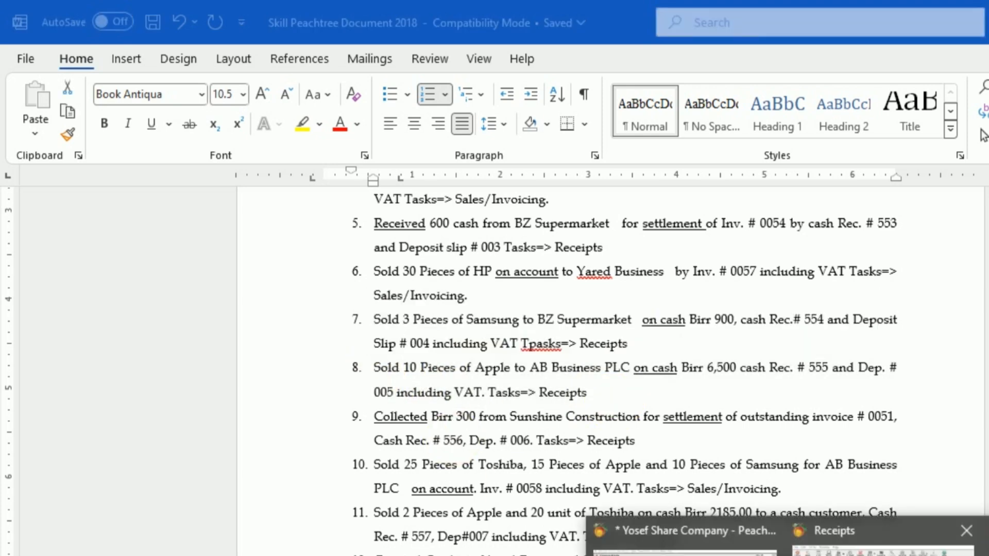
pyautogui.click(845, 530)
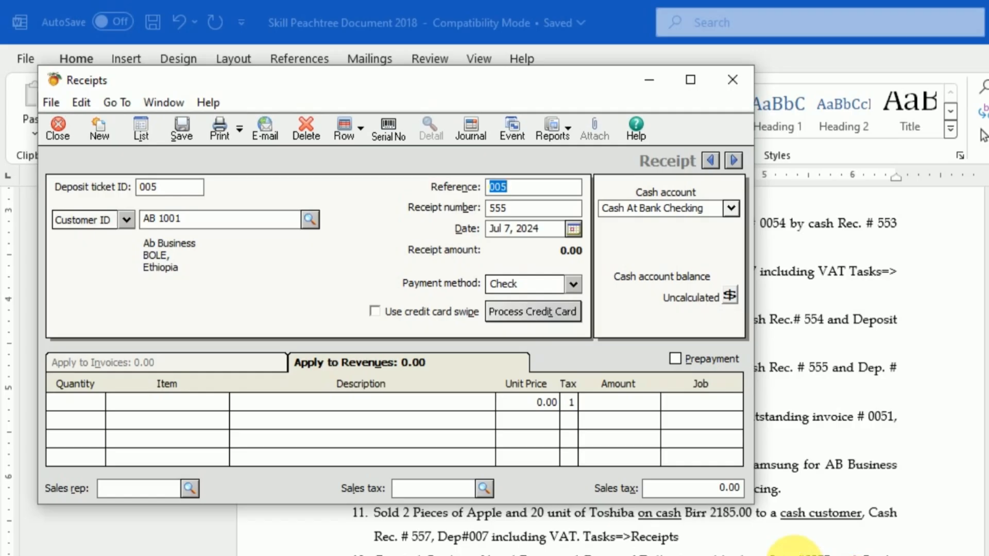
pyautogui.click(78, 406)
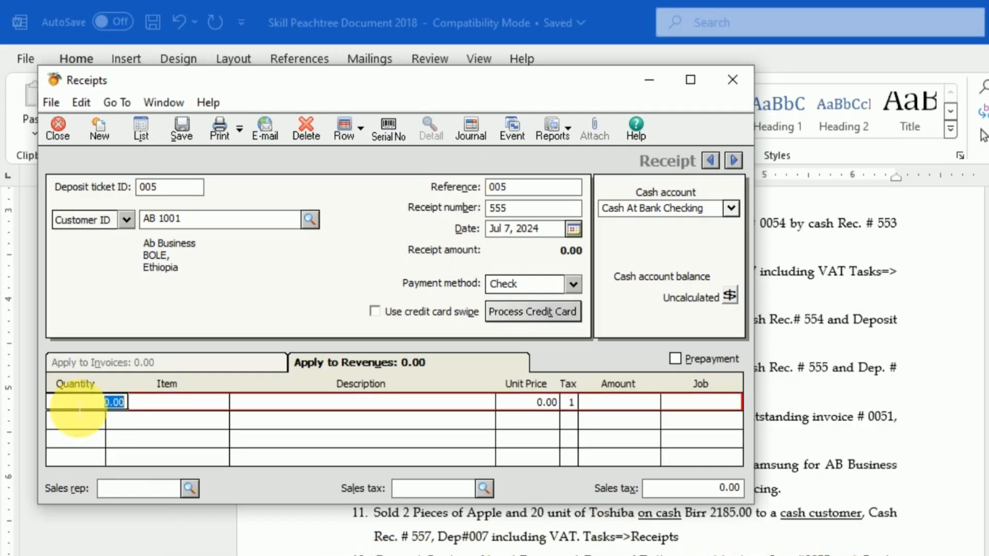
pyautogui.write('10')
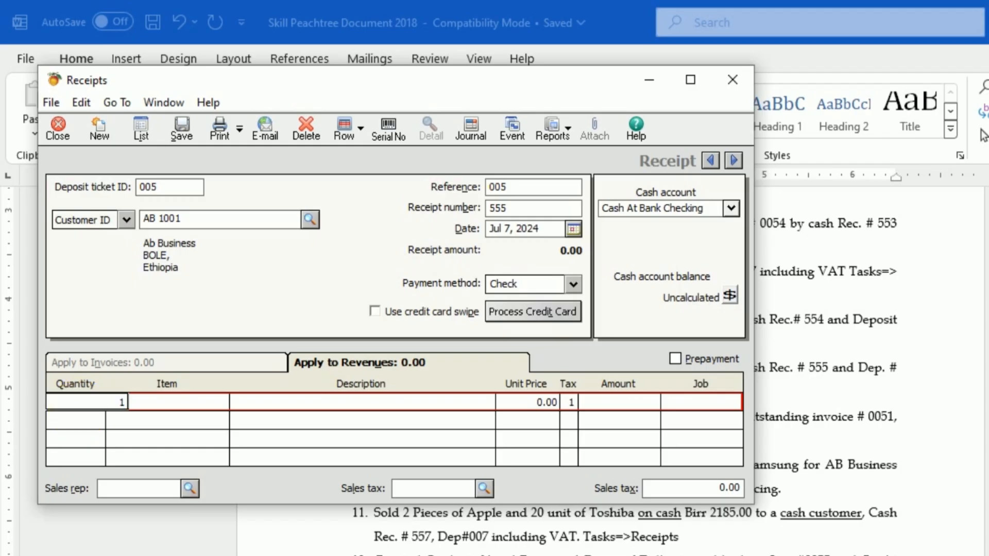
pyautogui.click(197, 397)
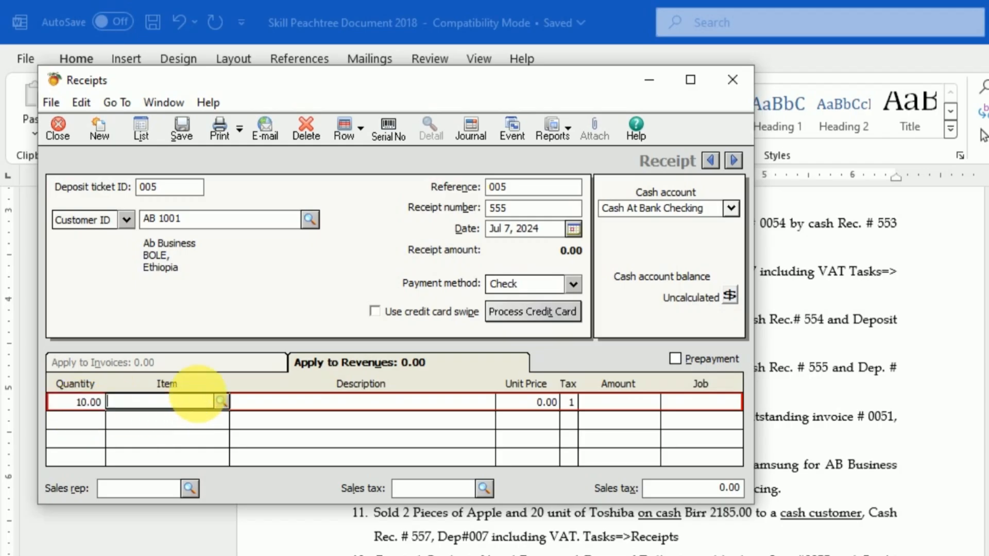
pyautogui.click(222, 401)
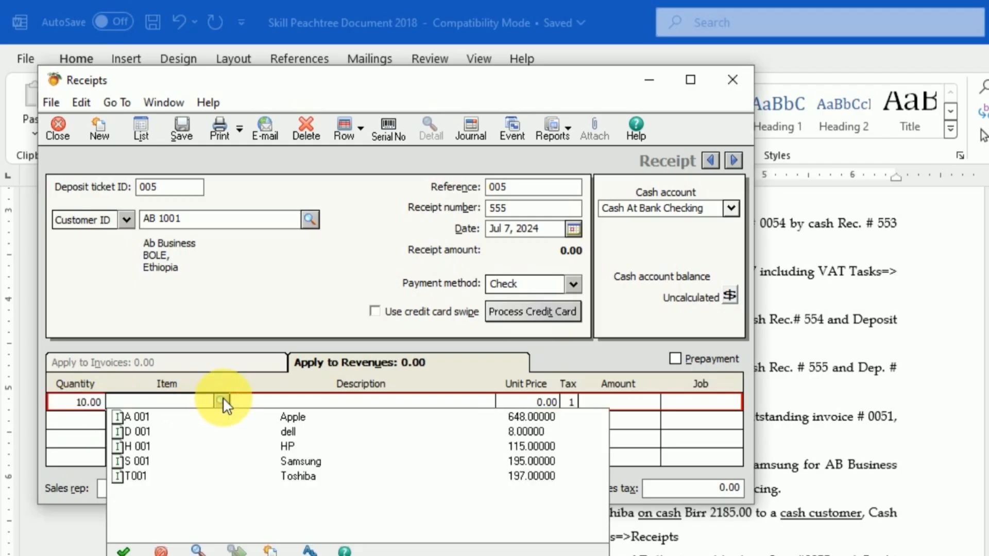
pyautogui.doubleClick(285, 416)
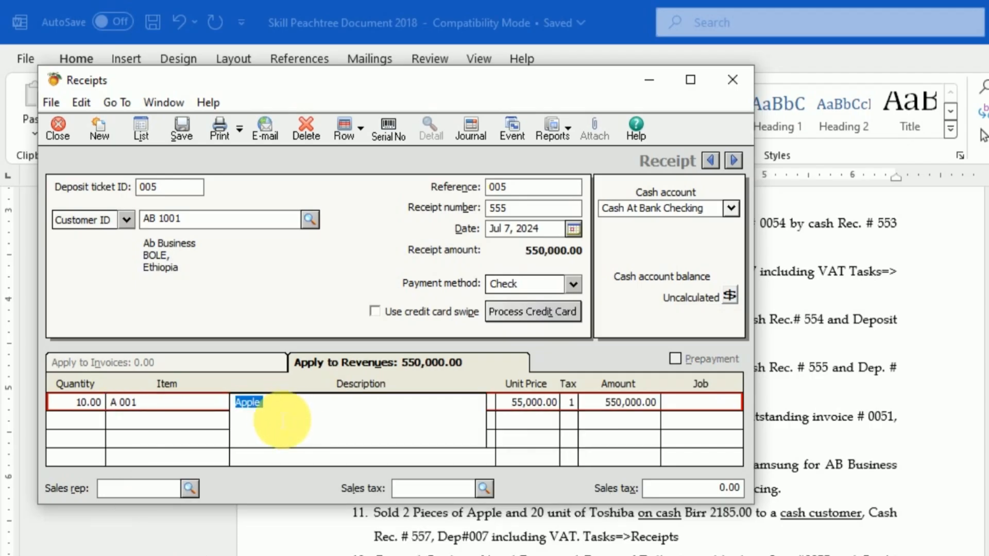
# Step: Apply the VAT sales tax to receipt 555 and save it
pyautogui.click(484, 488)
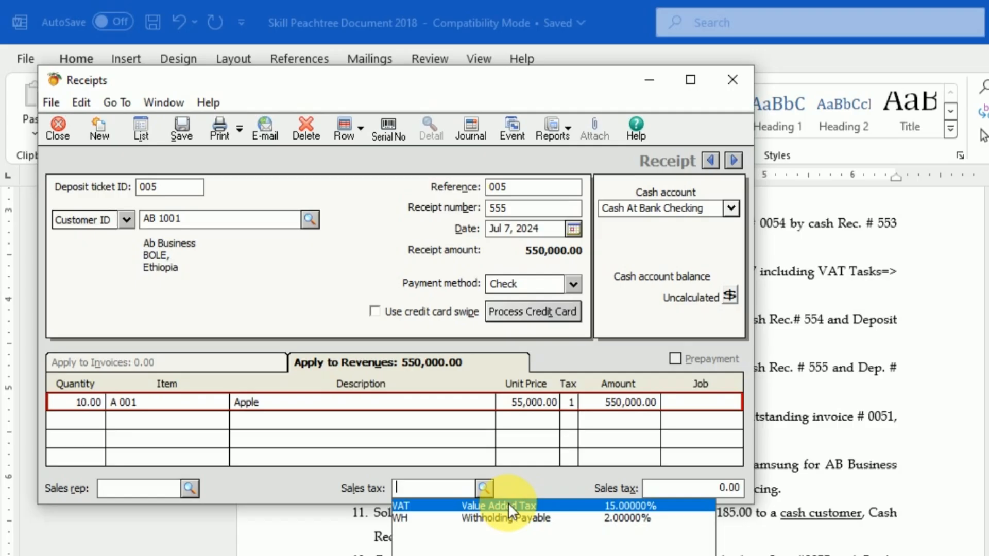
pyautogui.click(508, 505)
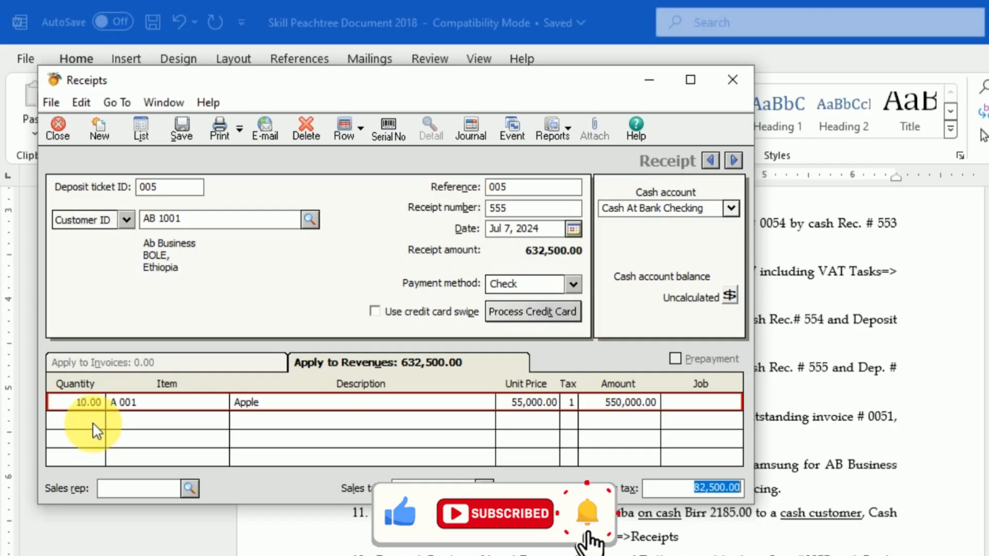
pyautogui.click(182, 128)
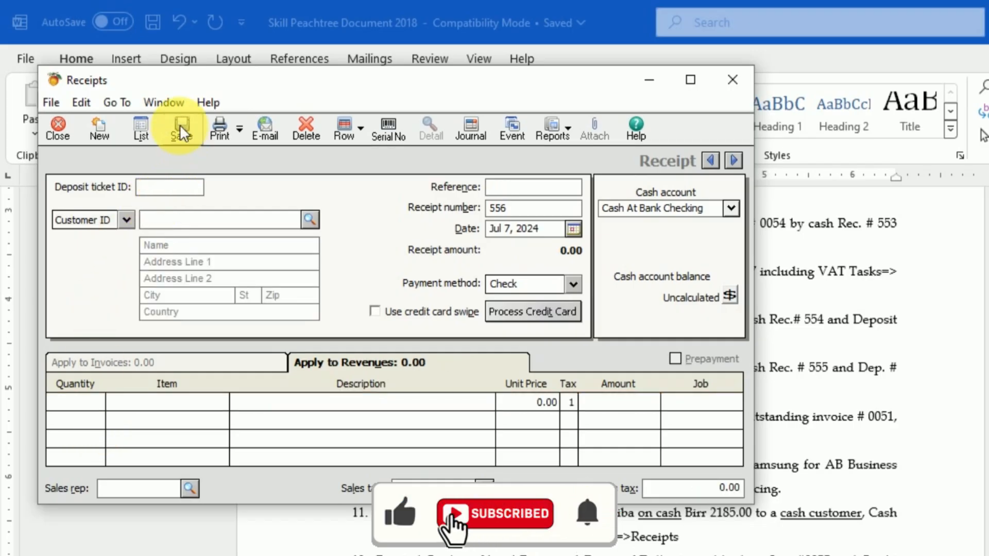
# Step: Check transaction 9 in the Word exercise, then set the date of receipt 556 to Jul 9, 2024
pyautogui.hotkey('alt', 'Tab')
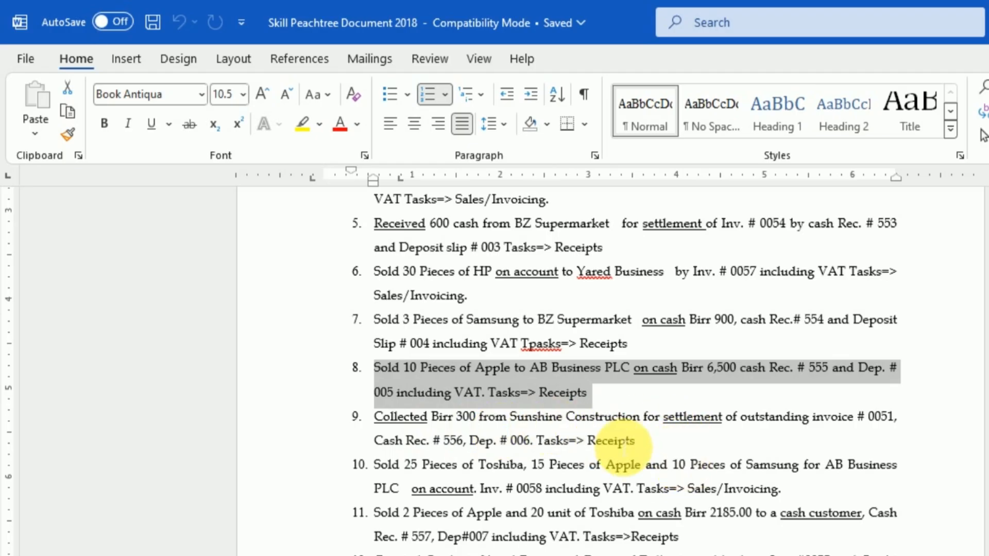
pyautogui.moveTo(607, 441); pyautogui.dragTo(419, 426)
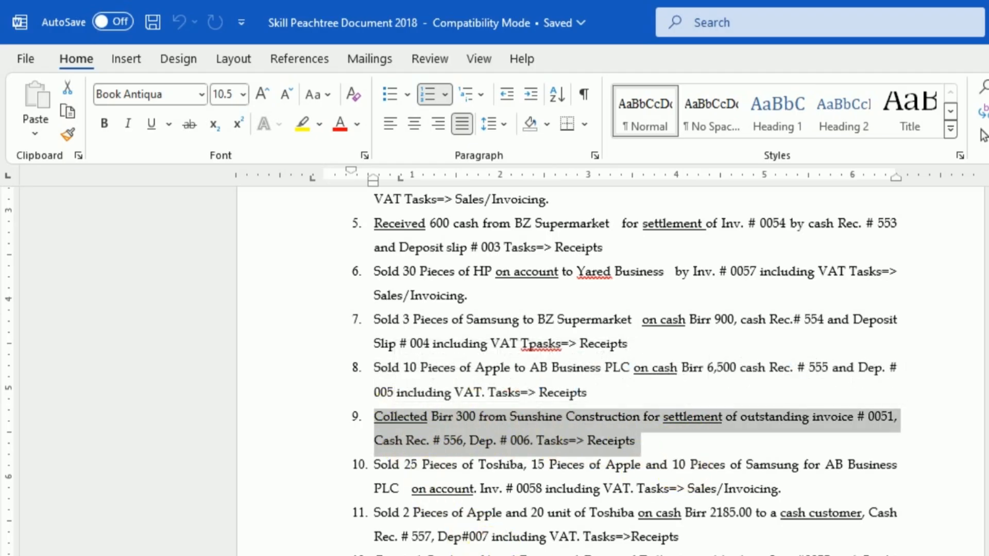
pyautogui.click(785, 555)
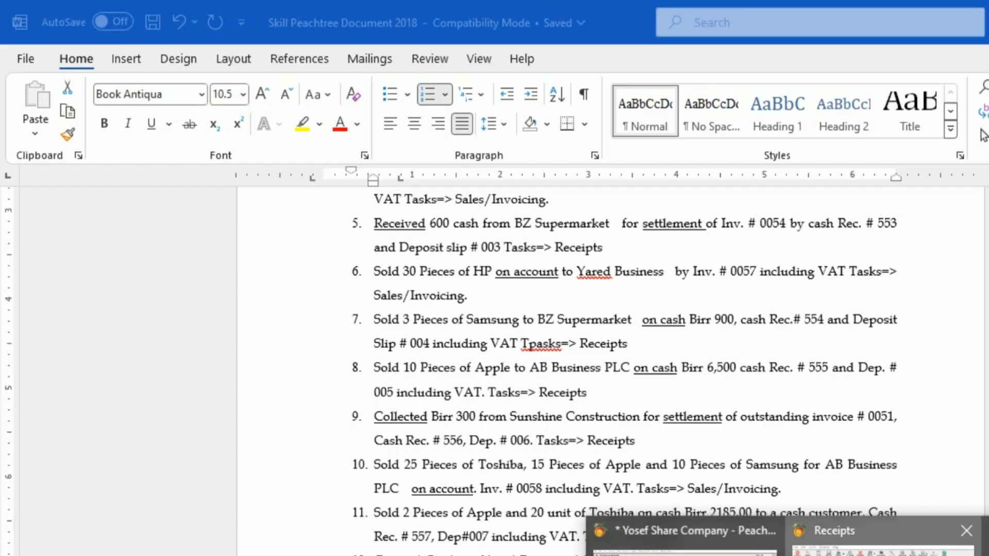
pyautogui.click(884, 546)
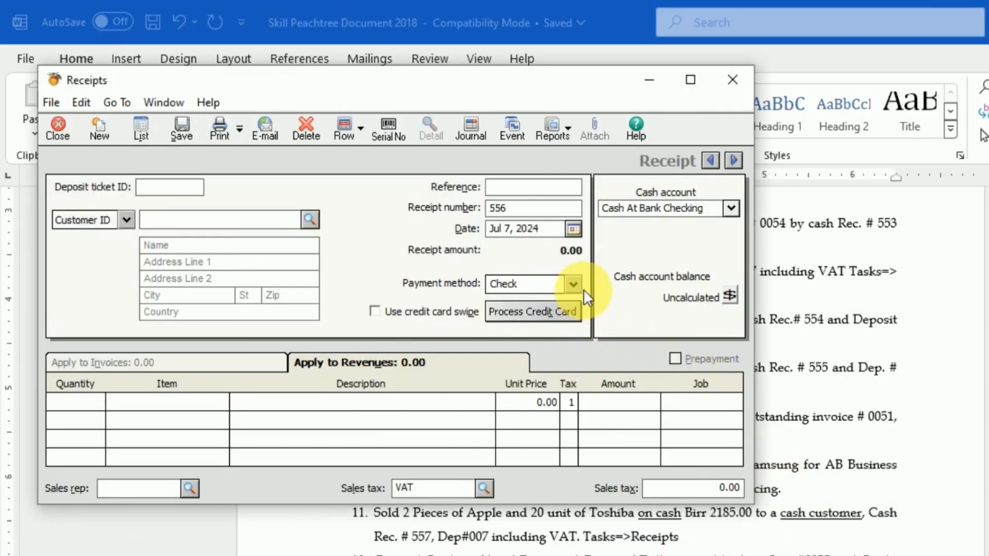
pyautogui.click(574, 225)
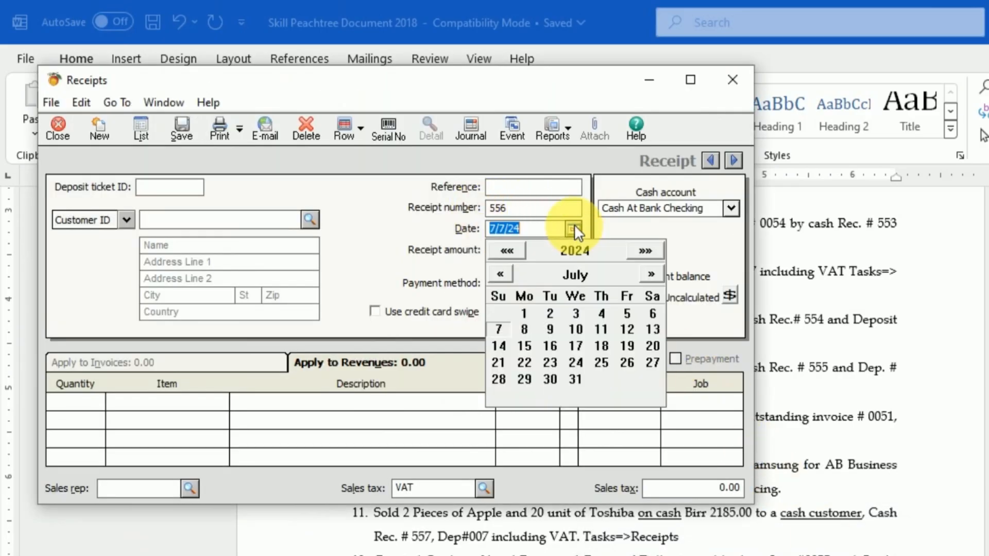
pyautogui.click(574, 226)
pyautogui.click(574, 227)
pyautogui.click(574, 226)
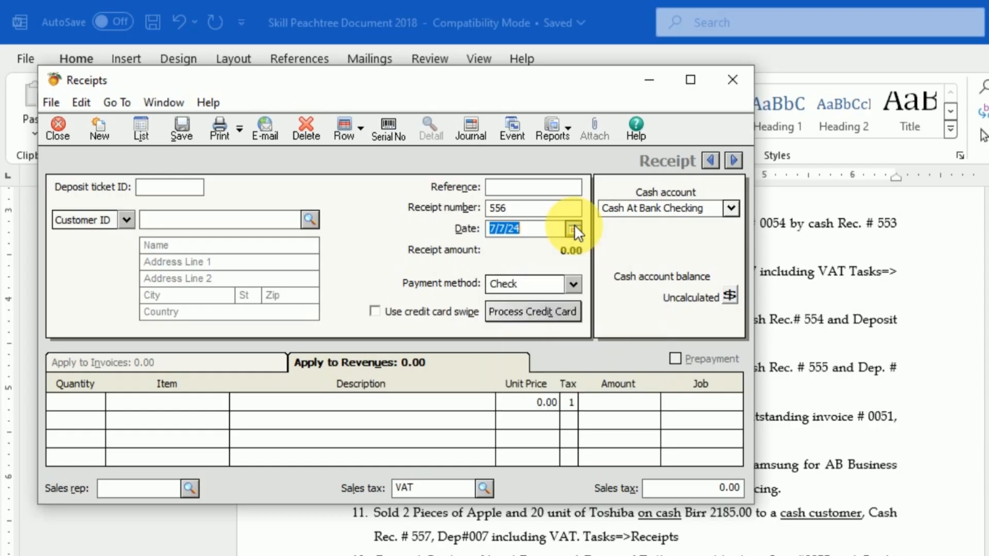
pyautogui.click(574, 227)
pyautogui.click(551, 330)
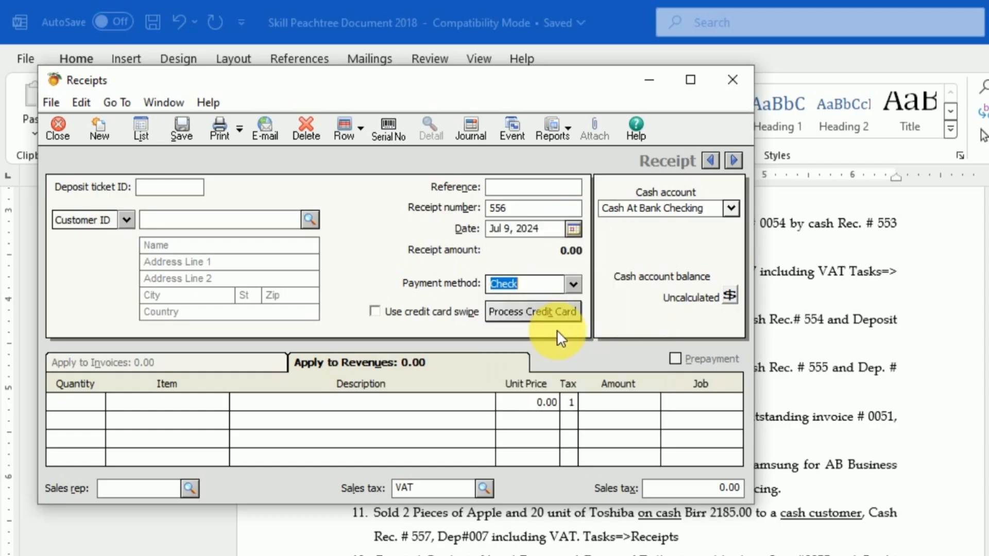
# Step: Fill the header of receipt 556 with deposit ticket ID 006, reference 006 and customer KT 1001, Sunshine Construction
pyautogui.click(162, 188)
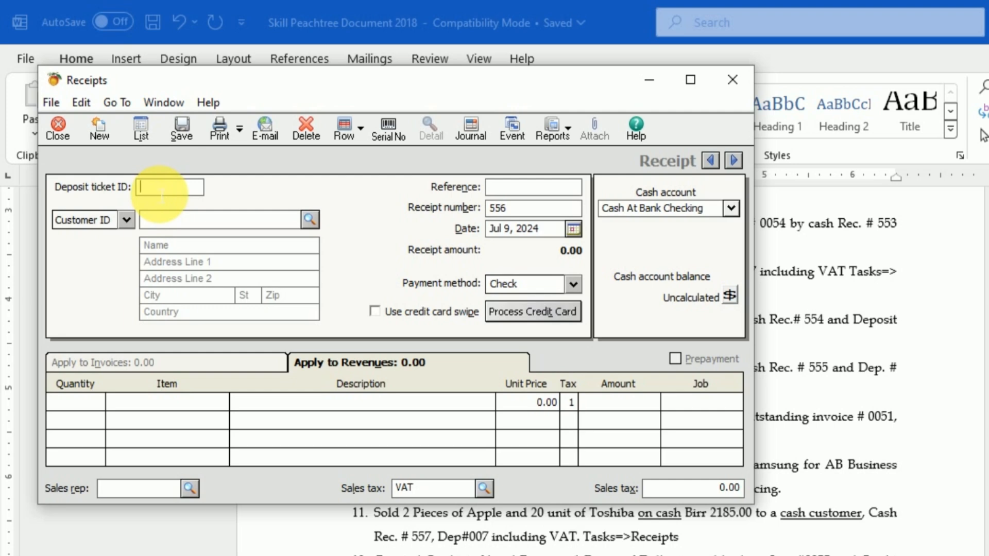
pyautogui.write('006')
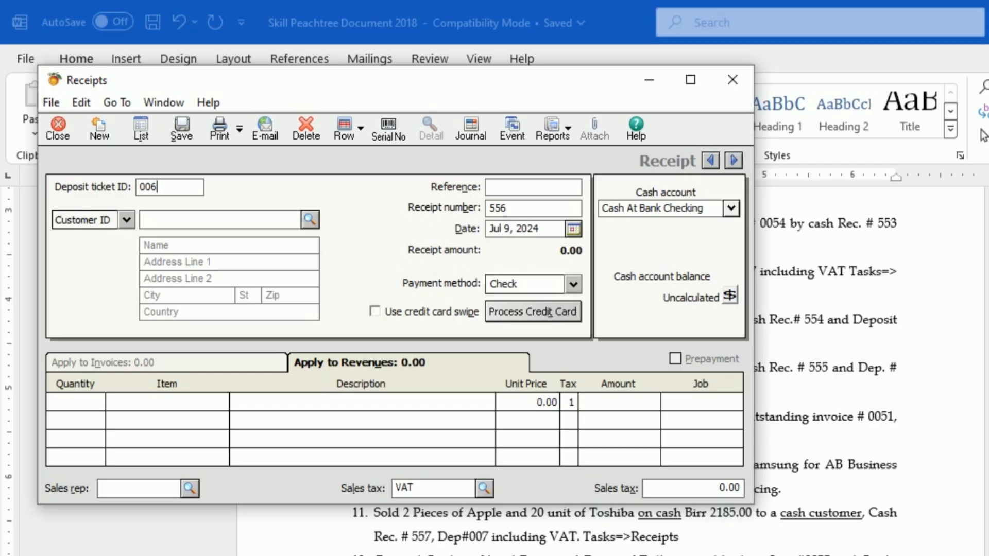
pyautogui.click(526, 188)
pyautogui.write('006')
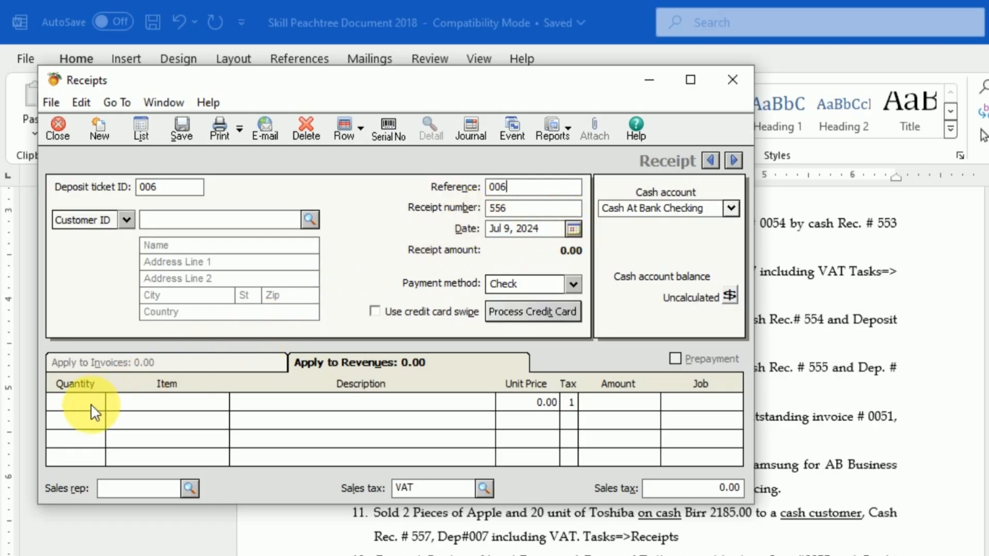
pyautogui.click(311, 218)
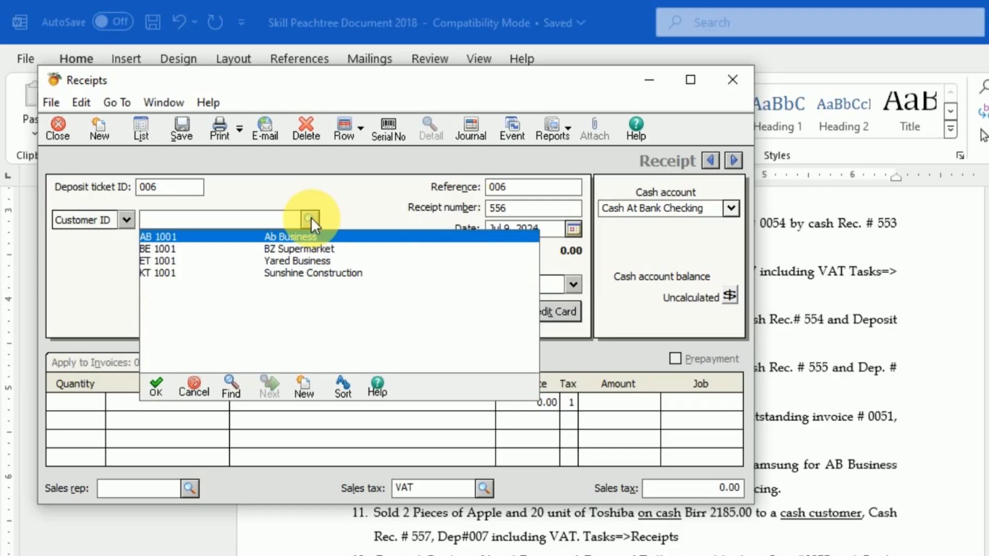
pyautogui.click(311, 273)
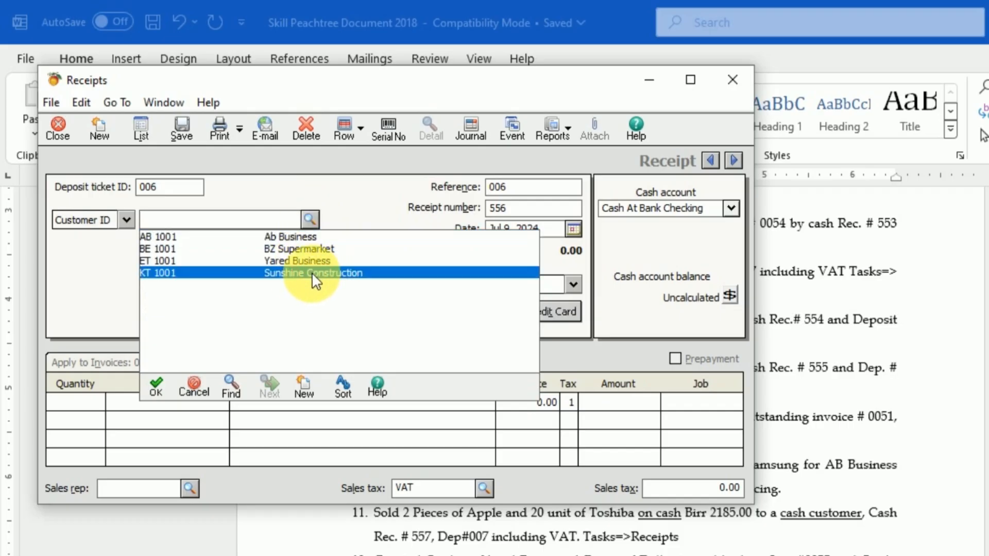
pyautogui.doubleClick(311, 273)
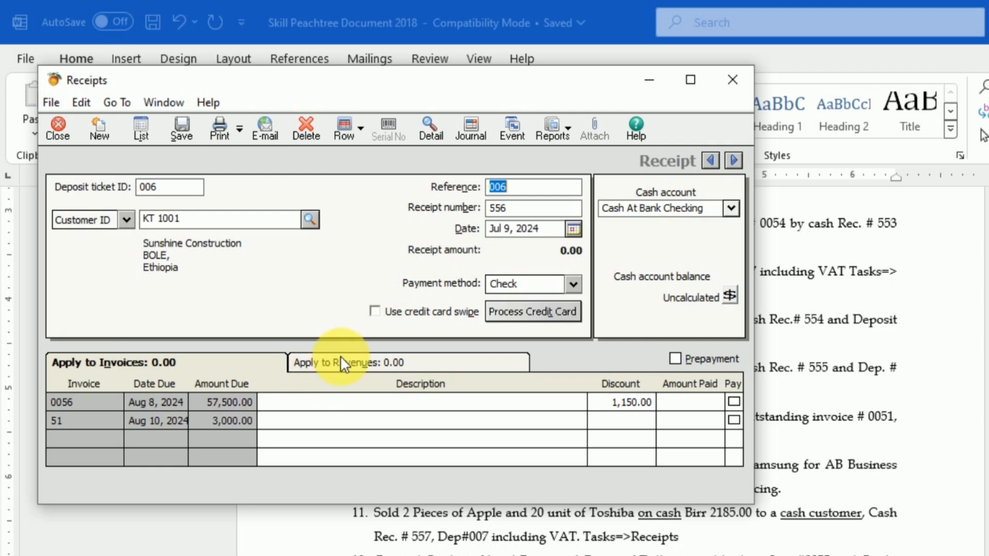
# Step: Mark invoice 0056 of Sunshine Construction for payment on receipt 556
pyautogui.click(373, 360)
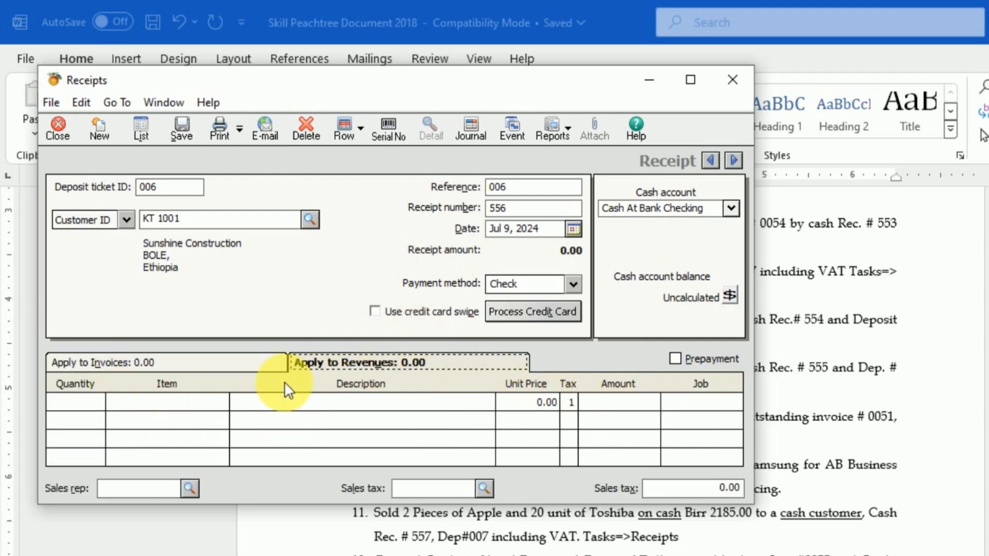
pyautogui.click(248, 367)
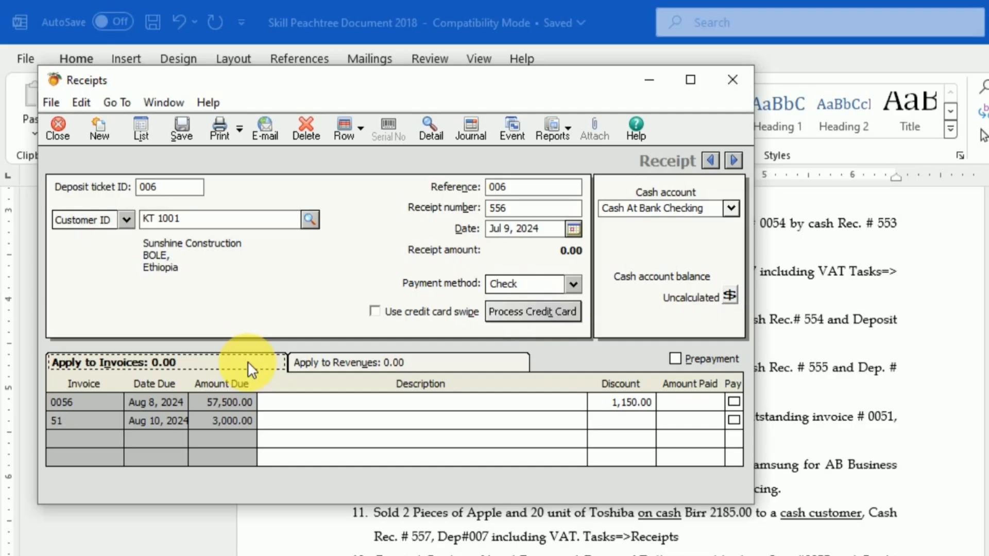
pyautogui.click(734, 401)
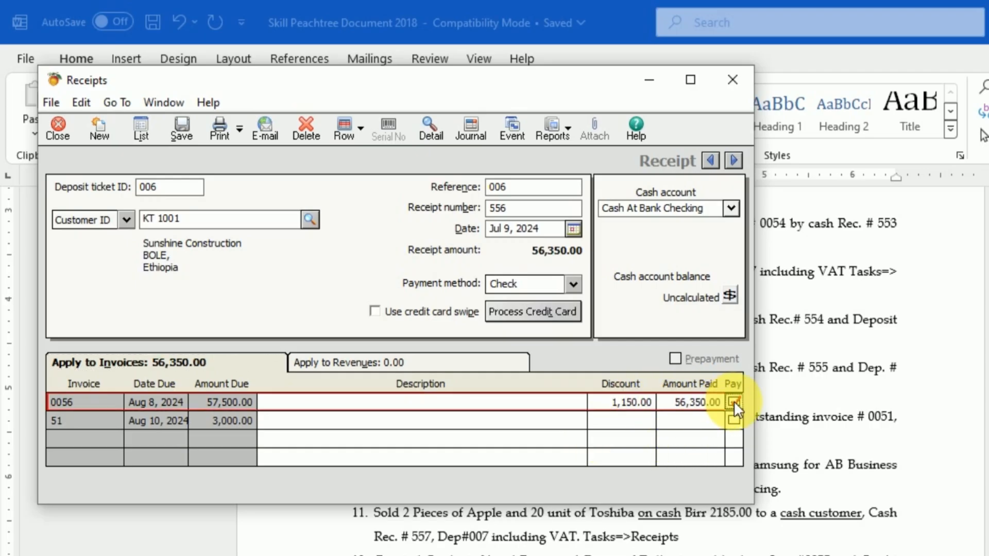
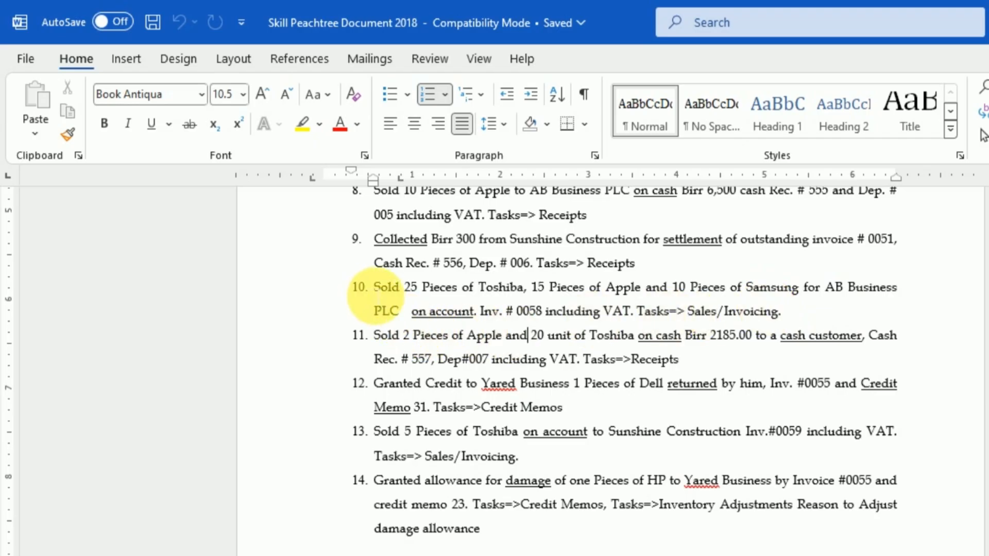
# Step: Check transaction 10 in the Word exercise, then switch to Peachtree Accounting and close the blank Sales/Invoicing window
pyautogui.click(374, 287)
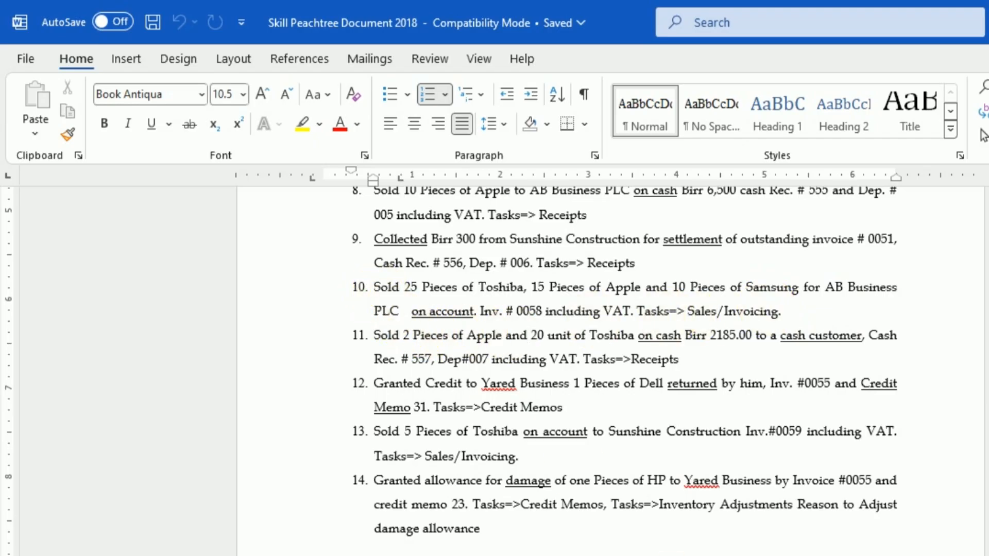
pyautogui.click(886, 555)
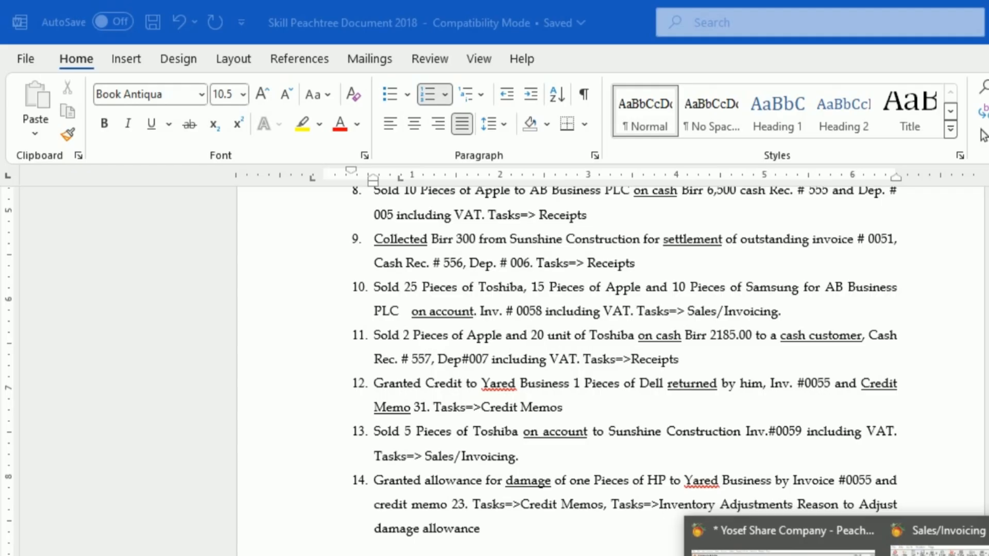
pyautogui.click(937, 541)
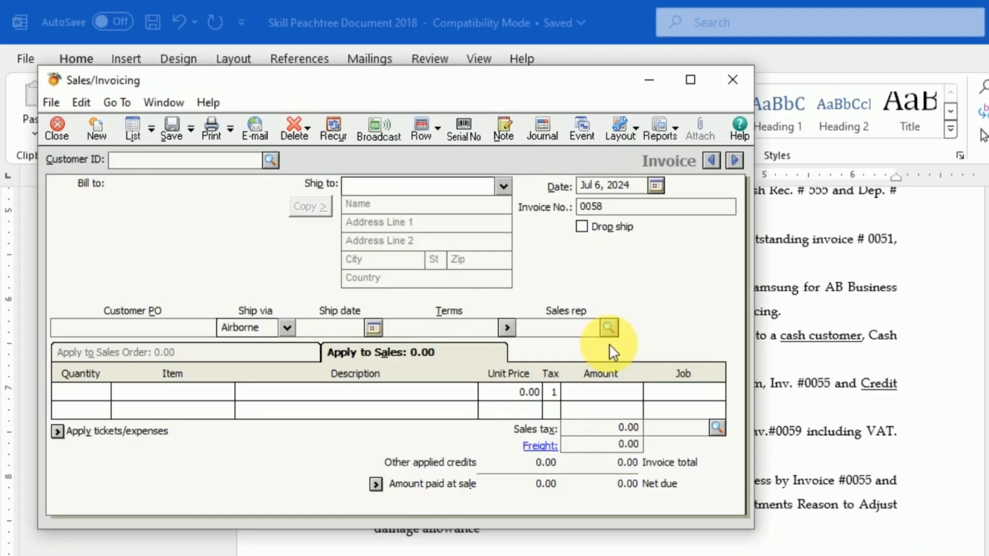
pyautogui.click(144, 160)
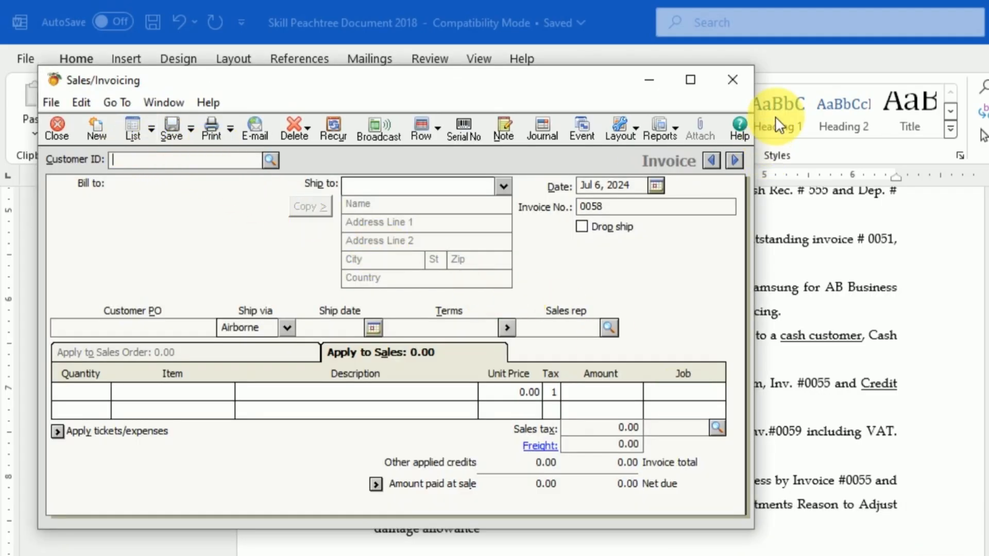
pyautogui.click(732, 80)
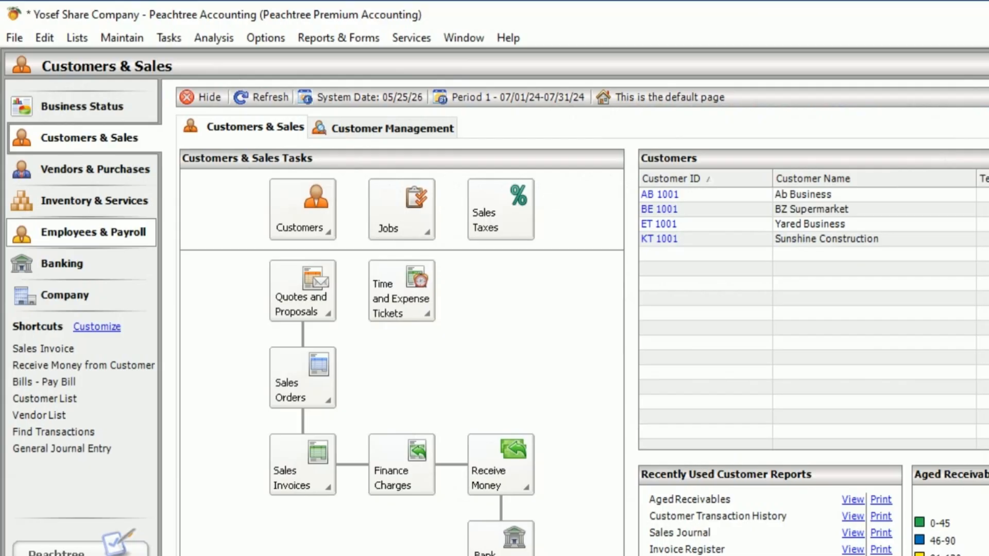
# Step: Open a new sales invoice and set its date to Jul 10, 2024
pyautogui.click(162, 36)
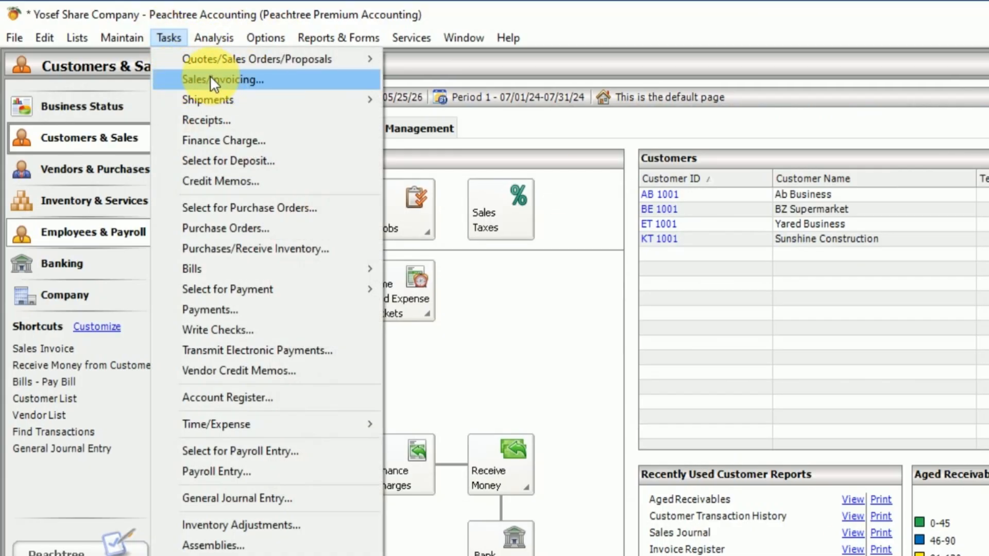
pyautogui.click(235, 80)
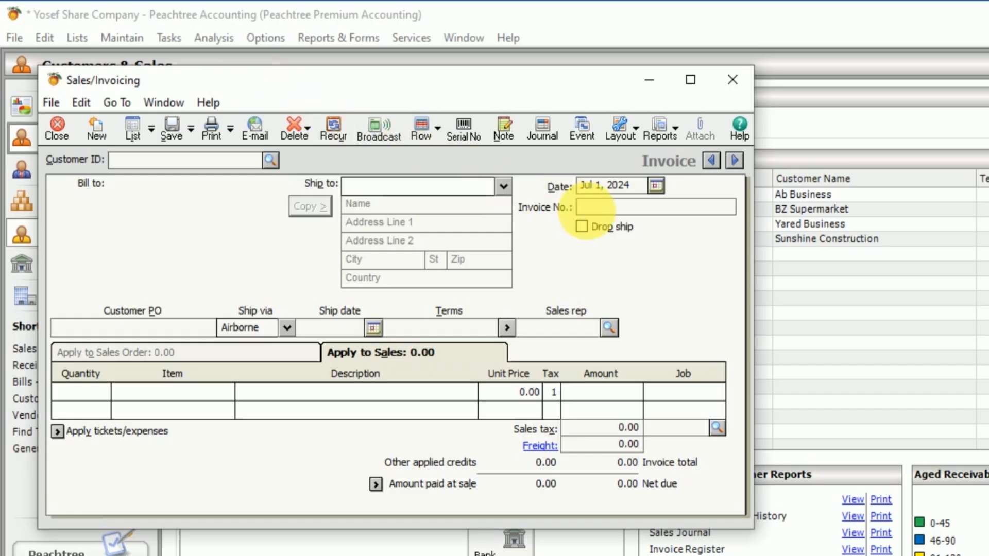
pyautogui.click(660, 187)
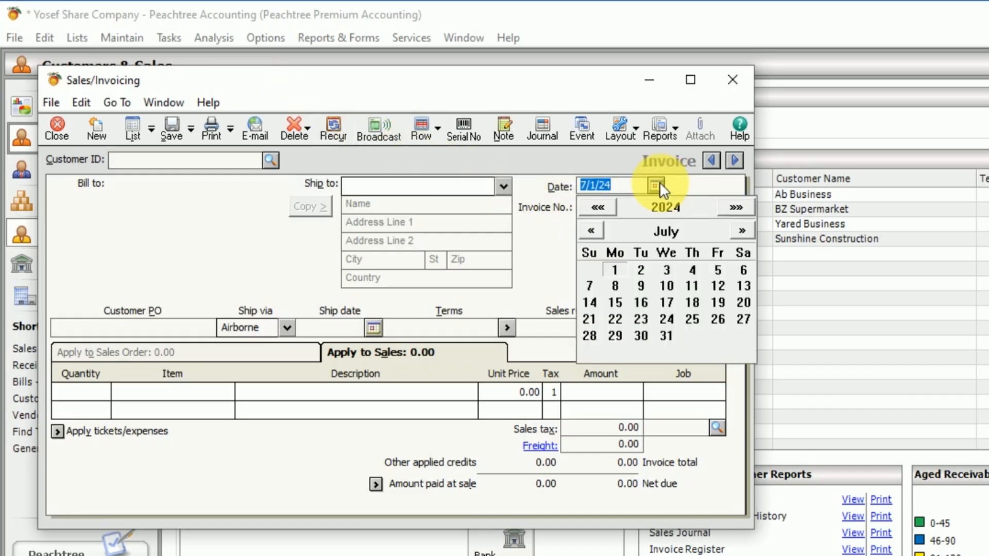
pyautogui.click(660, 186)
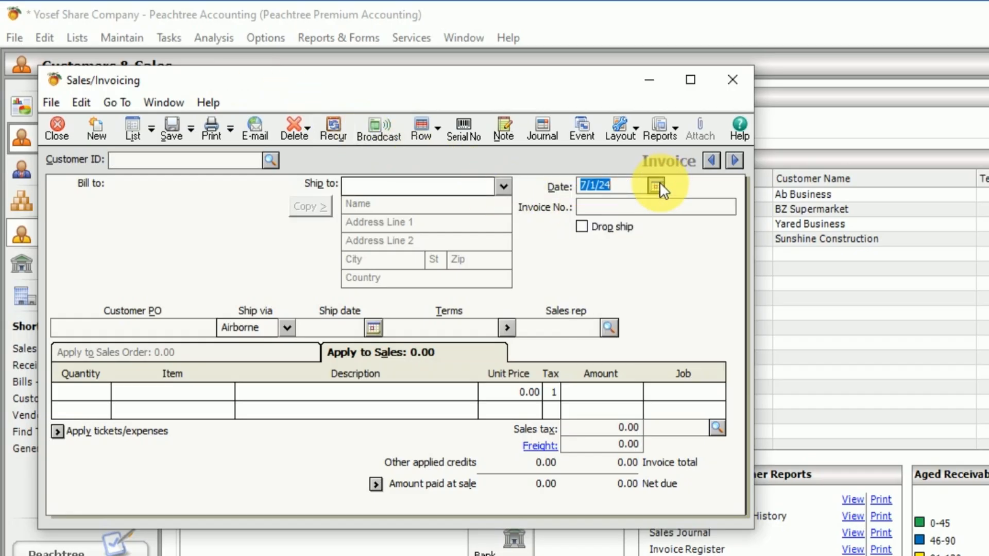
pyautogui.click(655, 185)
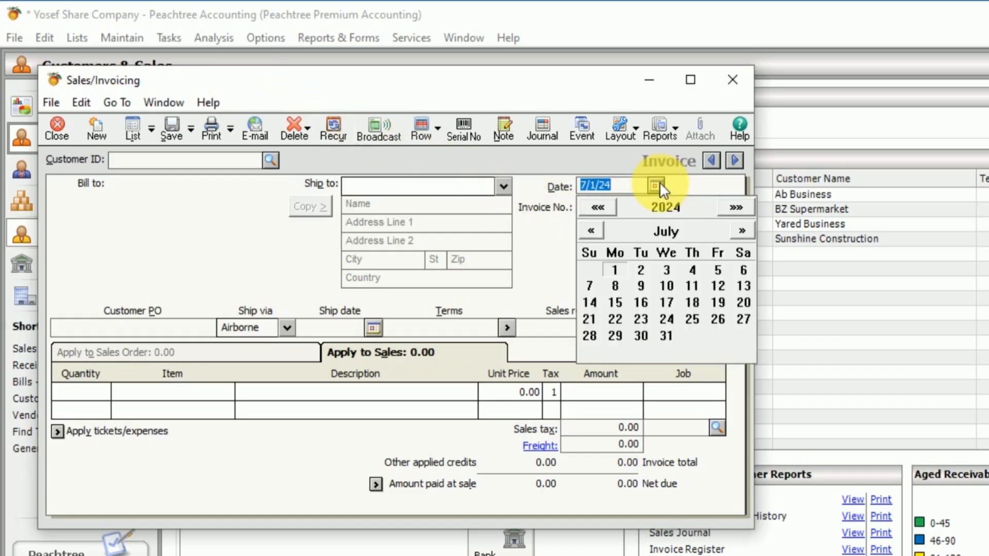
pyautogui.click(665, 286)
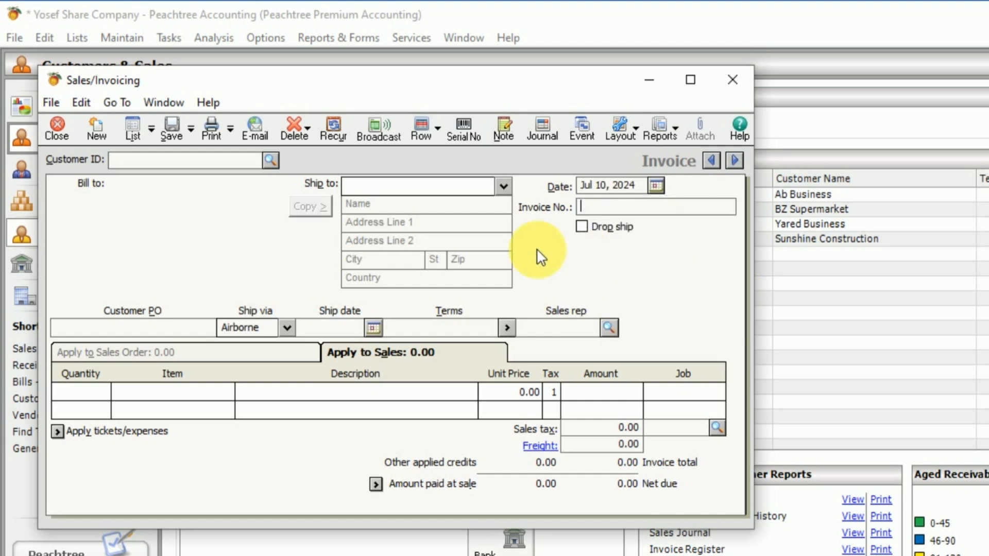
# Step: Select customer AB 1001, Ab Business, for the invoice and enter 0058 as its invoice number
pyautogui.click(270, 161)
pyautogui.doubleClick(153, 176)
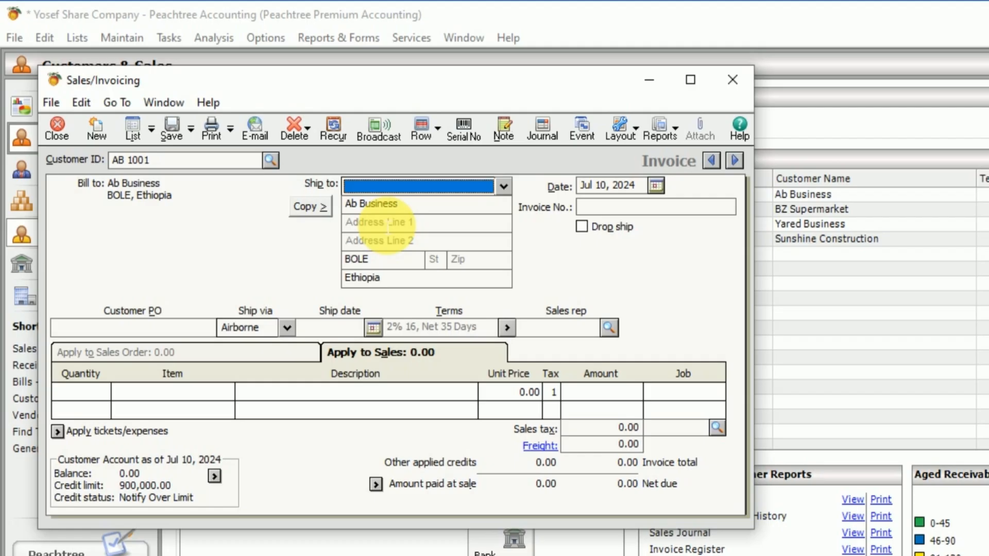
pyautogui.click(590, 210)
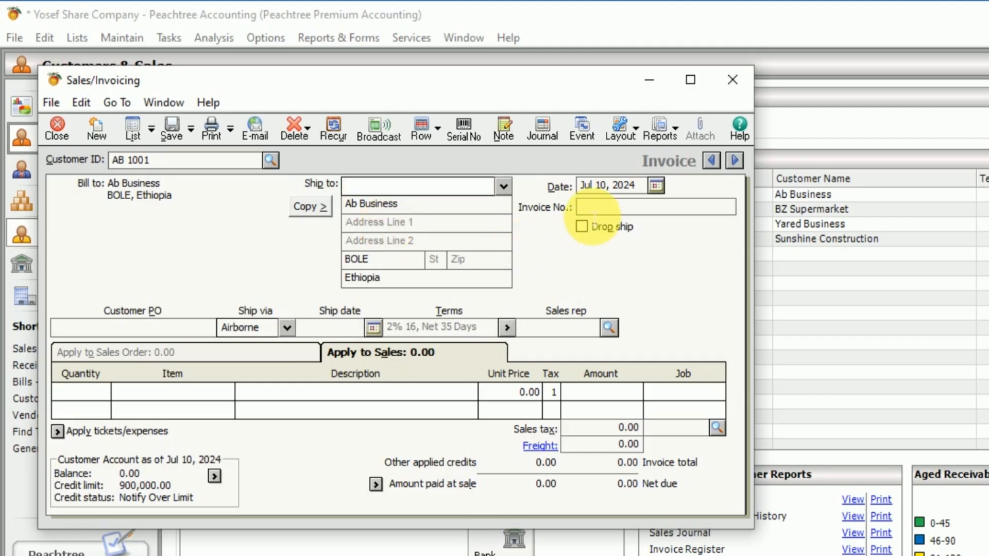
pyautogui.write('00')
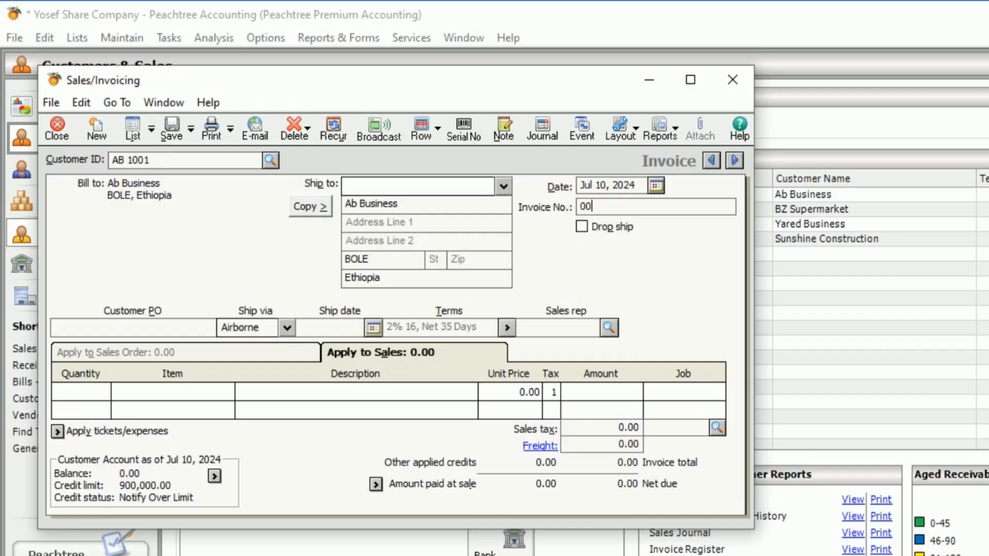
pyautogui.write('58')
# Step: Add a line to invoice 0058 for 25 units of item T001, Toshiba
pyautogui.click(95, 399)
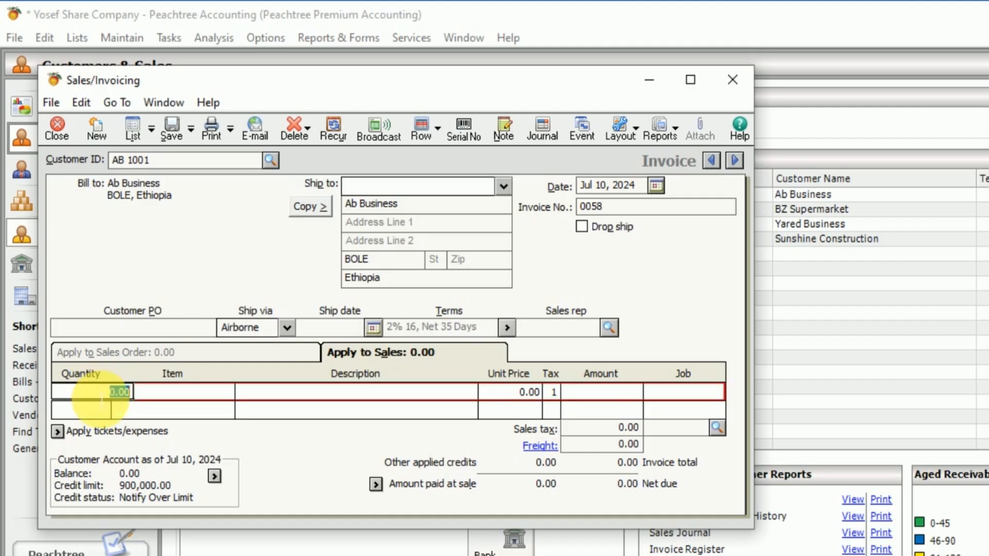
pyautogui.write('25')
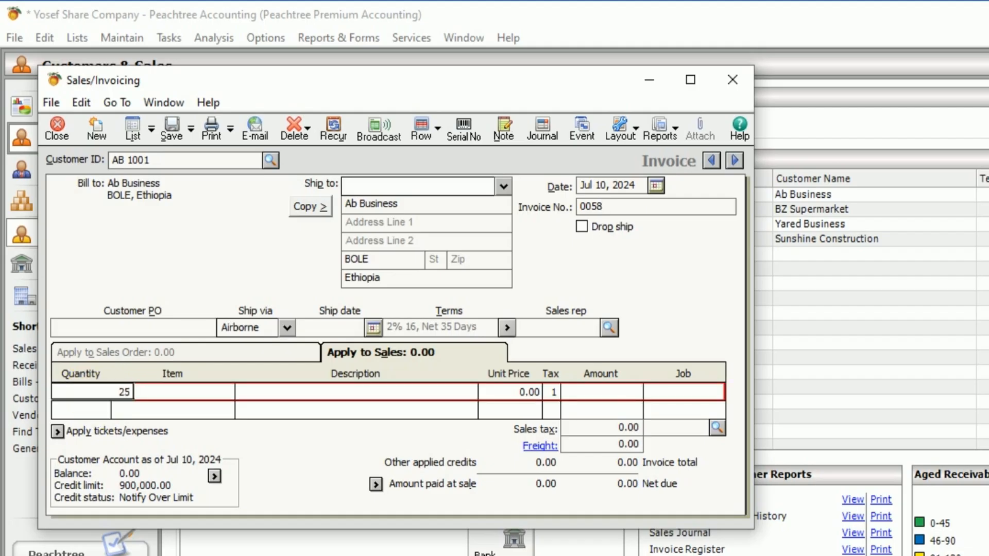
pyautogui.press('Tab')
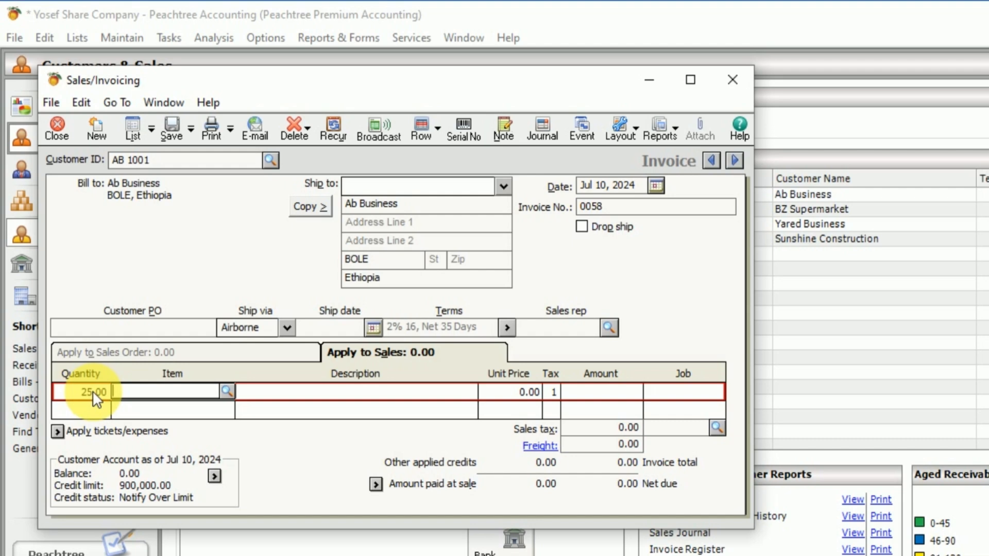
pyautogui.click(227, 391)
pyautogui.click(305, 466)
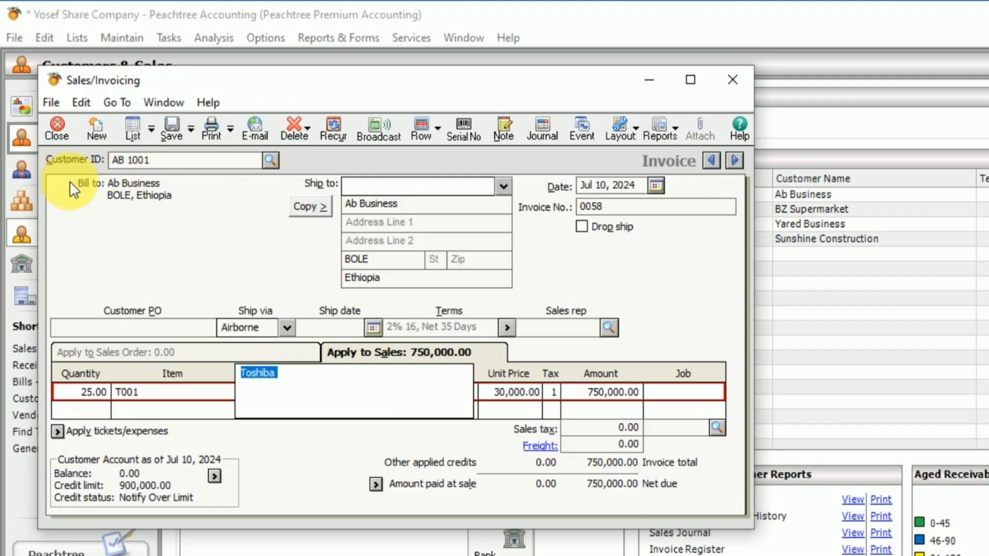
# Step: Create a new customer from the invoice's customer lookup with ID axxx and a customer name, then save the record and close the customer form
pyautogui.click(271, 160)
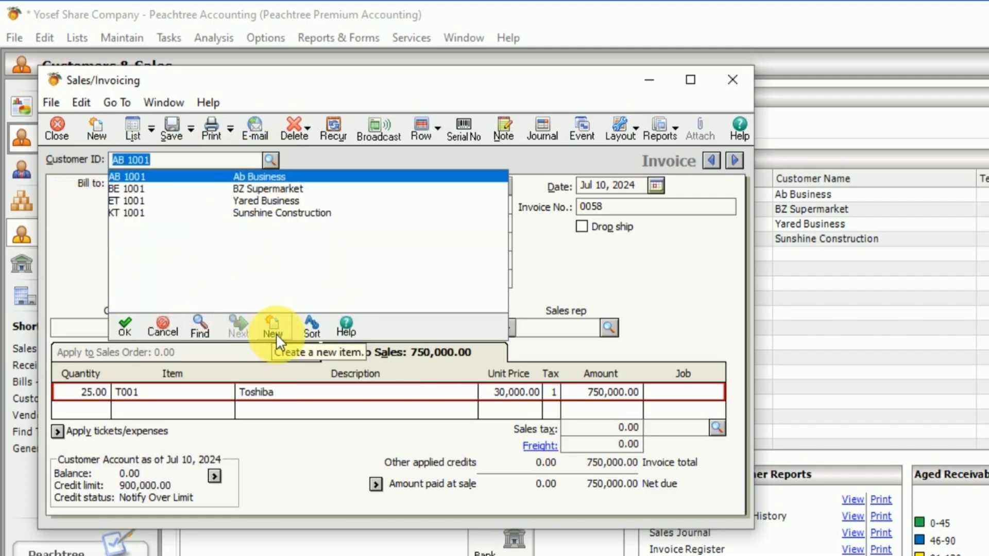
pyautogui.click(290, 339)
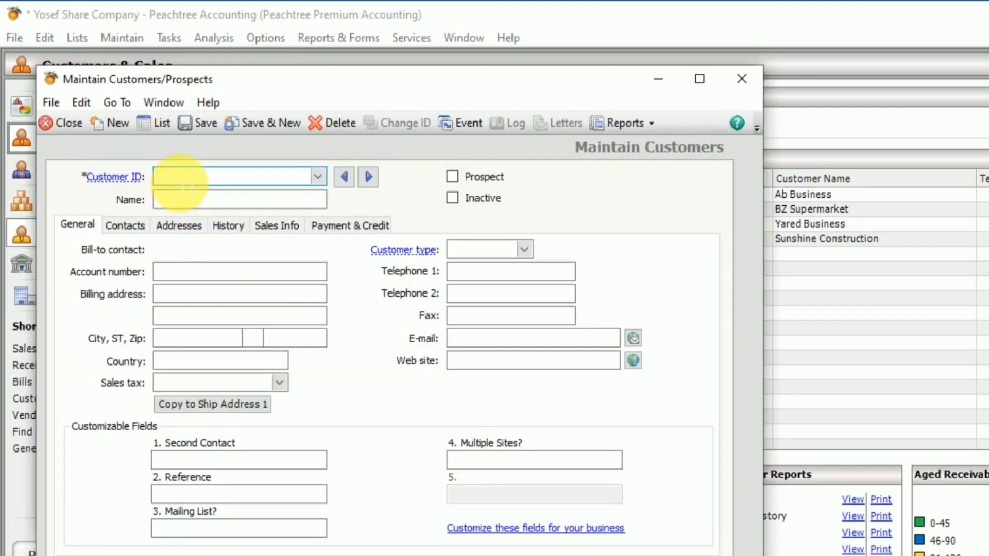
pyautogui.write('a')
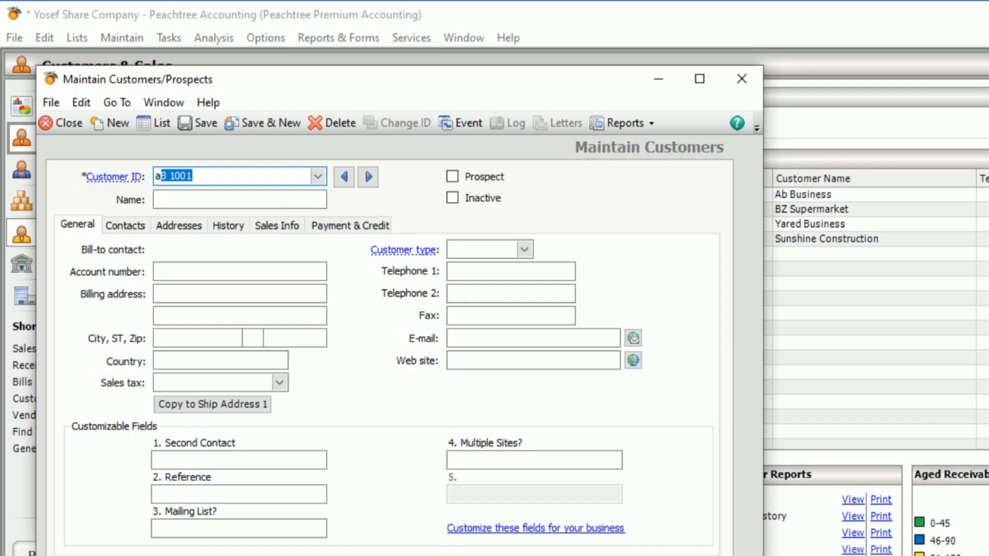
pyautogui.press('BackSpace')
pyautogui.write('xxx')
pyautogui.click(180, 206)
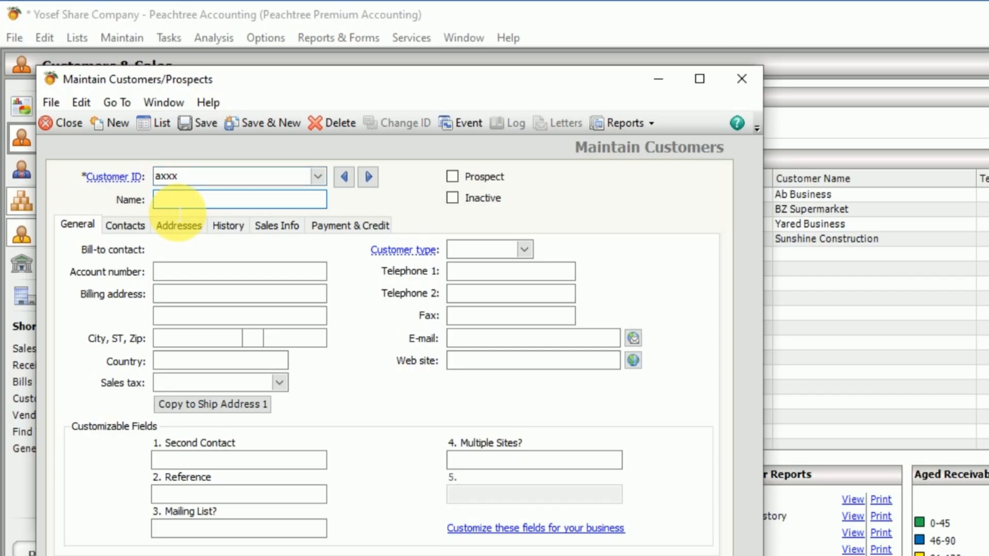
pyautogui.write('yosef')
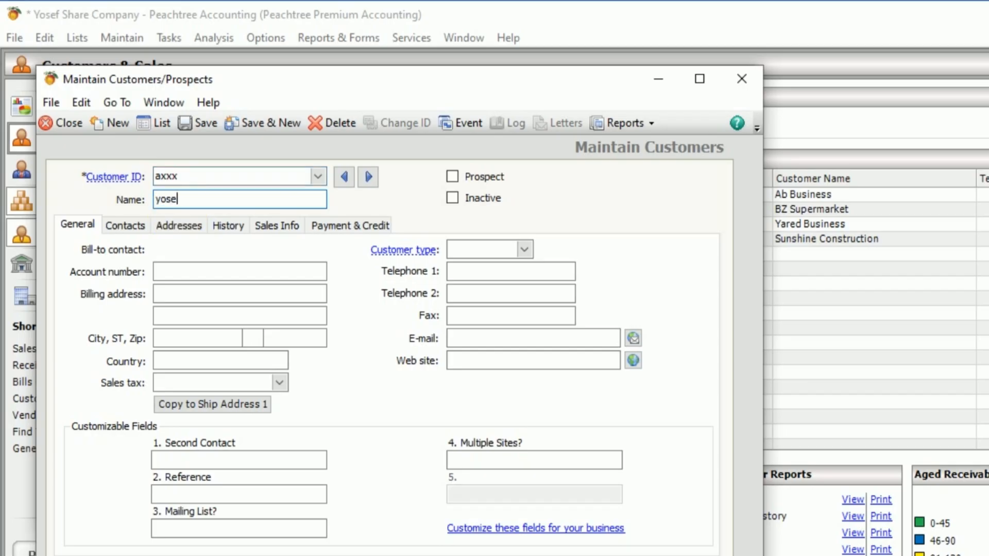
pyautogui.click(273, 120)
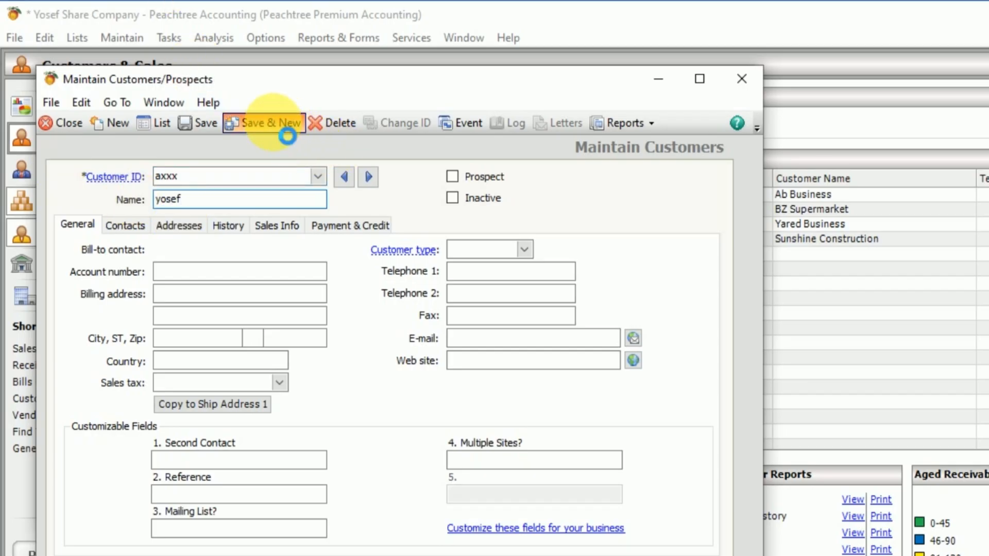
pyautogui.click(59, 123)
# Step: Try the new customer axxx on invoice 0058, then switch the invoice back to customer AB 1001
pyautogui.click(275, 161)
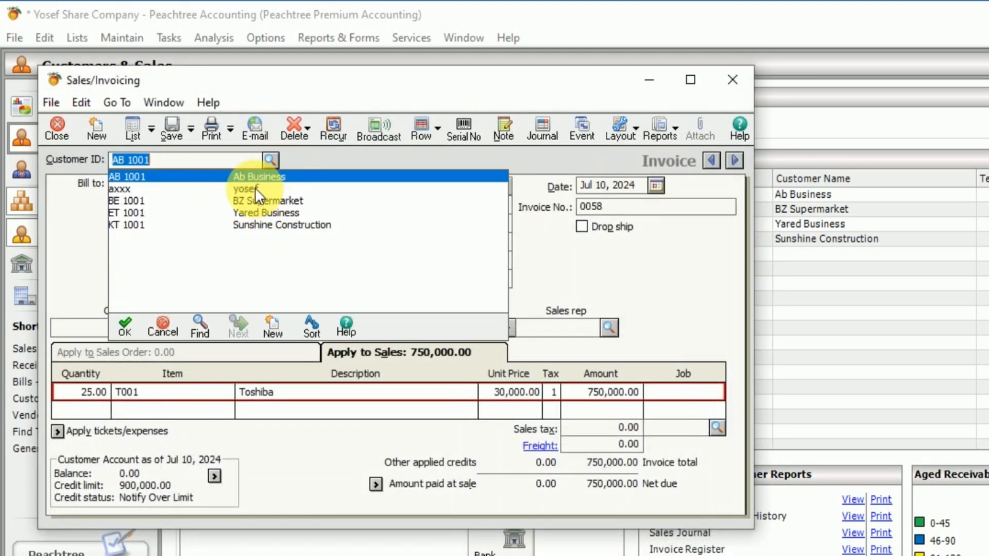
pyautogui.doubleClick(255, 188)
pyautogui.click(270, 161)
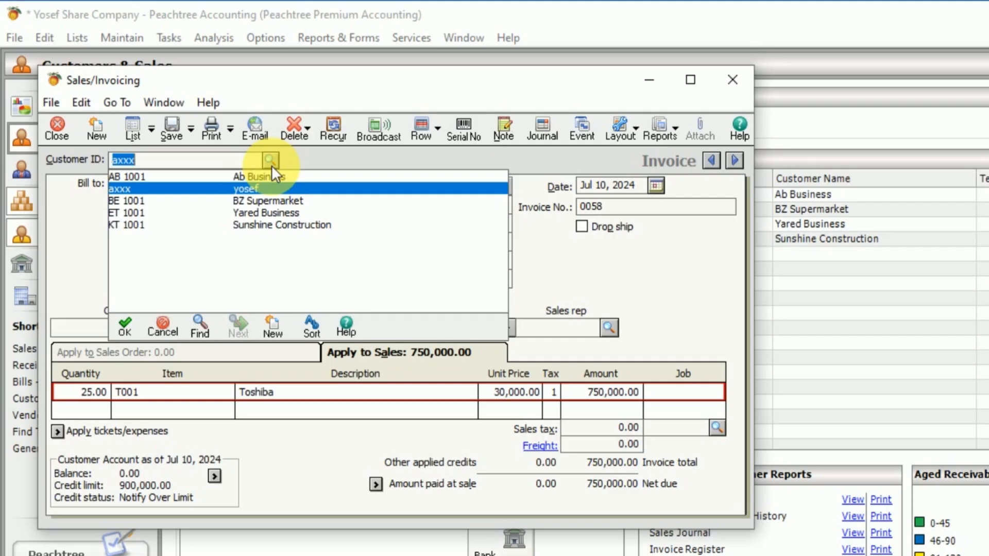
pyautogui.doubleClick(252, 177)
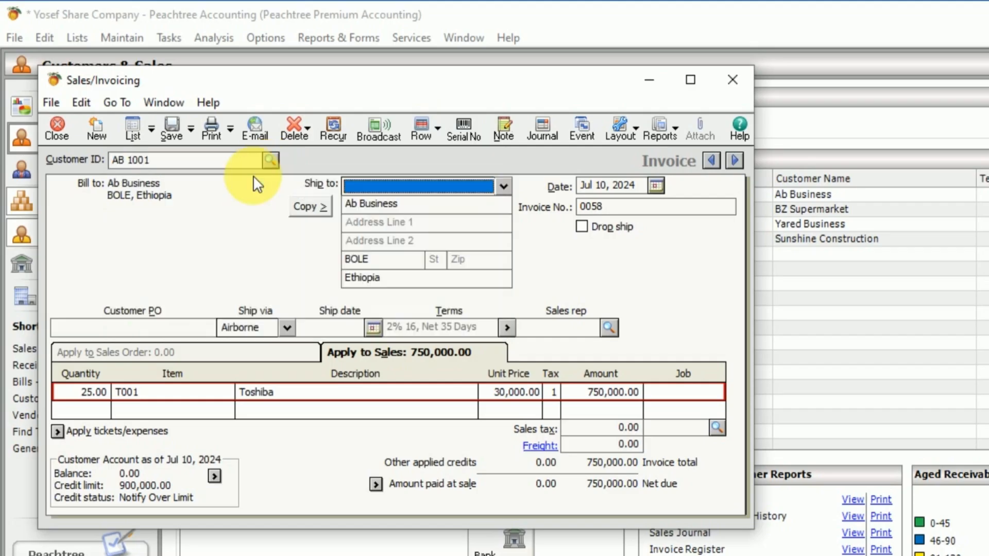
# Step: Apply the VAT sales tax to invoice 0058, save it and close the Sales/Invoicing window
pyautogui.click(717, 424)
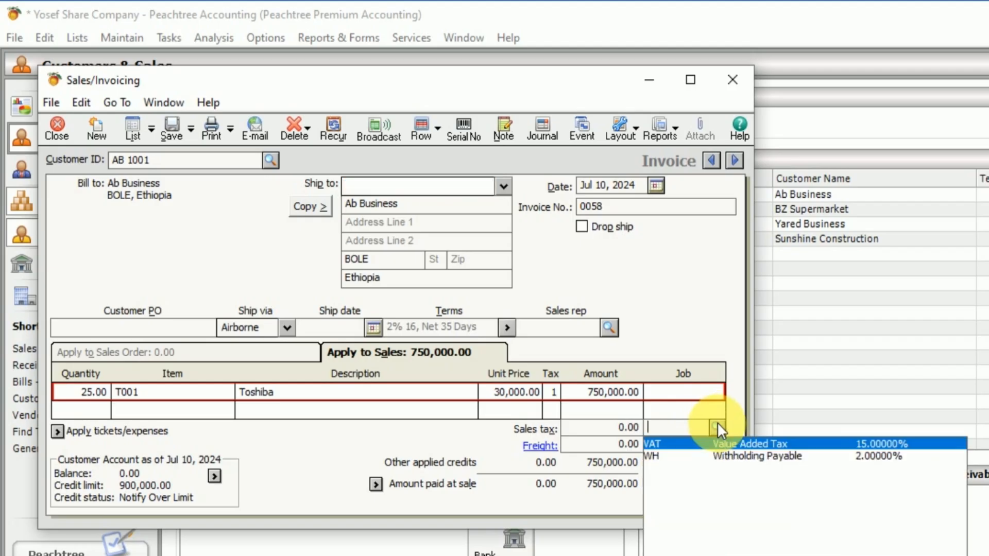
pyautogui.click(717, 423)
pyautogui.click(717, 423)
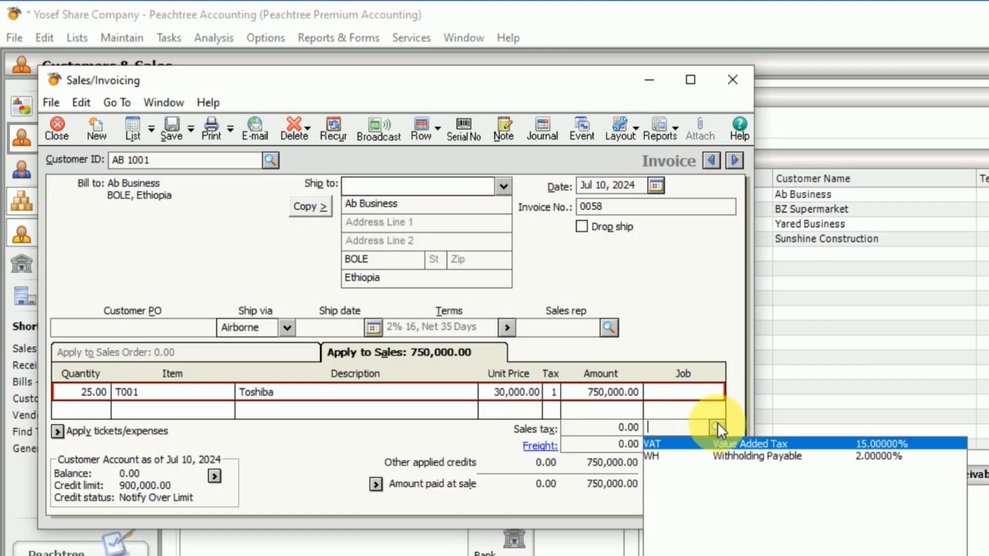
pyautogui.click(692, 443)
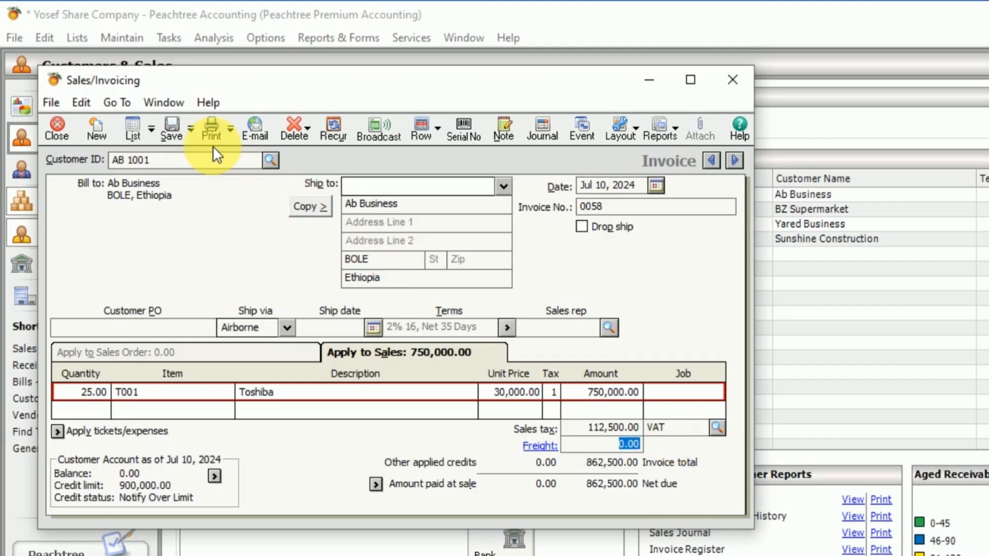
pyautogui.click(173, 129)
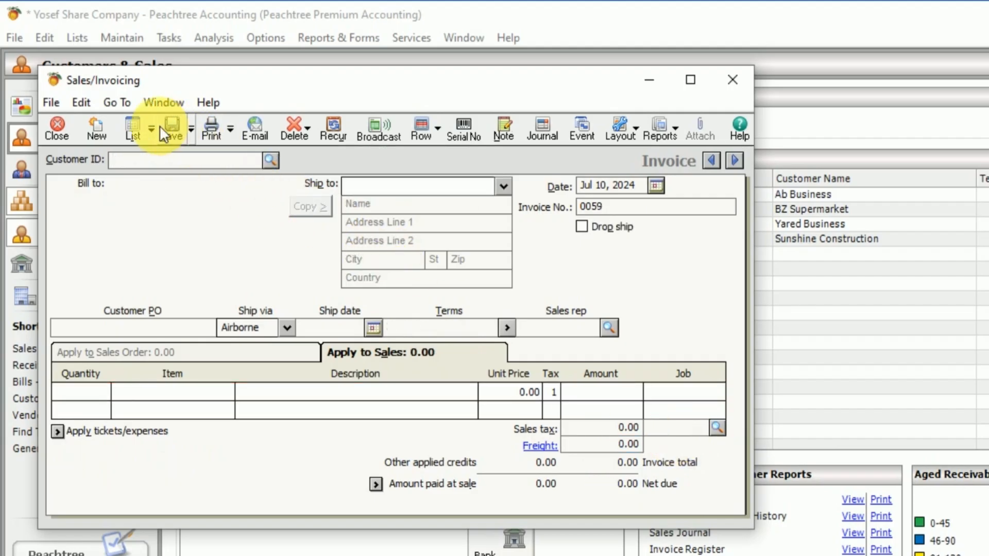
pyautogui.click(54, 126)
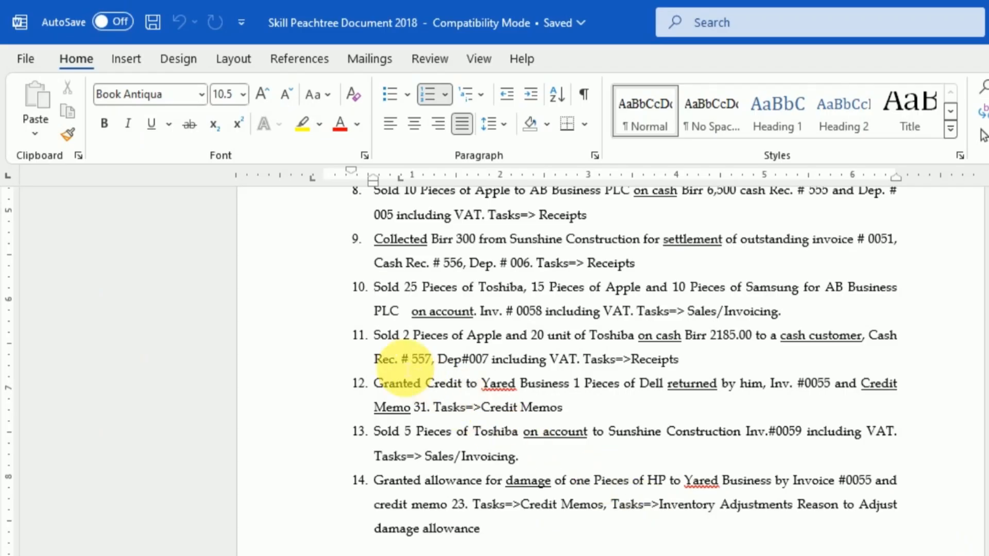
# Step: Review transaction 11 in the Word exercise, then switch to Peachtree Accounting and open a new receipt
pyautogui.moveTo(367, 334); pyautogui.dragTo(714, 367)
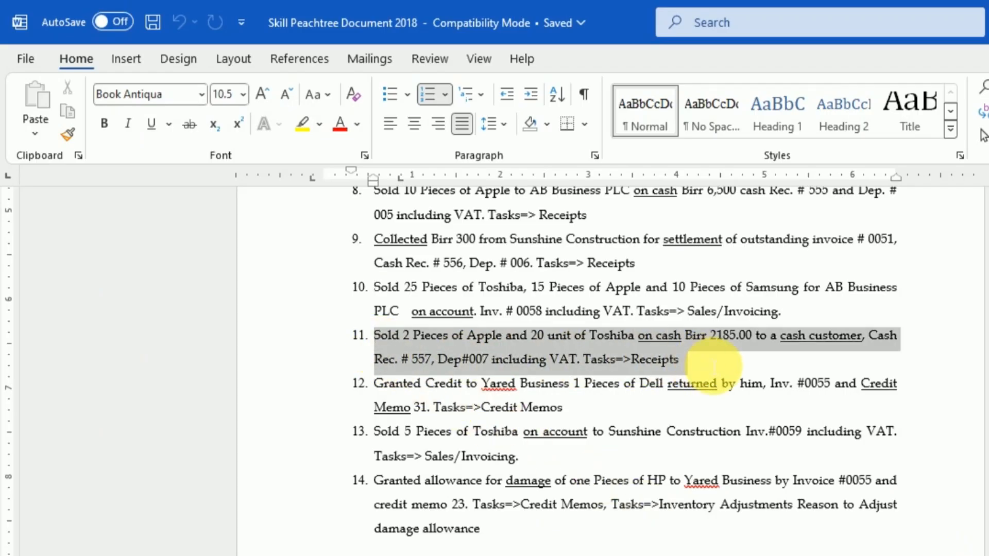
pyautogui.click(694, 366)
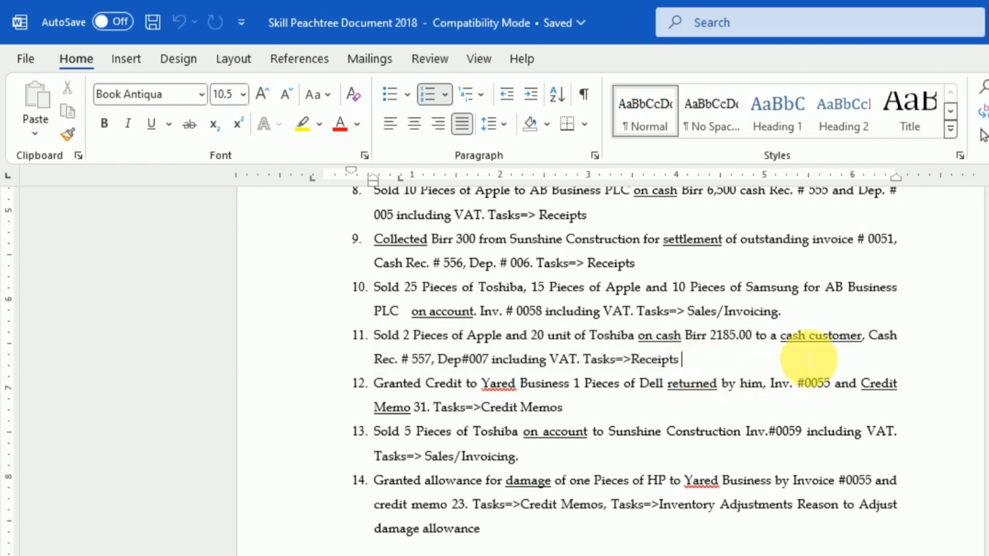
pyautogui.moveTo(870, 338); pyautogui.dragTo(779, 339)
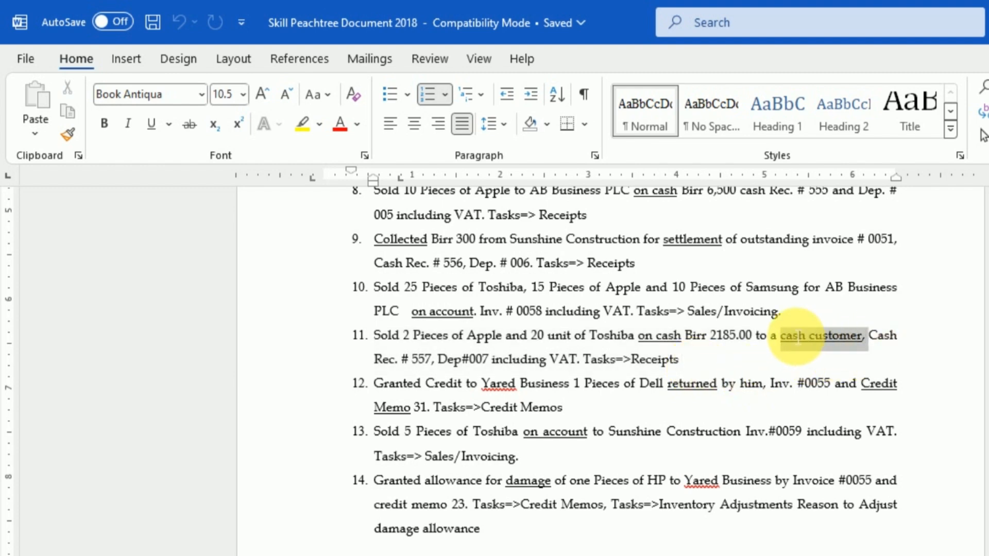
pyautogui.click(705, 365)
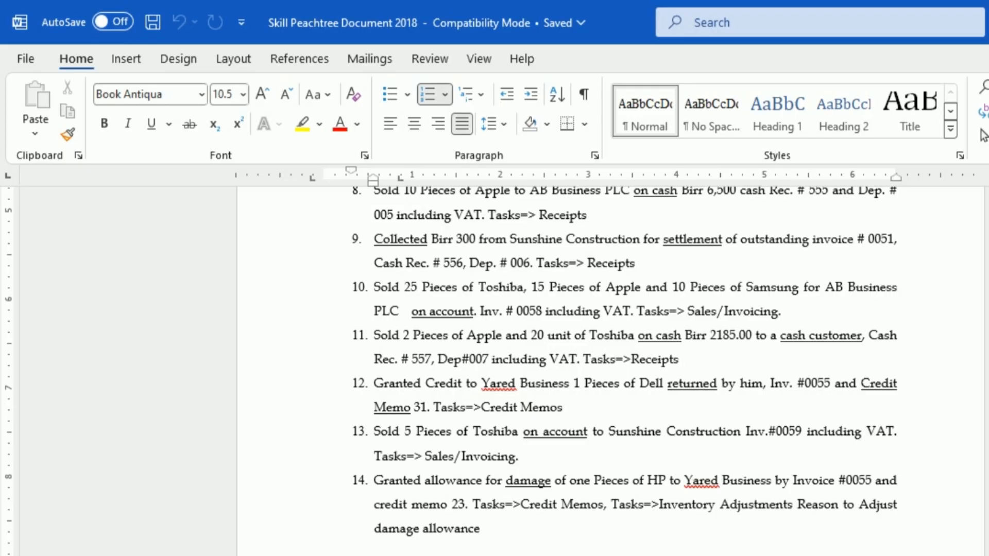
pyautogui.hotkey('alt', 'Tab')
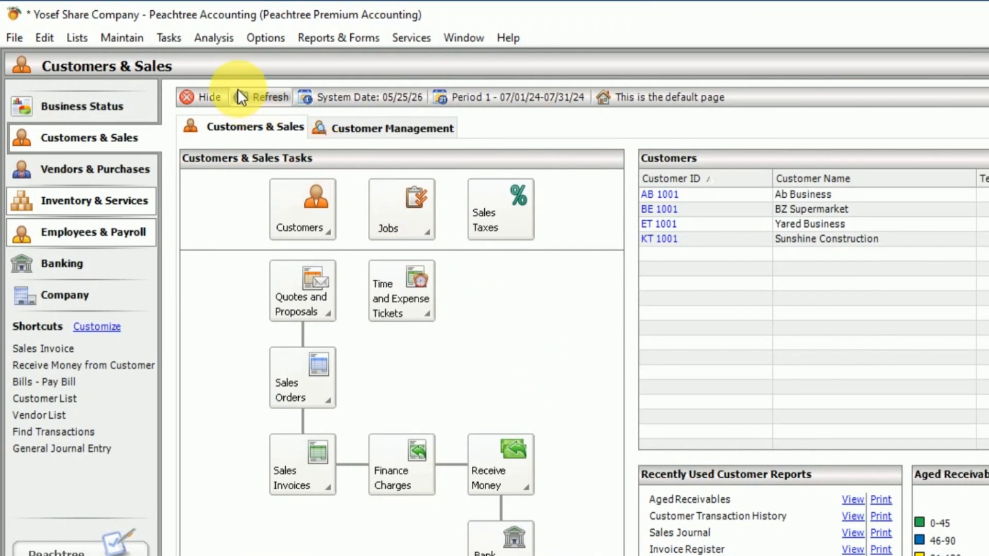
pyautogui.click(171, 39)
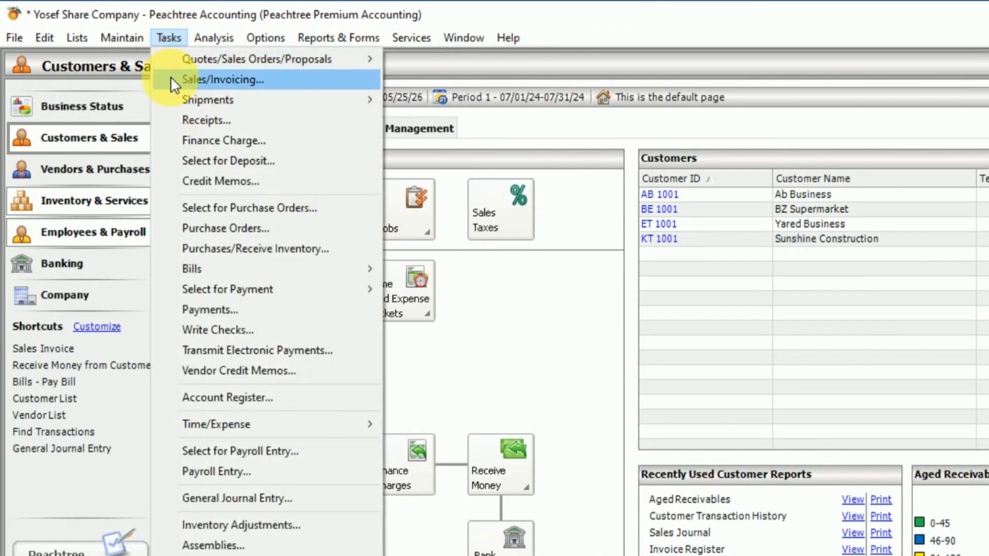
pyautogui.click(192, 118)
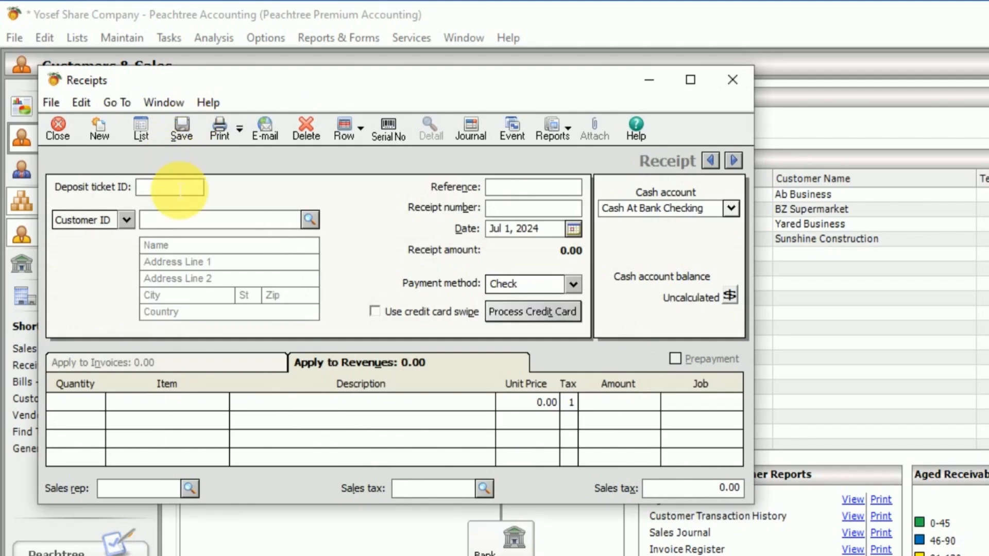
# Step: Fill in the receipt header with deposit ticket ID 007, reference 007, receipt number 557 and date Jul 11, 2024
pyautogui.write('007')
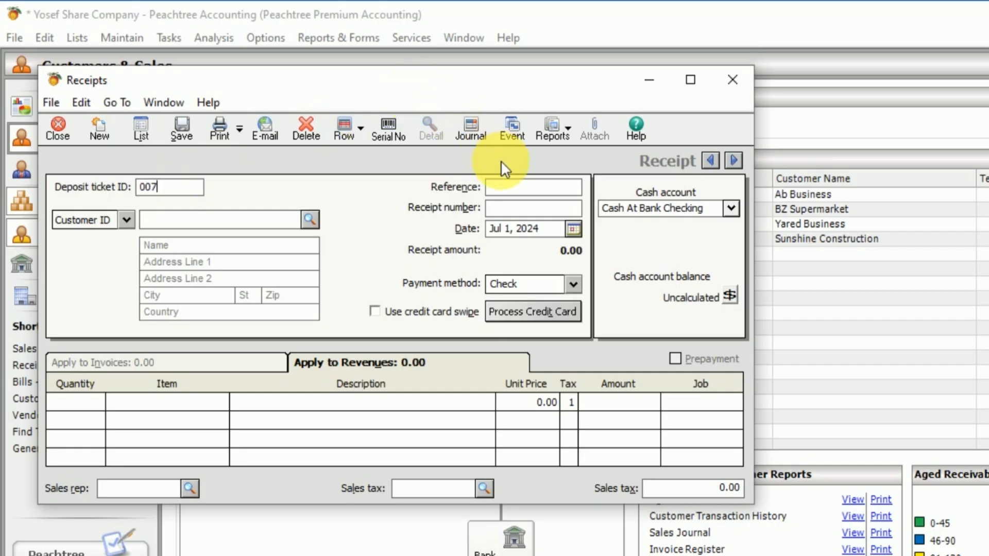
pyautogui.click(515, 189)
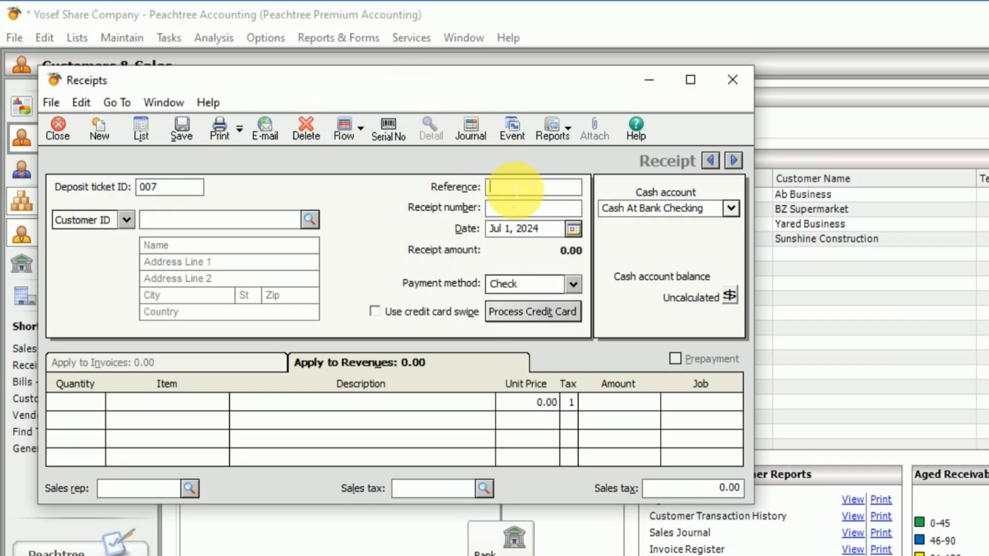
pyautogui.write('007')
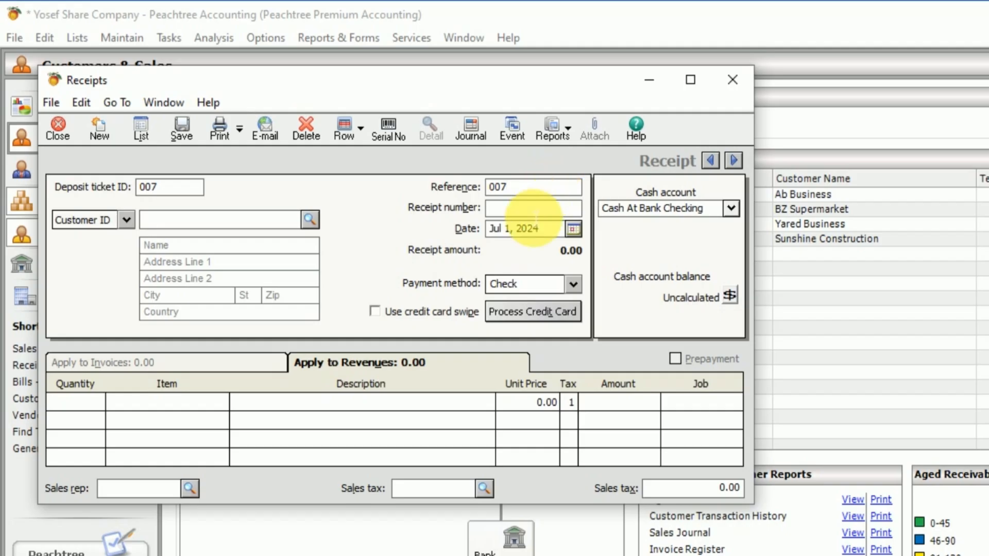
pyautogui.click(534, 210)
pyautogui.write('557')
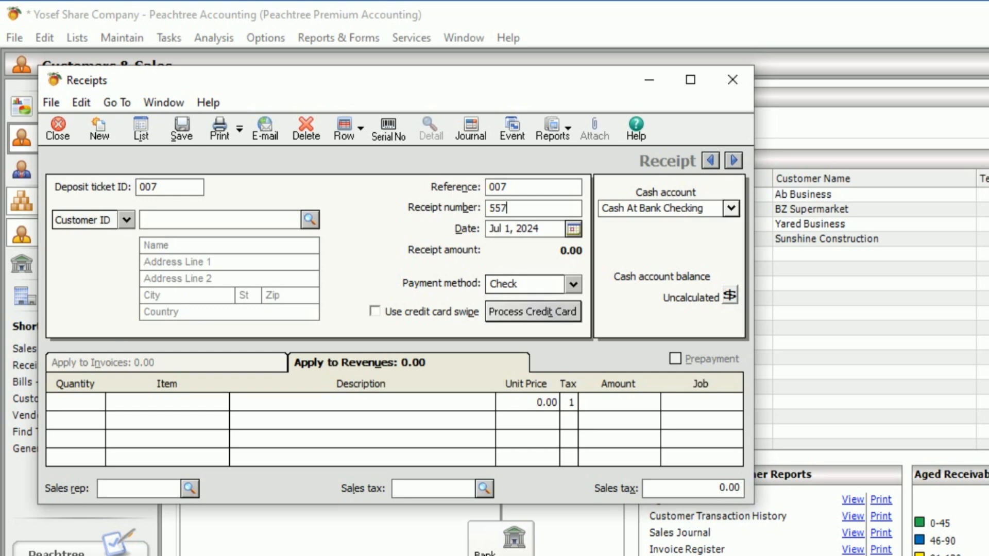
pyautogui.click(573, 228)
pyautogui.click(572, 229)
pyautogui.click(572, 228)
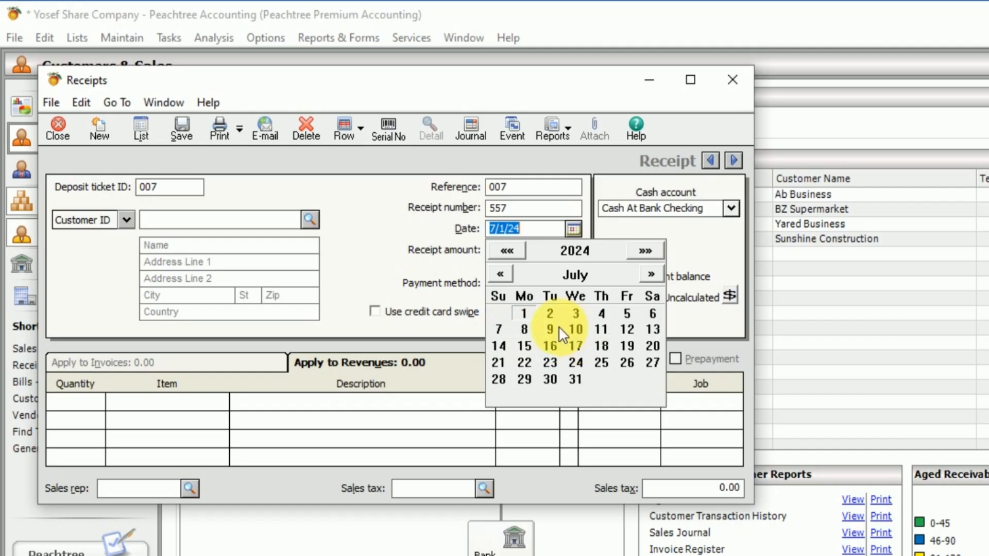
pyautogui.click(599, 330)
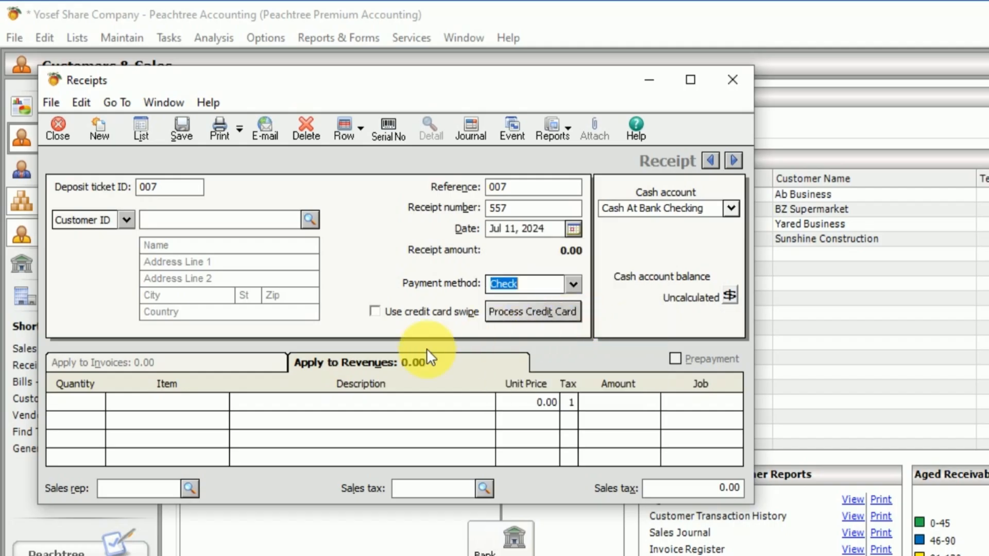
# Step: Add a revenue line to receipt 557 for 2 units of item A 001, Apple
pyautogui.click(87, 407)
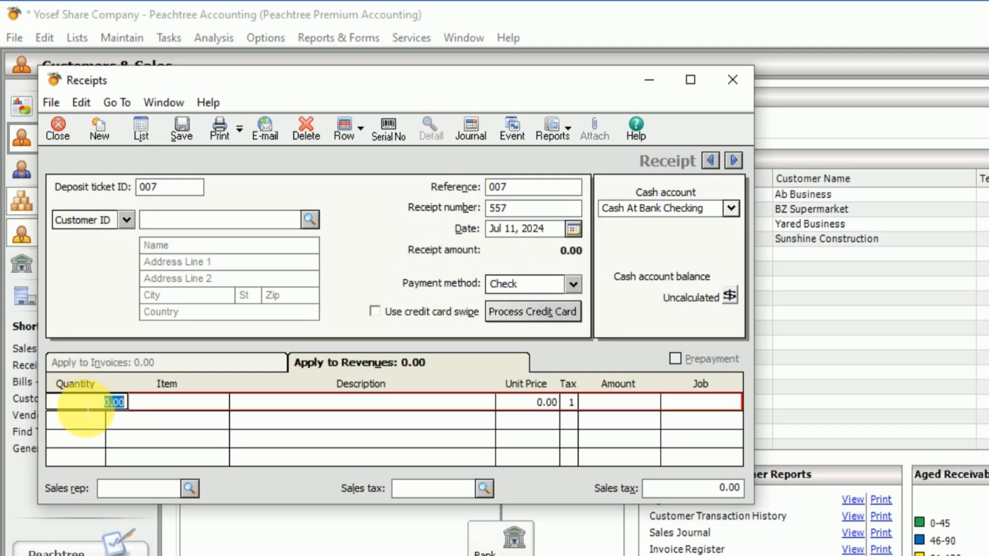
pyautogui.write('2')
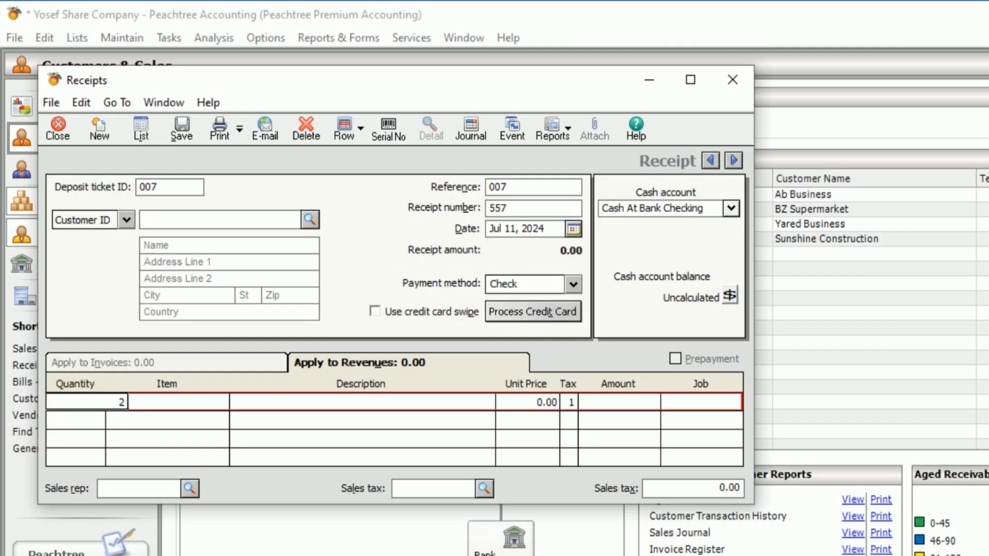
pyautogui.press('Tab')
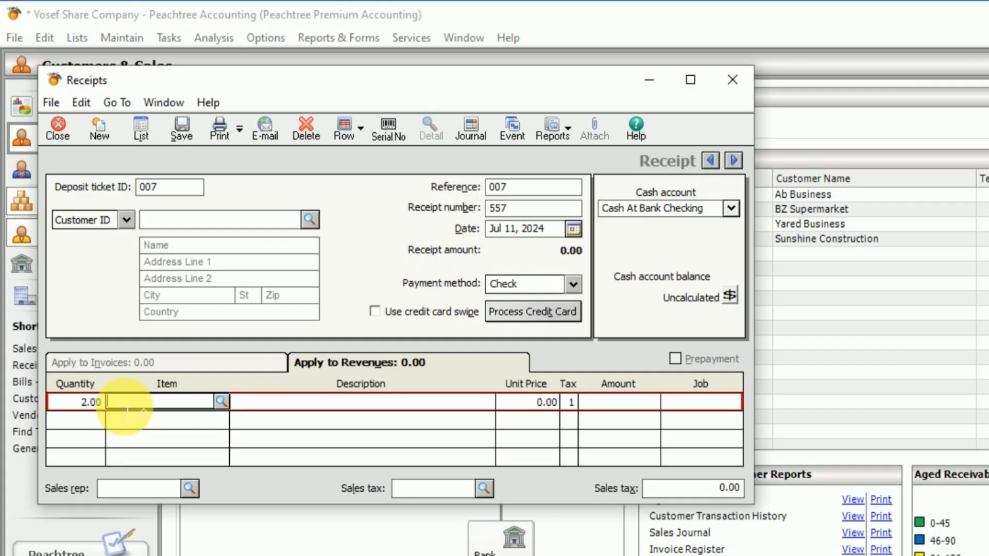
pyautogui.write('a')
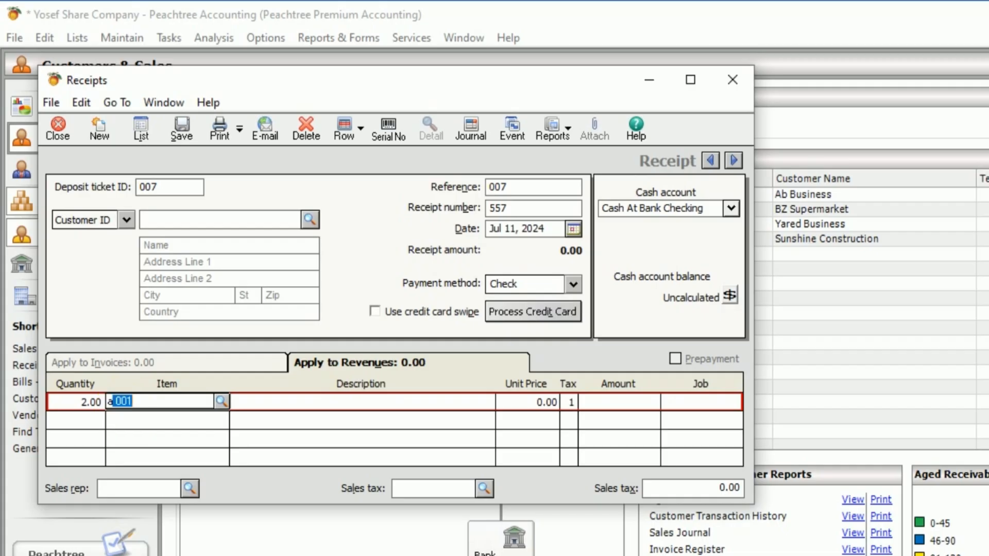
pyautogui.press('BackSpace')
pyautogui.press('BackSpace')
pyautogui.click(221, 401)
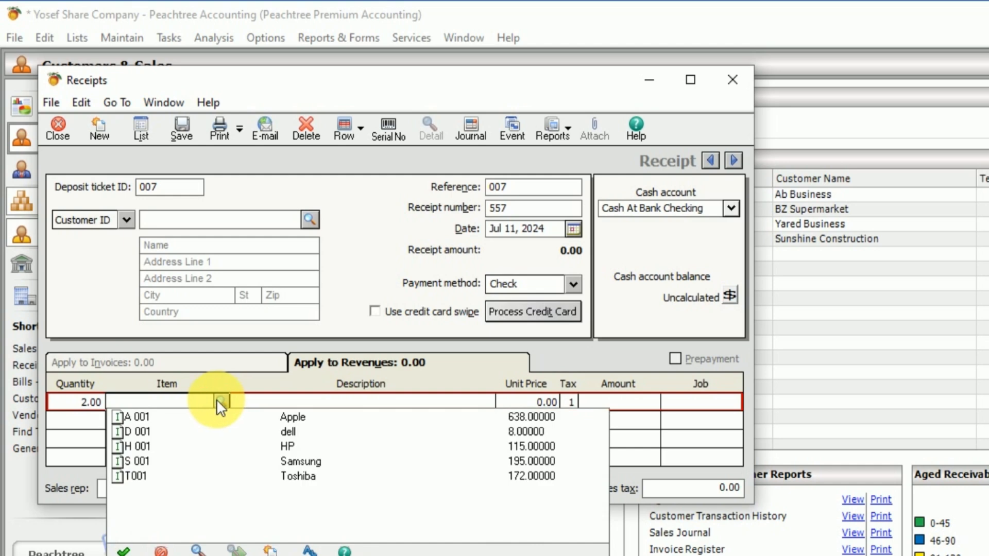
pyautogui.click(295, 423)
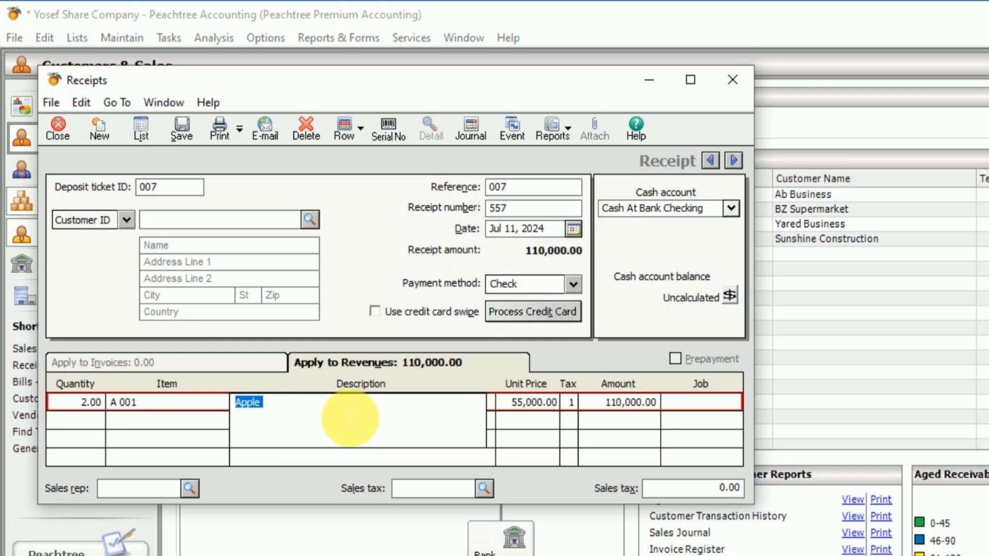
# Step: Add a second revenue line to receipt 557 for 20 units of item T001, Toshiba
pyautogui.click(97, 423)
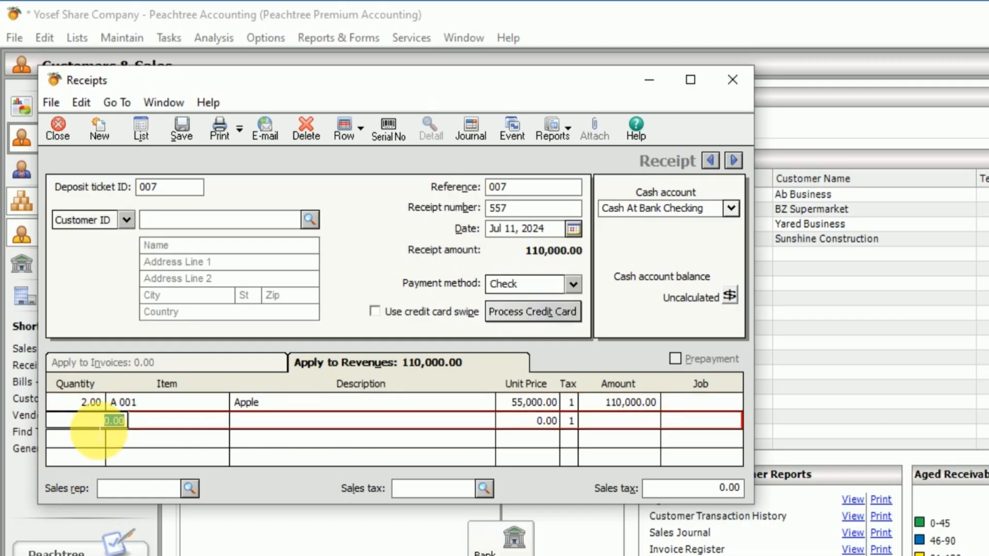
pyautogui.write('20')
pyautogui.press('Tab')
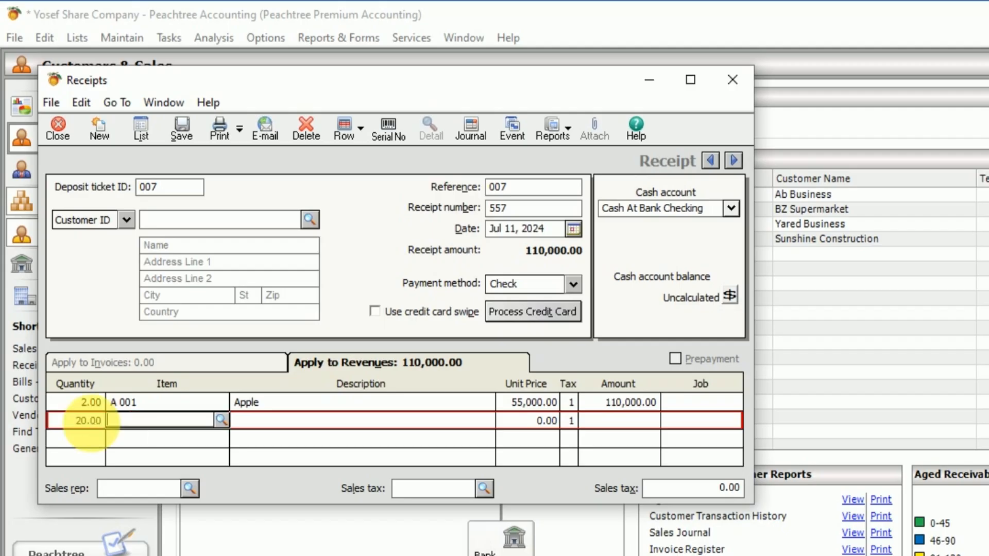
pyautogui.click(222, 420)
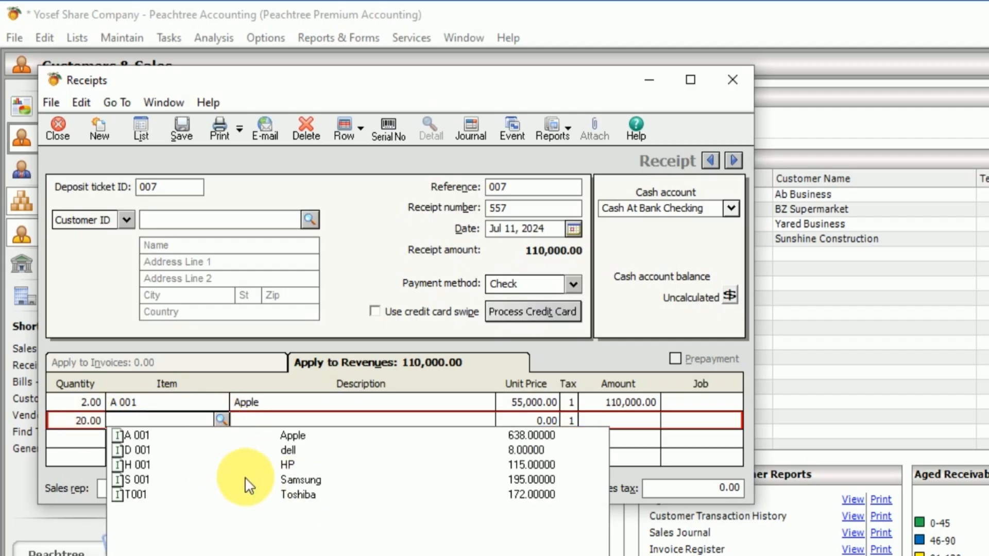
pyautogui.click(291, 494)
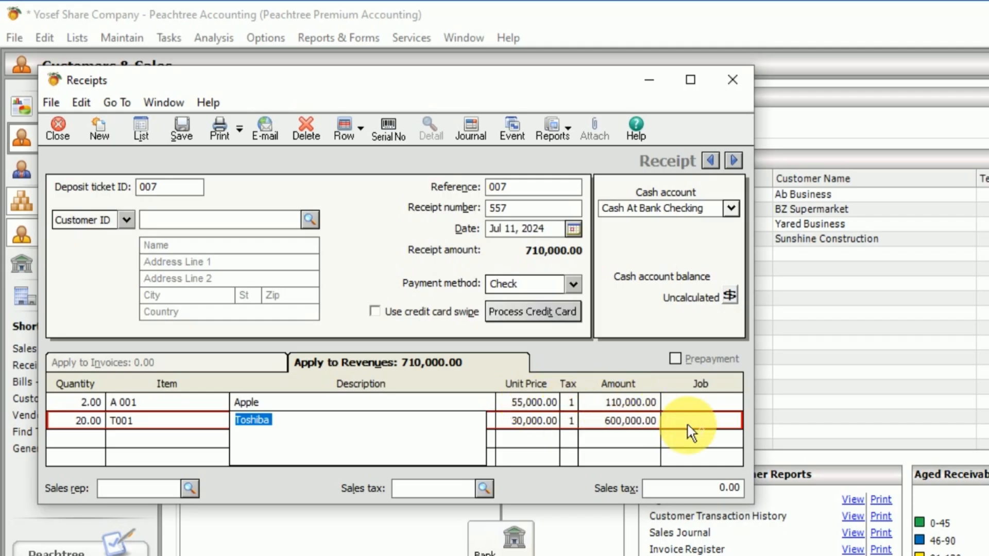
# Step: Apply the VAT sales tax to receipt 557
pyautogui.click(488, 488)
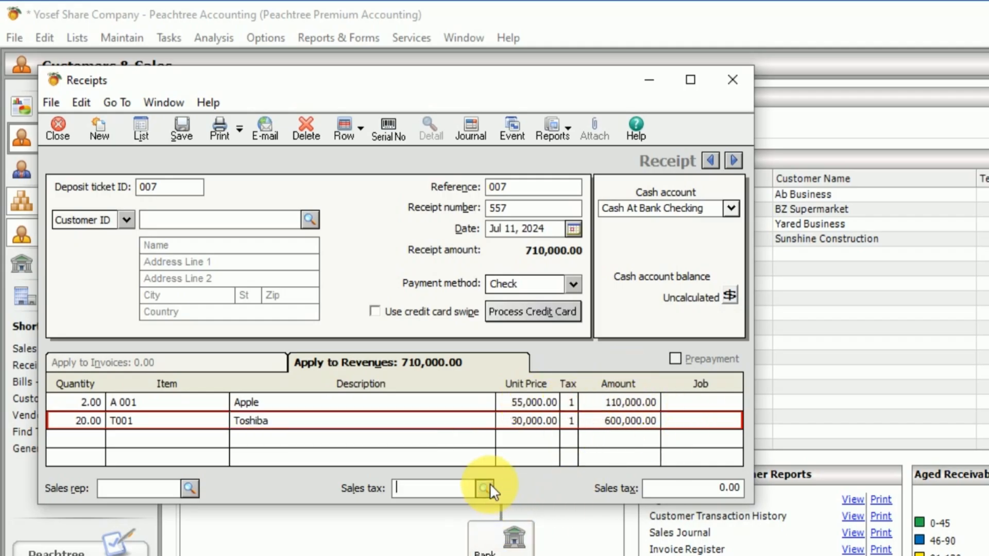
pyautogui.click(487, 485)
pyautogui.click(487, 486)
pyautogui.click(487, 486)
pyautogui.click(487, 486)
pyautogui.click(486, 503)
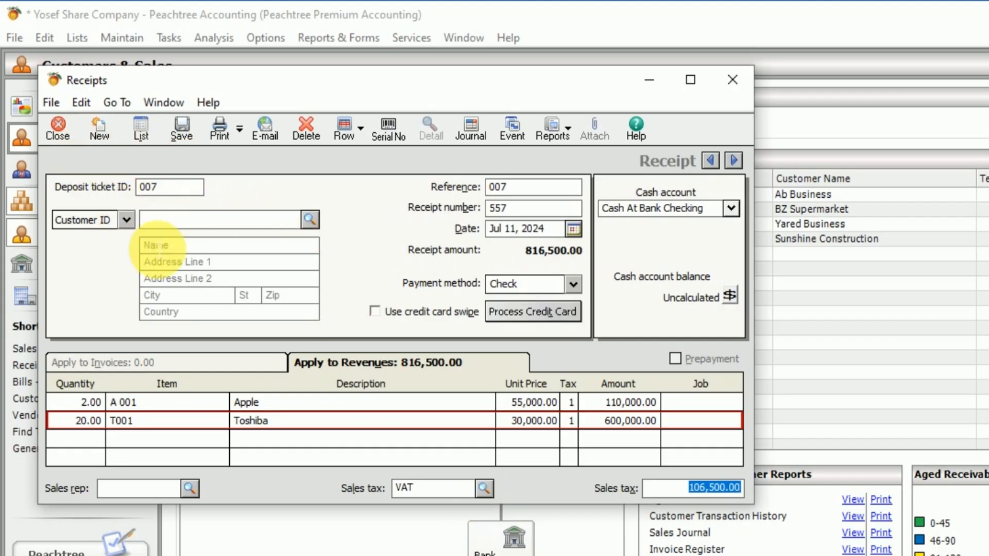
# Step: Try to save receipt 557, dismiss the message and enter Cash Customer as the customer name without a customer ID
pyautogui.click(173, 125)
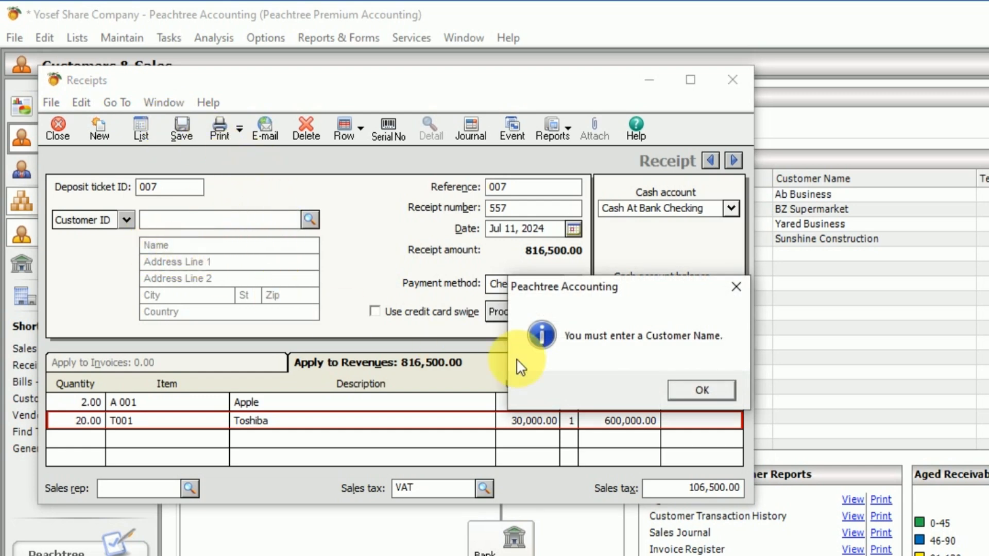
pyautogui.click(736, 288)
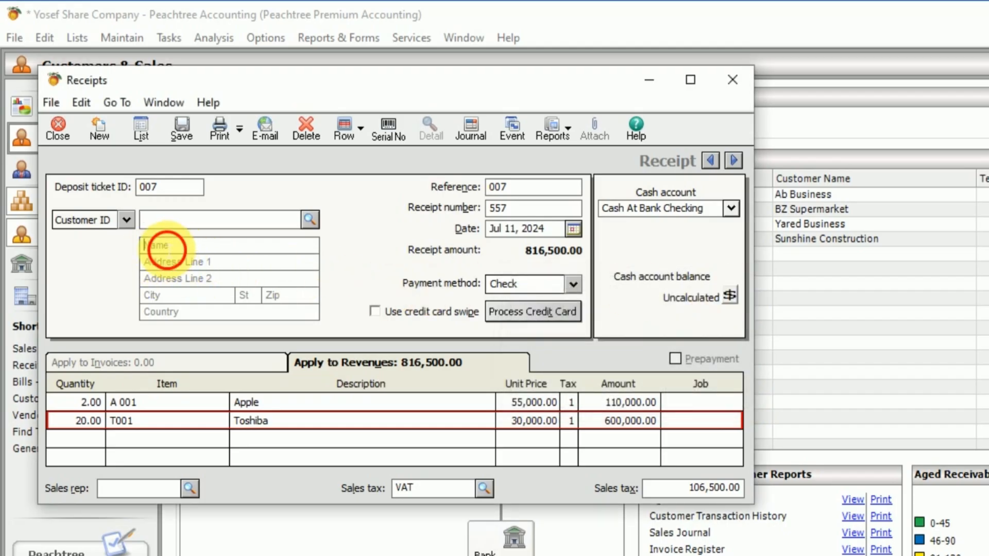
pyautogui.click(160, 245)
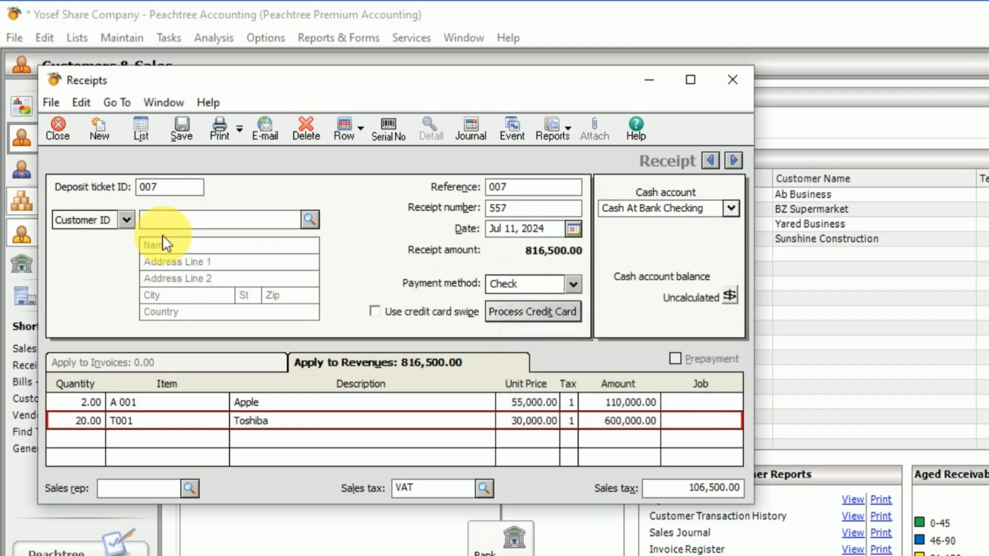
pyautogui.write('Cash Customer')
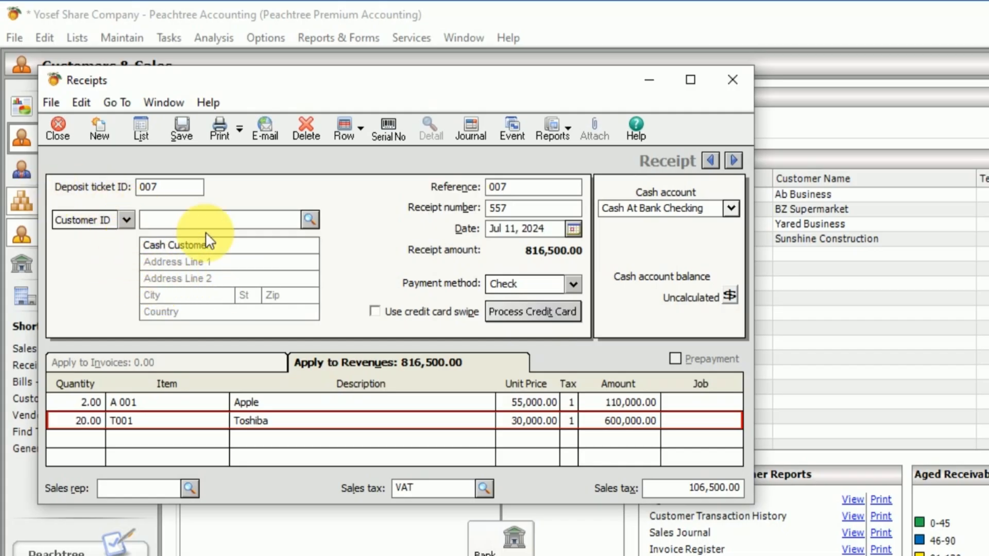
pyautogui.click(310, 219)
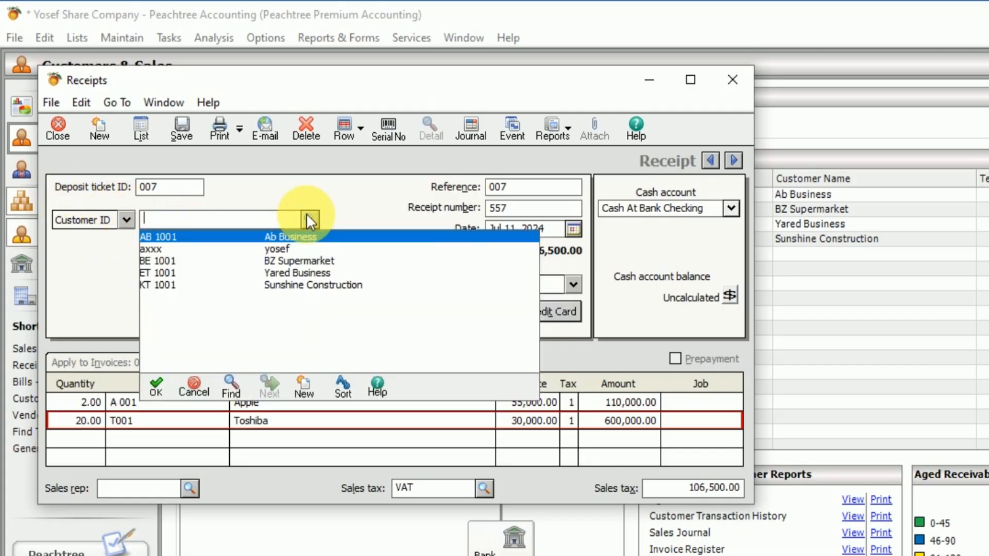
pyautogui.click(309, 220)
pyautogui.click(309, 219)
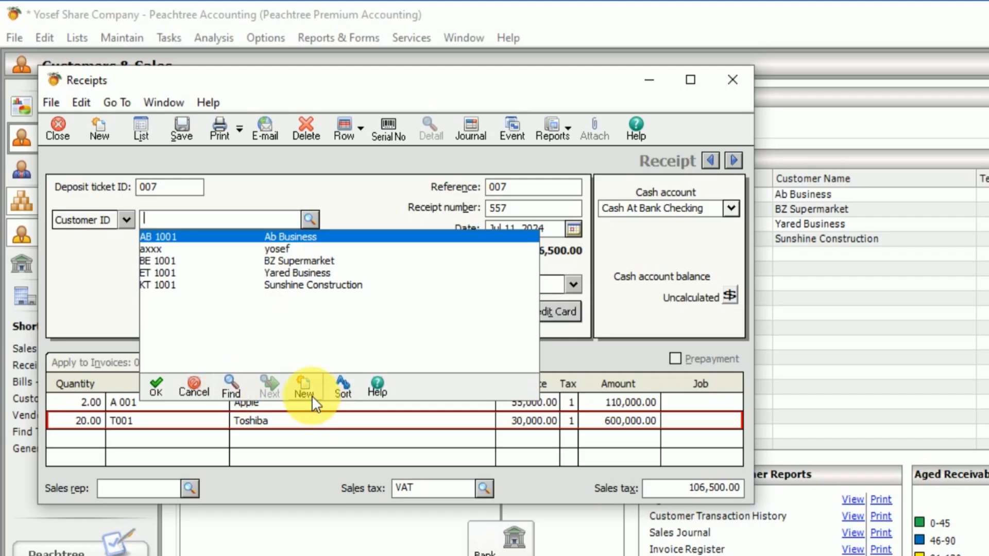
pyautogui.click(310, 218)
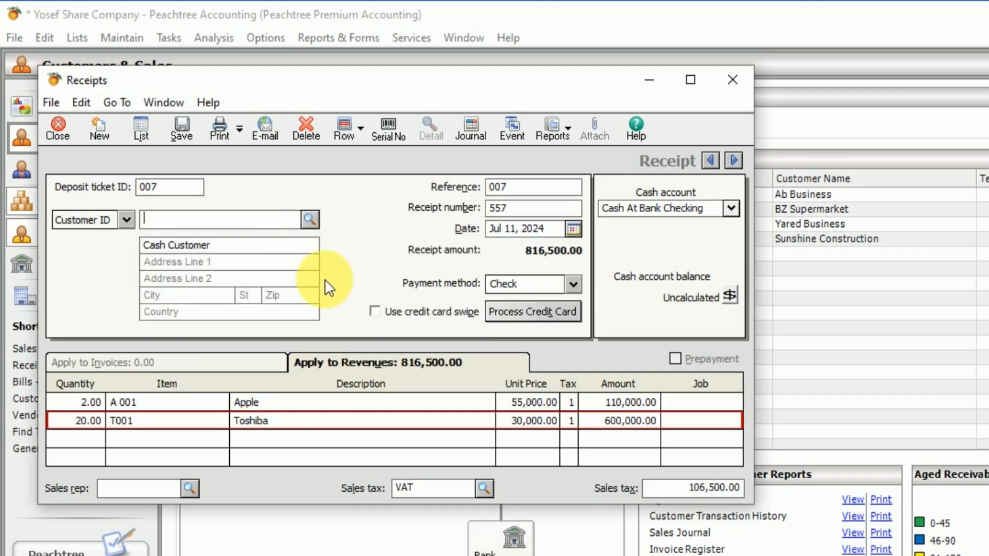
# Step: Save receipt 557, close the Receipts window and return to Peachtree's Customers & Sales page after checking the Word exercise
pyautogui.click(184, 128)
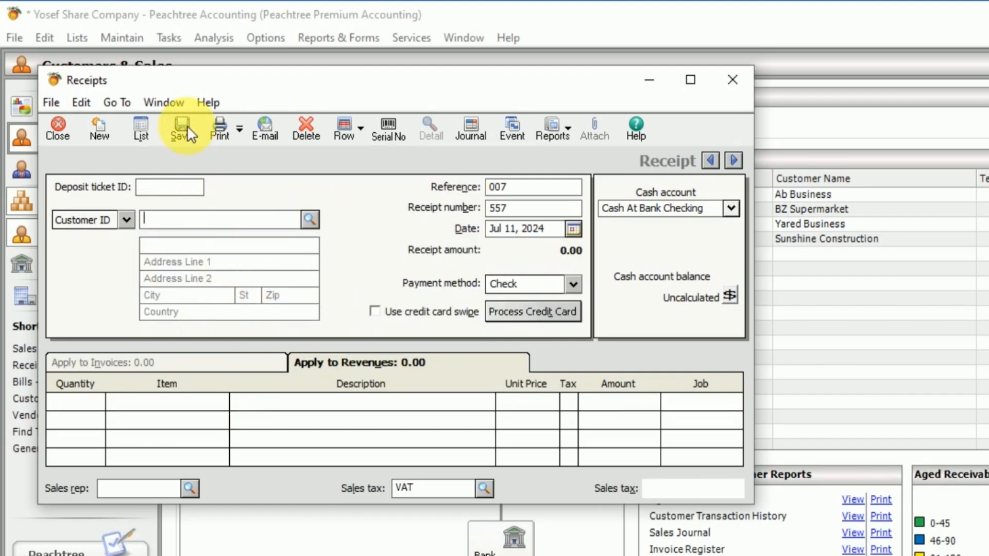
pyautogui.click(59, 129)
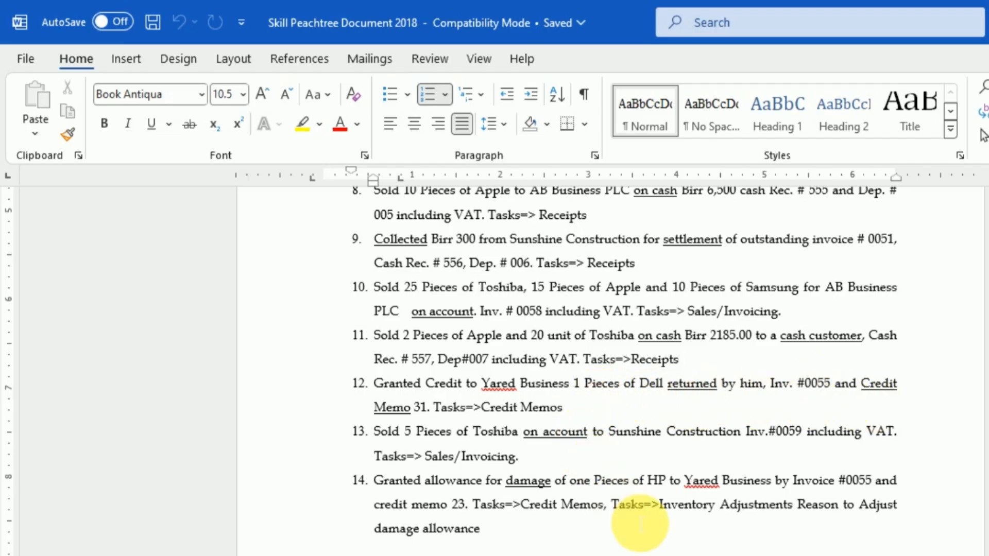
pyautogui.hotkey('alt', 'Tab')
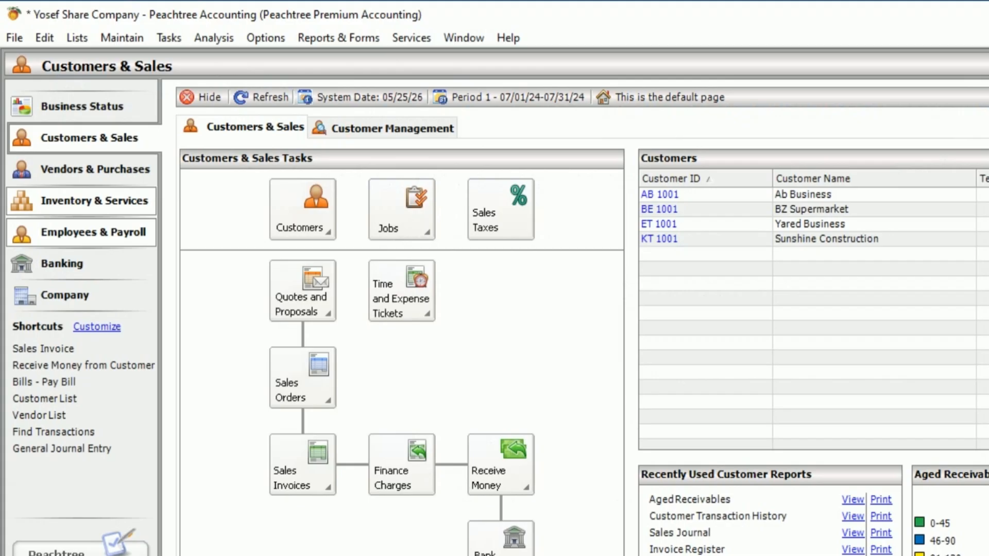
# Step: Start a new credit memo for the customer Yared Business
pyautogui.click(171, 36)
pyautogui.click(201, 182)
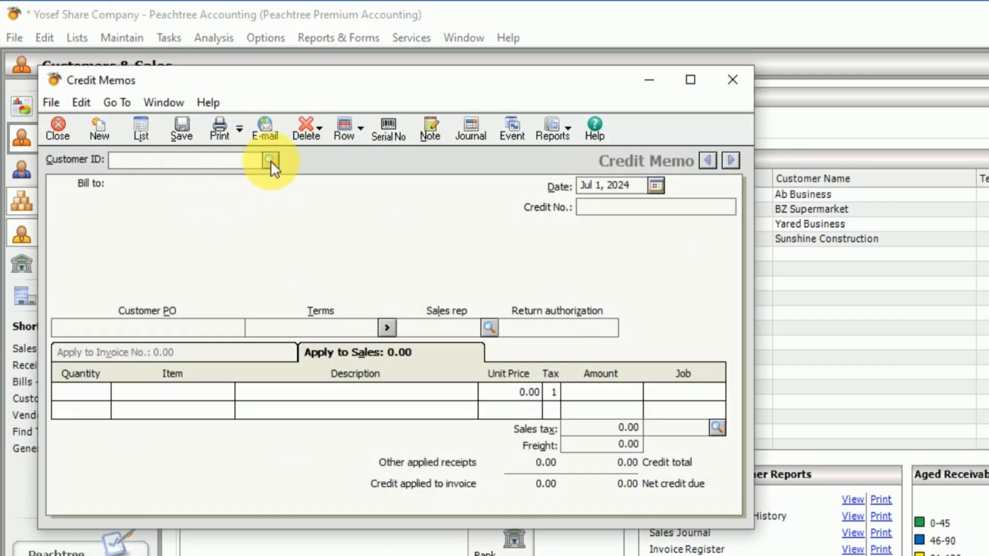
pyautogui.click(270, 160)
pyautogui.click(270, 160)
pyautogui.click(271, 209)
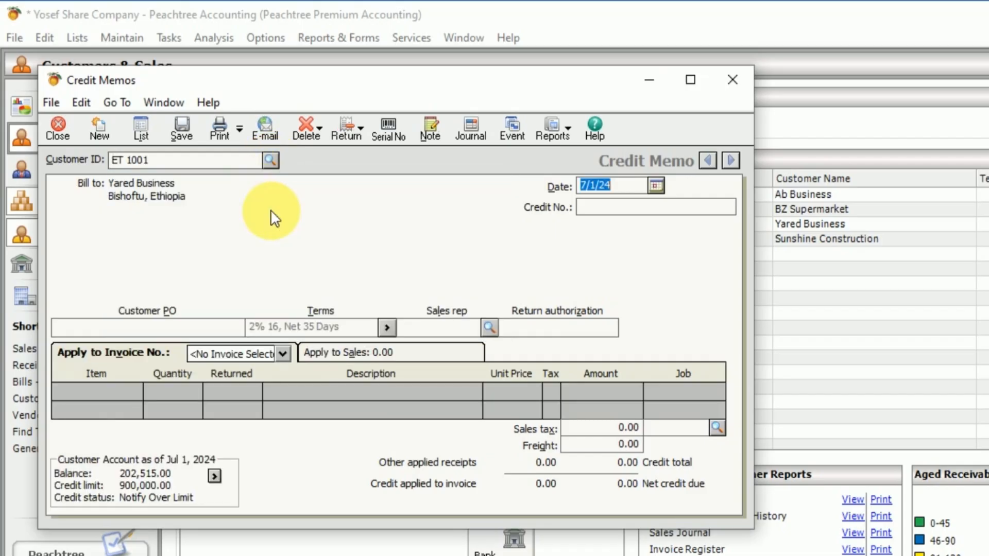
# Step: Date the credit memo Jul 12, 2024 and enter 31 as its credit number
pyautogui.click(653, 186)
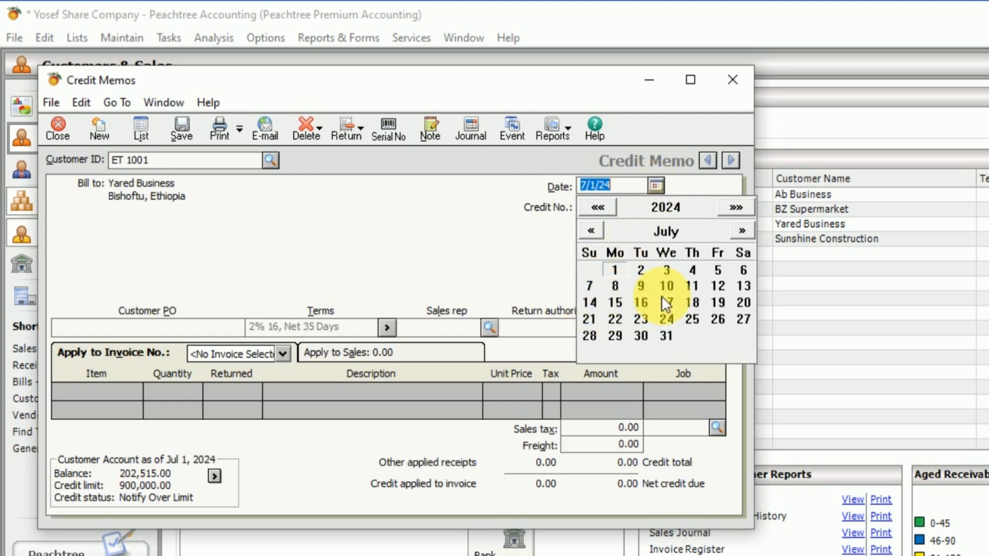
pyautogui.click(715, 284)
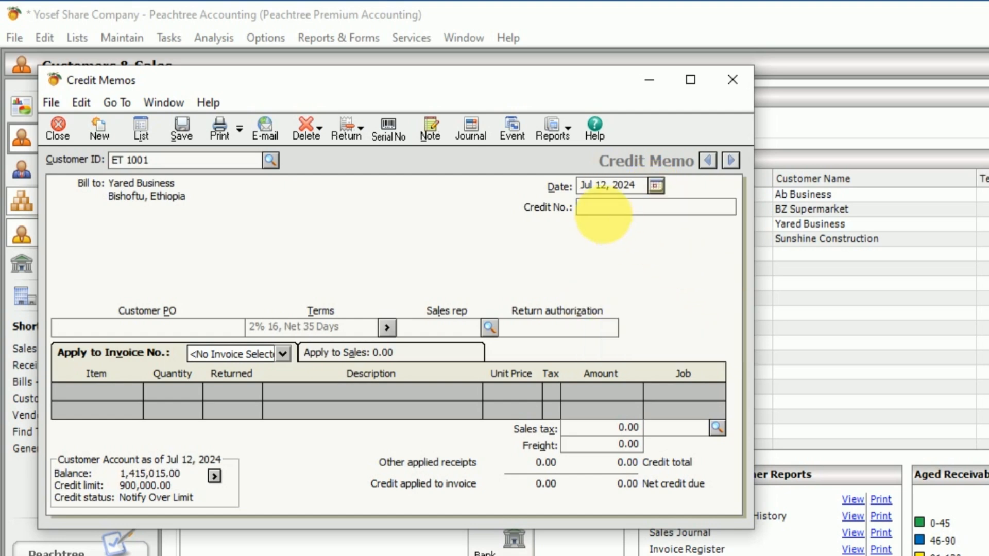
pyautogui.click(605, 214)
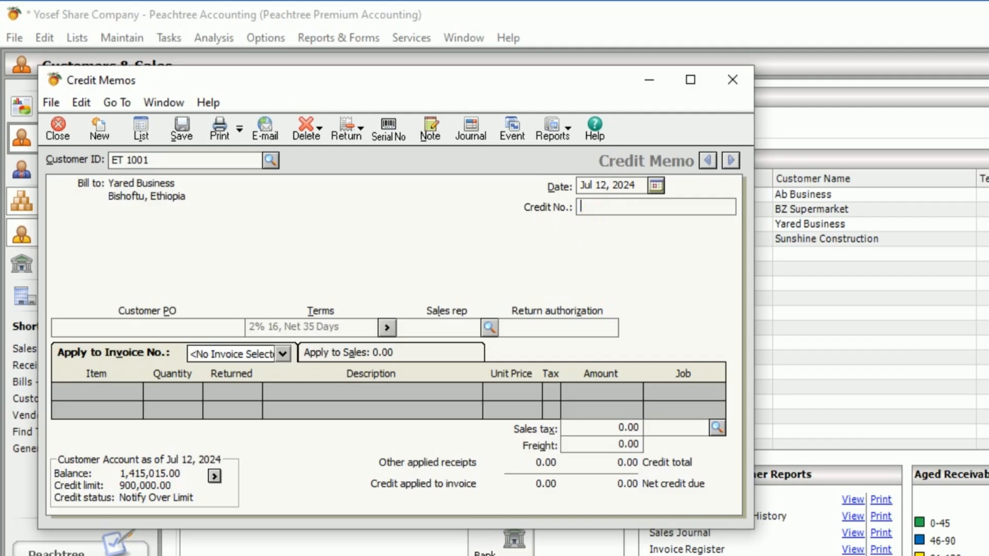
pyautogui.write('31')
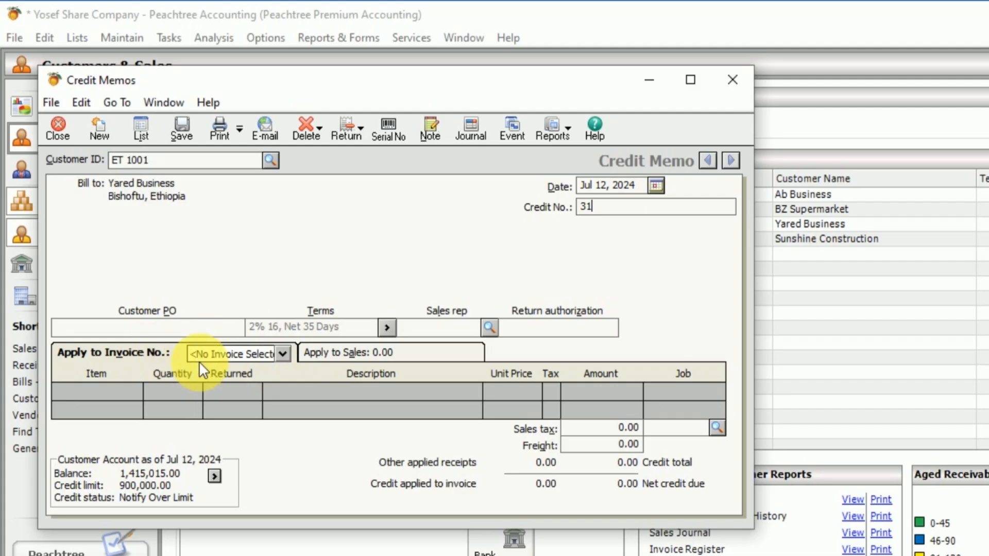
# Step: Apply the credit memo to invoice 0055 and enter 1 returned unit for item D 001, dell
pyautogui.click(289, 355)
pyautogui.click(289, 355)
pyautogui.click(289, 355)
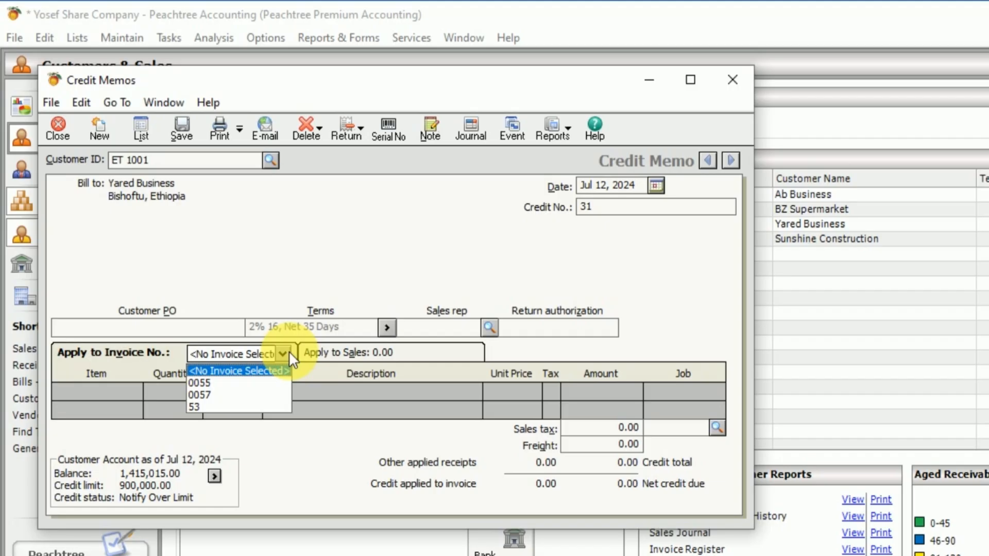
pyautogui.click(206, 383)
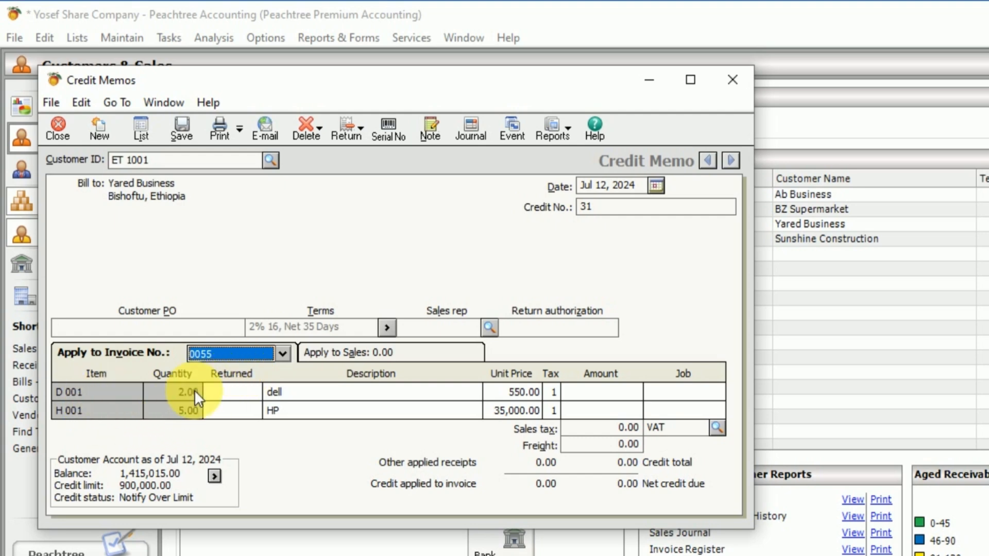
pyautogui.click(255, 393)
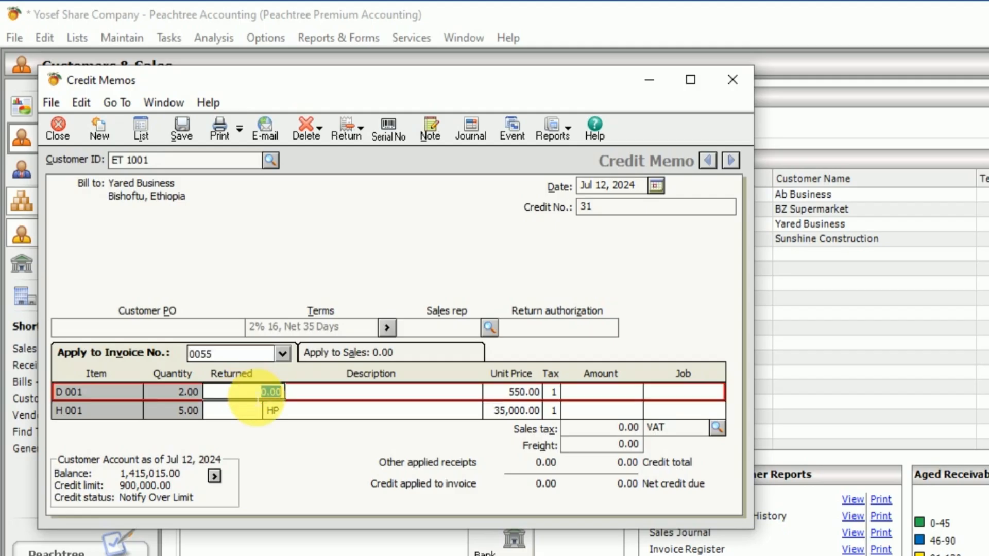
pyautogui.write('1')
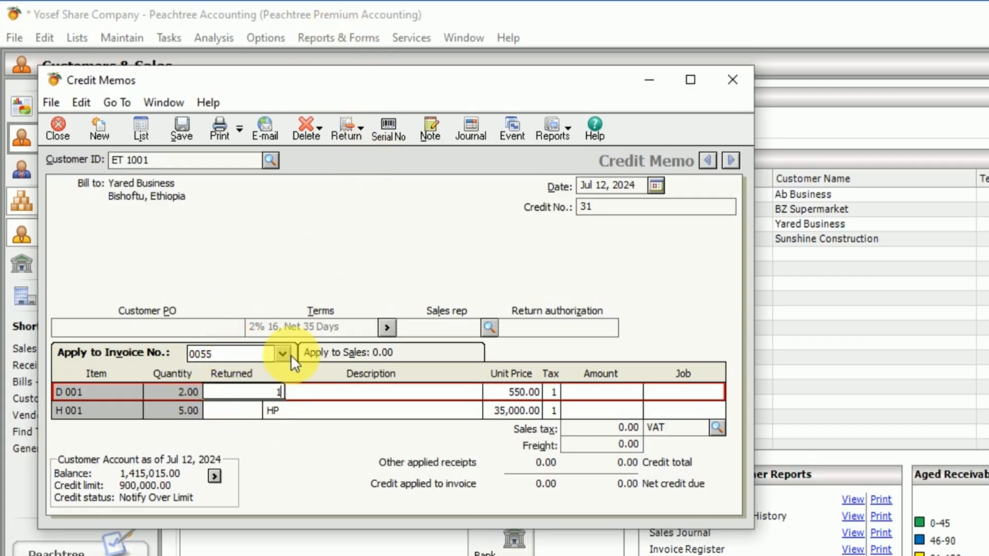
# Step: Display the Inventory Unit Activity Report to check the units sold and on hand for dell
pyautogui.click(338, 38)
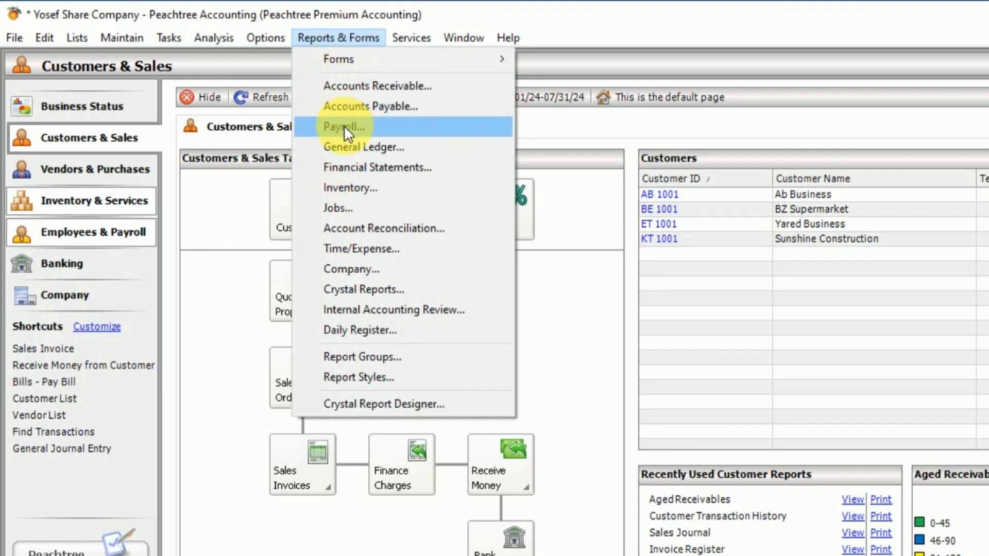
pyautogui.click(351, 185)
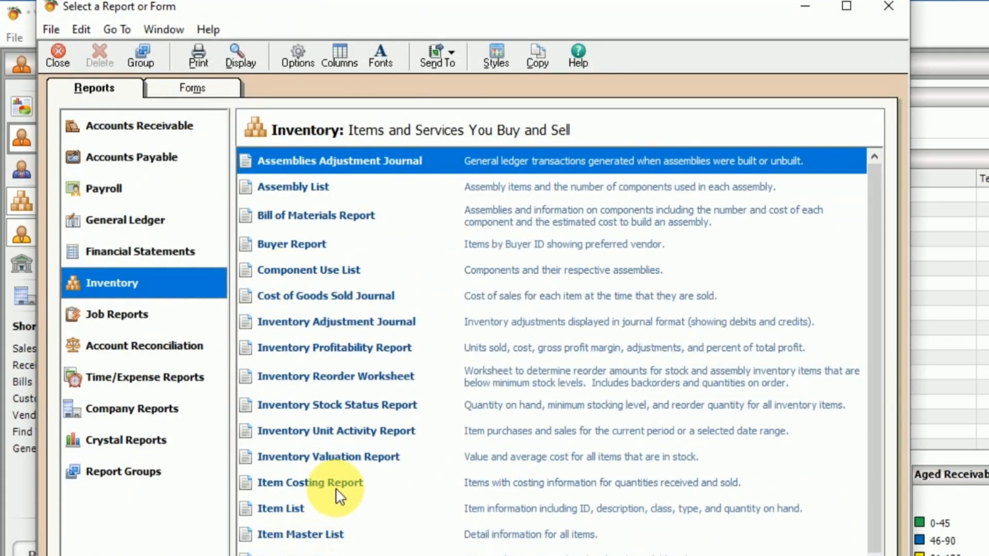
pyautogui.click(355, 432)
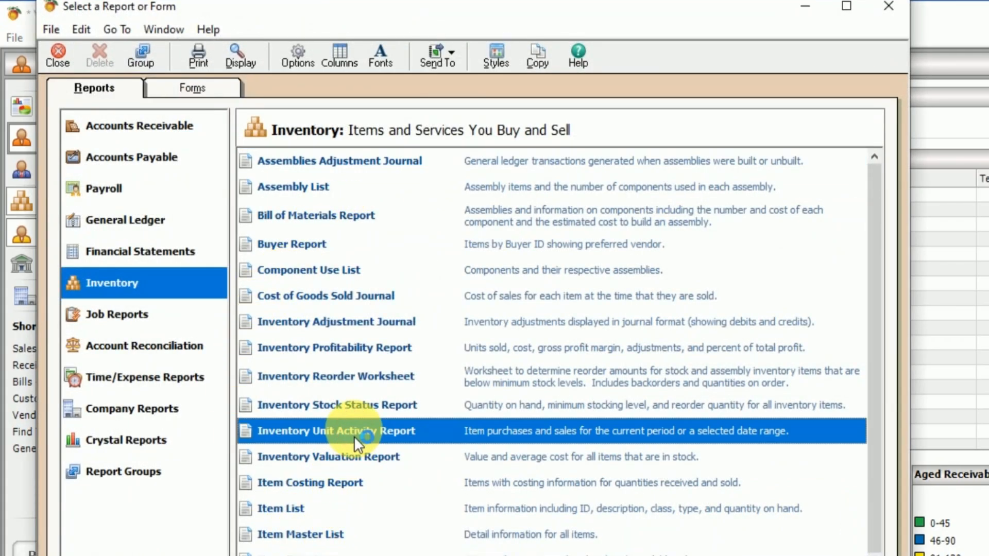
pyautogui.doubleClick(354, 436)
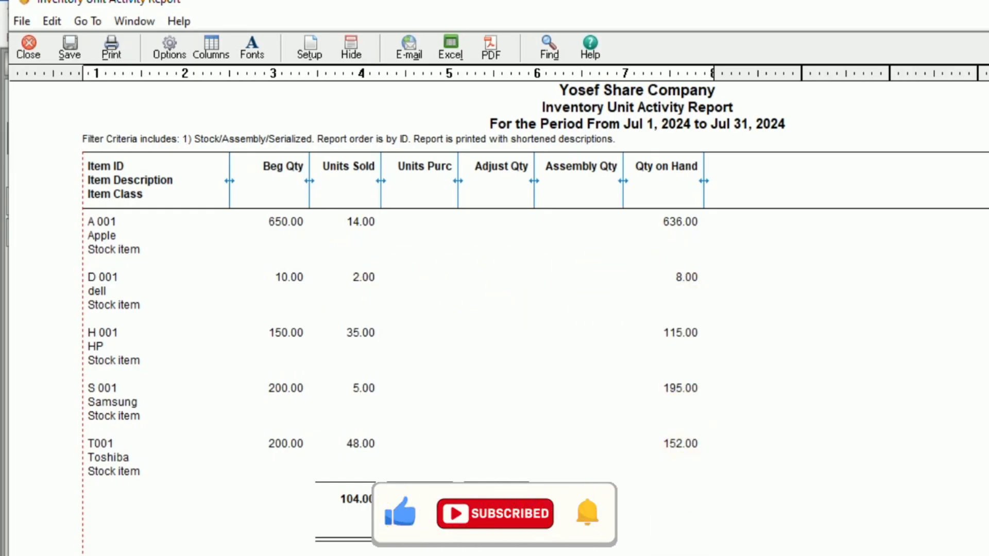
# Step: Return to the Credit Memos window and save credit memo 31
pyautogui.click(876, 555)
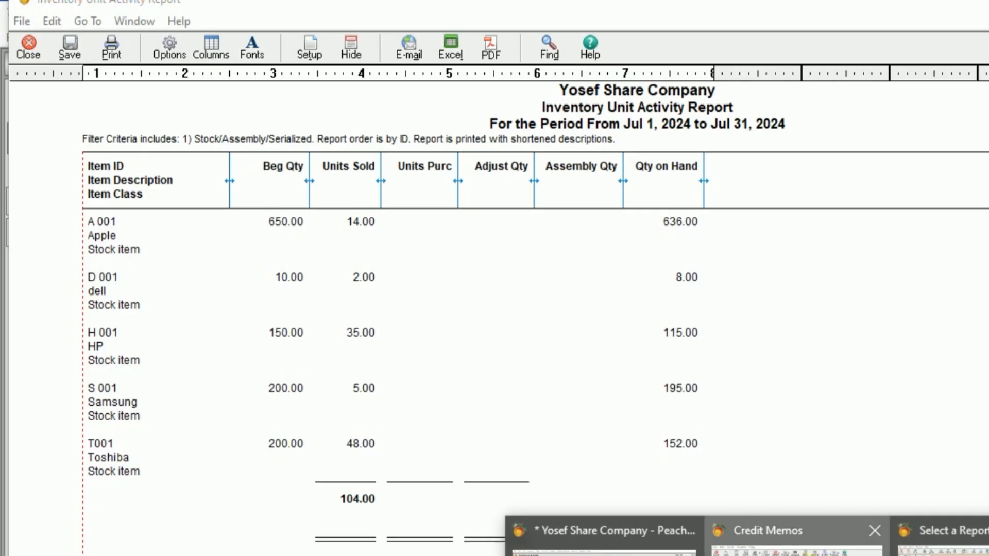
pyautogui.click(797, 552)
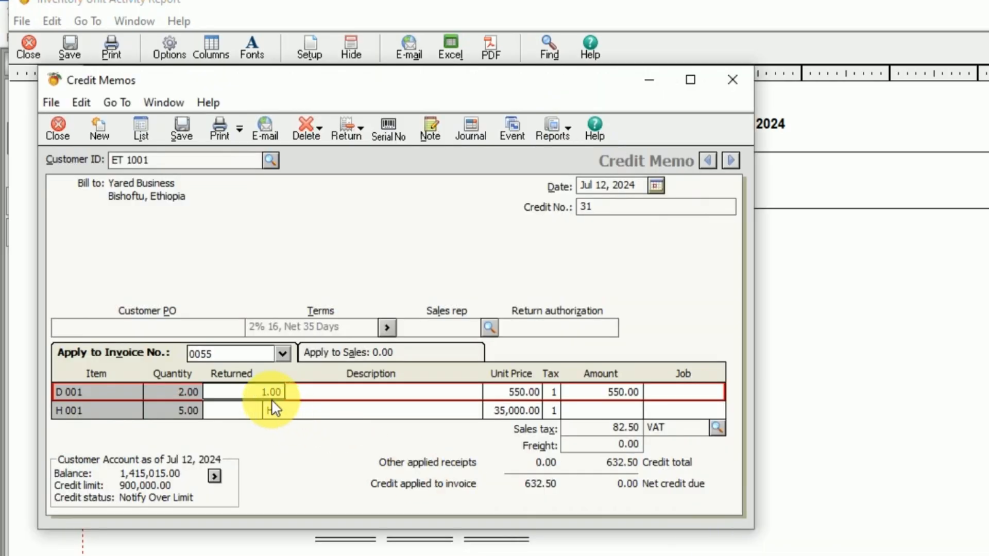
pyautogui.press('Tab')
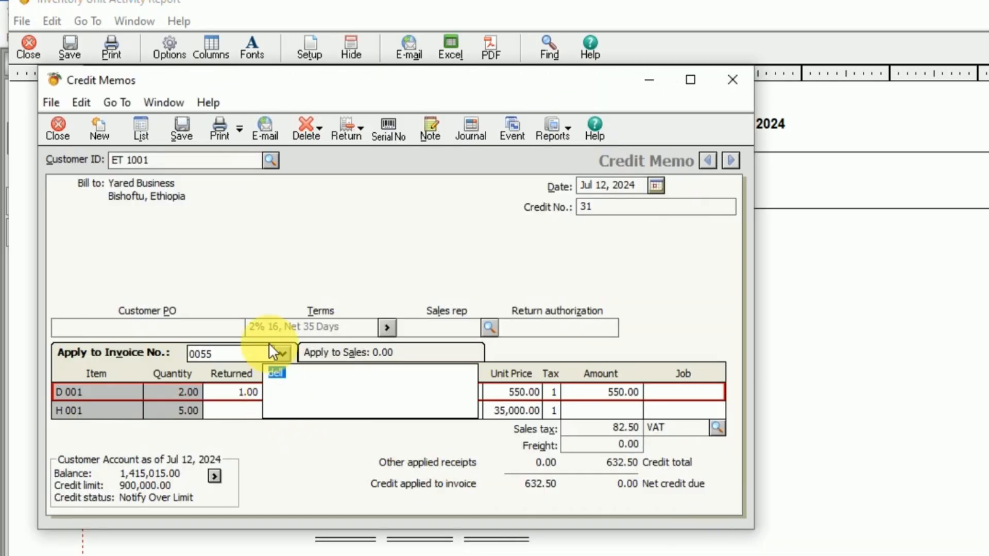
pyautogui.click(182, 129)
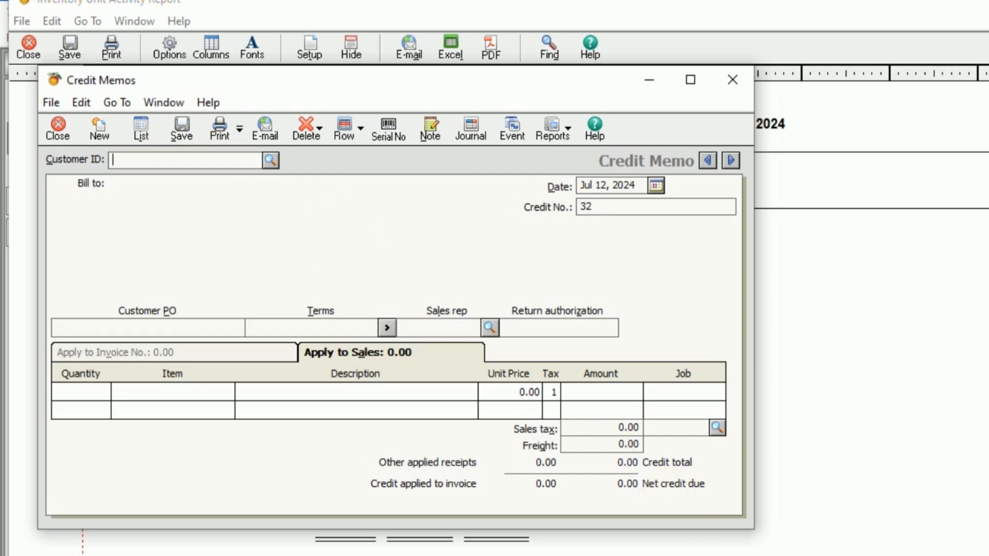
# Step: Recheck the dell quantities in the Inventory Unit Activity Report and return to the Customers & Sales page
pyautogui.click(871, 555)
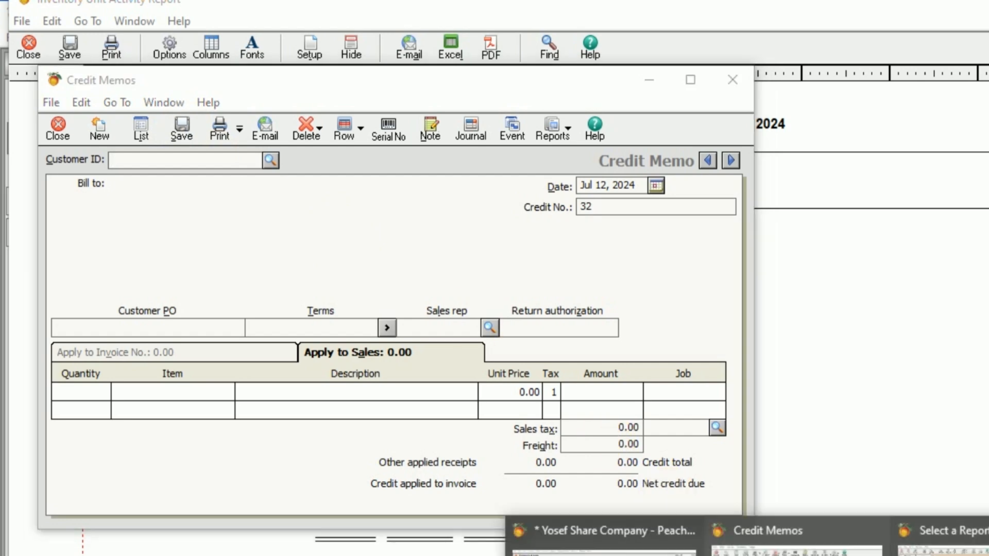
pyautogui.click(982, 555)
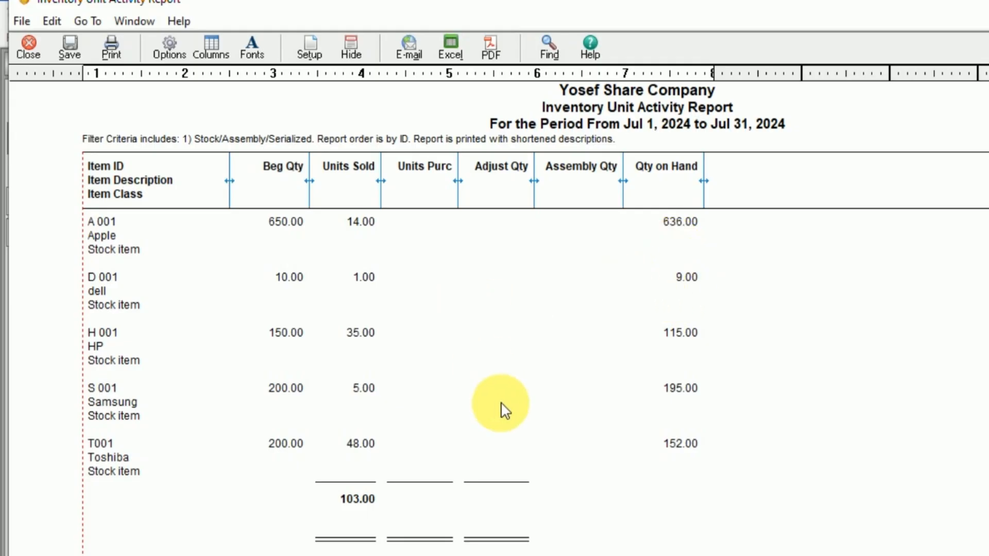
pyautogui.click(876, 555)
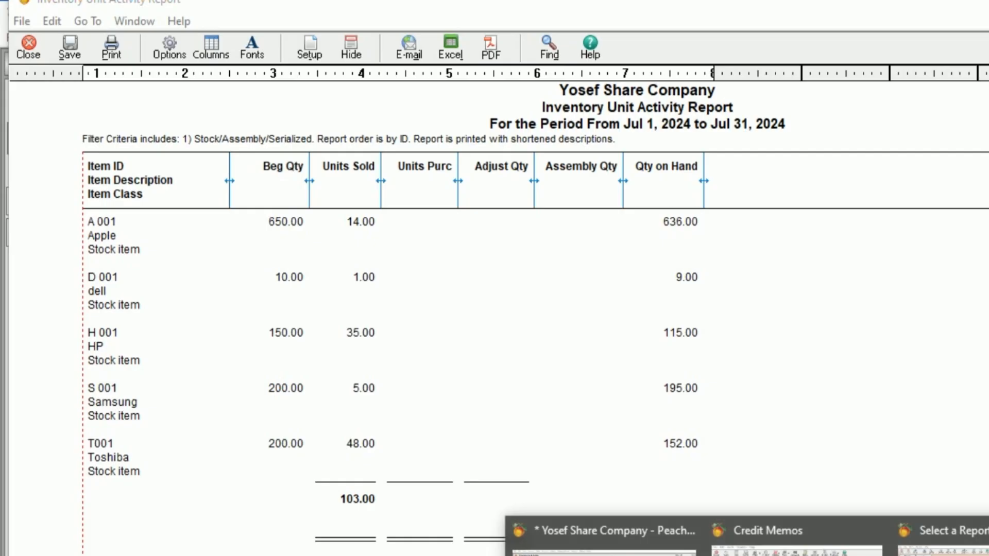
pyautogui.click(796, 539)
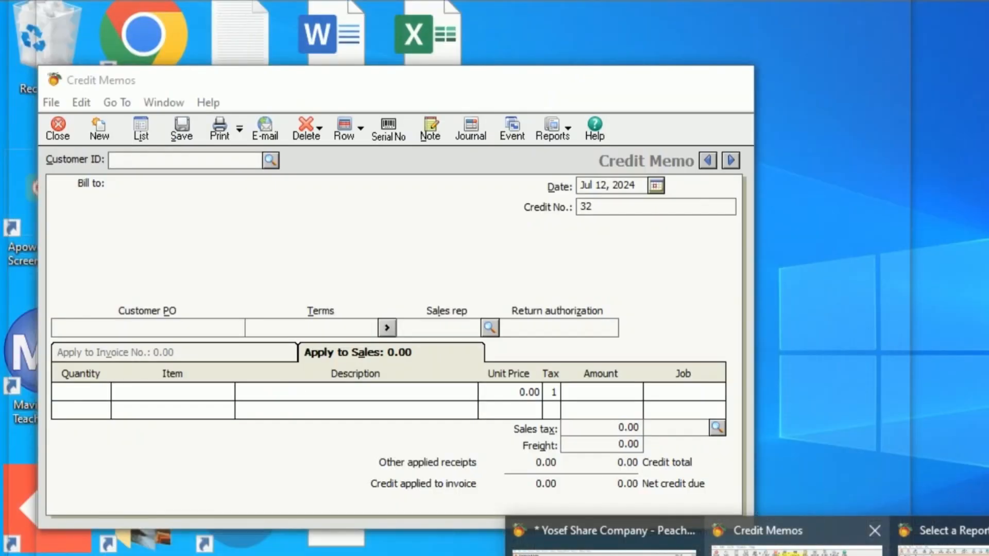
pyautogui.click(602, 541)
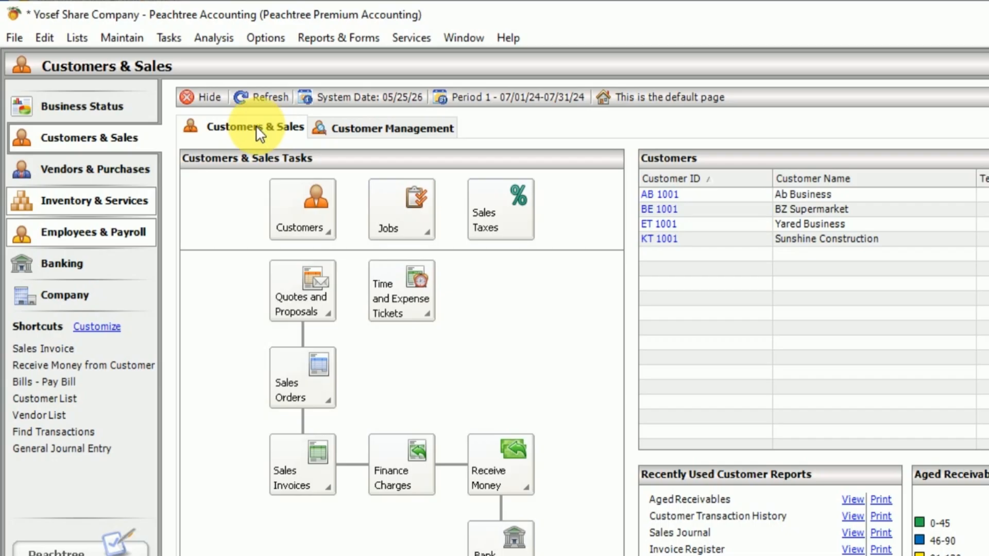
# Step: Open a new sales invoice and bring it up over the Word exercise after reading transaction 13
pyautogui.click(178, 38)
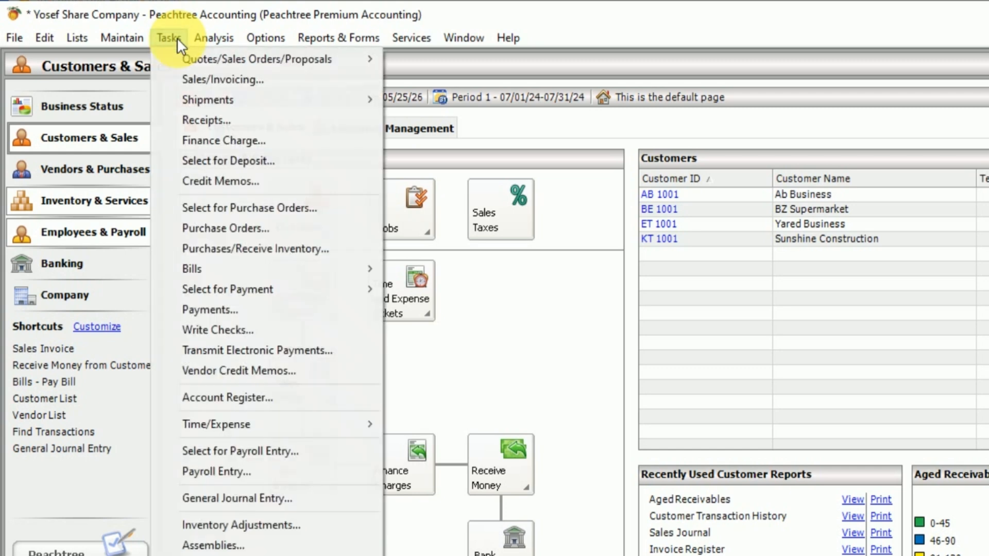
pyautogui.click(203, 79)
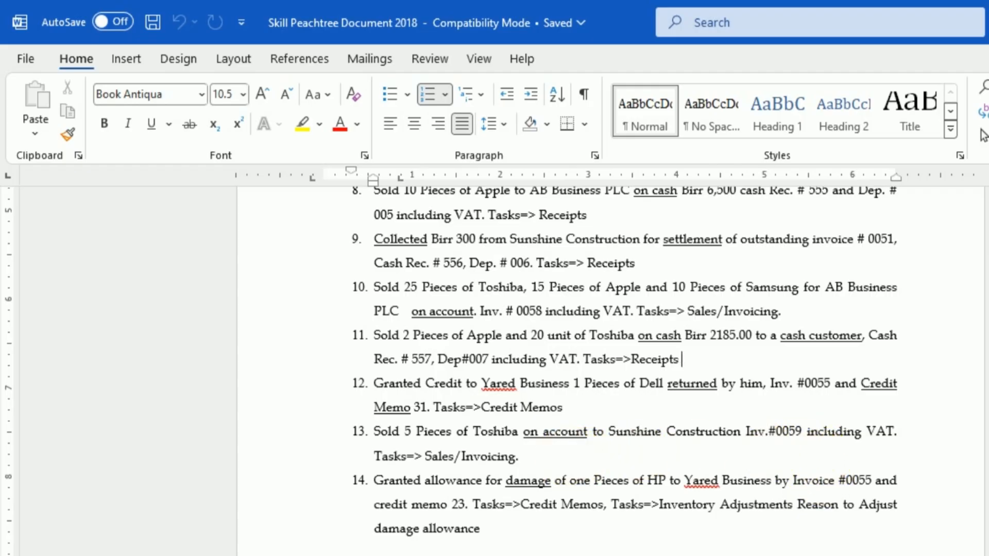
pyautogui.hotkey('alt', 'Tab')
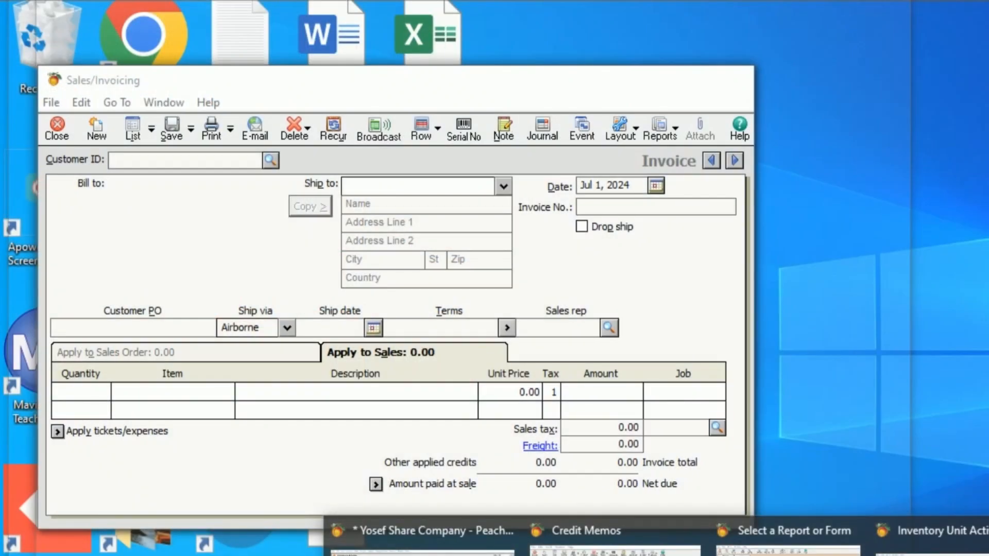
pyautogui.click(953, 538)
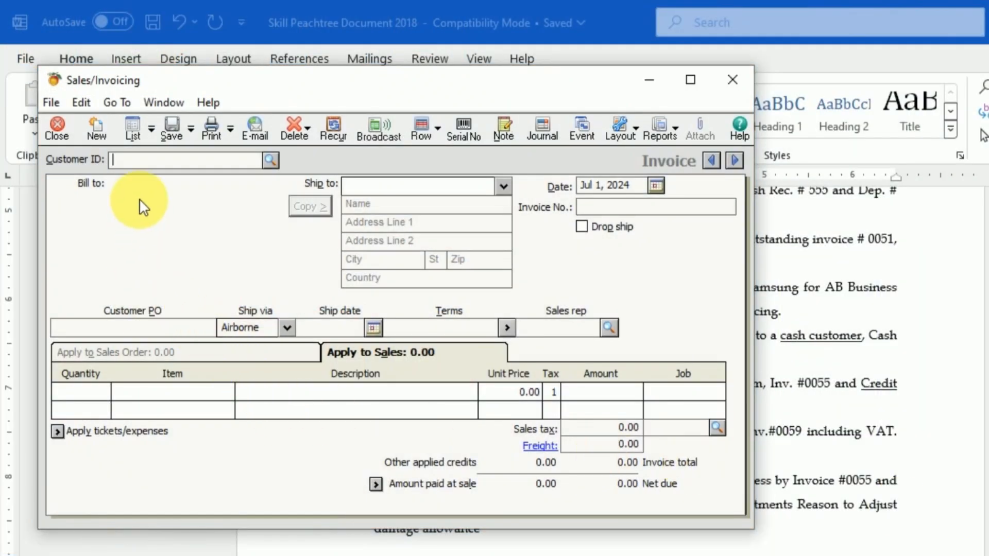
# Step: Choose Sunshine Construction as the customer of the new sales invoice
pyautogui.click(270, 160)
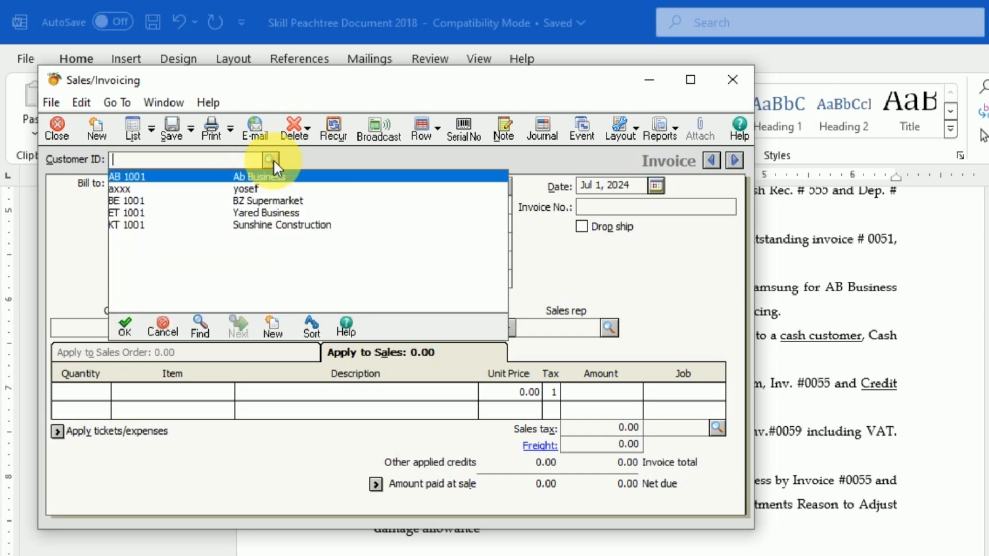
pyautogui.click(270, 160)
pyautogui.click(270, 160)
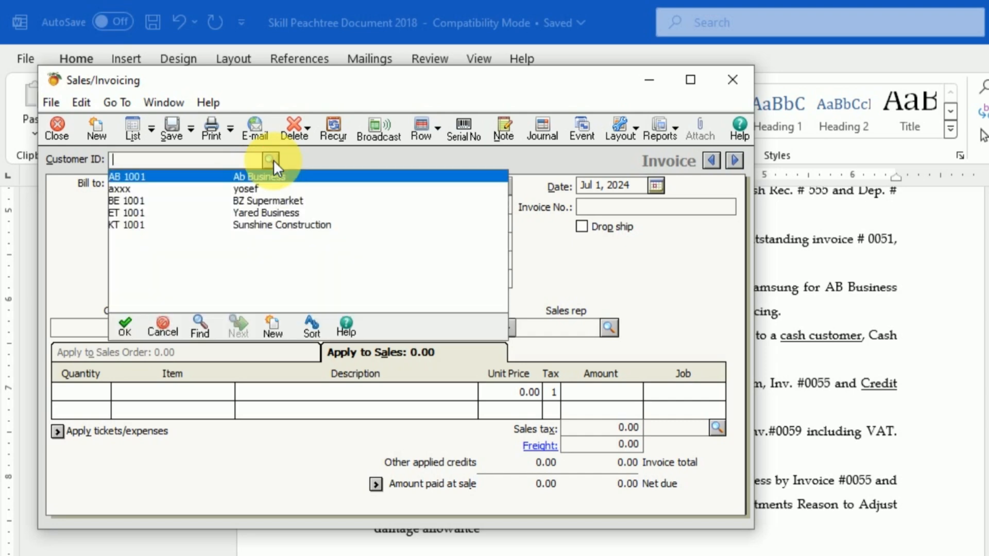
pyautogui.doubleClick(282, 224)
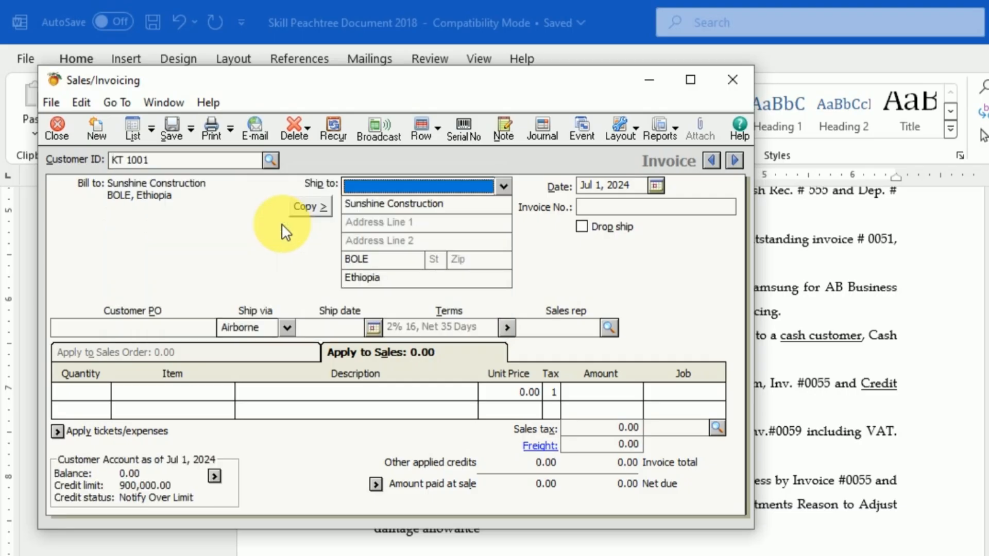
# Step: Date the Sunshine Construction invoice Jul 13, 2024 and enter 0059 as its invoice number
pyautogui.click(656, 184)
pyautogui.click(656, 184)
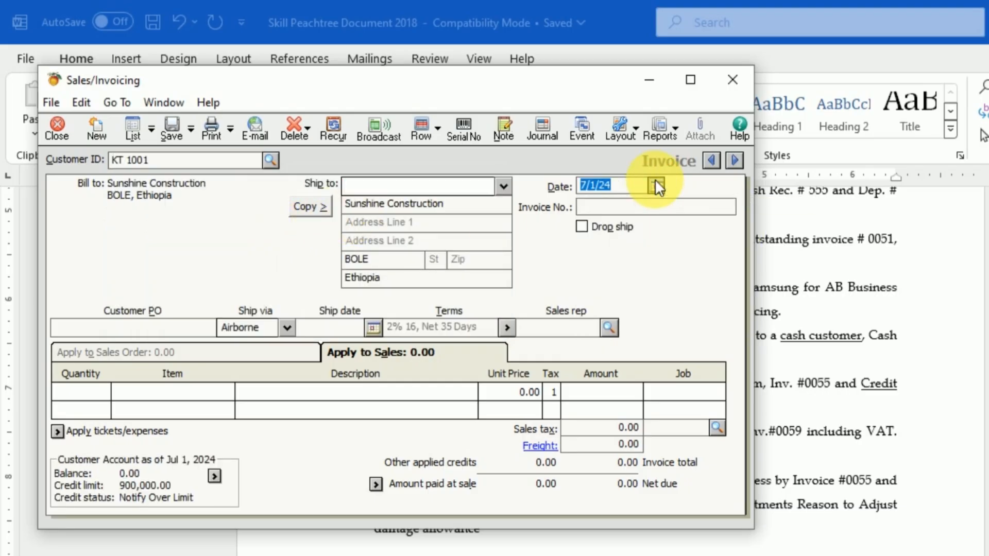
pyautogui.click(655, 184)
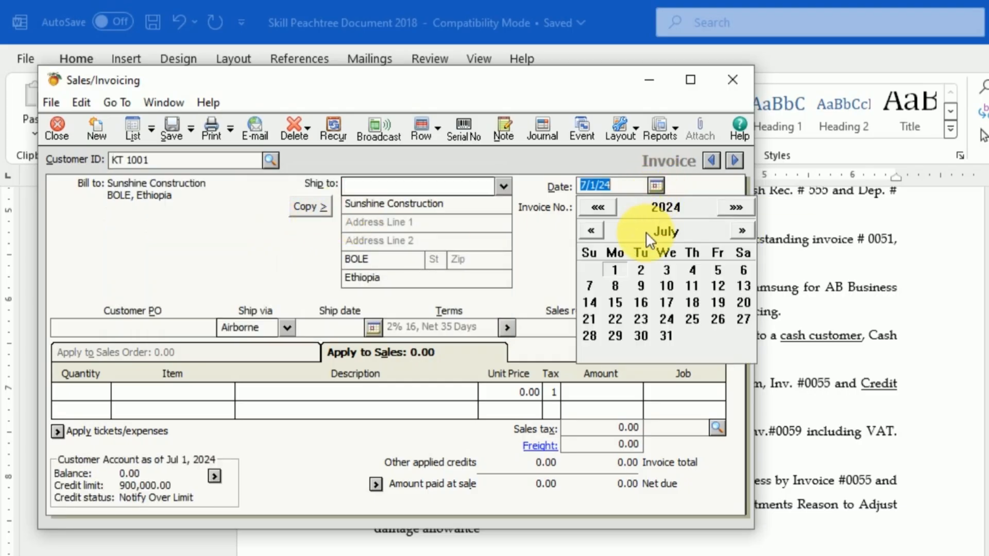
pyautogui.click(743, 286)
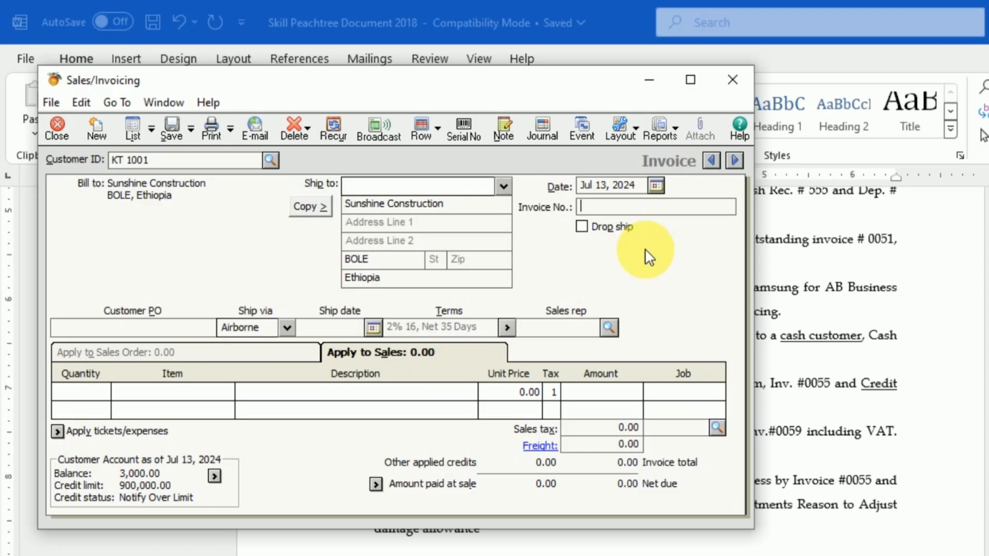
pyautogui.write('0059')
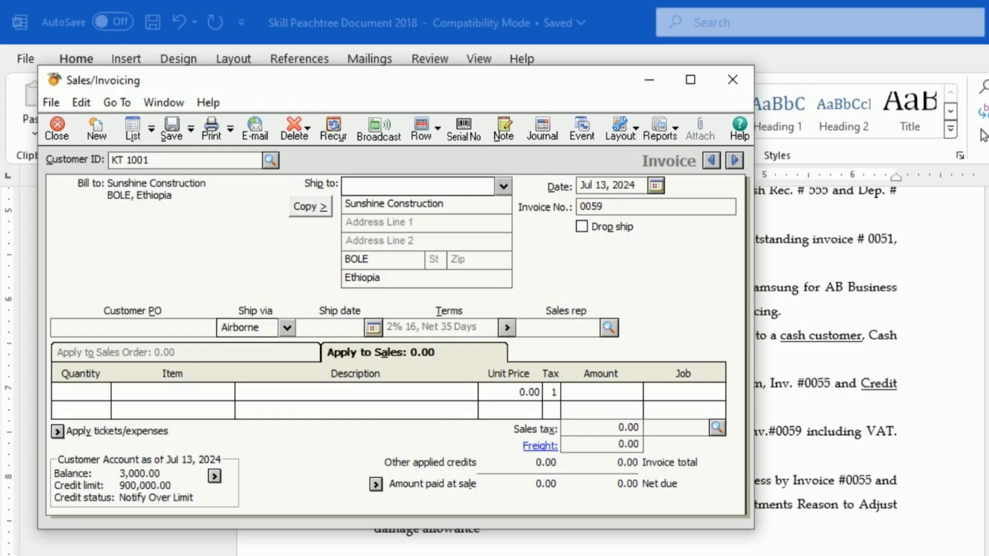
# Step: Add a line for 5 units of the Toshiba item T001 to the Sunshine Construction invoice
pyautogui.click(102, 393)
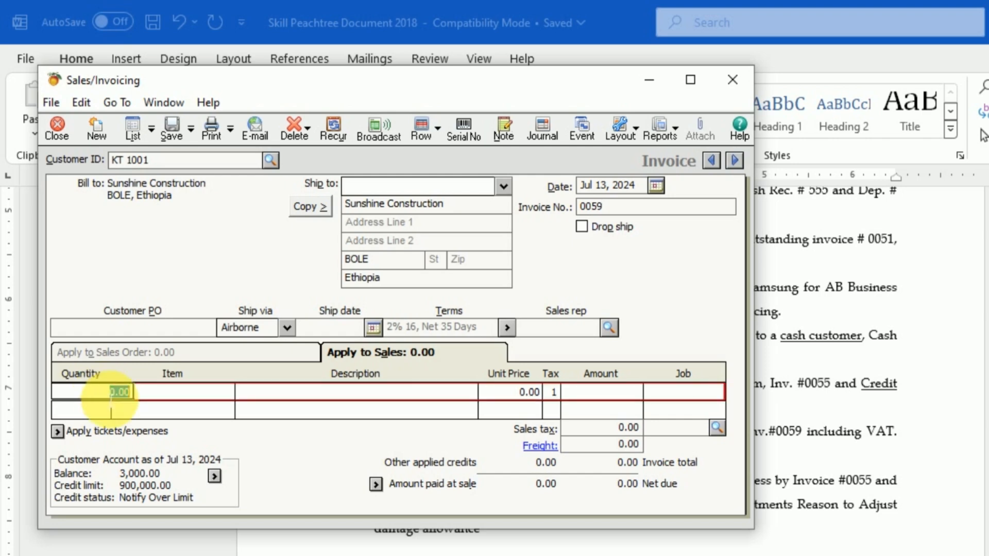
pyautogui.write('5')
pyautogui.press('Tab')
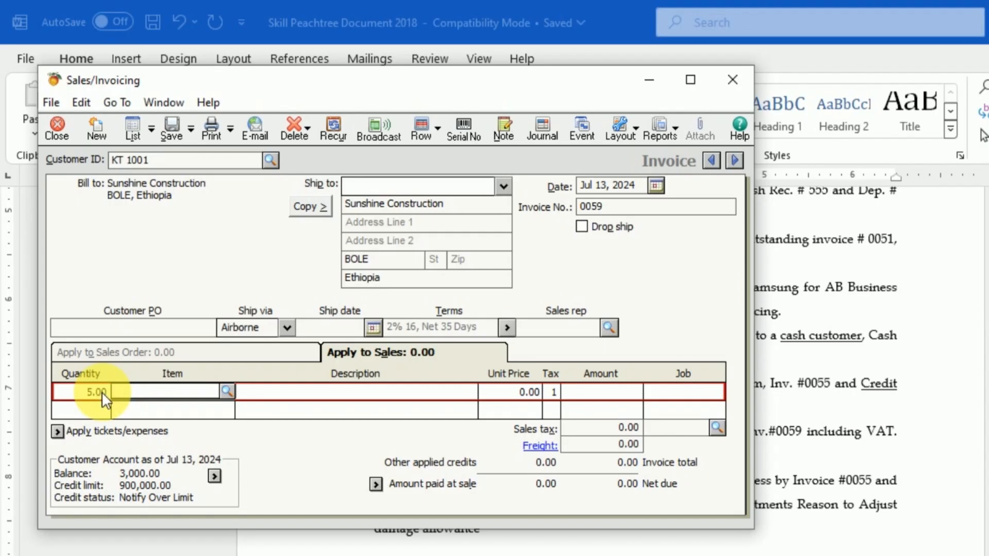
pyautogui.click(227, 393)
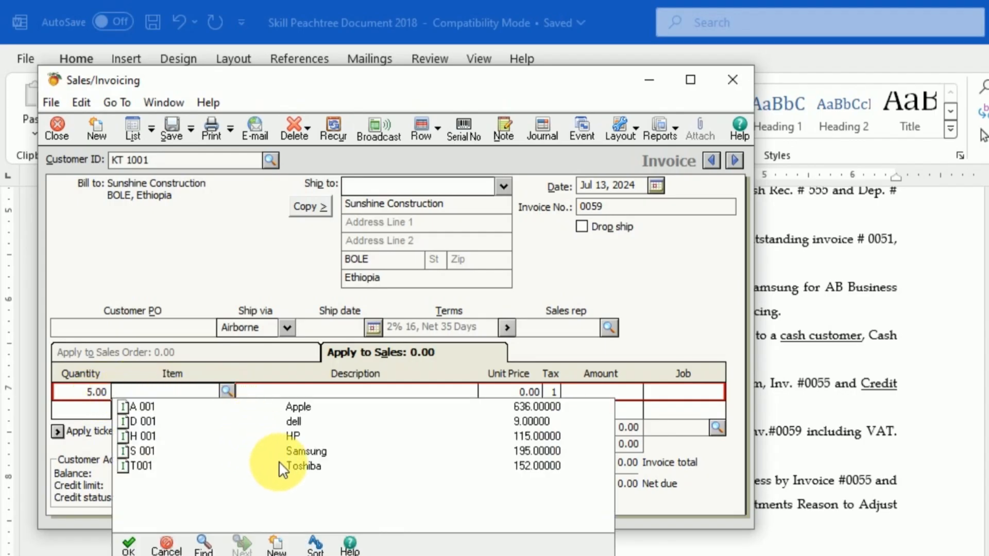
pyautogui.doubleClick(308, 466)
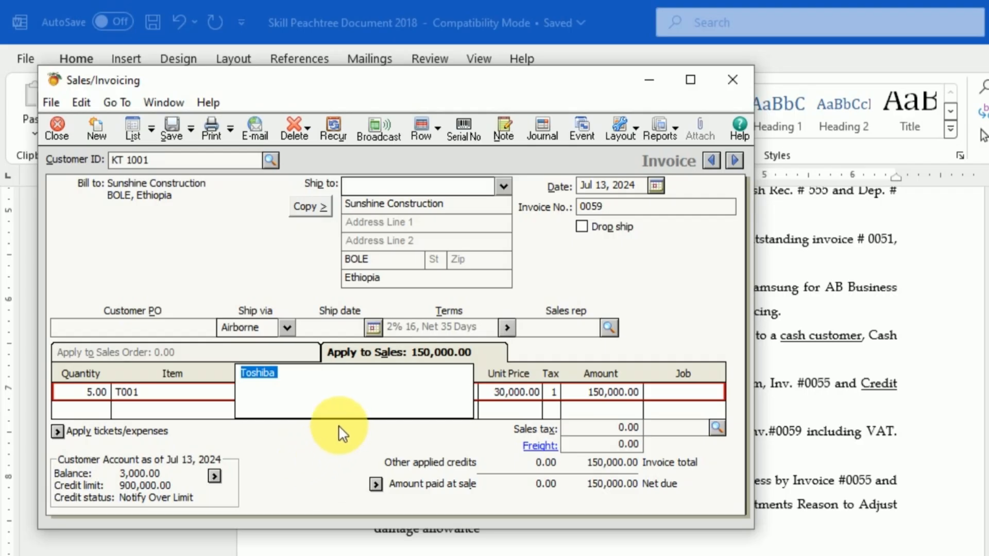
# Step: Apply VAT as the sales tax and 100 as freight, then save and close the Sunshine Construction invoice
pyautogui.click(715, 427)
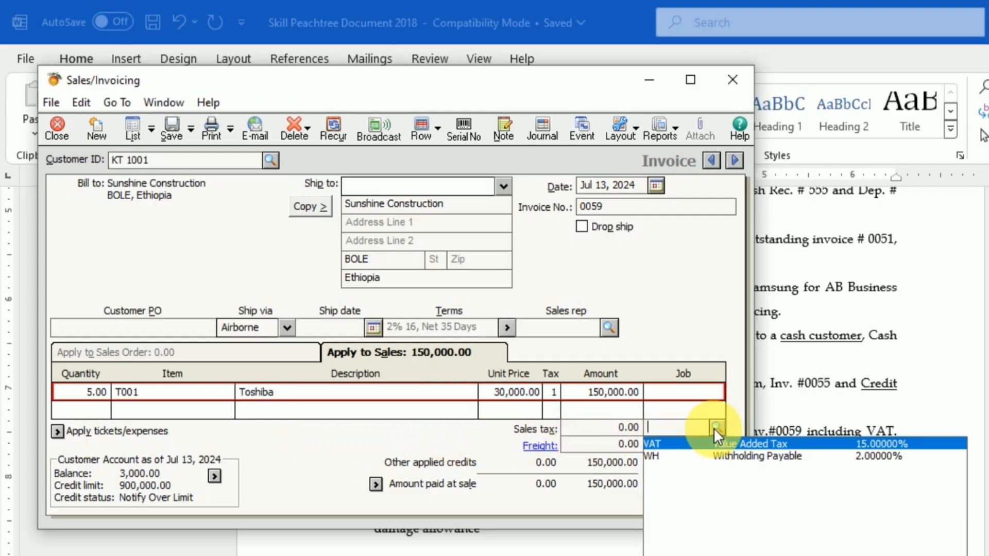
pyautogui.click(720, 443)
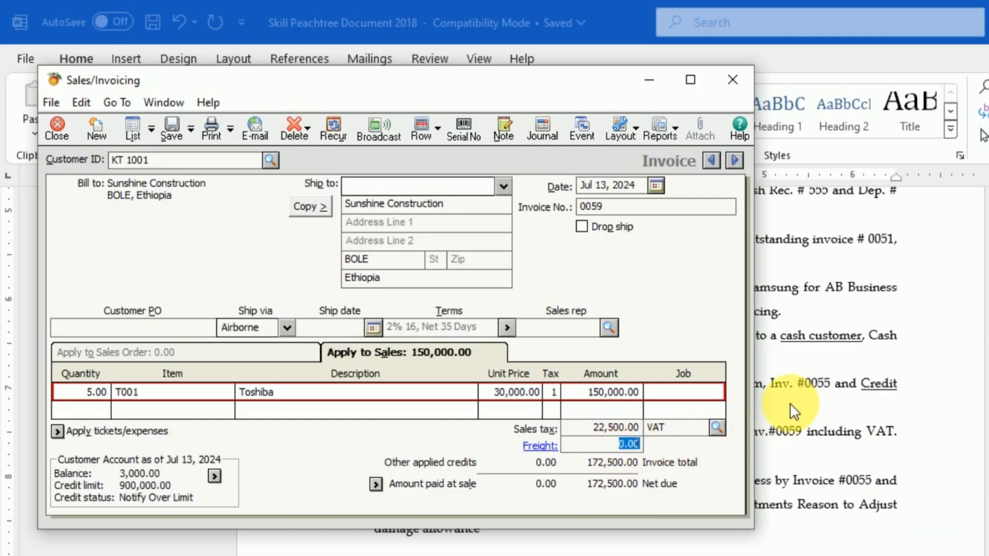
pyautogui.write('100')
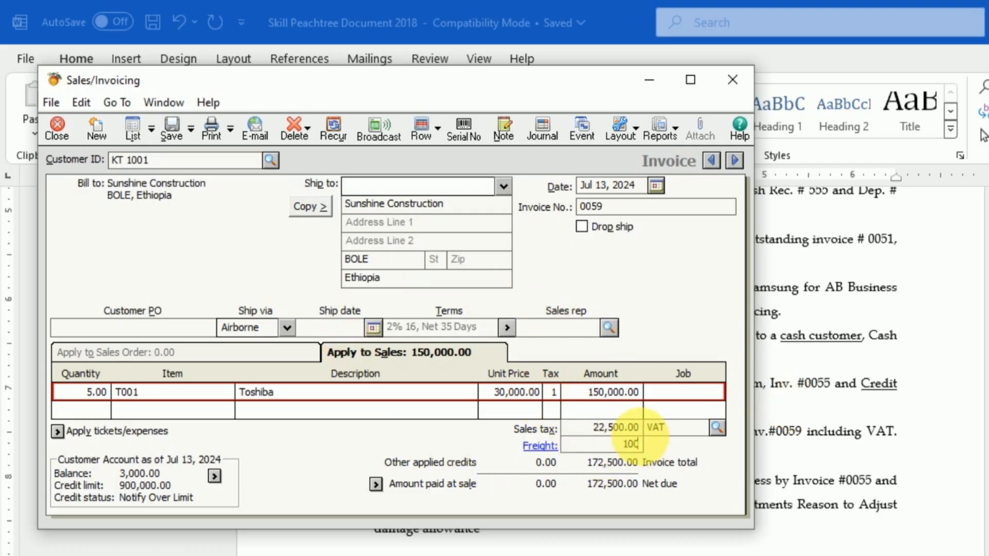
pyautogui.click(171, 124)
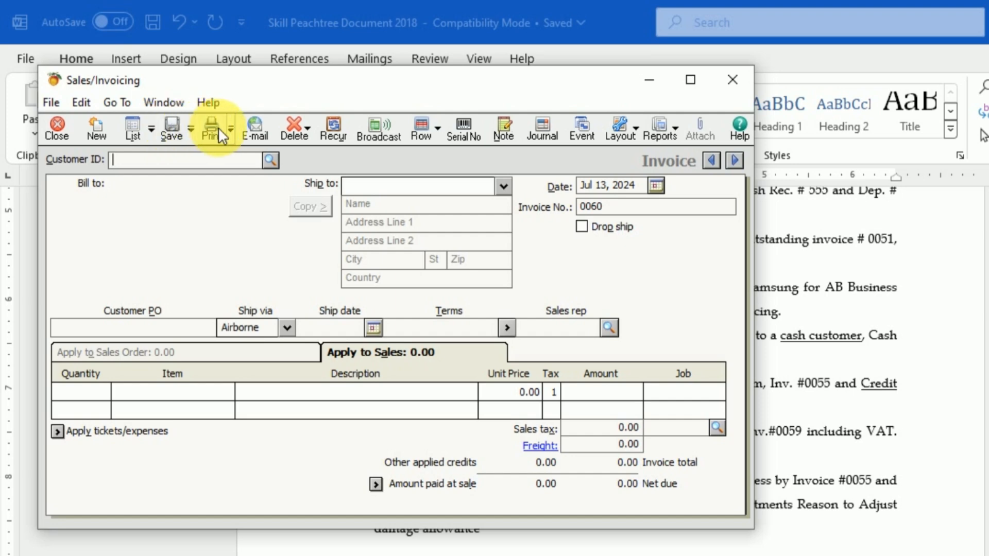
pyautogui.click(733, 82)
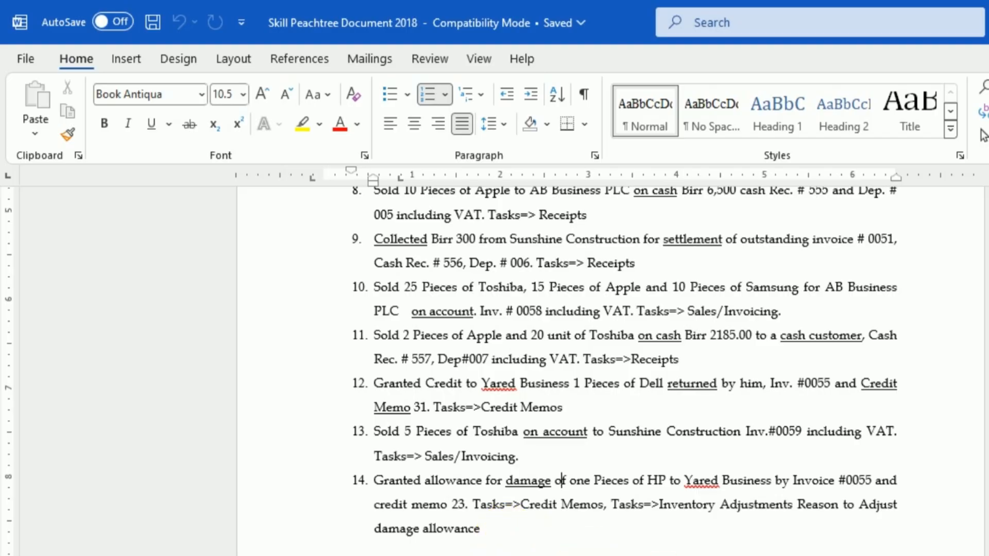
# Step: Switch to Peachtree Accounting and open a new credit memo with Yared Business as the customer
pyautogui.click(793, 555)
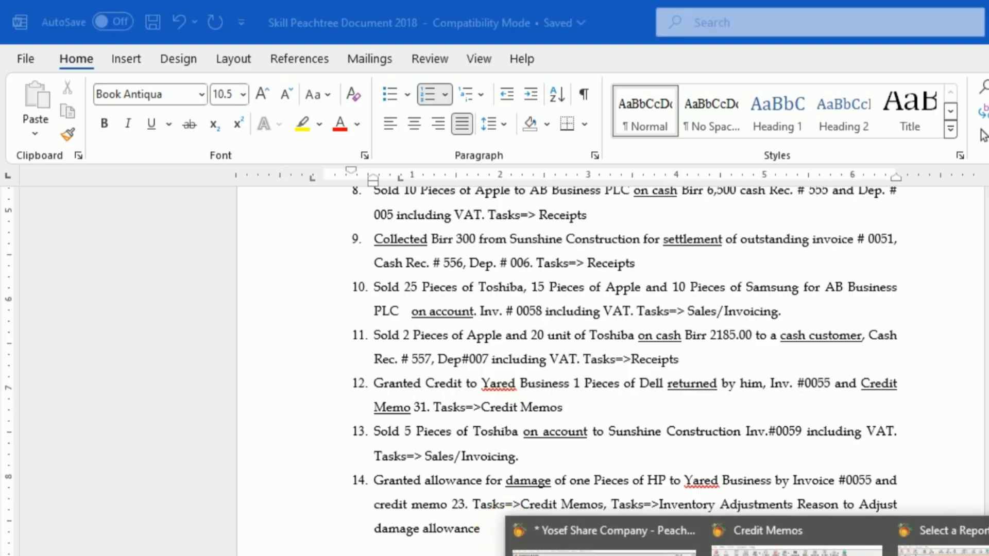
pyautogui.click(600, 536)
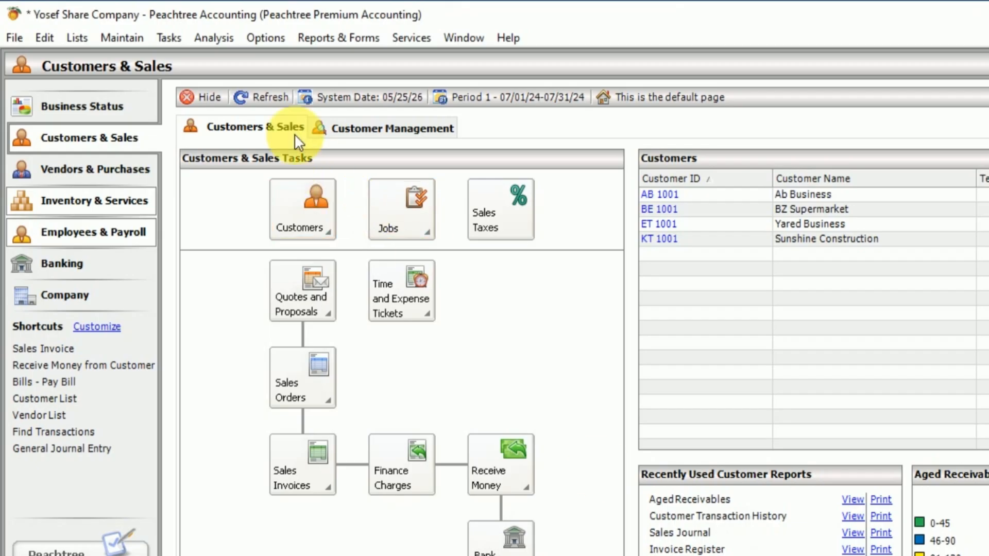
pyautogui.click(170, 38)
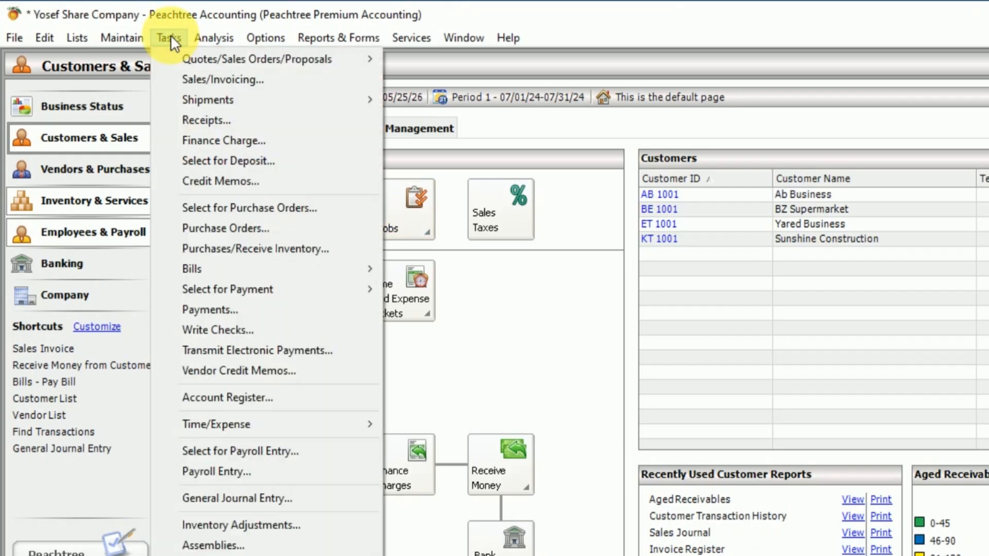
pyautogui.click(224, 183)
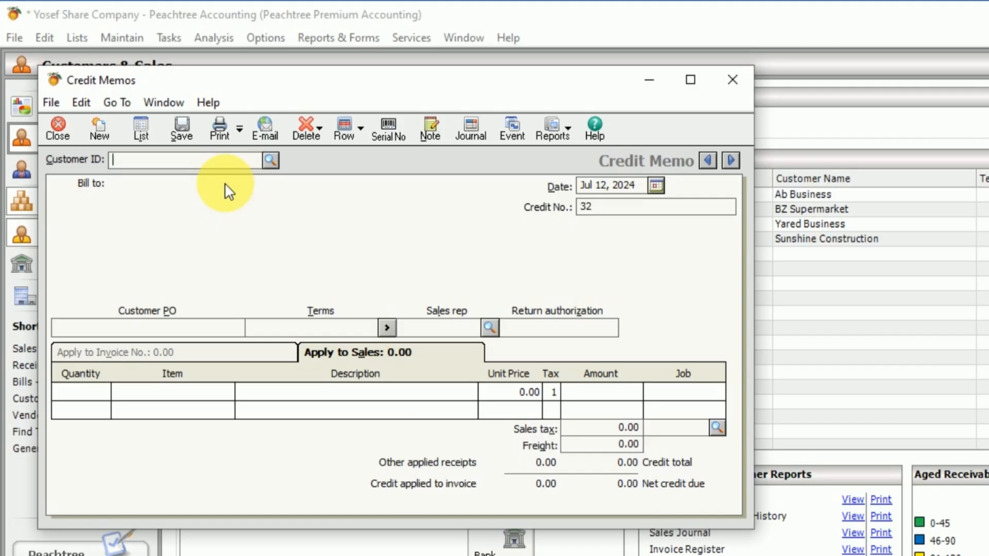
pyautogui.click(269, 161)
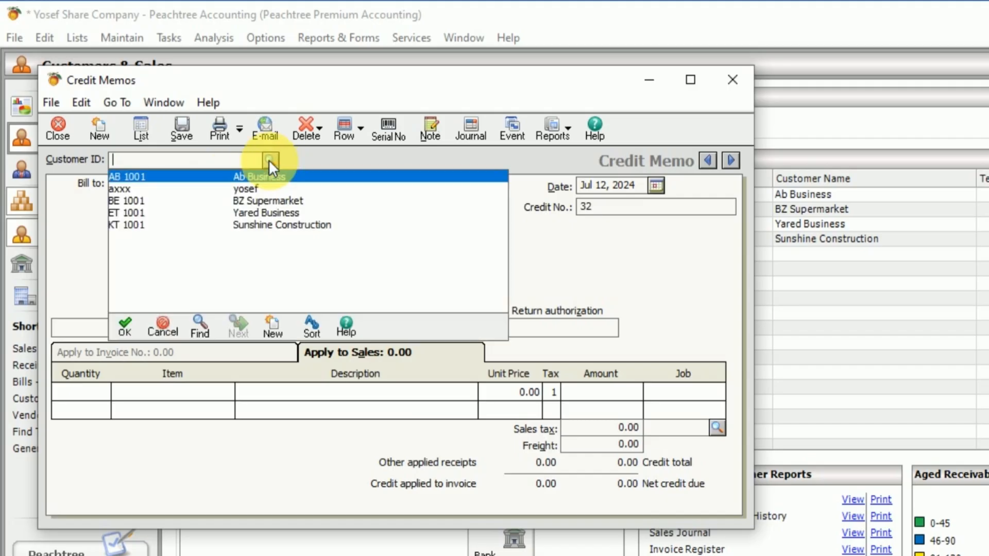
pyautogui.click(268, 160)
pyautogui.click(268, 159)
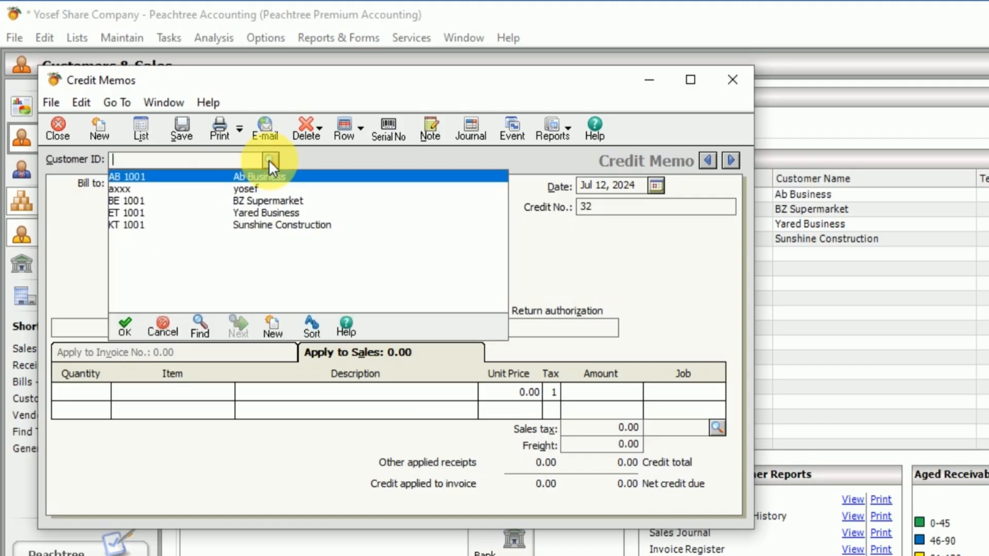
pyautogui.doubleClick(267, 211)
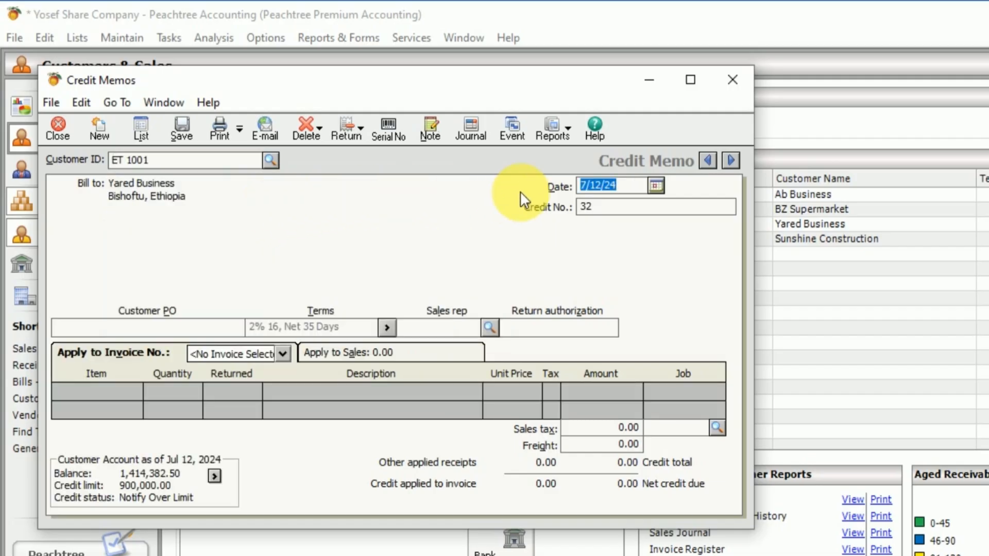
# Step: Enter 23 as the credit number of the Yared Business credit memo
pyautogui.click(617, 211)
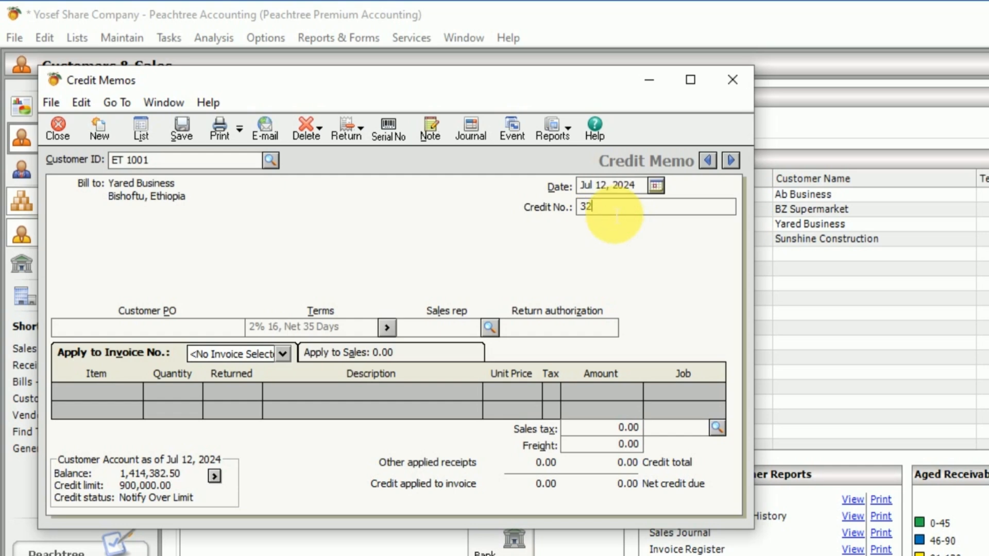
pyautogui.doubleClick(616, 212)
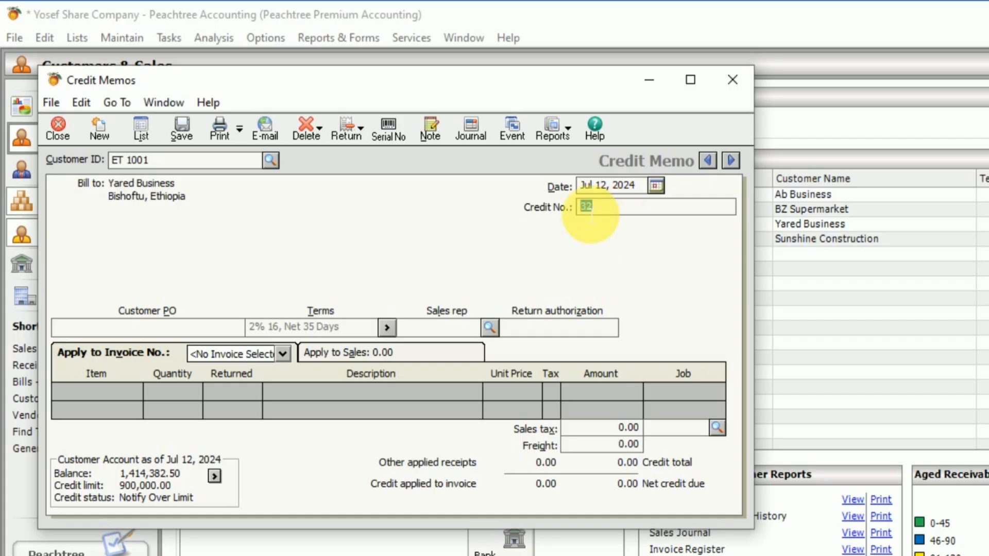
pyautogui.write('23')
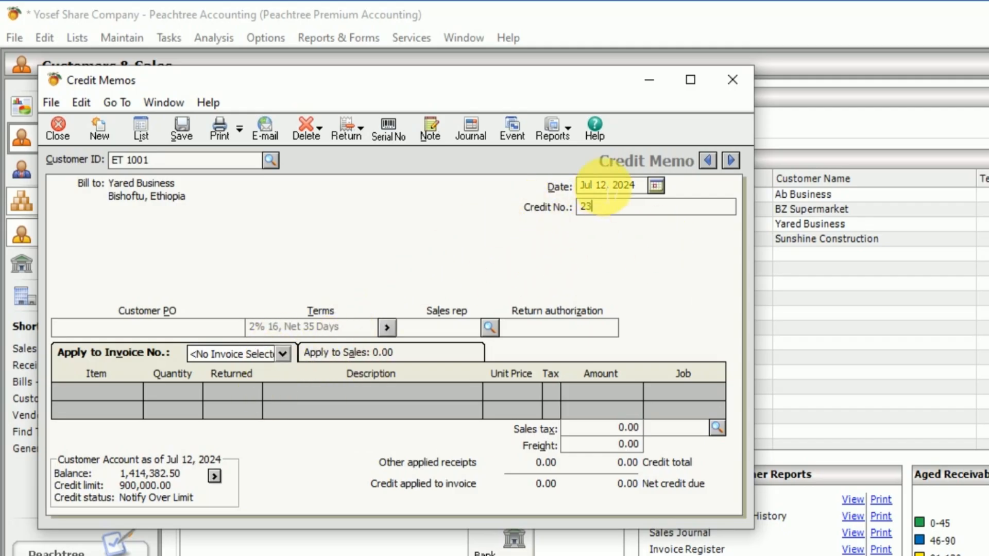
# Step: Apply the credit memo to invoice 0055 and enter 1 returned unit of the dell item
pyautogui.click(283, 353)
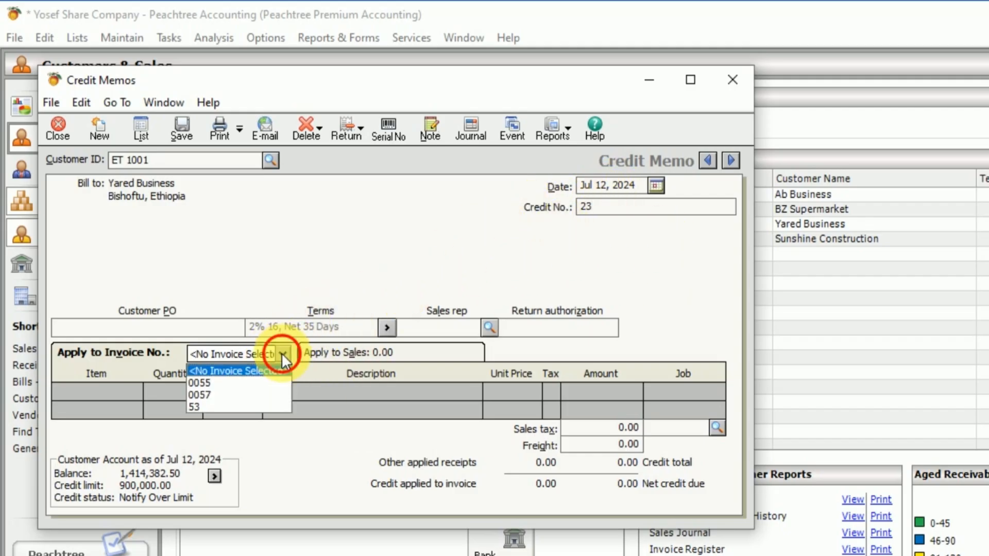
pyautogui.click(210, 382)
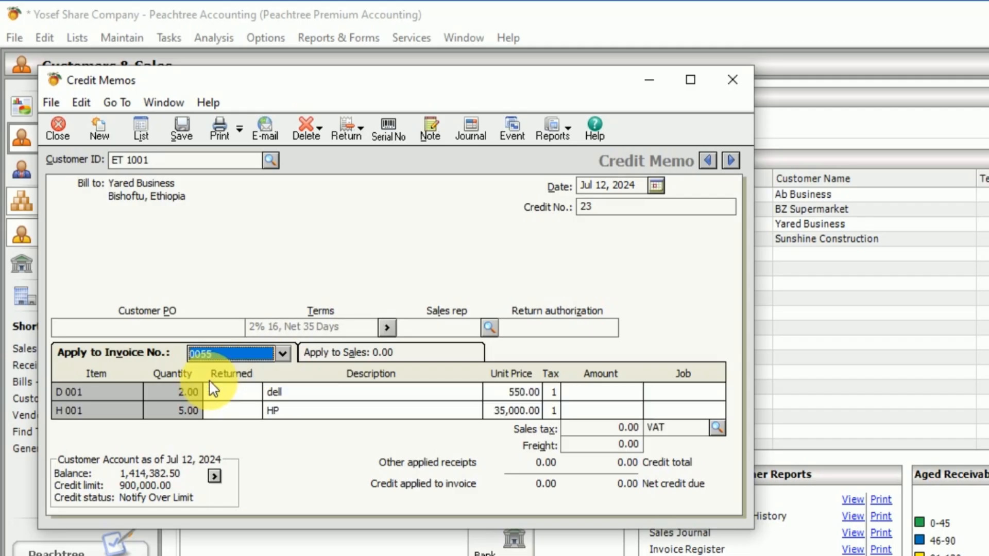
pyautogui.click(245, 399)
pyautogui.write('1')
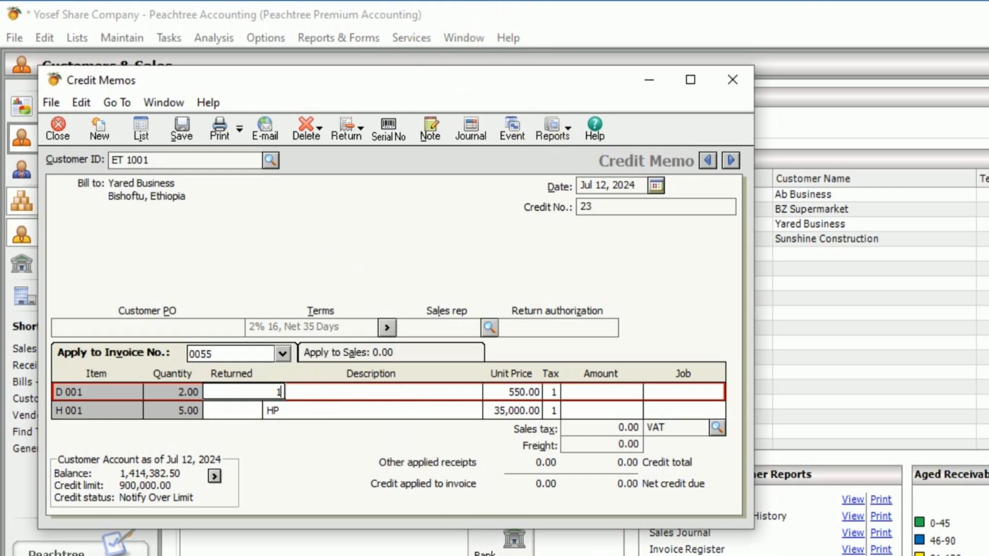
# Step: Check the item quantities in the Inventory Unit Activity Report and return to the open credit memo
pyautogui.click(334, 38)
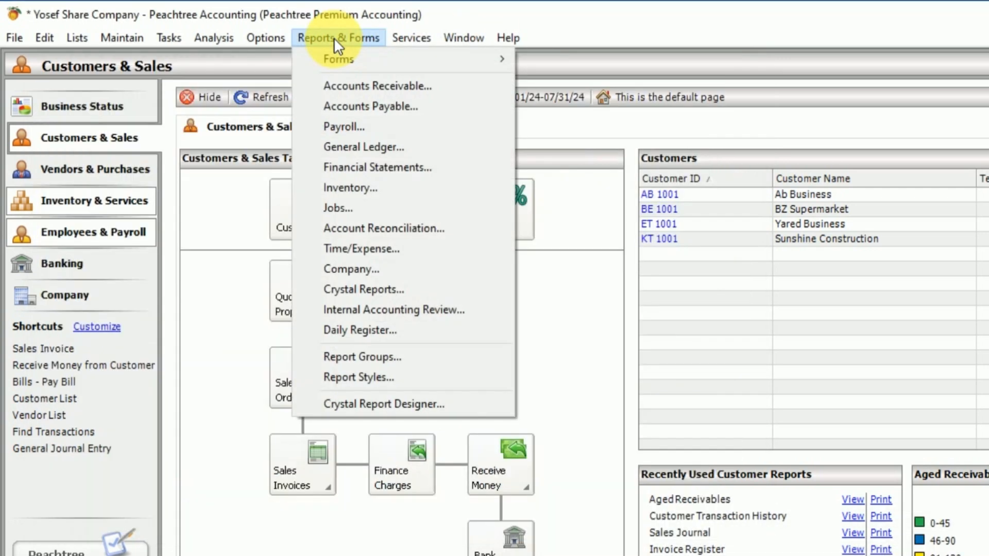
pyautogui.click(353, 187)
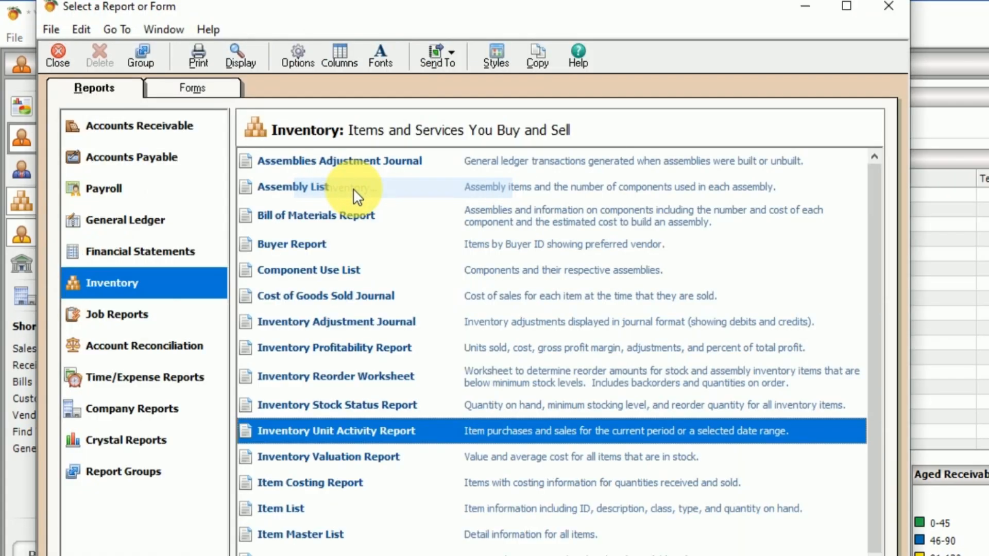
pyautogui.doubleClick(367, 432)
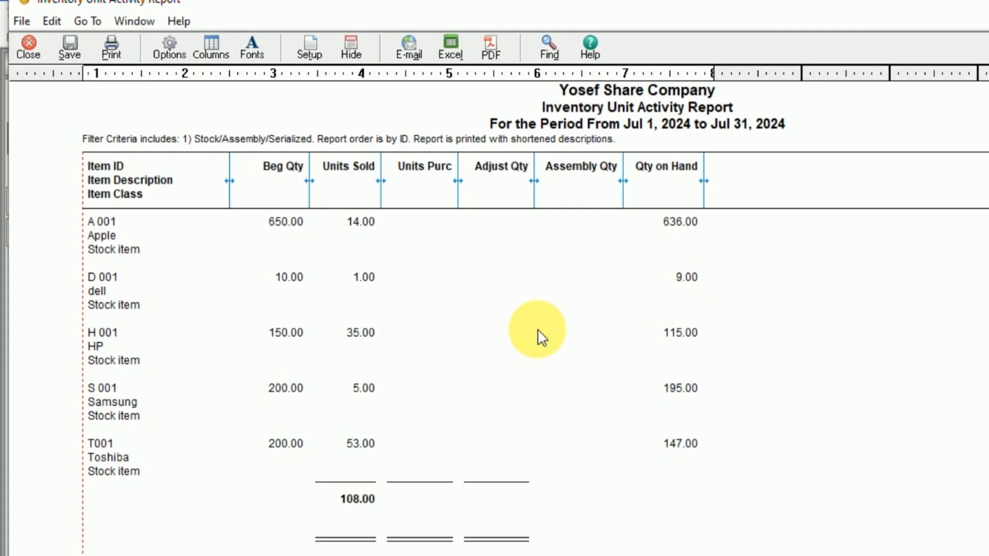
pyautogui.click(680, 555)
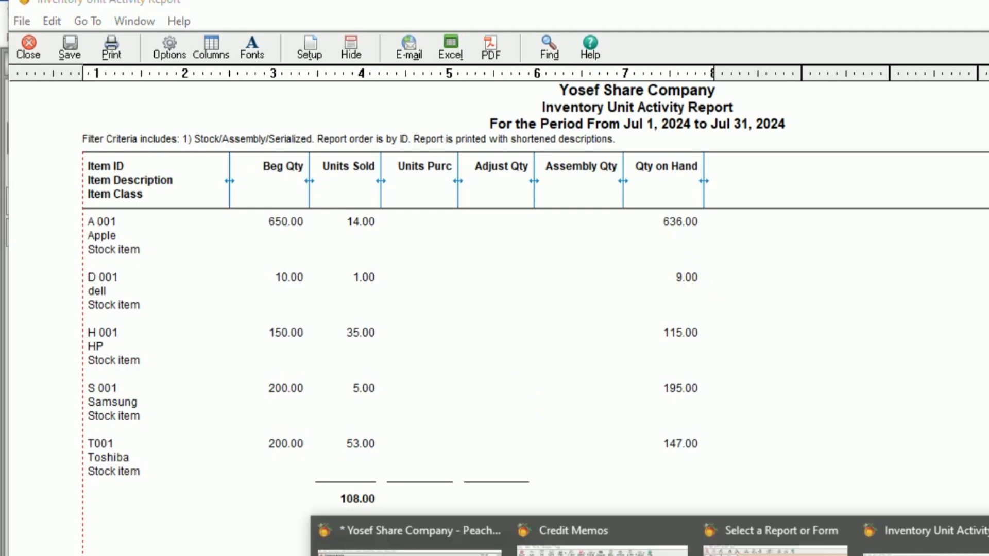
pyautogui.click(602, 533)
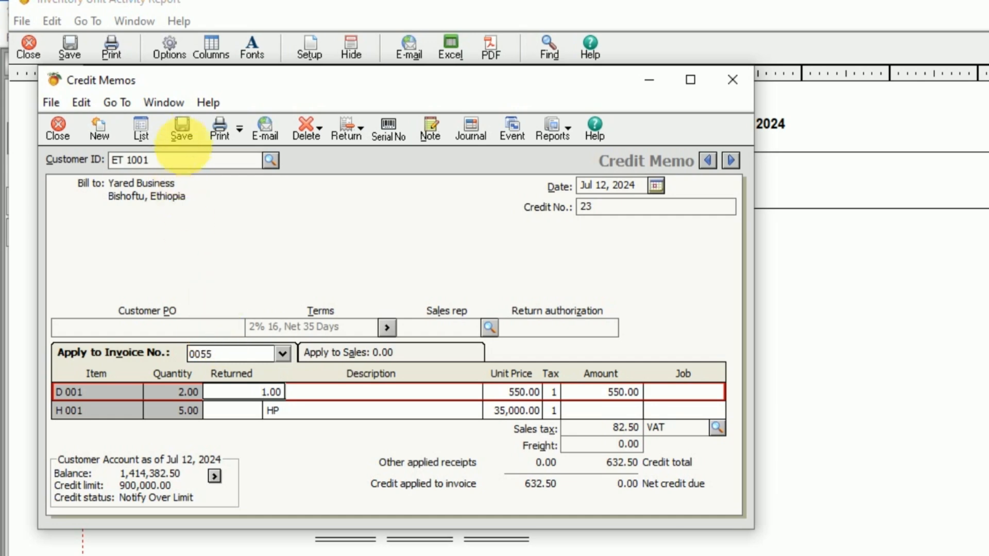
# Step: Save credit memo 23 and recheck the item quantities in the Inventory Unit Activity Report
pyautogui.click(185, 132)
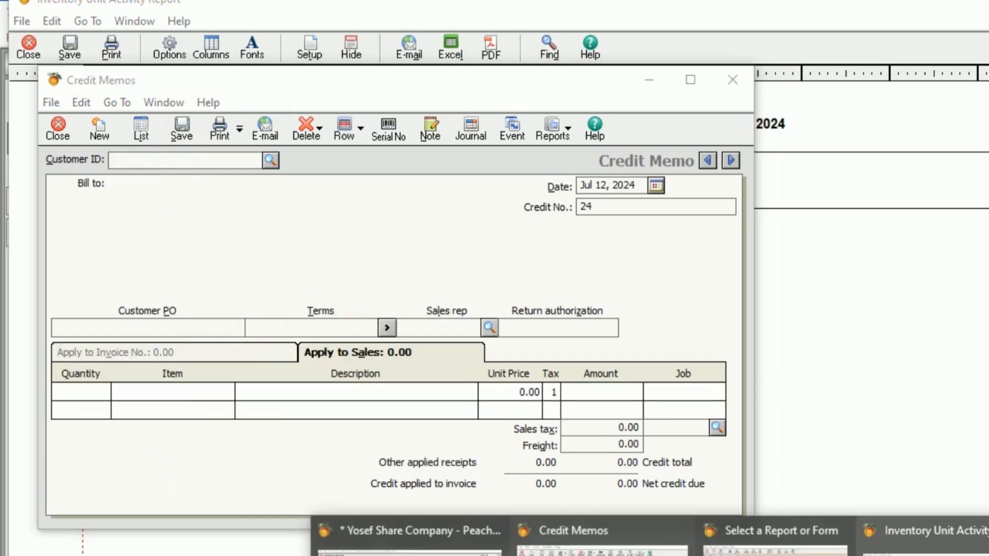
pyautogui.click(927, 536)
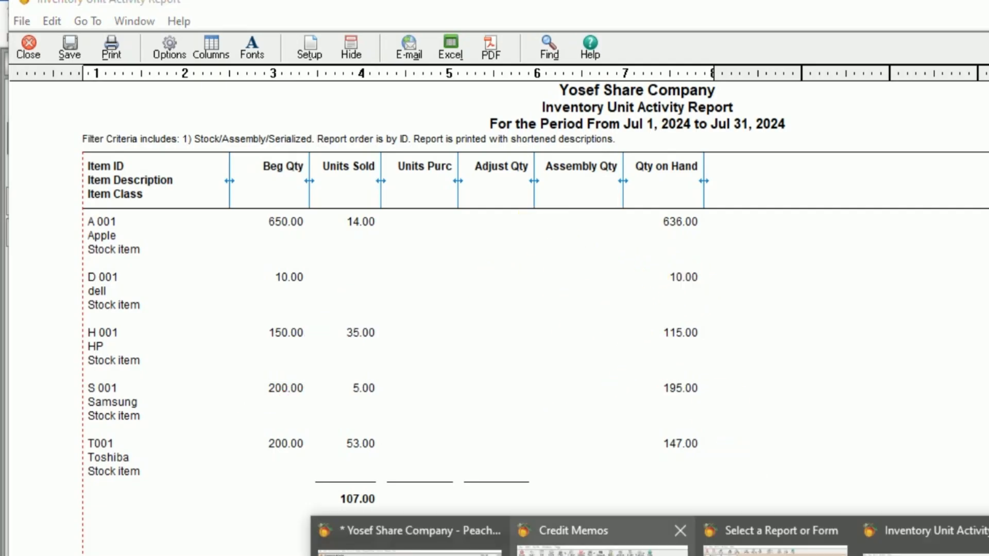
pyautogui.click(407, 536)
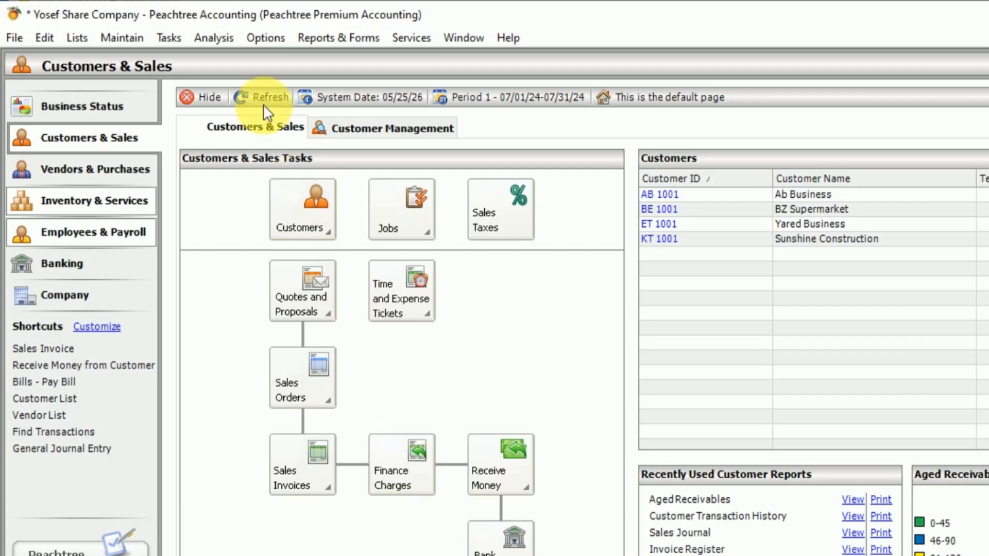
# Step: Open a new inventory adjustment for the HP item H 001 and enter 0001 as its reference
pyautogui.click(176, 36)
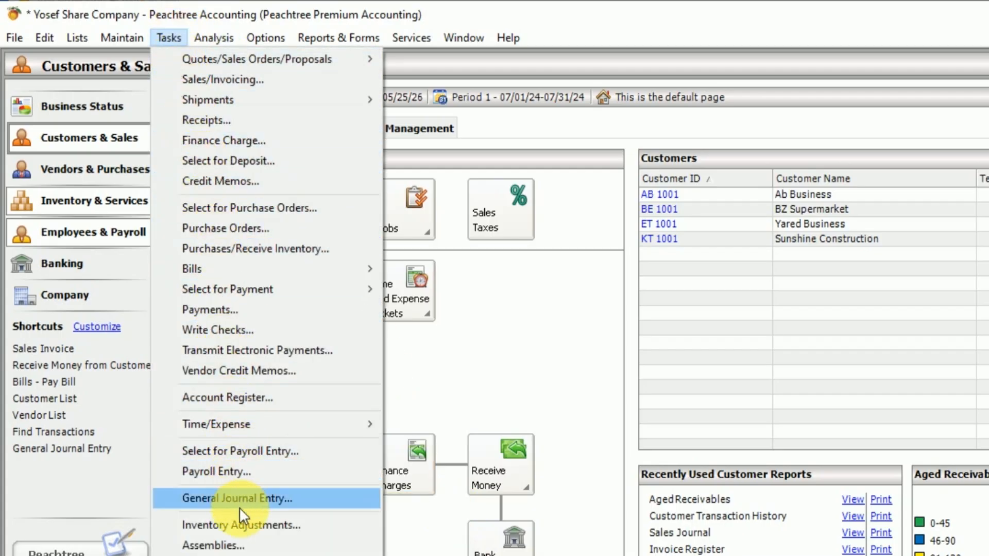
pyautogui.click(251, 525)
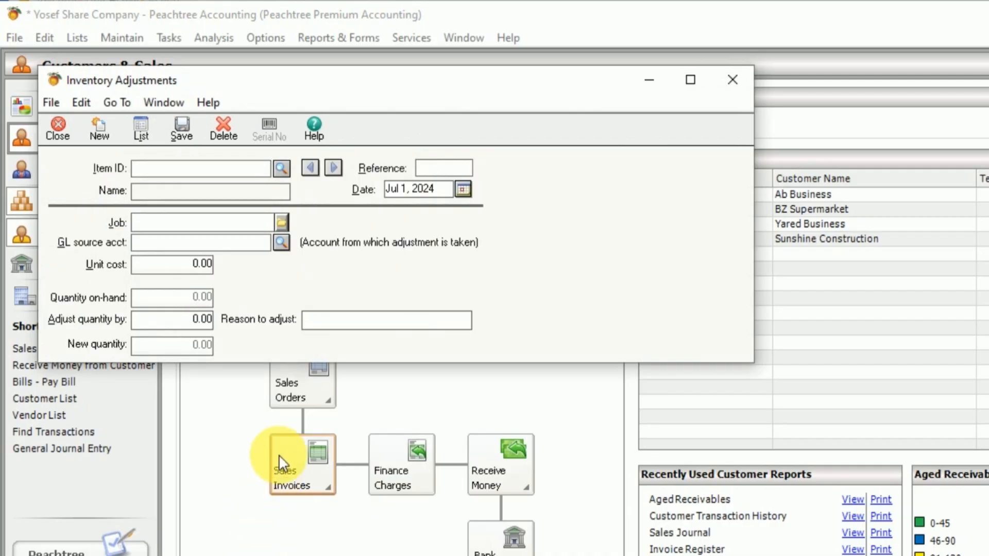
pyautogui.click(282, 168)
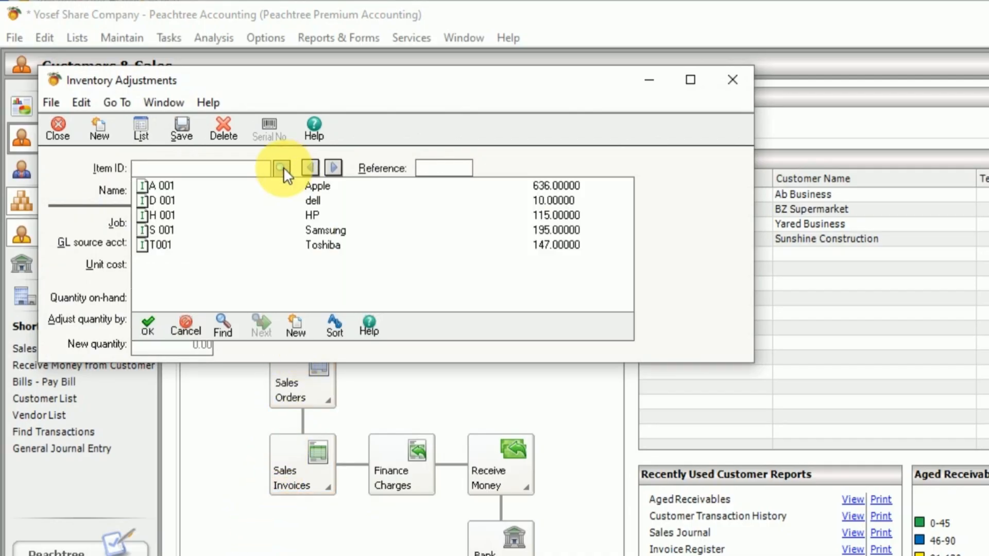
pyautogui.click(282, 167)
pyautogui.click(282, 167)
pyautogui.click(282, 167)
pyautogui.click(282, 167)
pyautogui.doubleClick(305, 220)
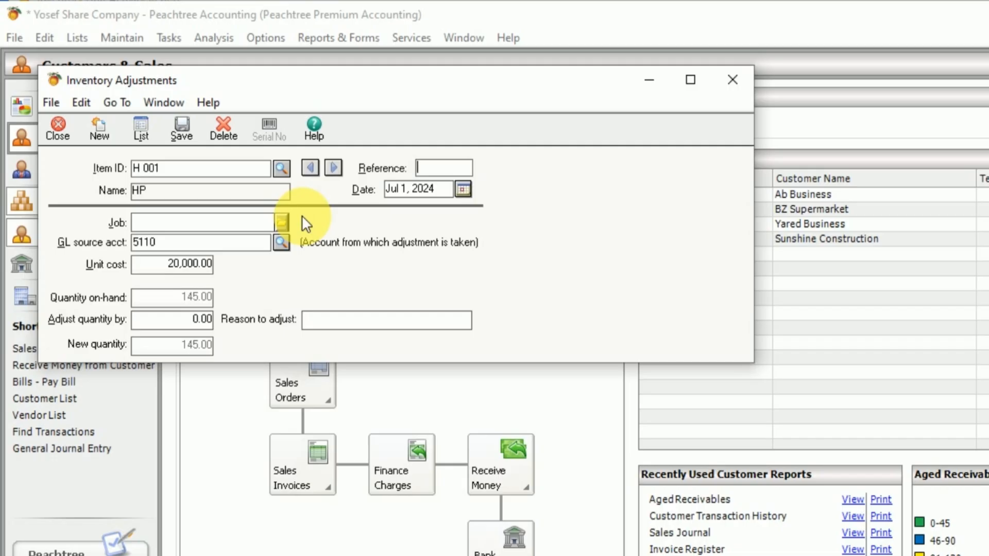
pyautogui.write('0001')
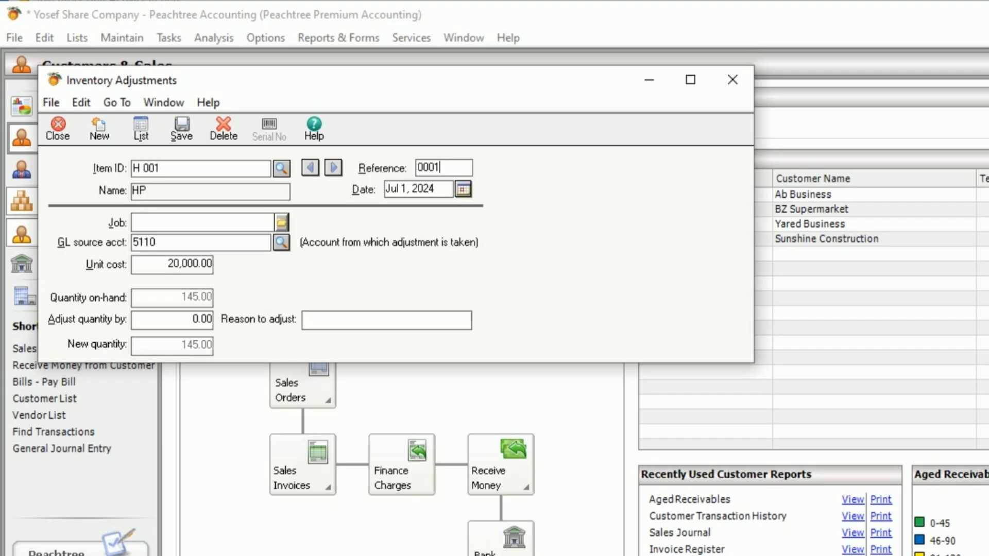
# Step: Date the HP inventory adjustment Jul 14, 2024 and adjust the quantity by -1
pyautogui.click(462, 188)
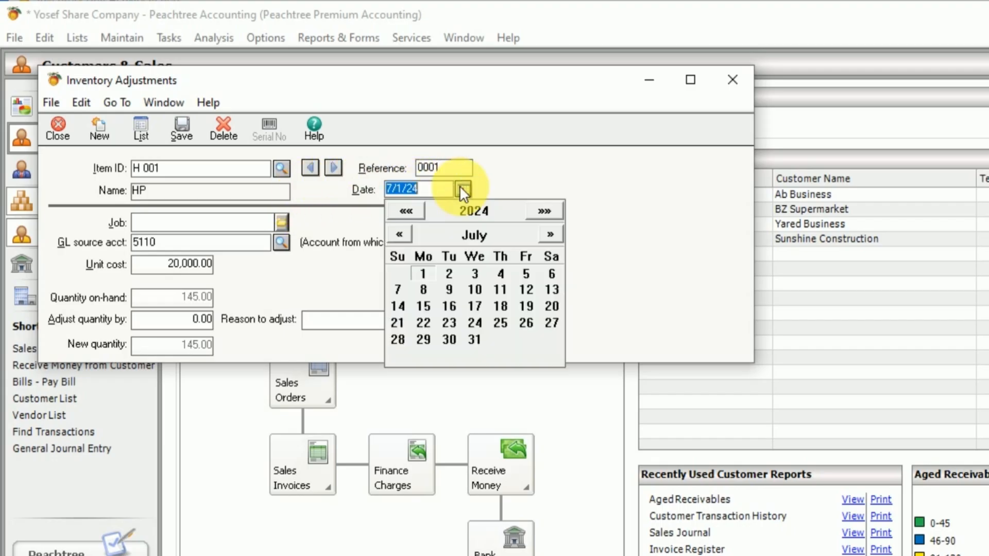
pyautogui.click(461, 188)
pyautogui.click(460, 188)
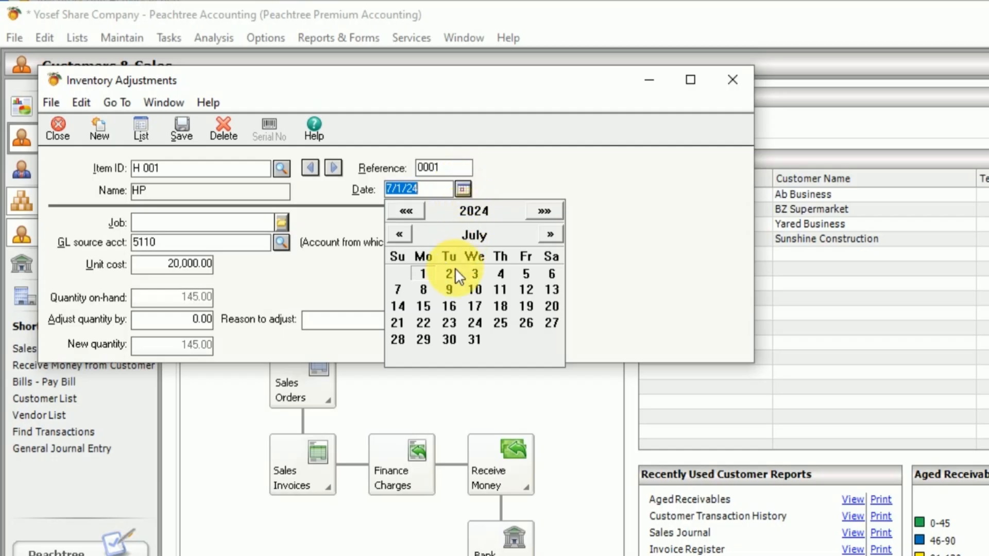
pyautogui.click(397, 307)
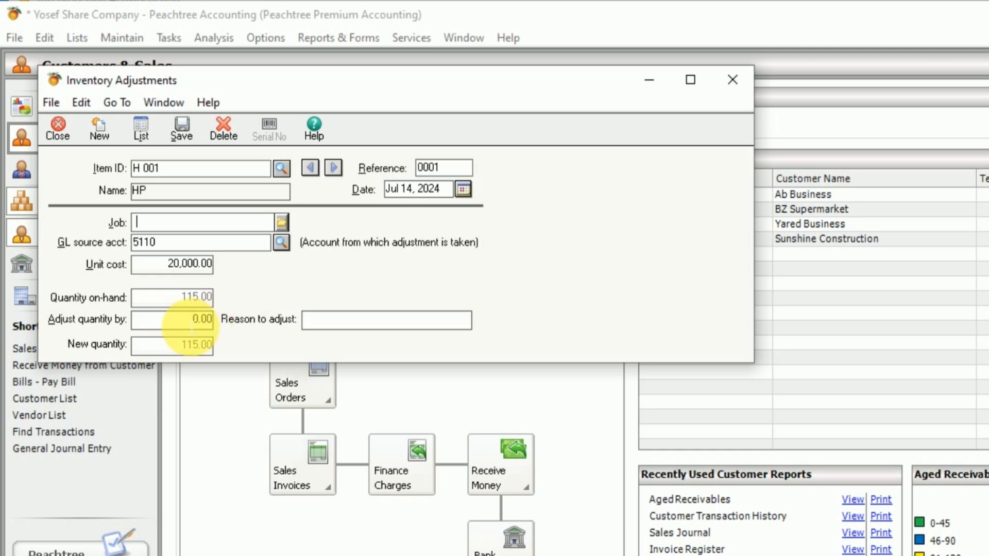
pyautogui.click(200, 320)
pyautogui.press('BackSpace')
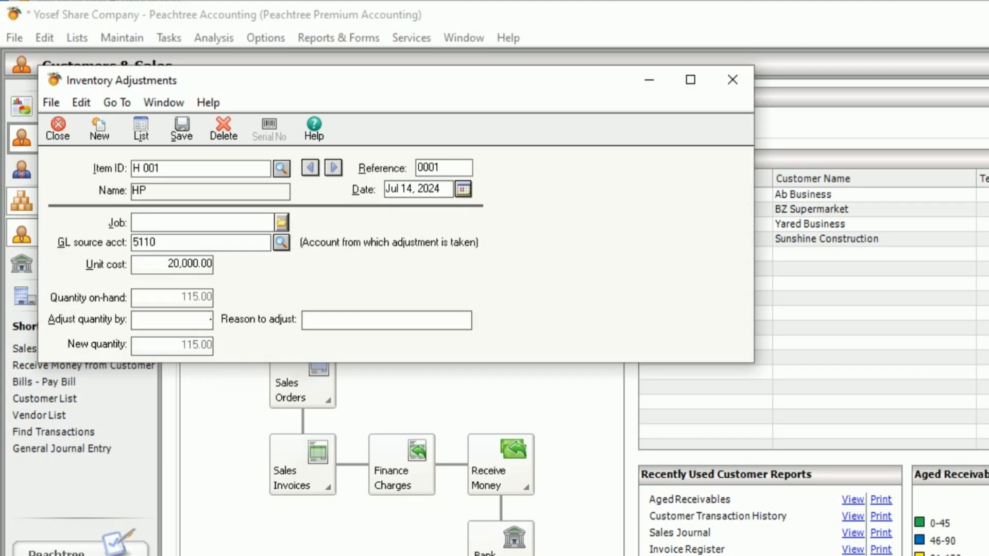
pyautogui.write('-1')
pyautogui.click(360, 324)
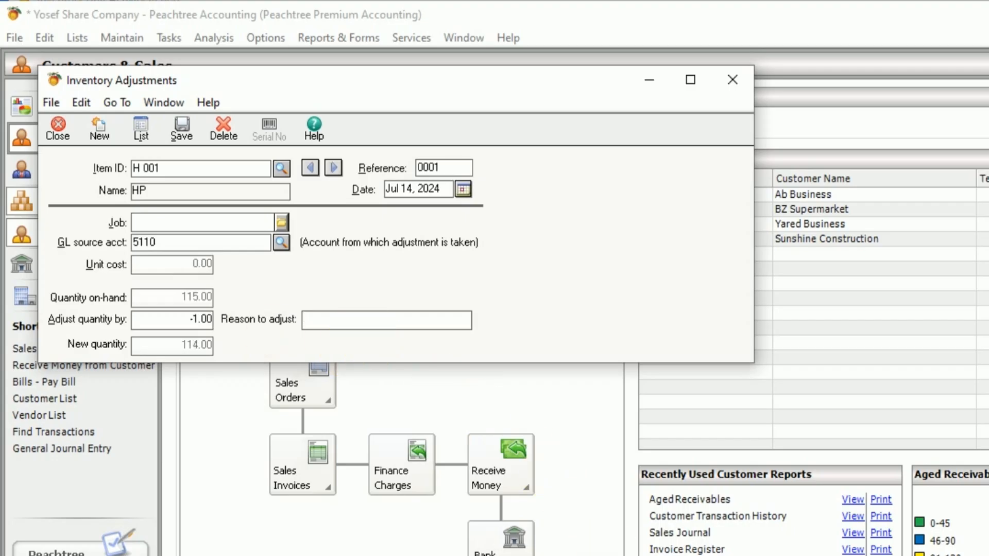
# Step: Look up transaction 14 in the Word exercise, enter Damage Allowance as the reason to adjust, and save and close the adjustment
pyautogui.hotkey('alt', 'Tab')
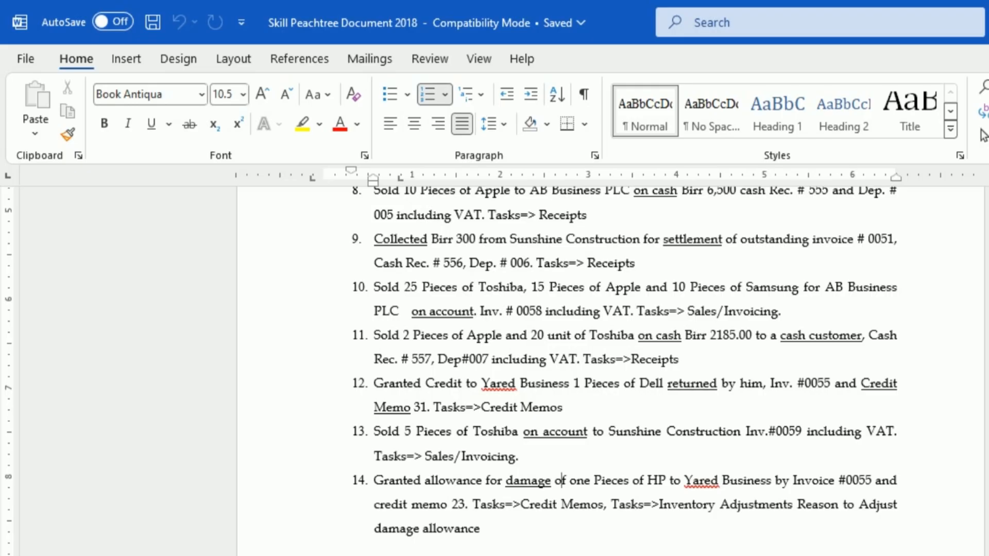
pyautogui.click(752, 555)
pyautogui.click(407, 551)
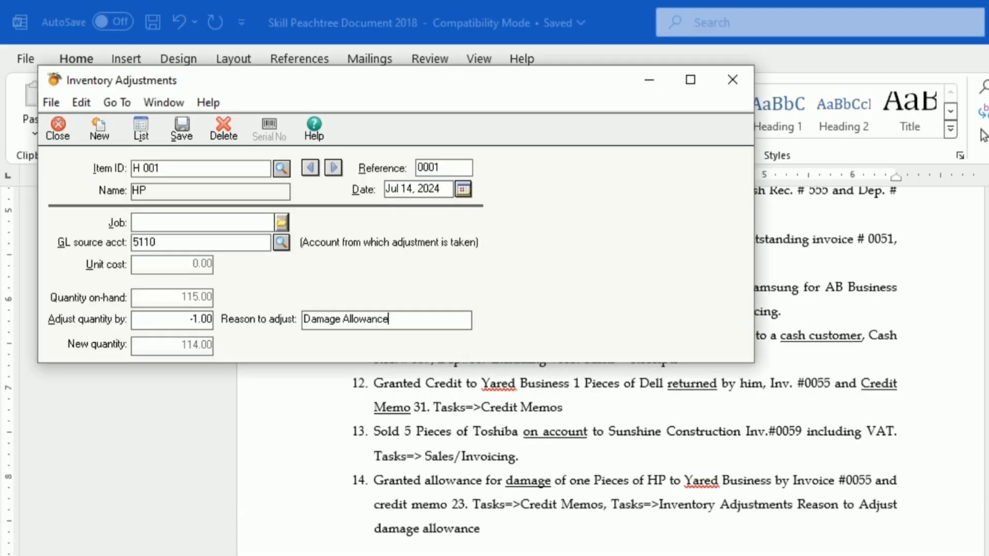
pyautogui.click(190, 122)
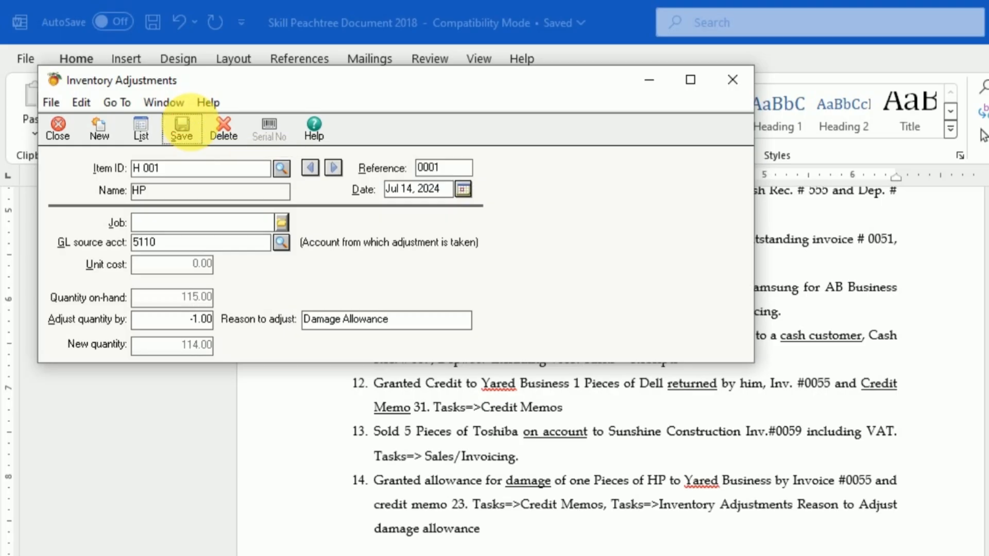
pyautogui.click(82, 127)
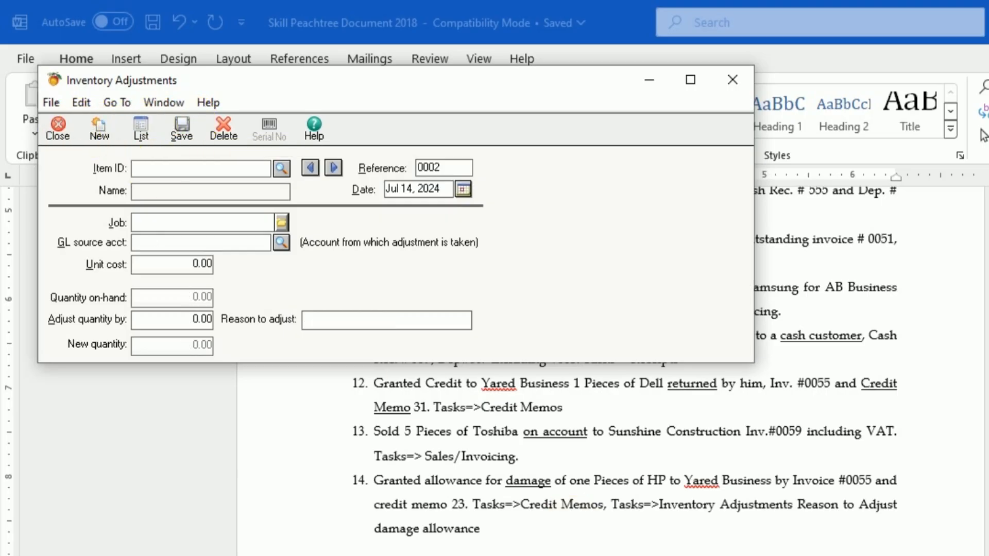
pyautogui.click(732, 81)
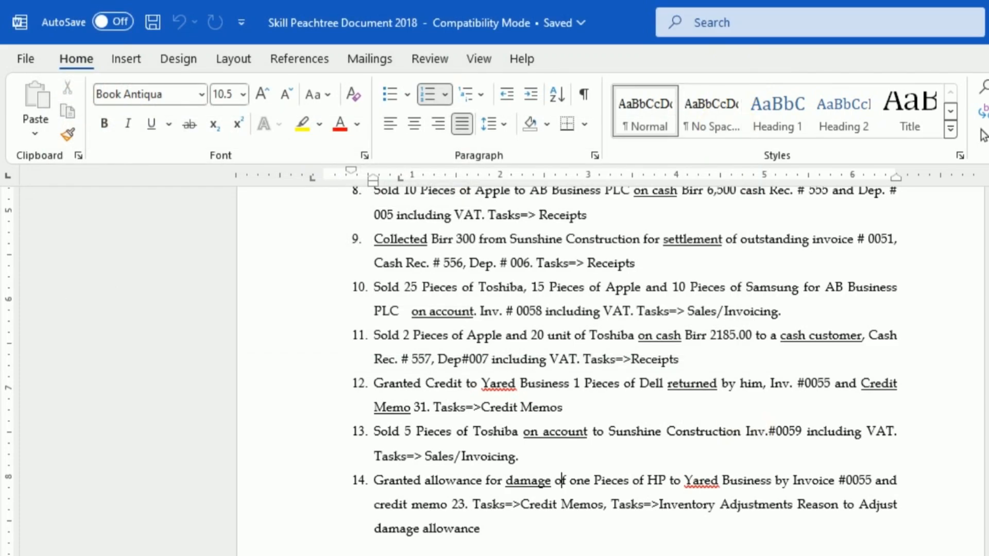
# Step: Display the Inventory Unit Activity Report and check the HP item's adjusted quantity and quantity on hand
pyautogui.click(670, 555)
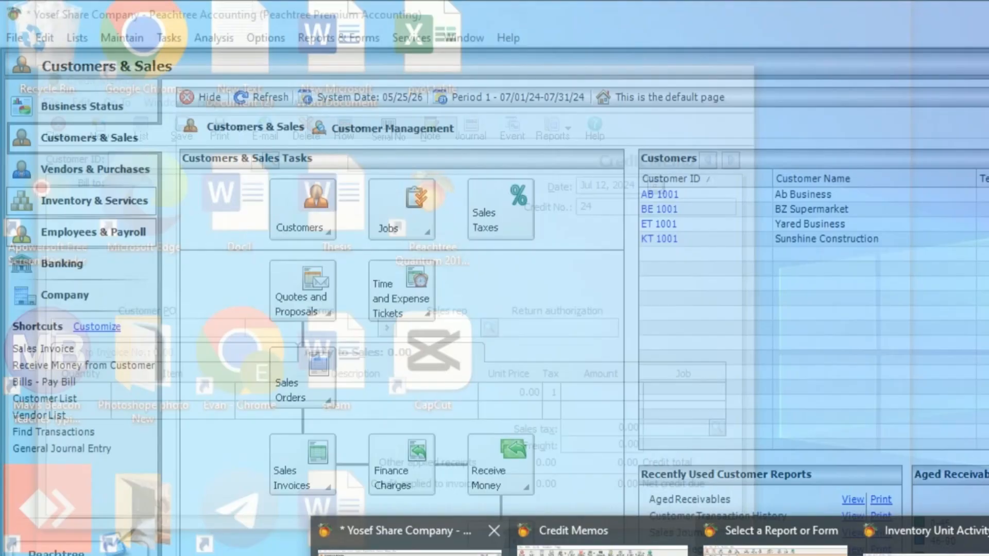
pyautogui.click(407, 538)
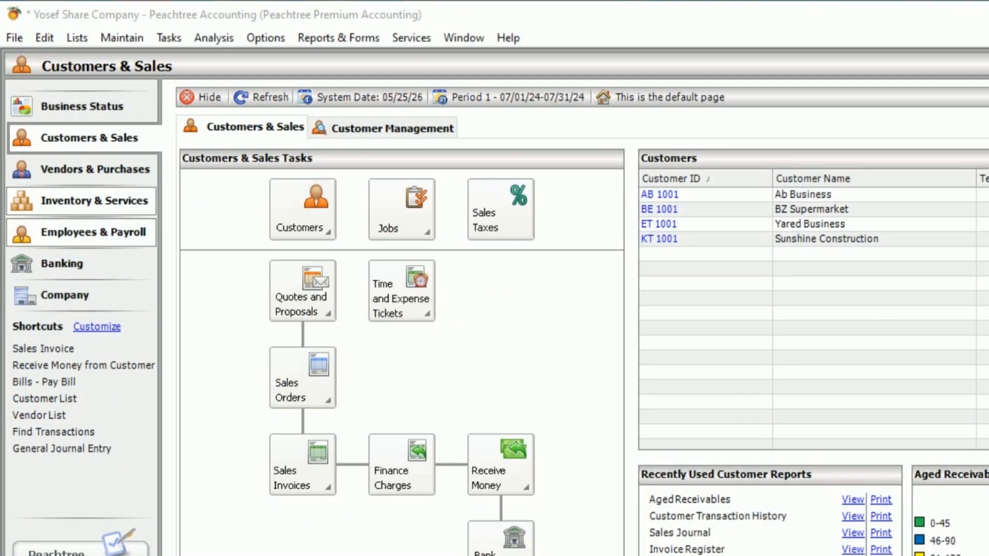
pyautogui.click(328, 38)
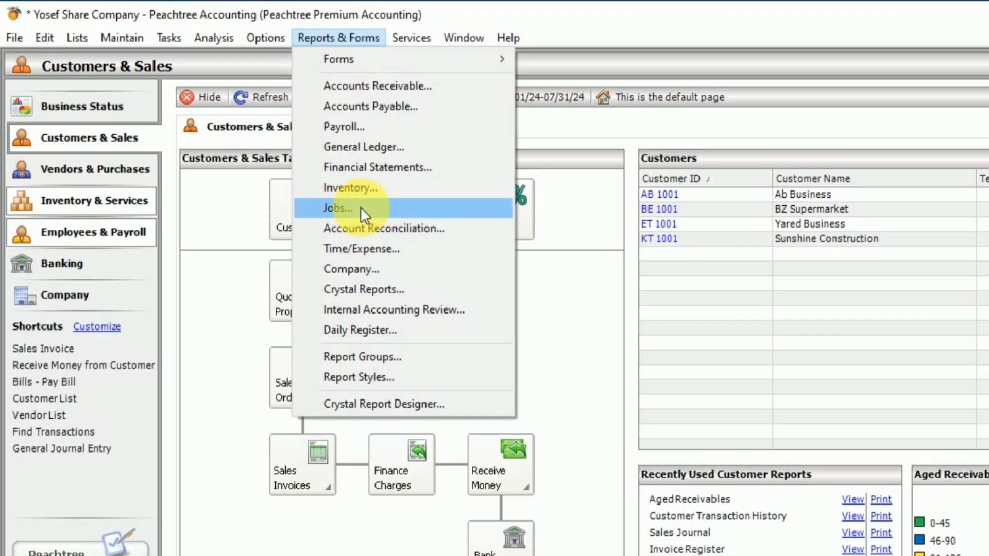
pyautogui.click(358, 191)
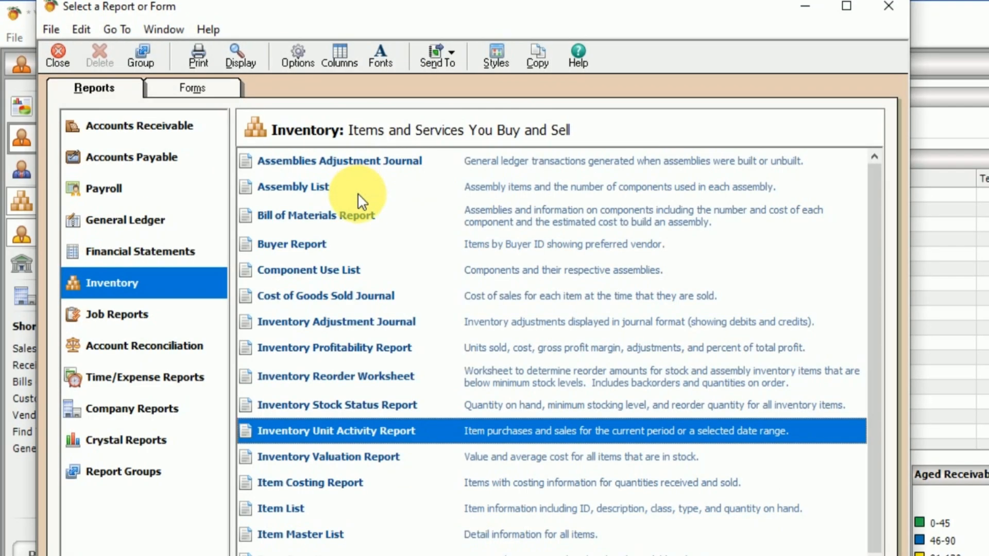
pyautogui.doubleClick(372, 429)
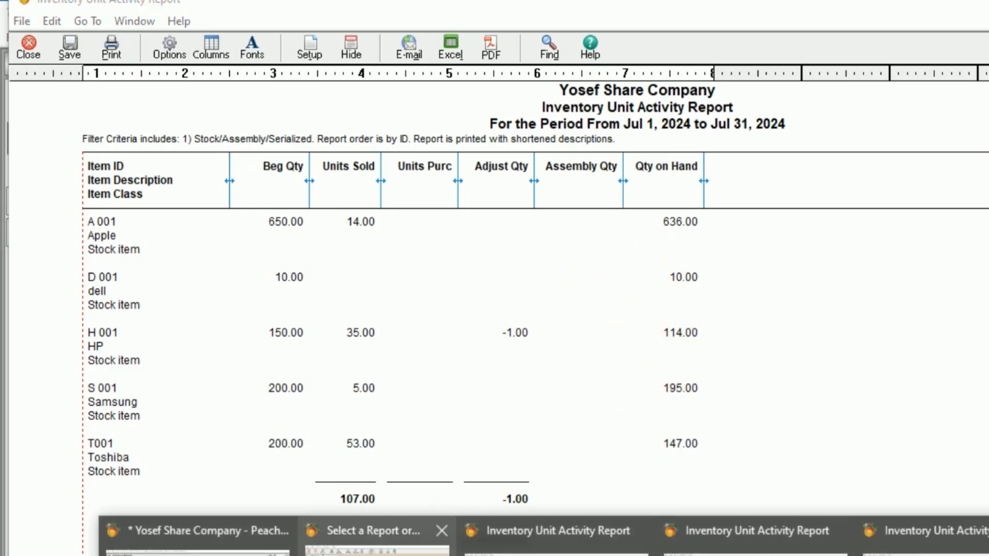
pyautogui.click(201, 531)
pyautogui.click(175, 38)
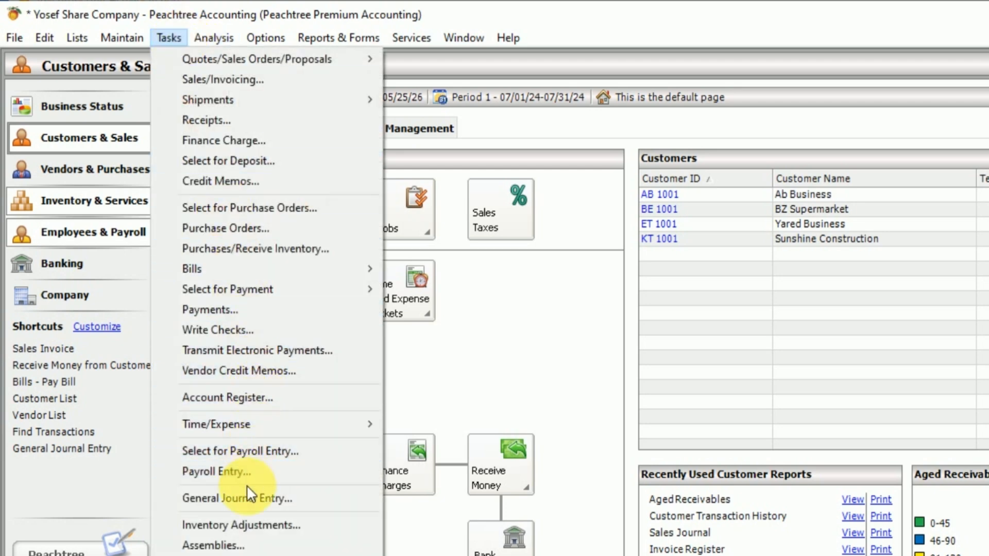
pyautogui.click(274, 525)
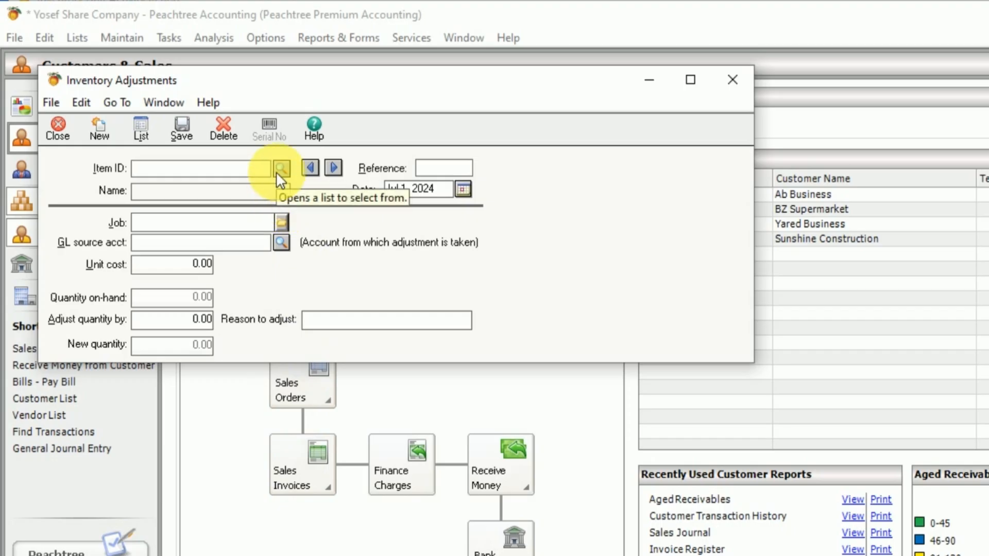
pyautogui.click(277, 171)
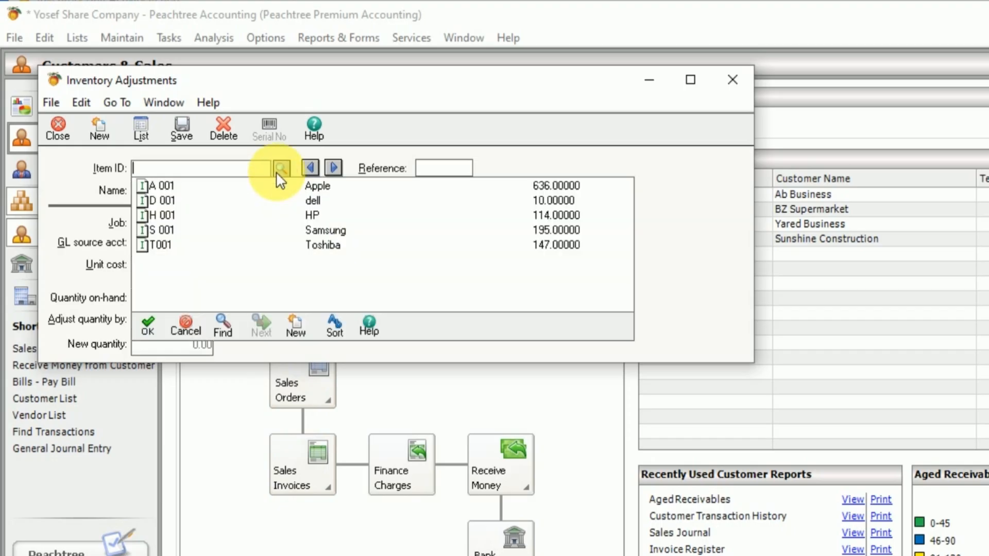
pyautogui.doubleClick(301, 205)
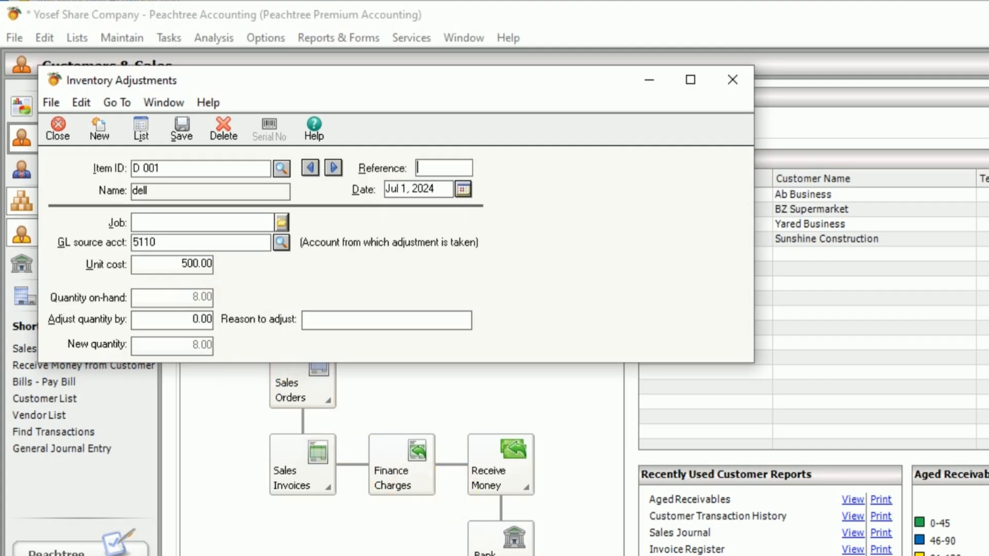
# Step: Display the Inventory Unit Activity Report again and check the quantity on hand of the dell item
pyautogui.click(495, 555)
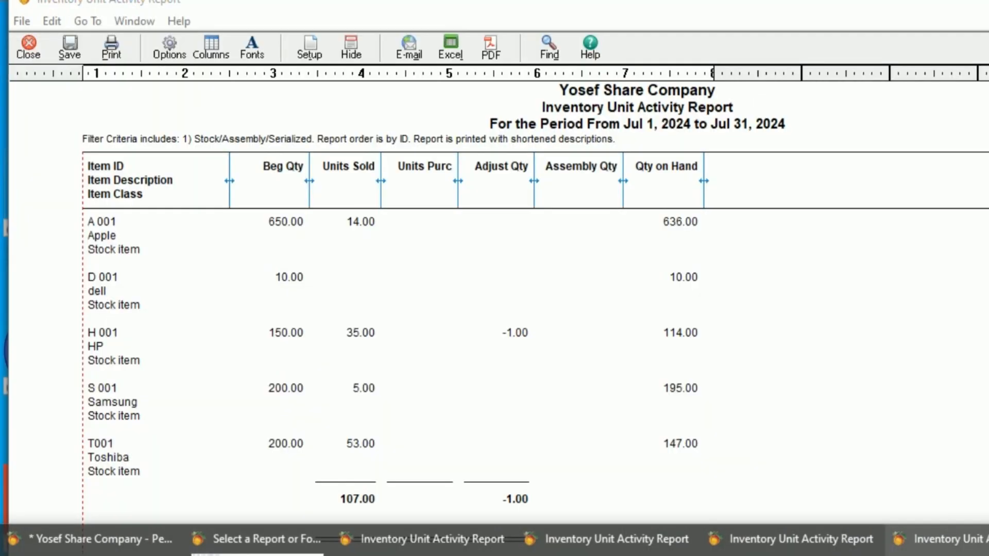
pyautogui.click(938, 541)
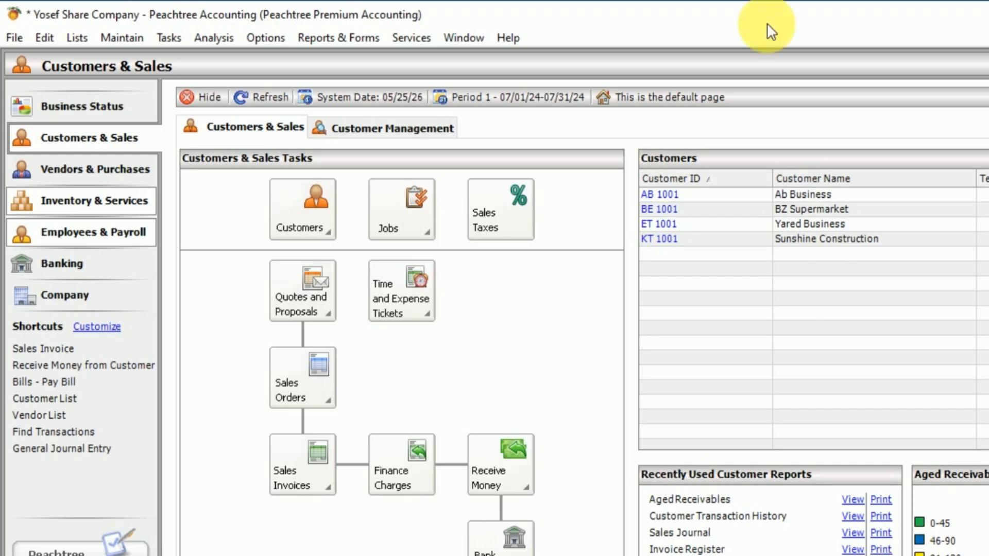
pyautogui.click(359, 39)
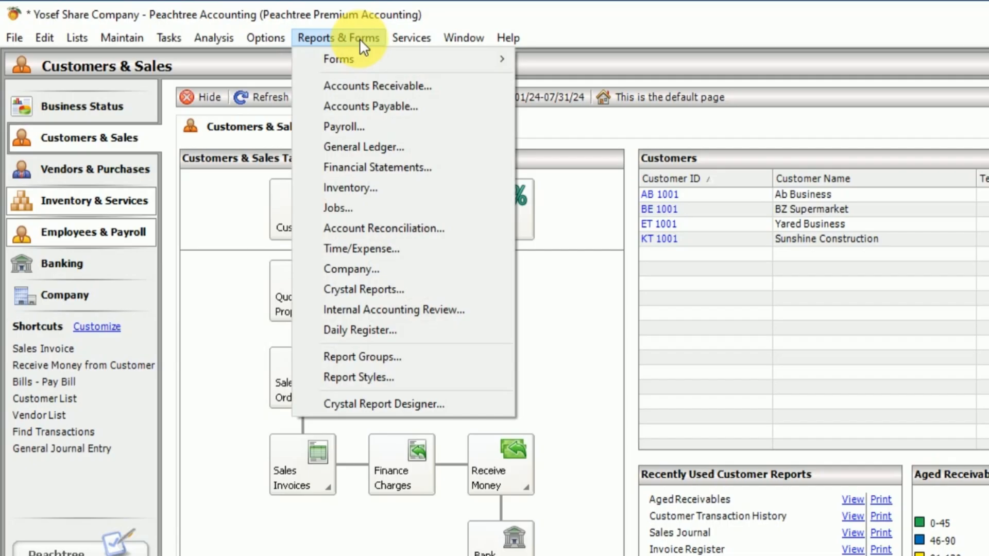
pyautogui.click(375, 187)
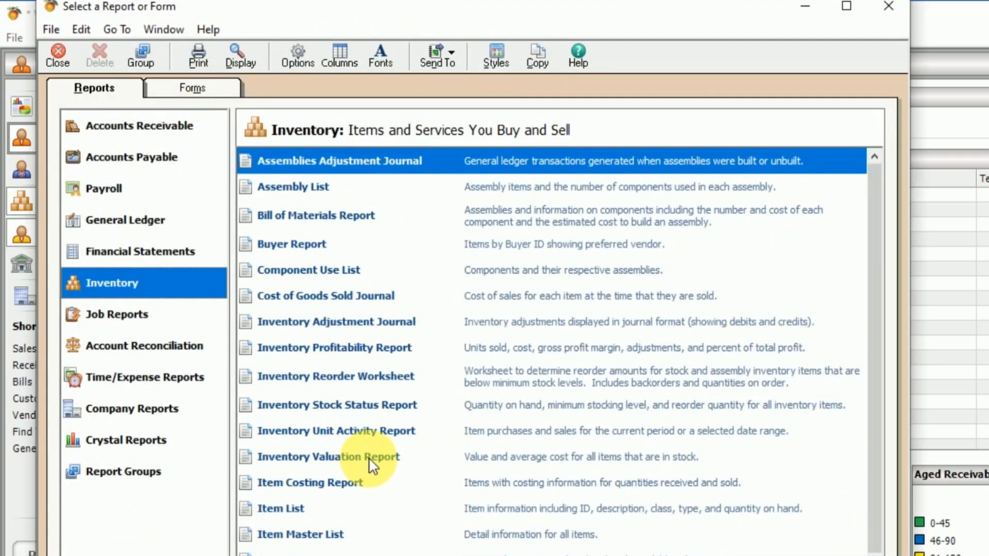
pyautogui.doubleClick(381, 430)
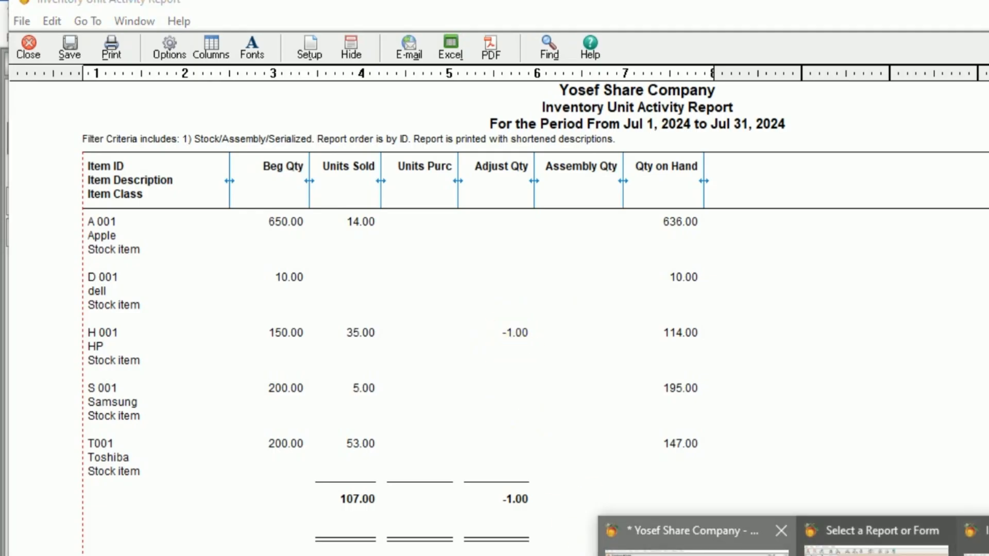
# Step: Open a new inventory adjustment for the dell item D 001
pyautogui.click(695, 533)
pyautogui.click(169, 37)
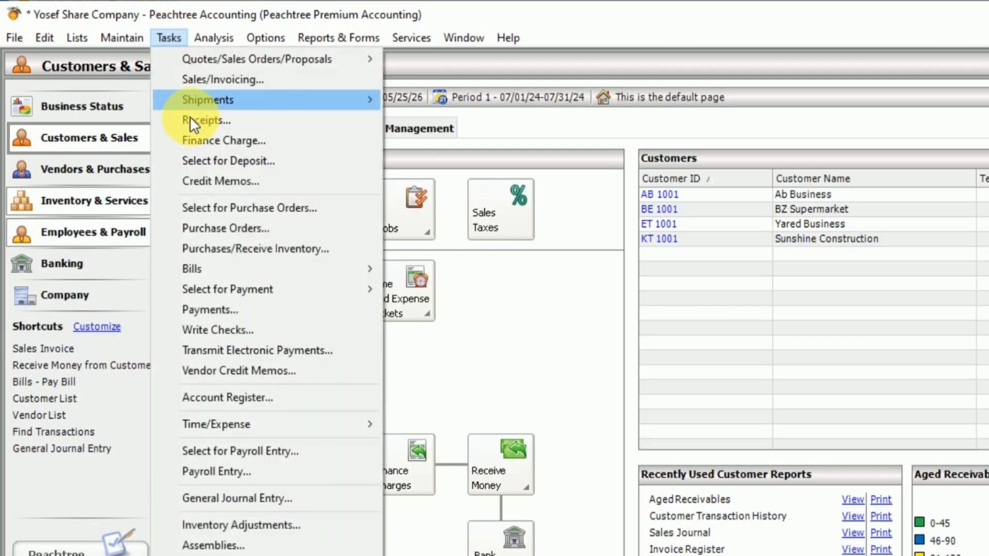
pyautogui.click(261, 521)
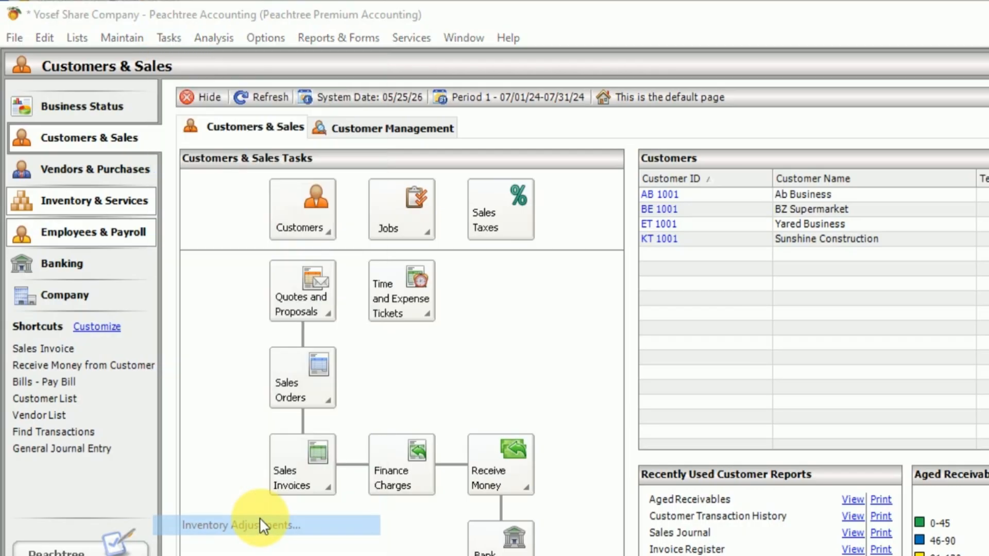
pyautogui.click(281, 168)
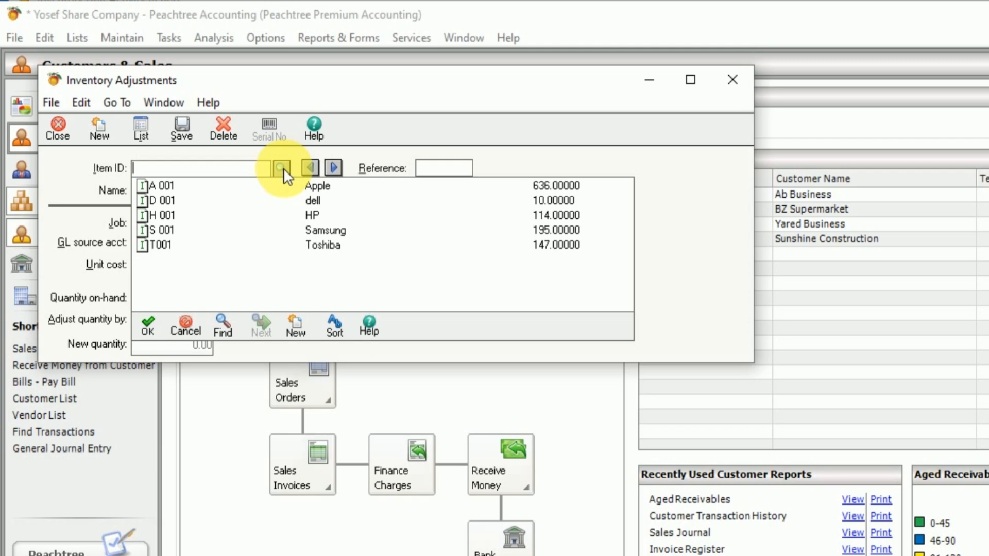
pyautogui.doubleClick(312, 201)
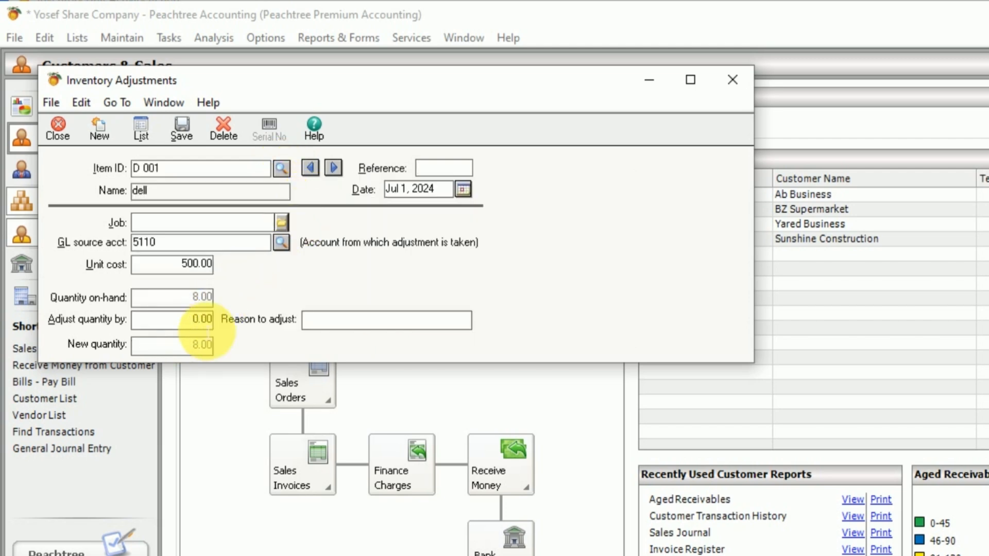
# Step: Adjust the dell item's quantity by -1 and save the adjustment without a reason
pyautogui.click(203, 320)
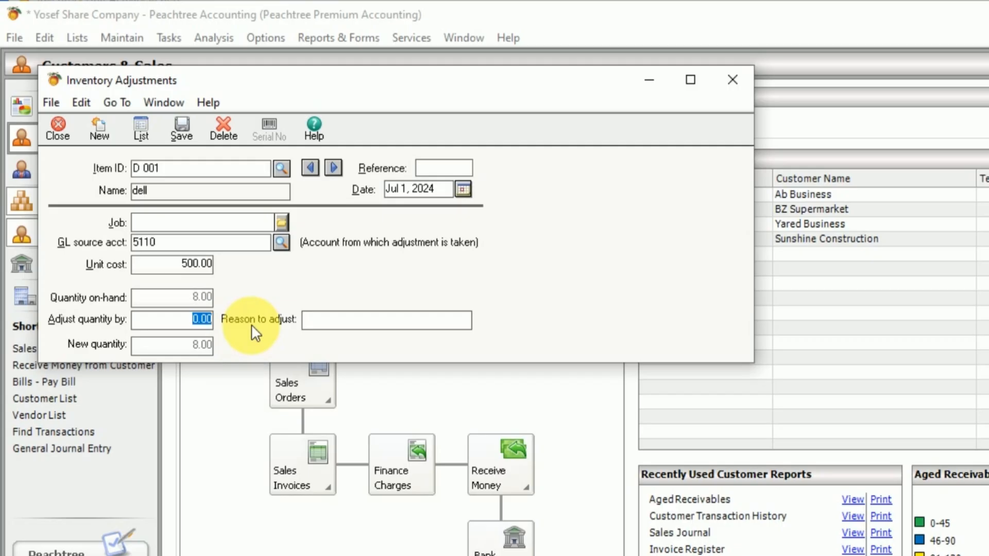
pyautogui.press('BackSpace')
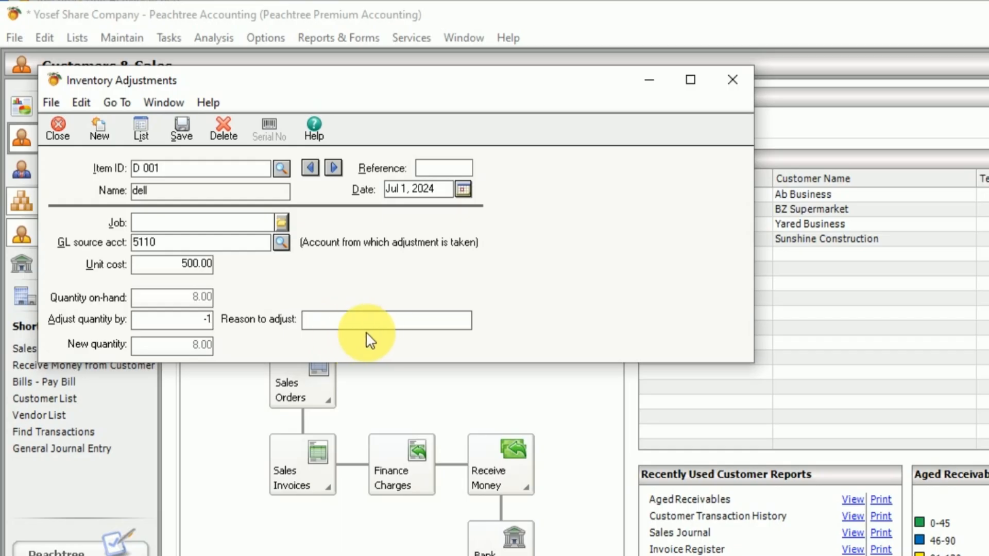
pyautogui.click(347, 328)
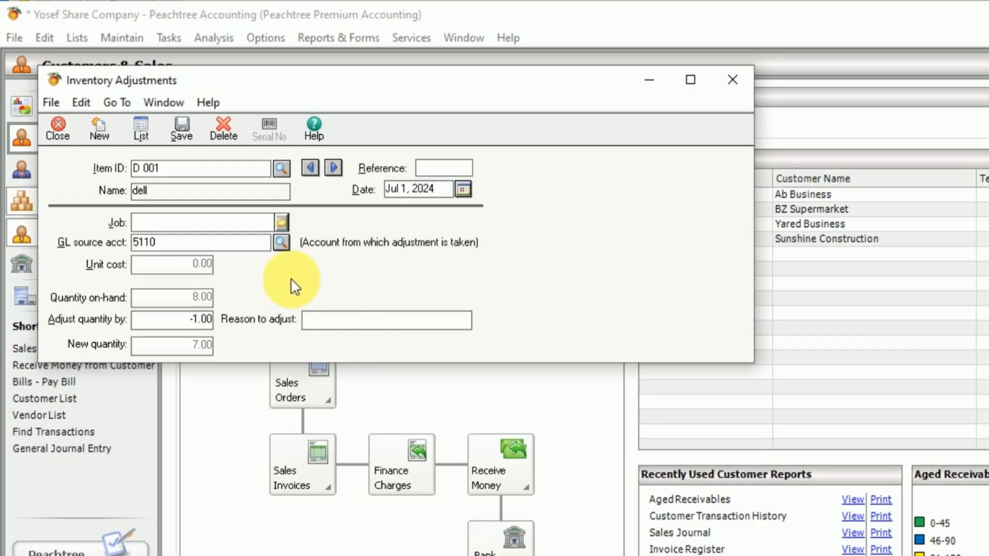
pyautogui.click(180, 126)
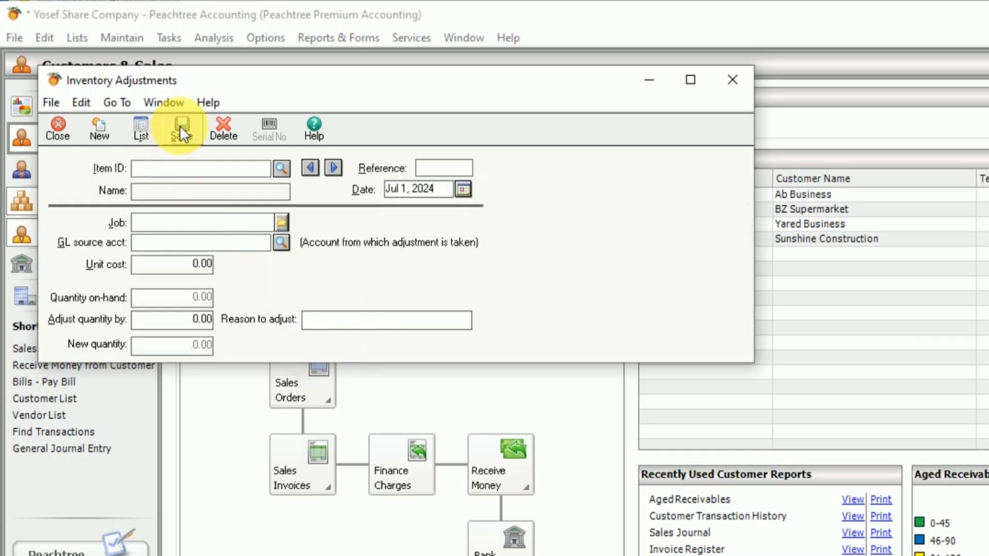
# Step: Review the adjusted quantities of the dell and HP items in the Inventory Unit Activity Report
pyautogui.click(871, 555)
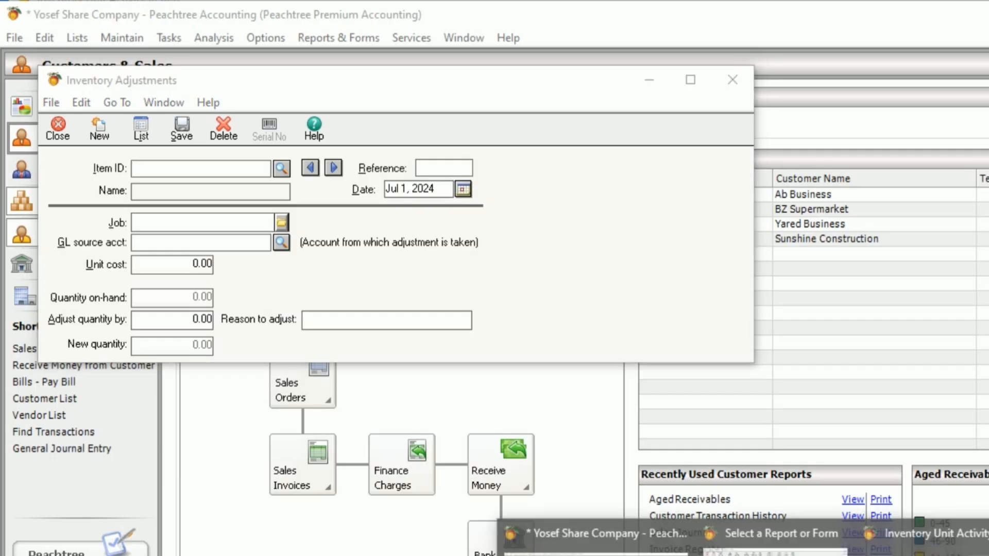
pyautogui.click(917, 539)
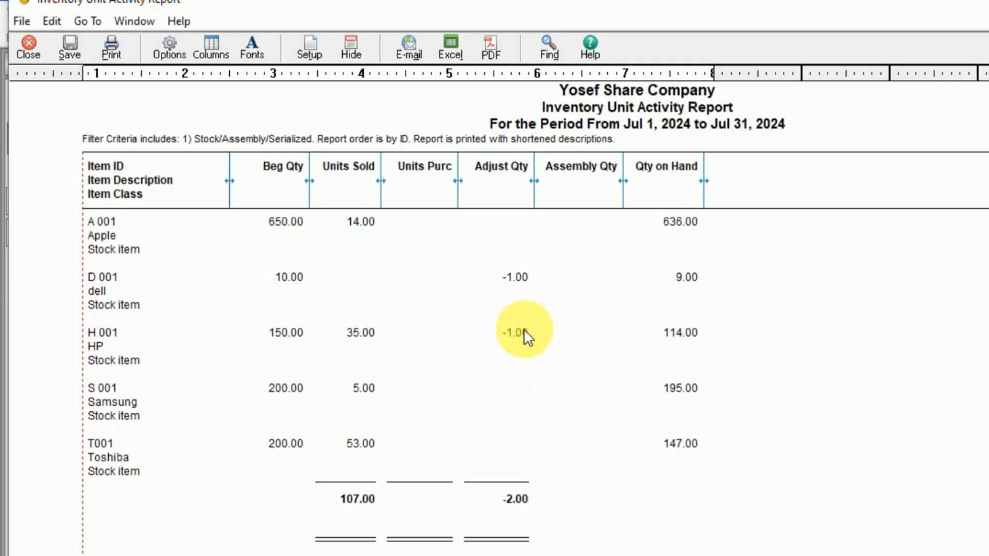
pyautogui.scroll(-1, 527, 336)
pyautogui.scroll(-4, 526, 337)
pyautogui.scroll(4, 526, 336)
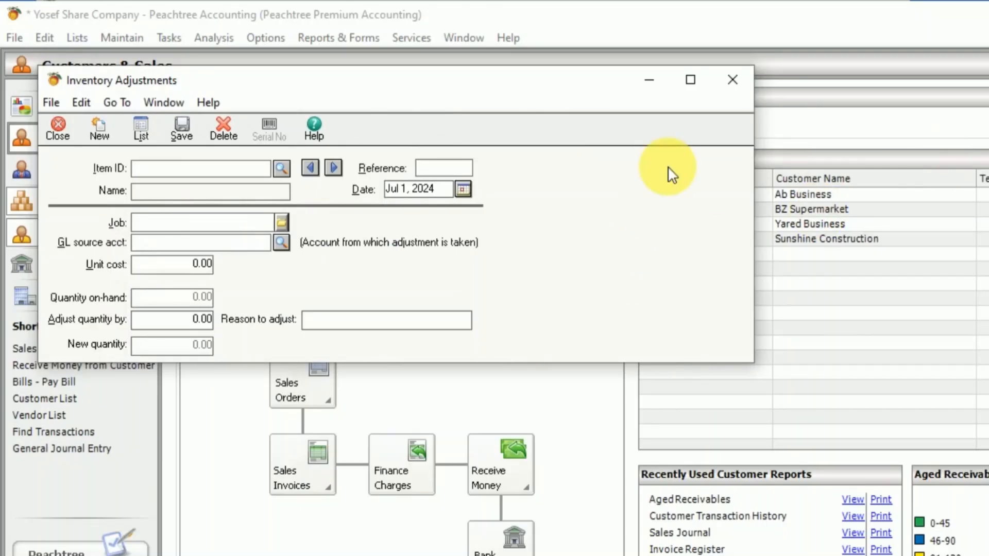
# Step: Close the inventory adjustment, then display the Customer Sales History report under Accounts Receivable and review each customer's sales figures
pyautogui.click(735, 80)
pyautogui.click(350, 40)
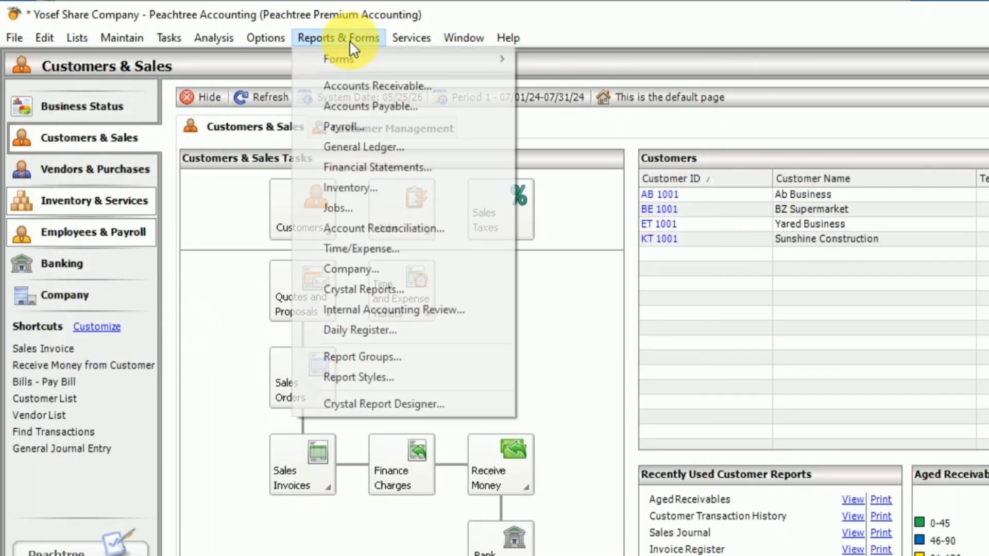
pyautogui.click(350, 187)
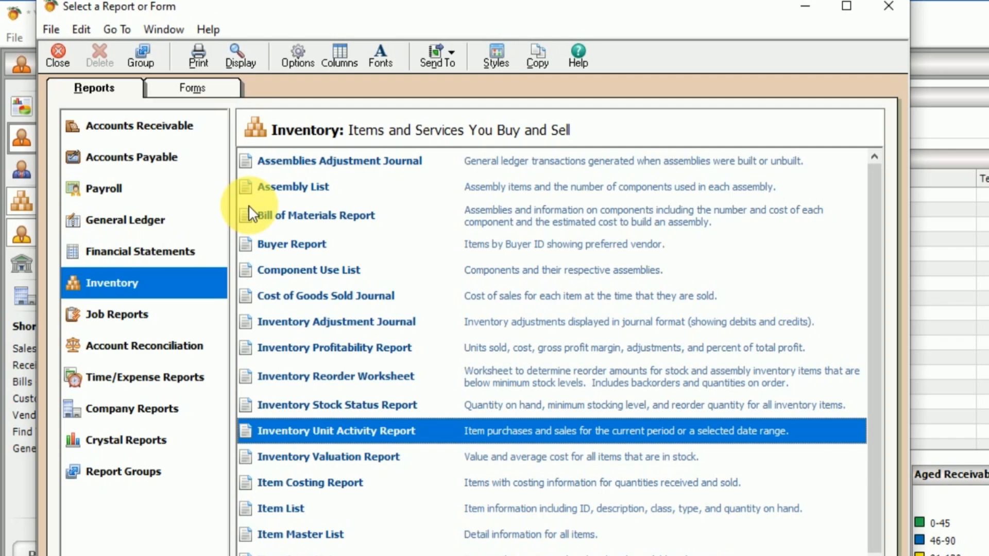
pyautogui.click(137, 127)
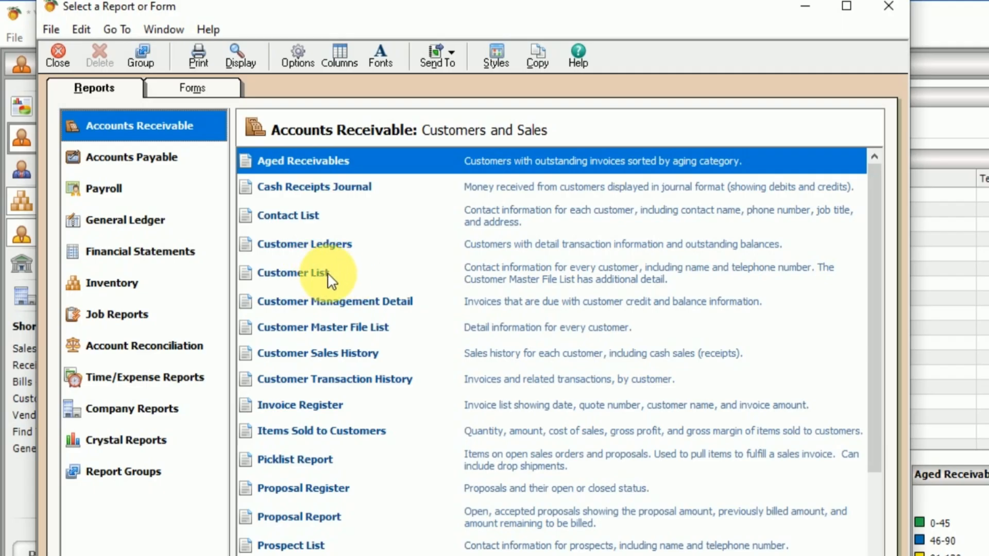
pyautogui.doubleClick(344, 355)
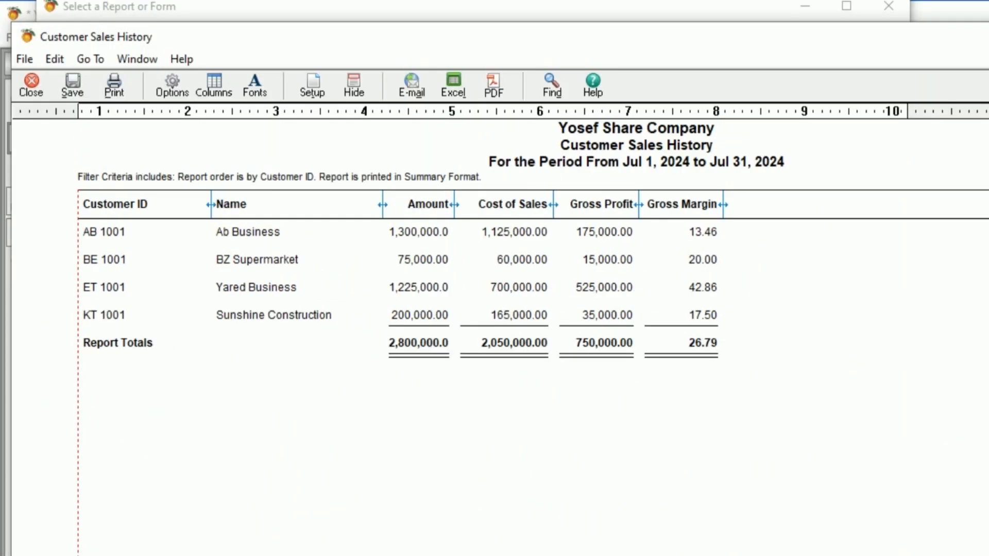
pyautogui.click(986, 36)
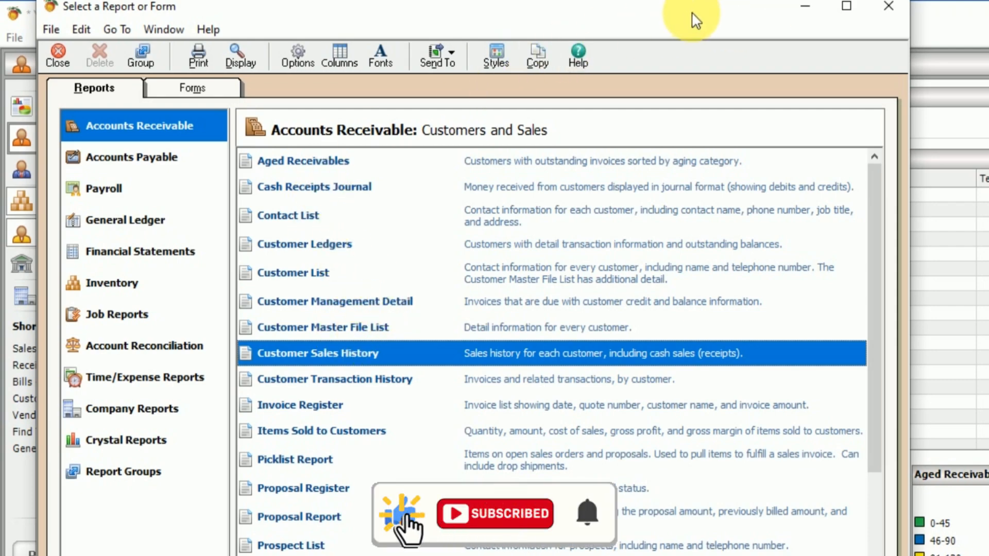
pyautogui.moveTo(692, 13); pyautogui.dragTo(722, 37)
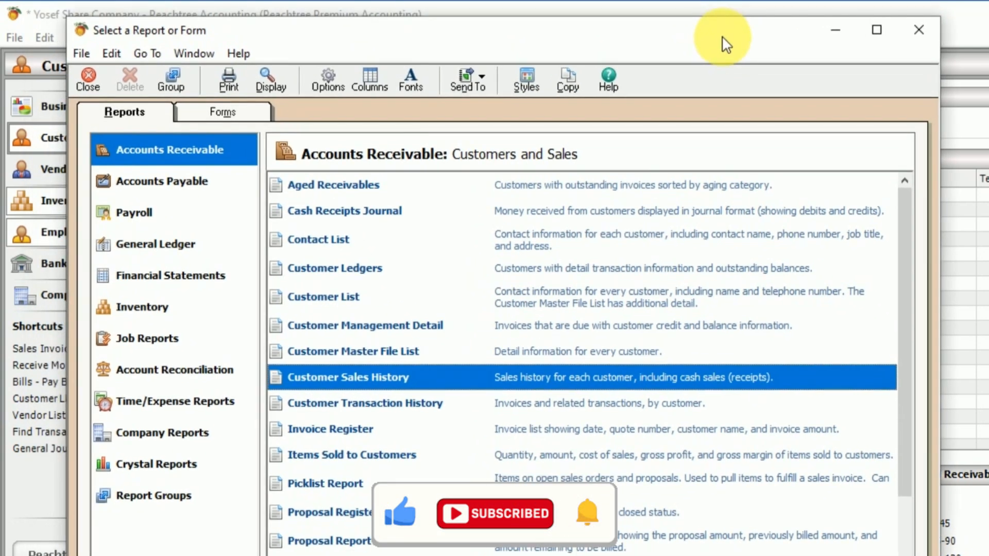
pyautogui.click(922, 32)
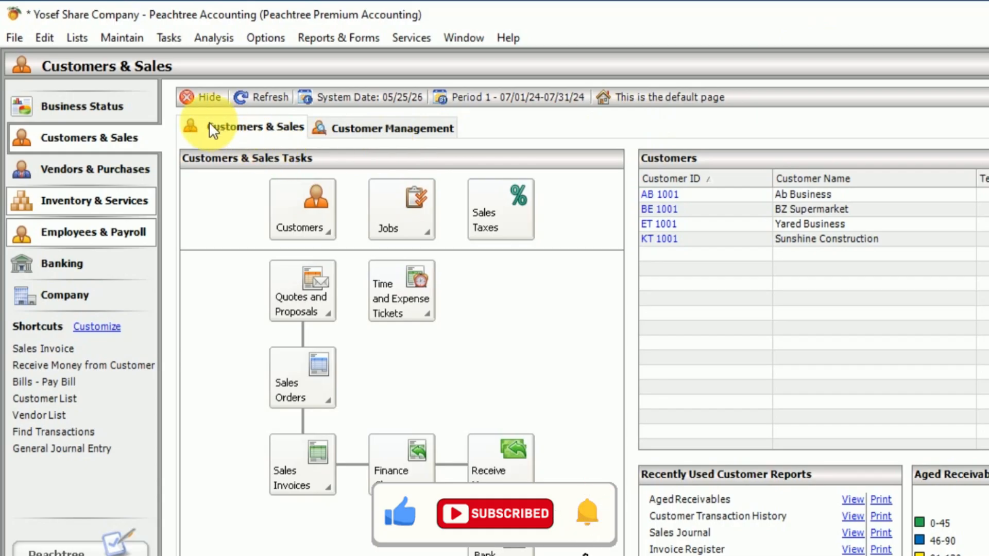
# Step: Start a company backup with the company name included and name the backup file "Yosef Share Company- cash sales"
pyautogui.click(16, 39)
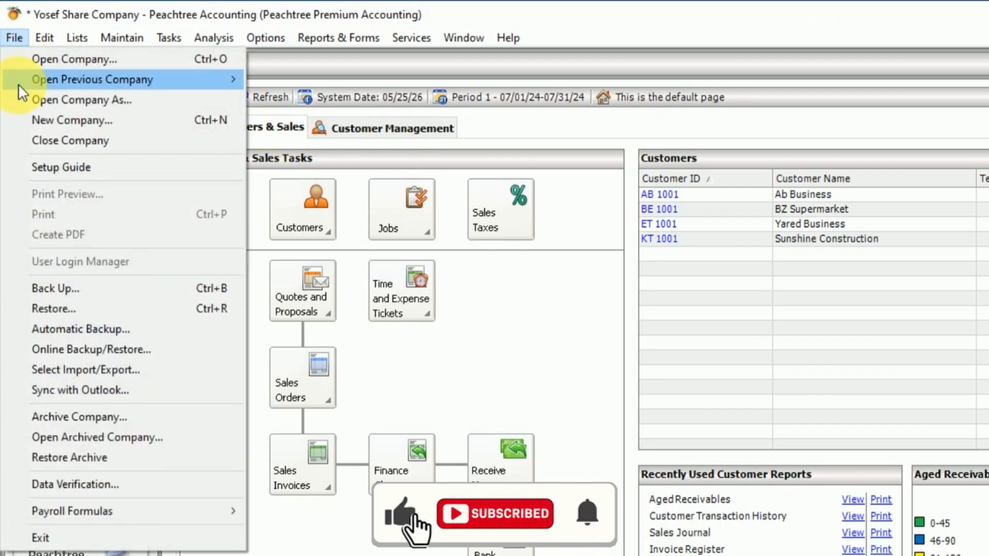
pyautogui.click(47, 284)
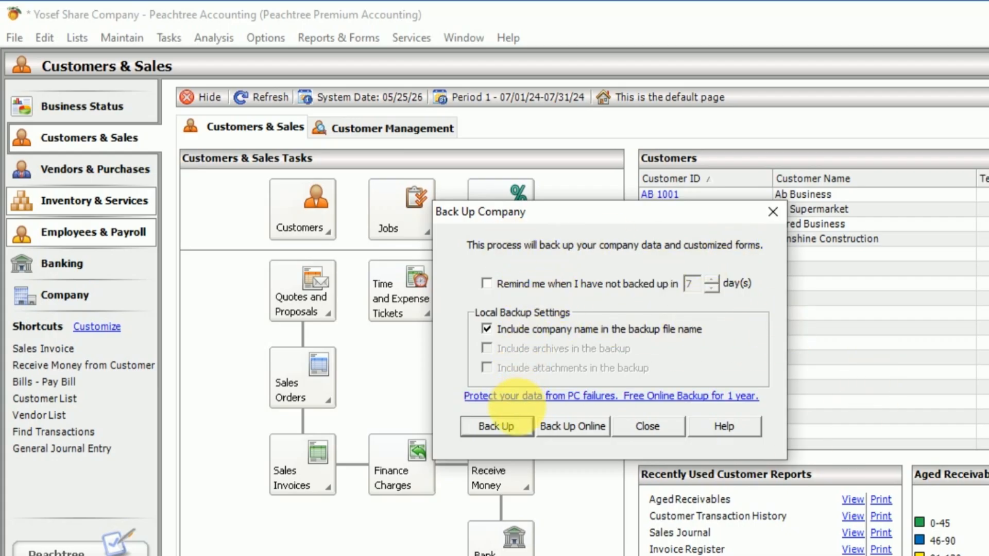
pyautogui.click(497, 427)
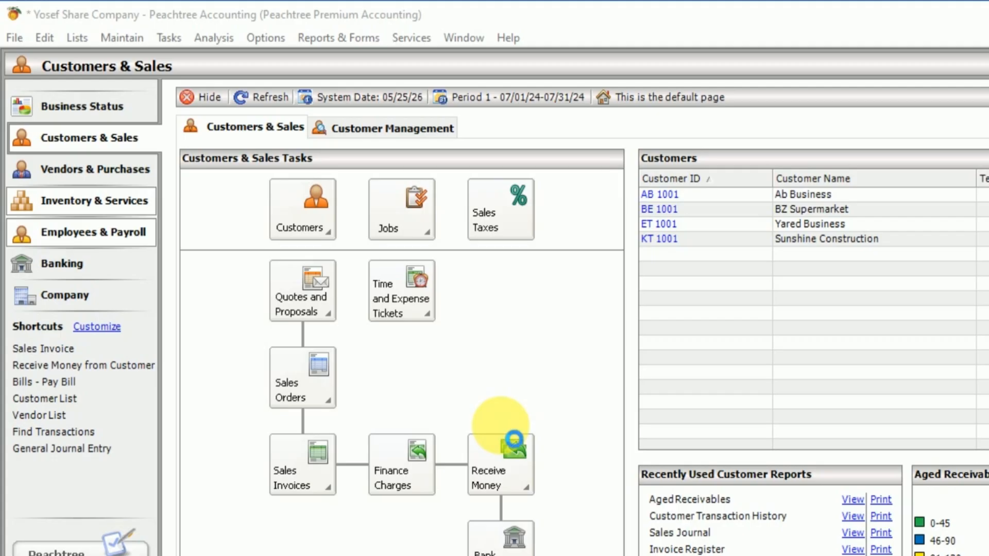
pyautogui.click(260, 260)
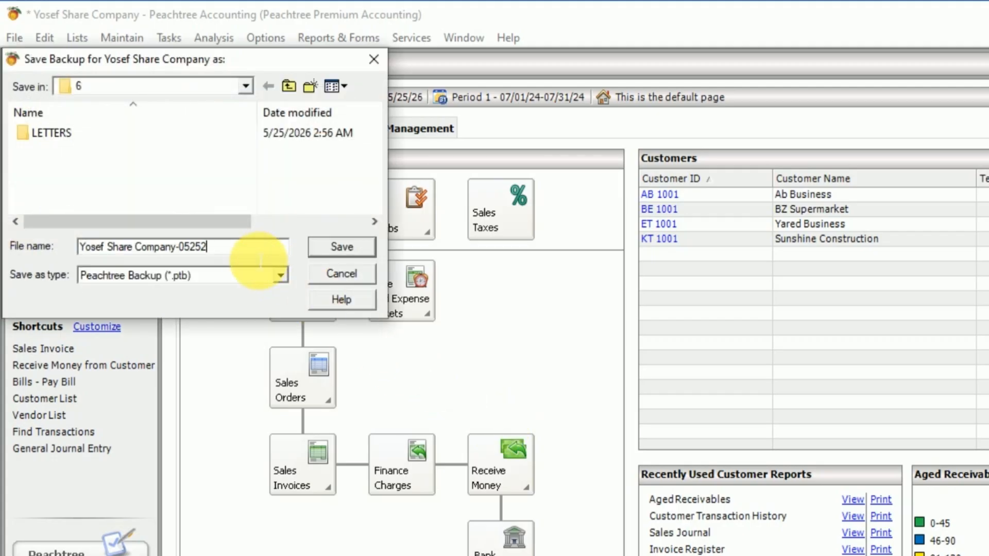
pyautogui.press('BackSpace')
pyautogui.press('BackSpace')
pyautogui.press('BackSpace')
pyautogui.press('BackSpace')
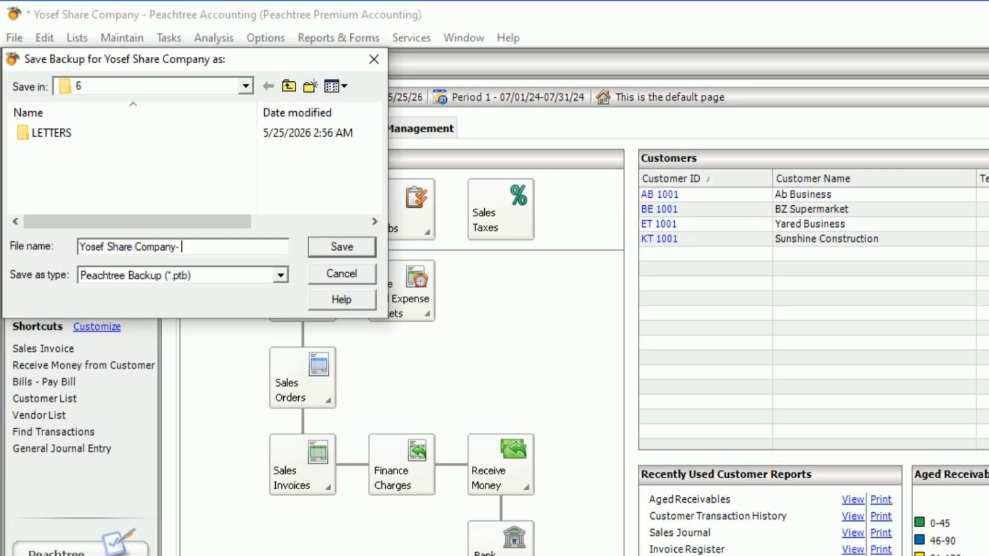
pyautogui.write('cash sales')
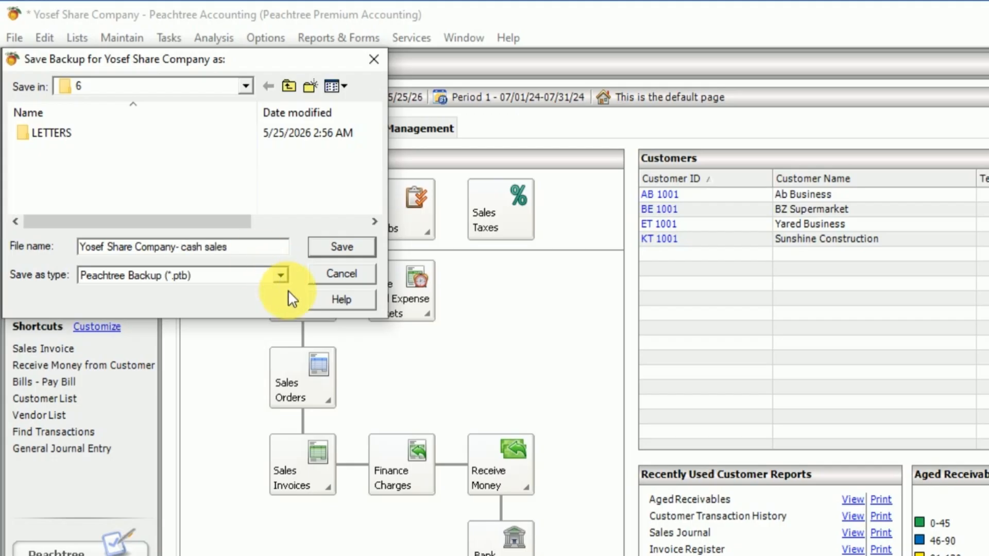
# Step: Choose the Desktop as the backup location, save the backup there and accept the size estimate
pyautogui.click(245, 88)
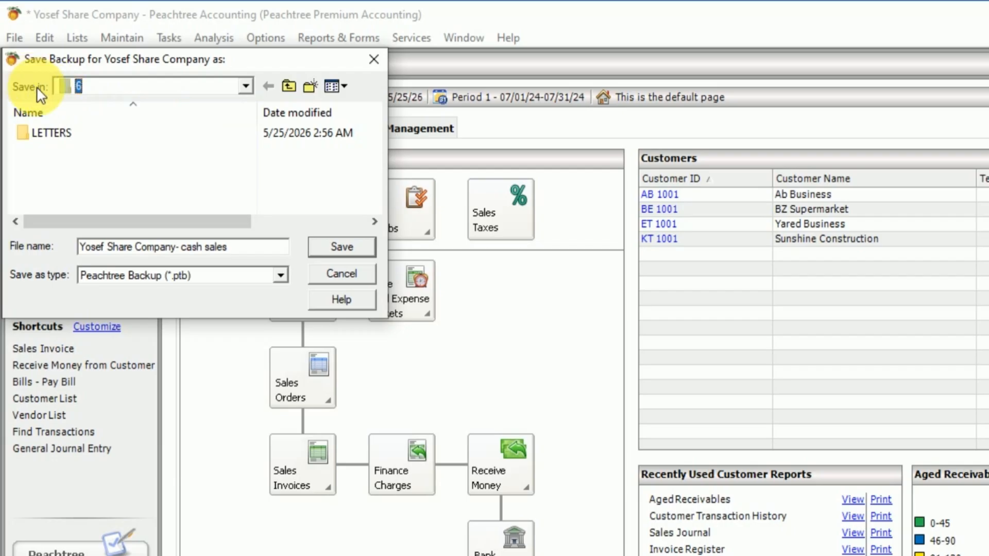
pyautogui.click(247, 88)
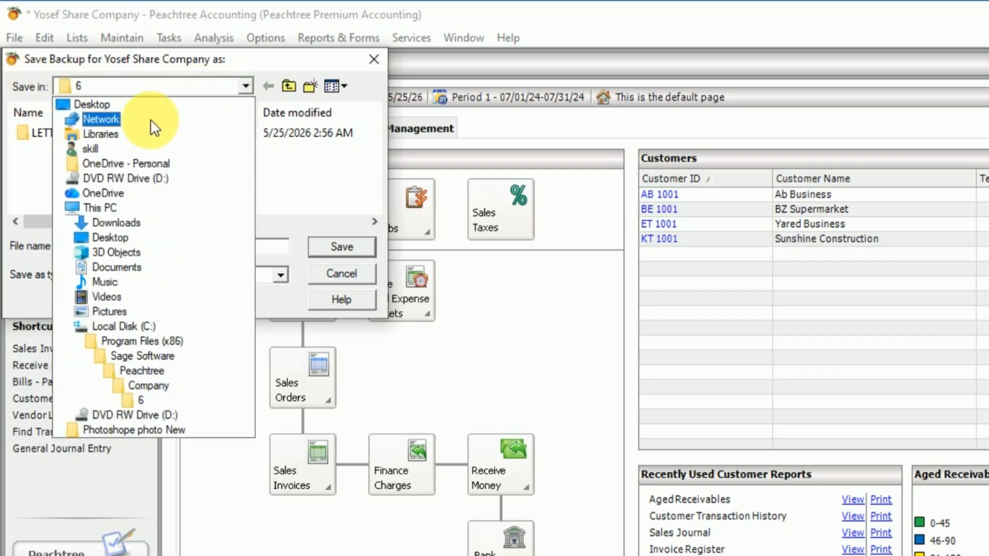
pyautogui.click(101, 104)
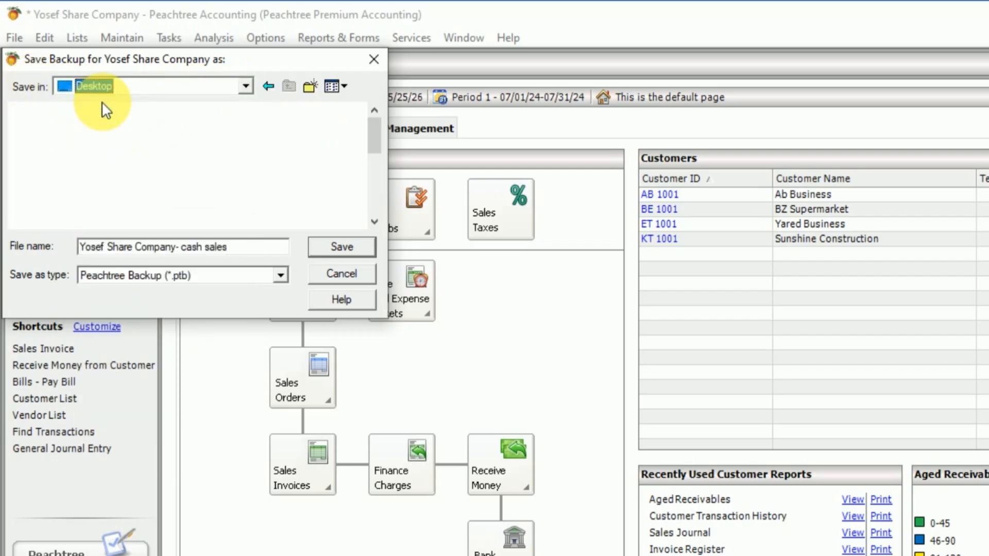
pyautogui.click(351, 248)
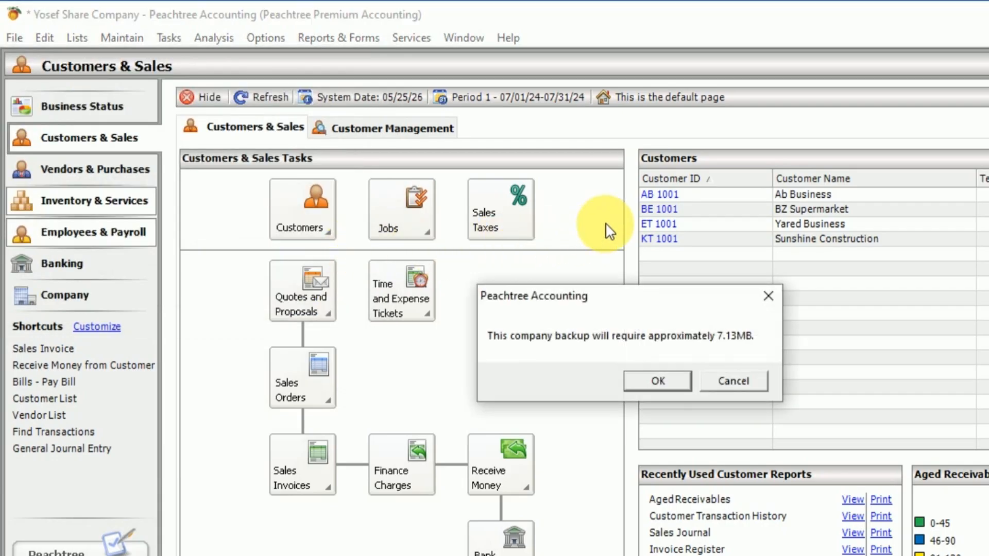
pyautogui.click(669, 380)
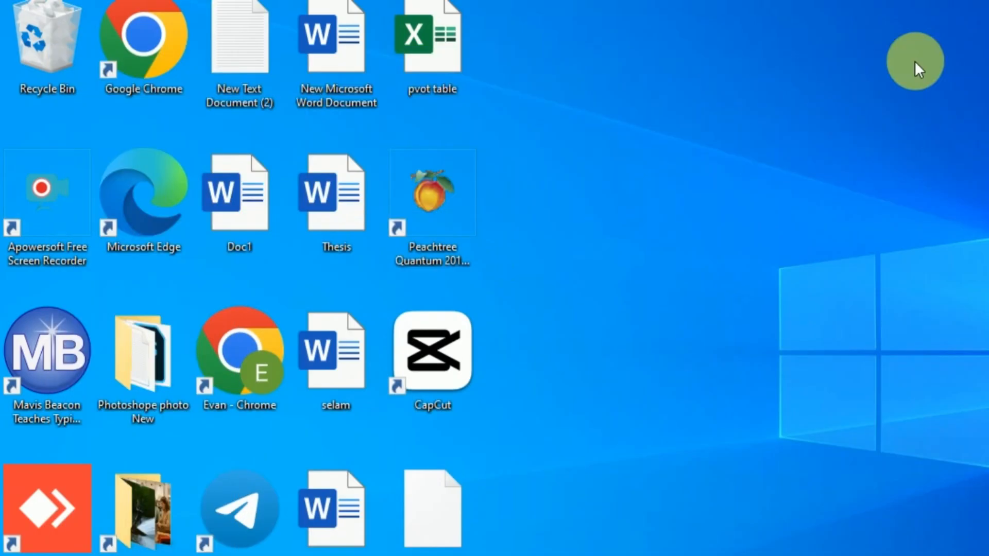
# Step: Go to the Windows desktop, refresh it and locate the new backup file
pyautogui.rightClick(709, 152)
pyautogui.click(762, 207)
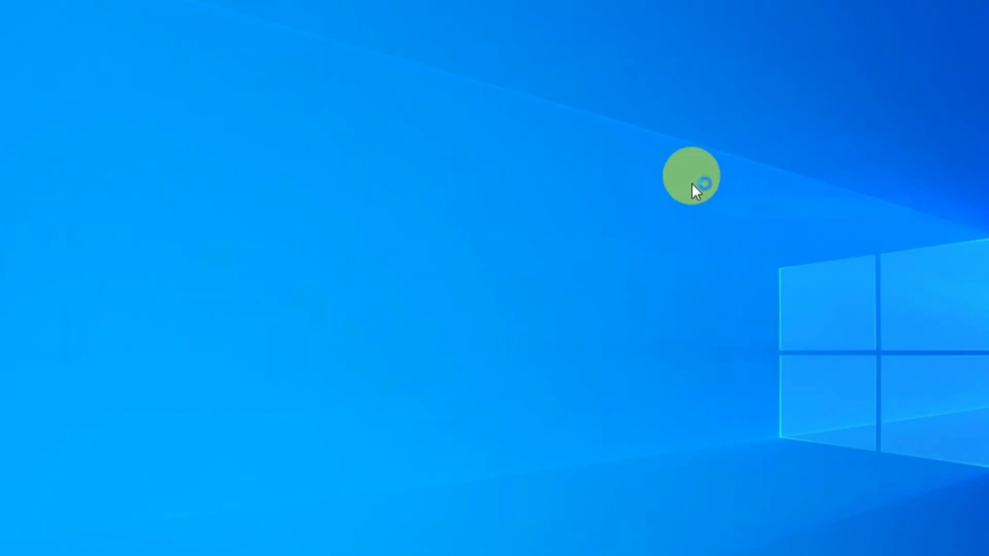
pyautogui.rightClick(691, 184)
pyautogui.click(746, 227)
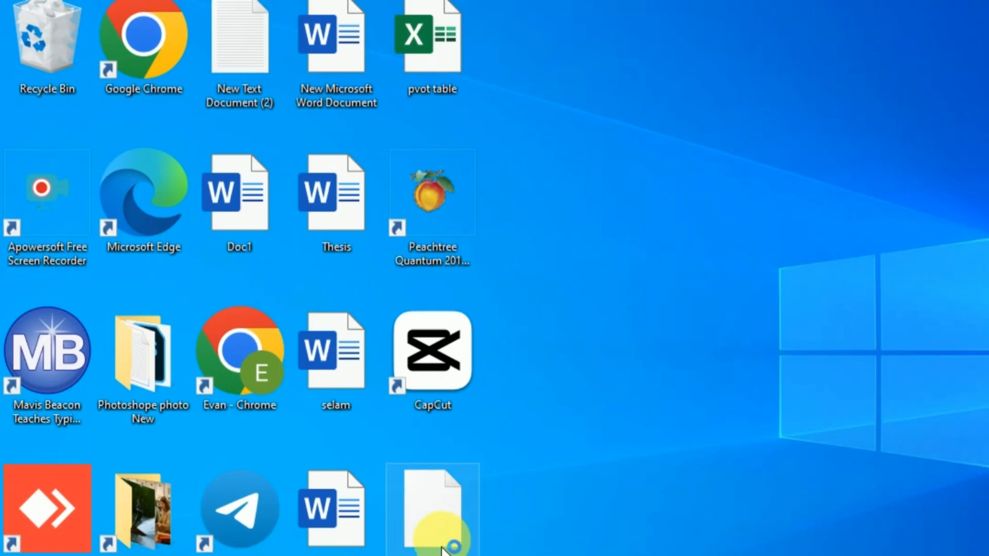
pyautogui.click(444, 549)
pyautogui.click(723, 462)
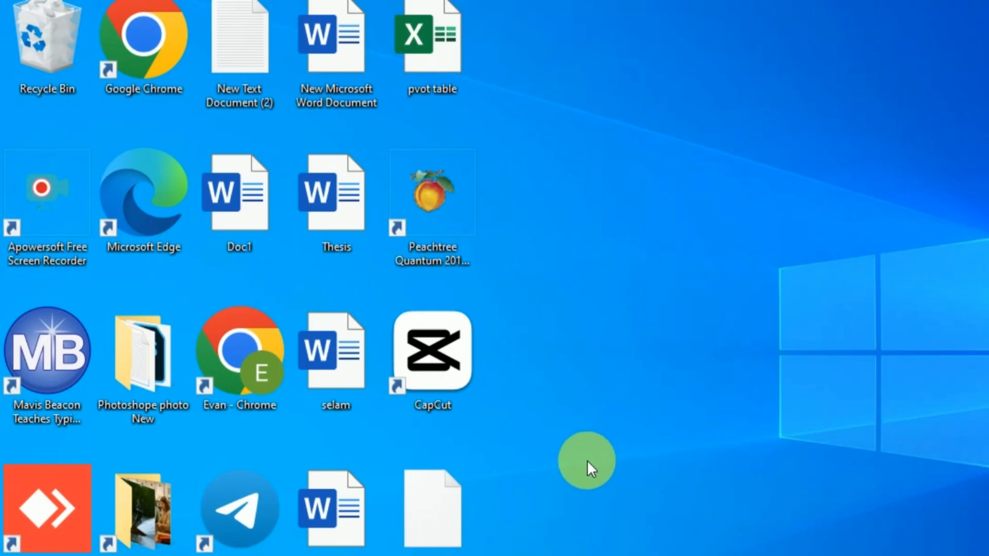
# Step: Share the cash sales backup file from the desktop with Skill Peachtree Accounting Group 1 in Telegram
pyautogui.moveTo(437, 512); pyautogui.dragTo(715, 555)
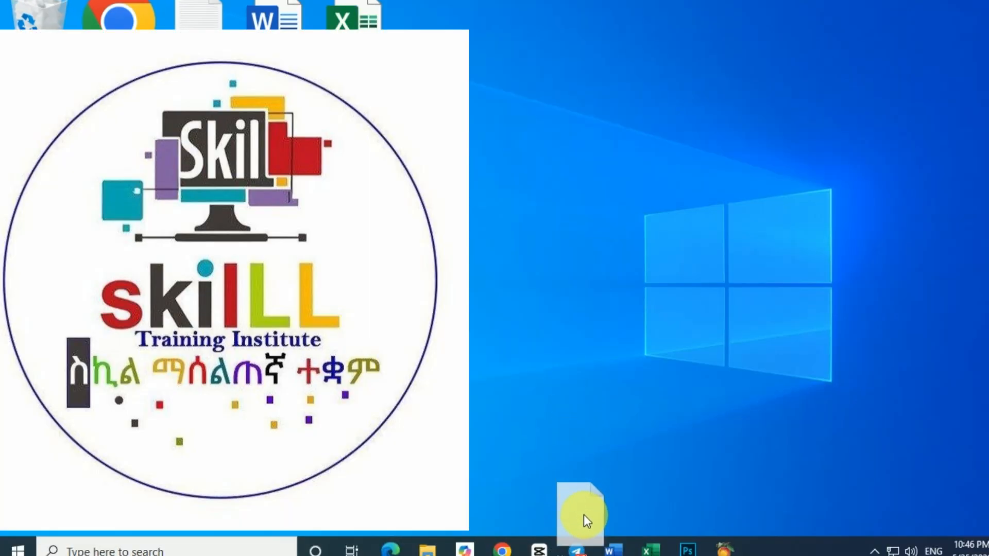
pyautogui.moveTo(583, 515); pyautogui.dragTo(635, 330)
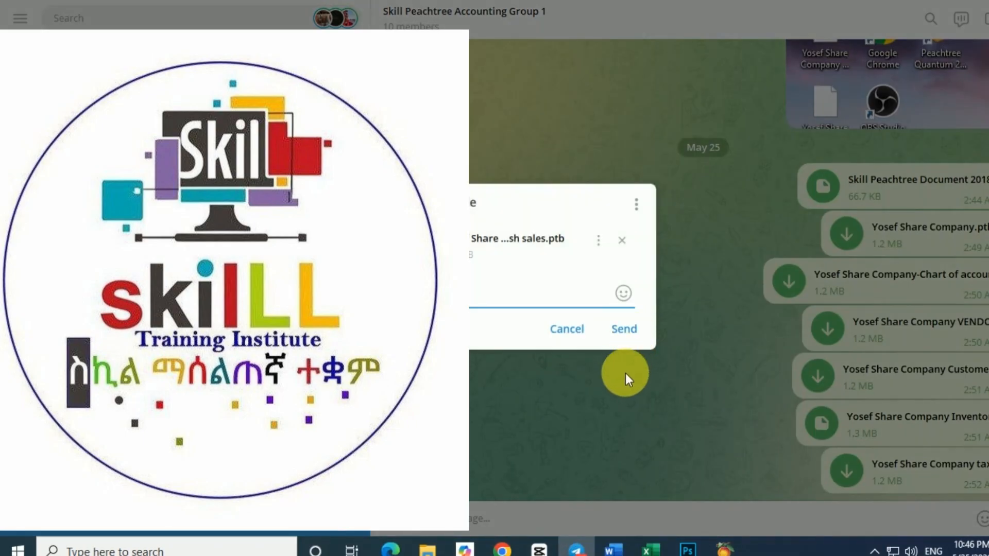
pyautogui.click(627, 330)
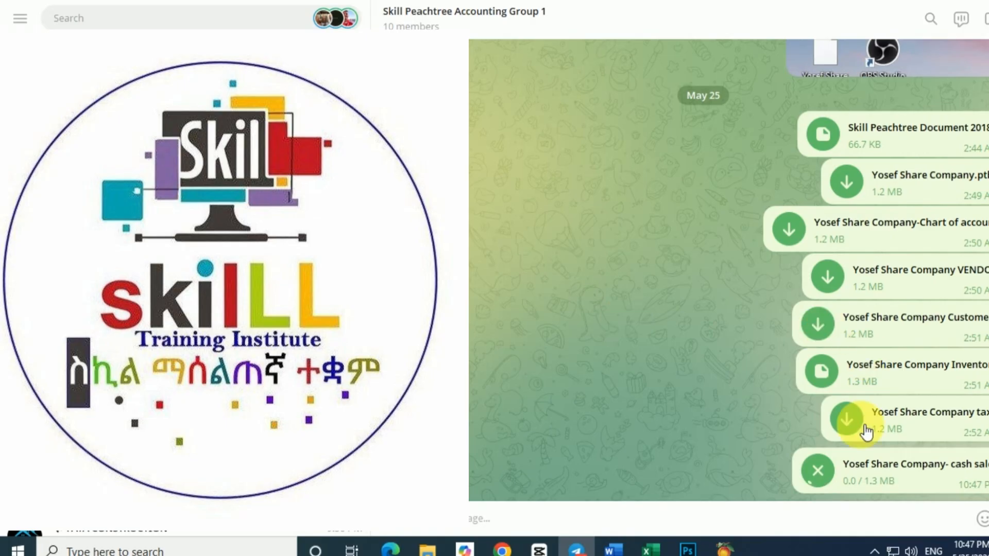